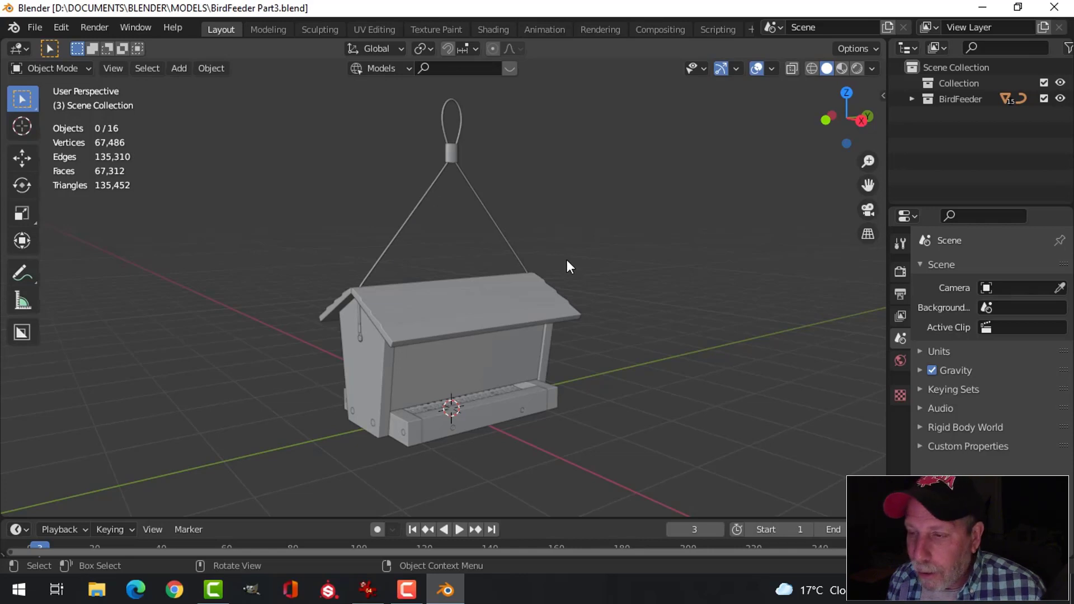
Add a new material to the screws at the bottom of the feeder's end panels.
scroll(591, 292, "up", 1)
scroll(589, 294, "down", 1)
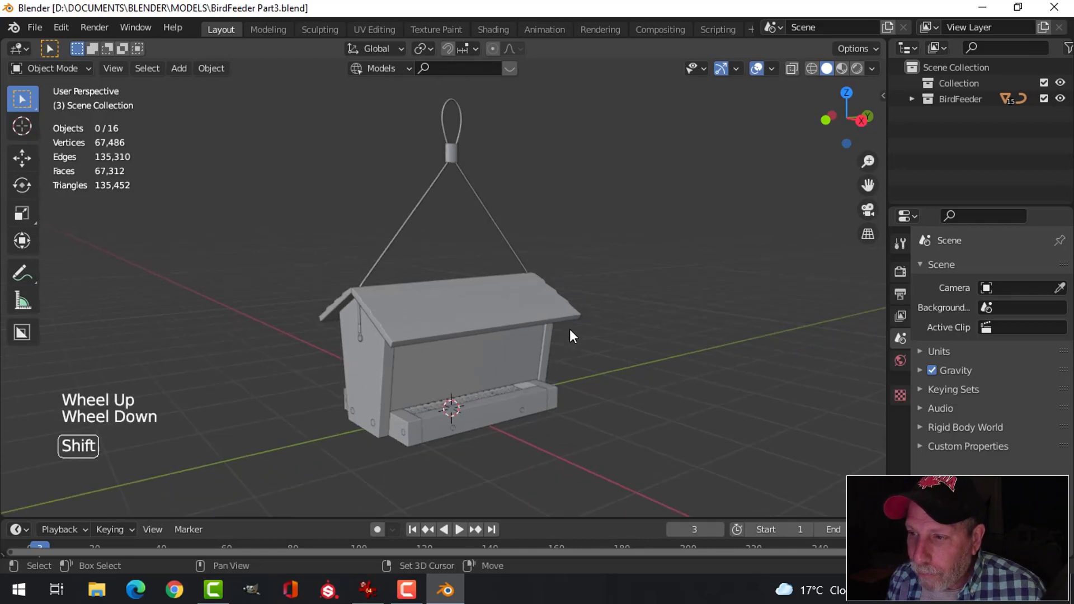
mouse_move(570, 330)
middle_mouse_down("shift")
mouse_move(548, 341)
mouse_move(555, 336)
middle_mouse_up("shift")
scroll(527, 357, "up", 1)
scroll(479, 378, "up", 2)
middle_click_drag(479, 379, 485, 327, "shift")
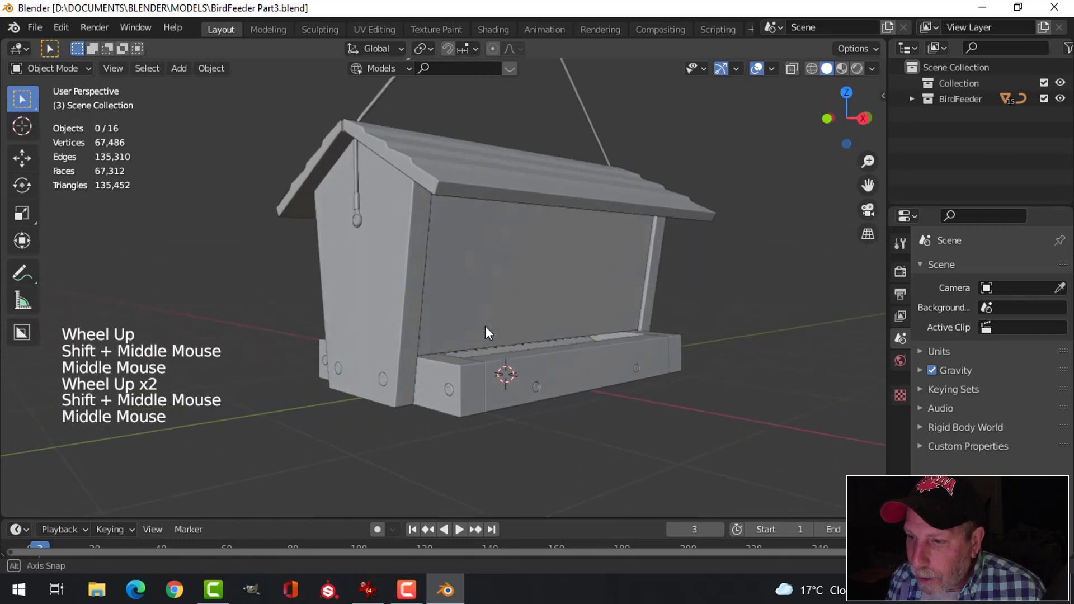
left_click(380, 381)
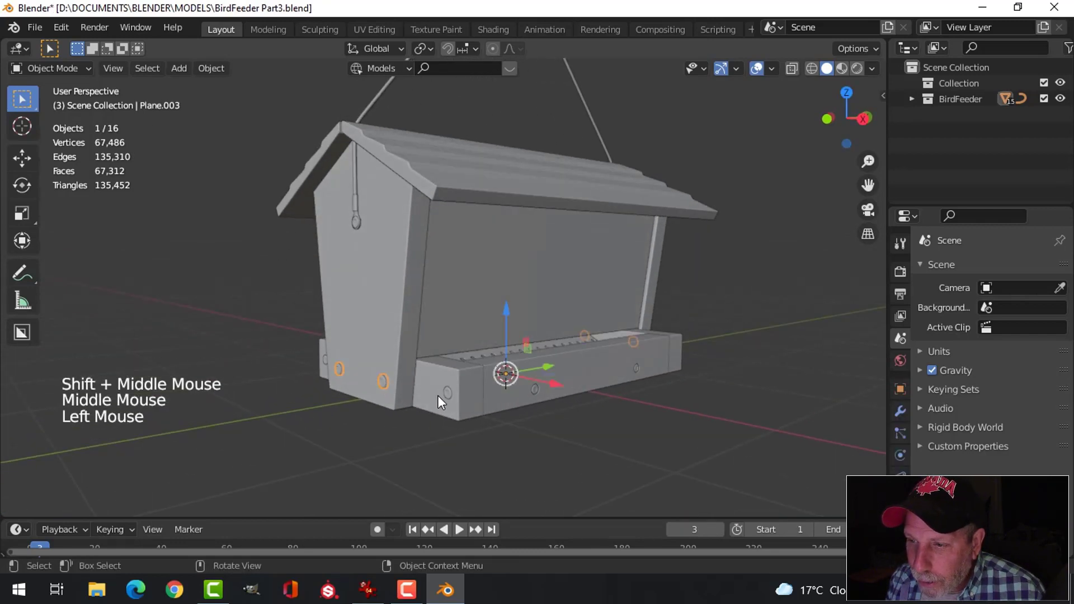
key("shift")
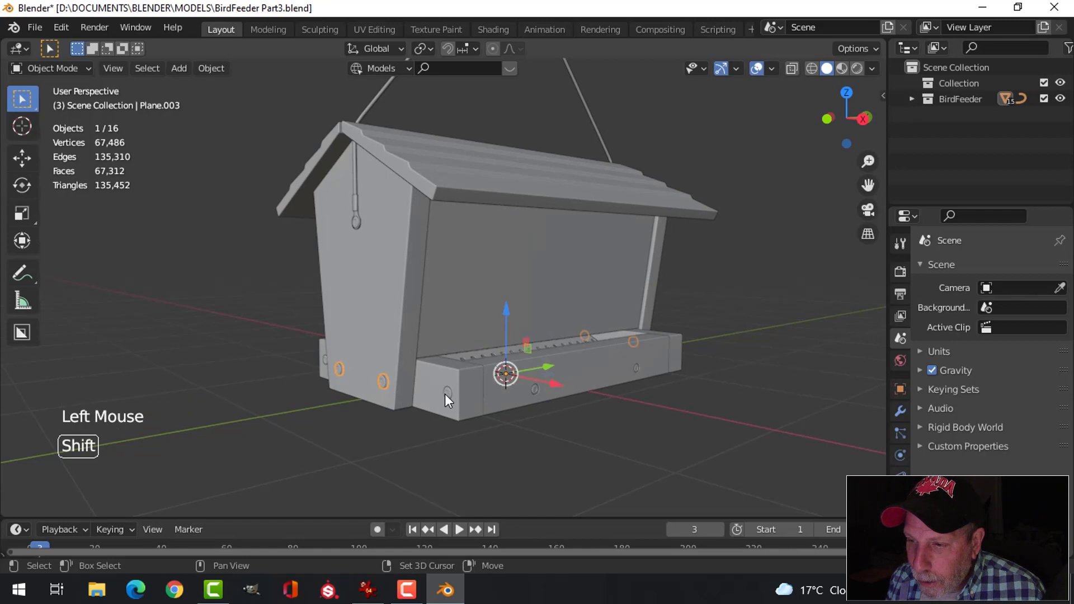
key("alt+a")
middle_click_drag(500, 354, 637, 354)
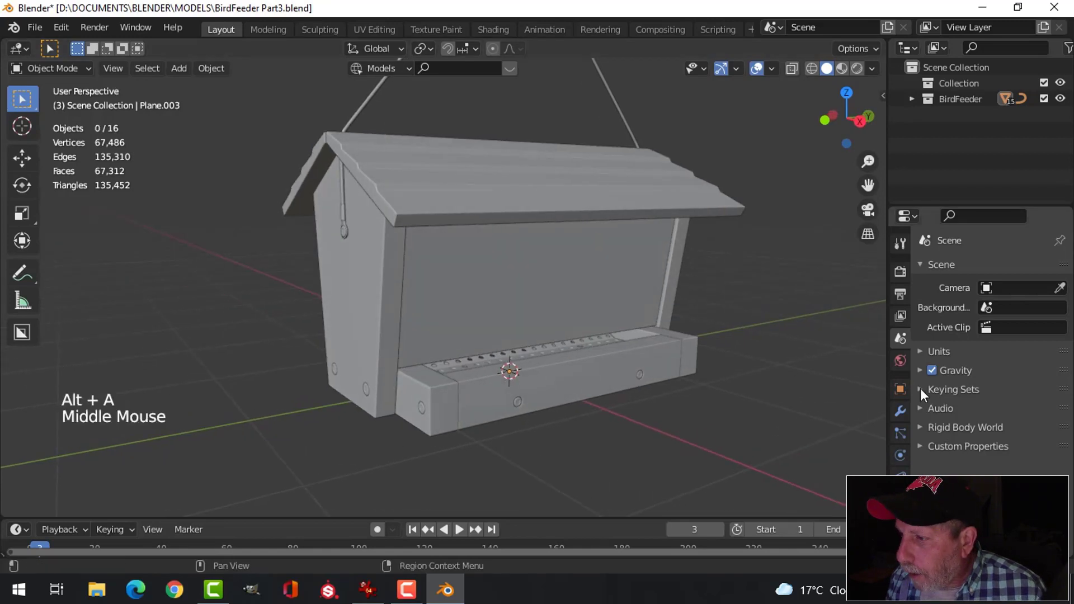
left_click(900, 521)
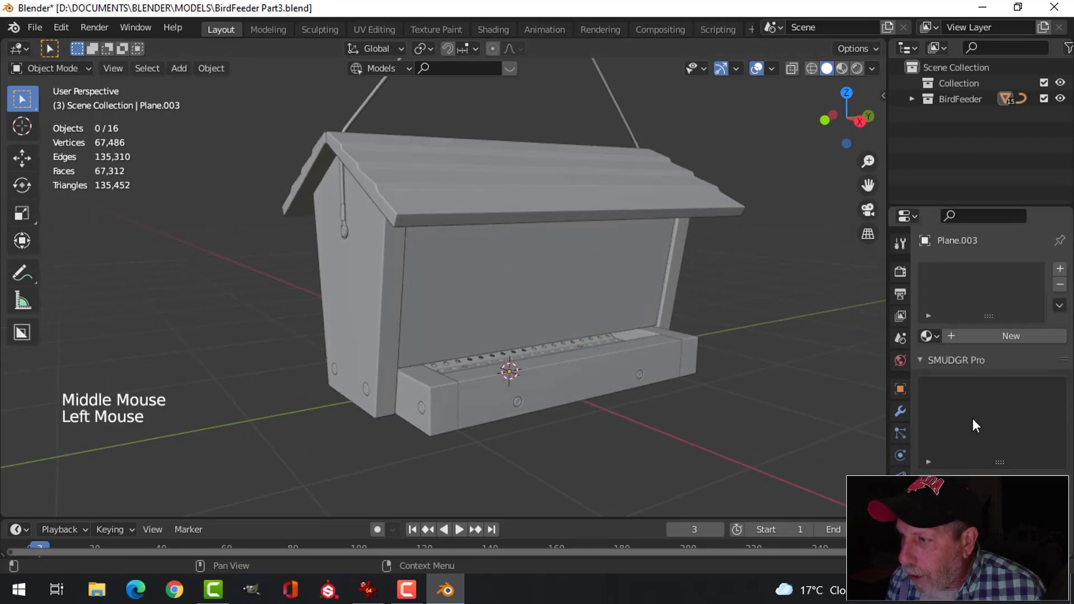
left_click_drag(974, 207, 978, 130)
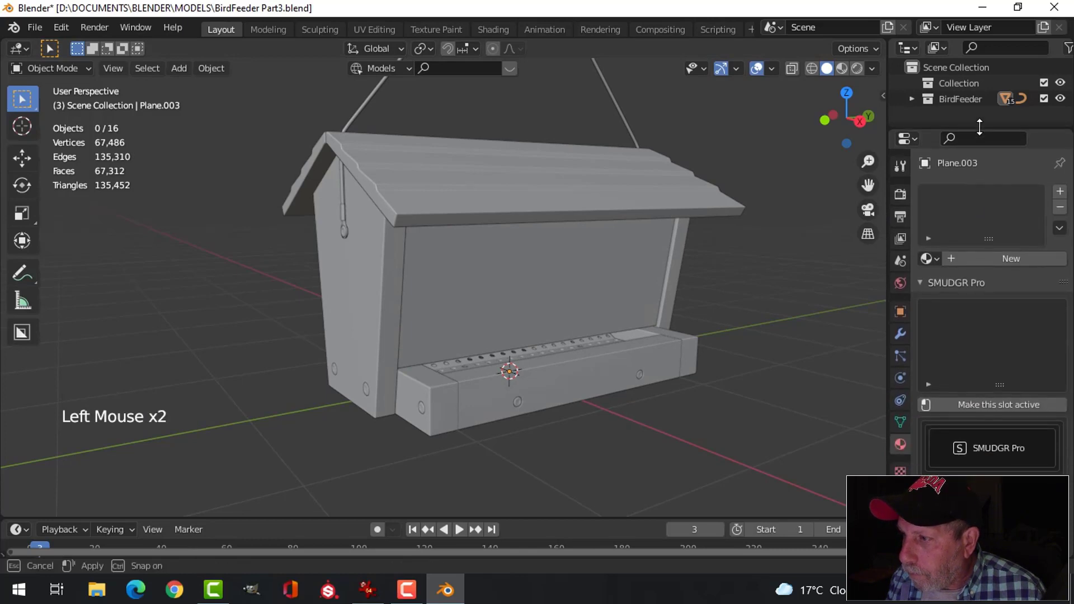
left_click(976, 257)
Rename the end-panel screws' new material as Metal.
left_click(979, 194)
double_click(979, 194)
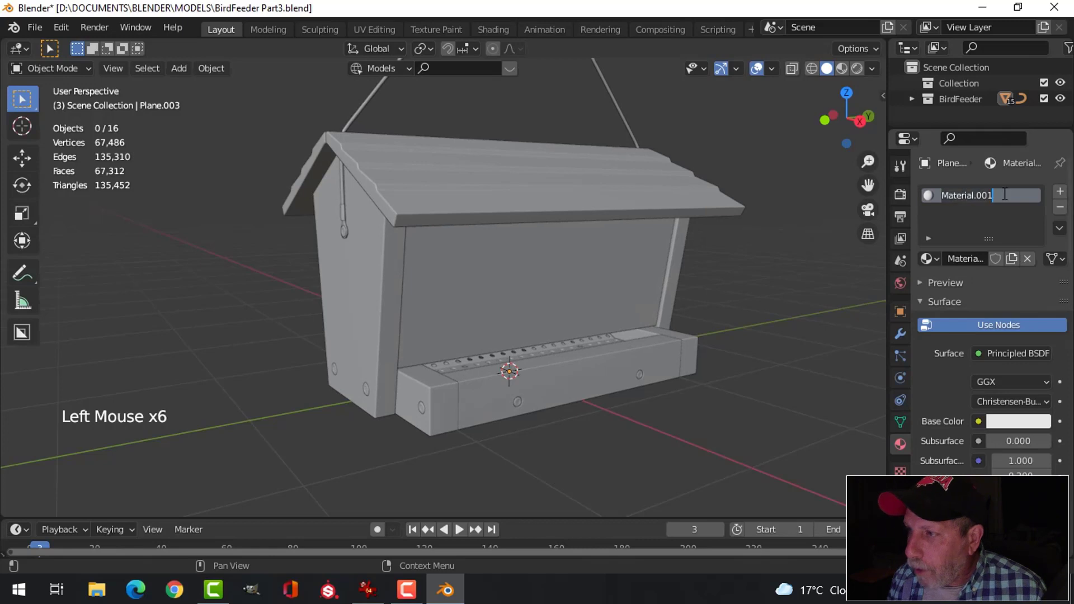
type("Meta")
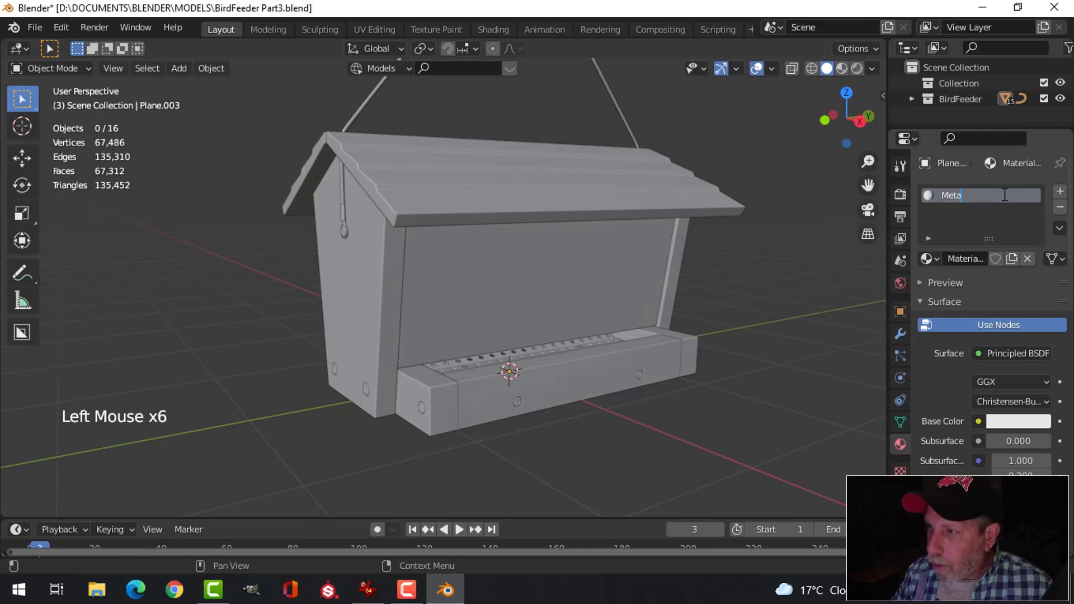
type("l")
key("Return")
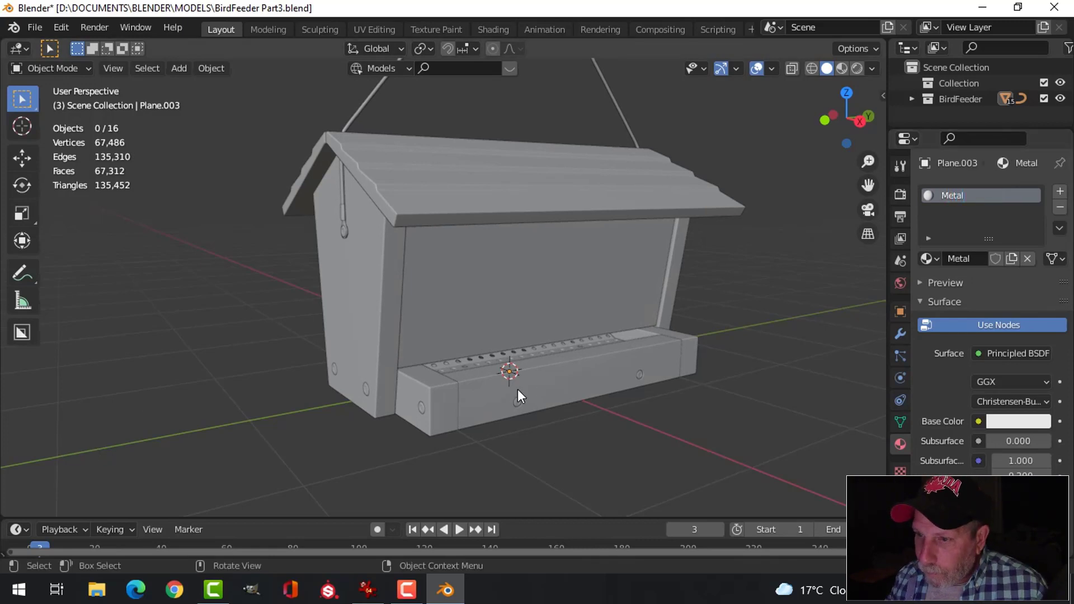
Assign the existing Metal material to the screws on the end faces of the feeding trays.
left_click(364, 389)
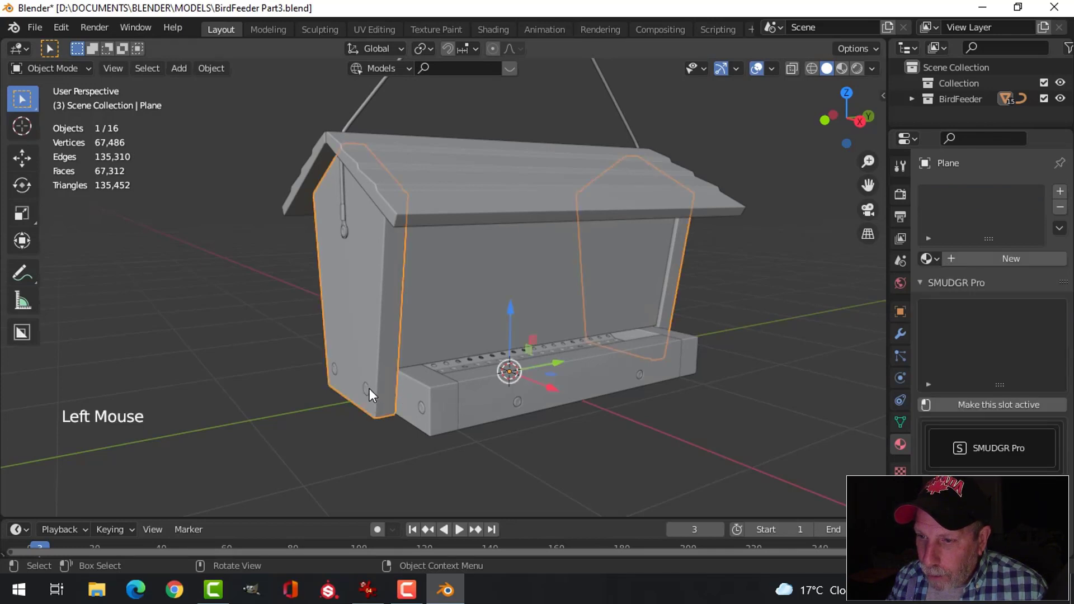
left_click(369, 388)
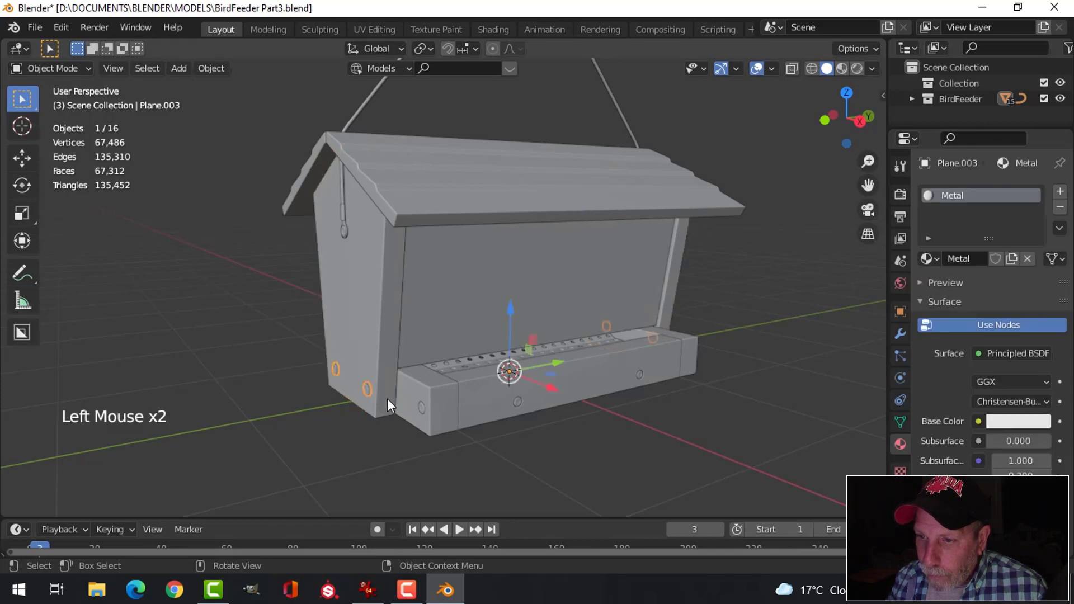
left_click(369, 311)
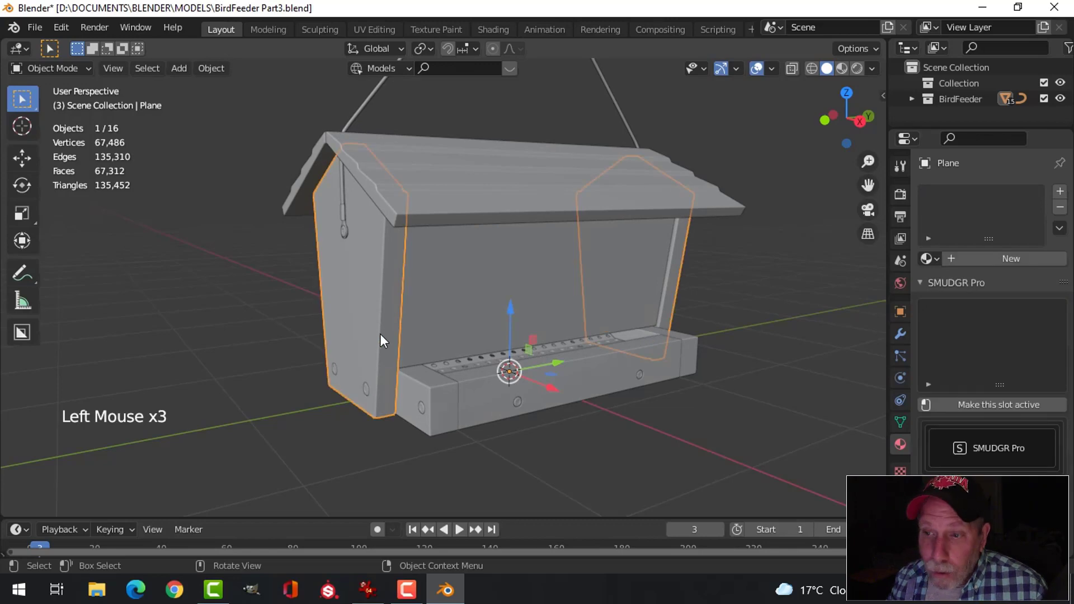
scroll(366, 382, "up", 3)
middle_click_drag(366, 381, 418, 357, "shift")
key("alt+a")
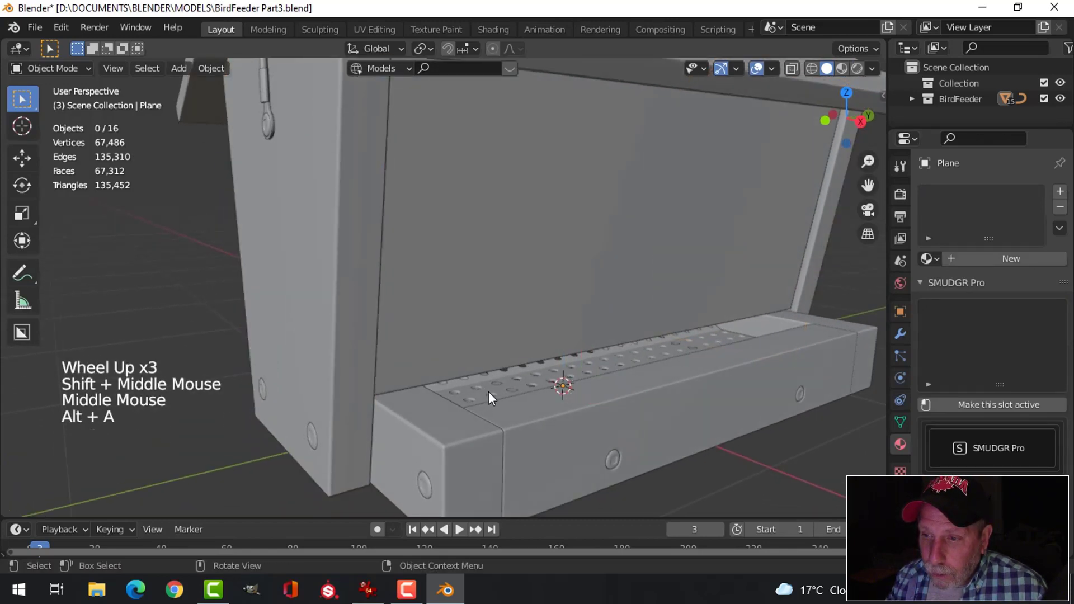
middle_click_drag(489, 391, 423, 391, "shift")
left_click(314, 374)
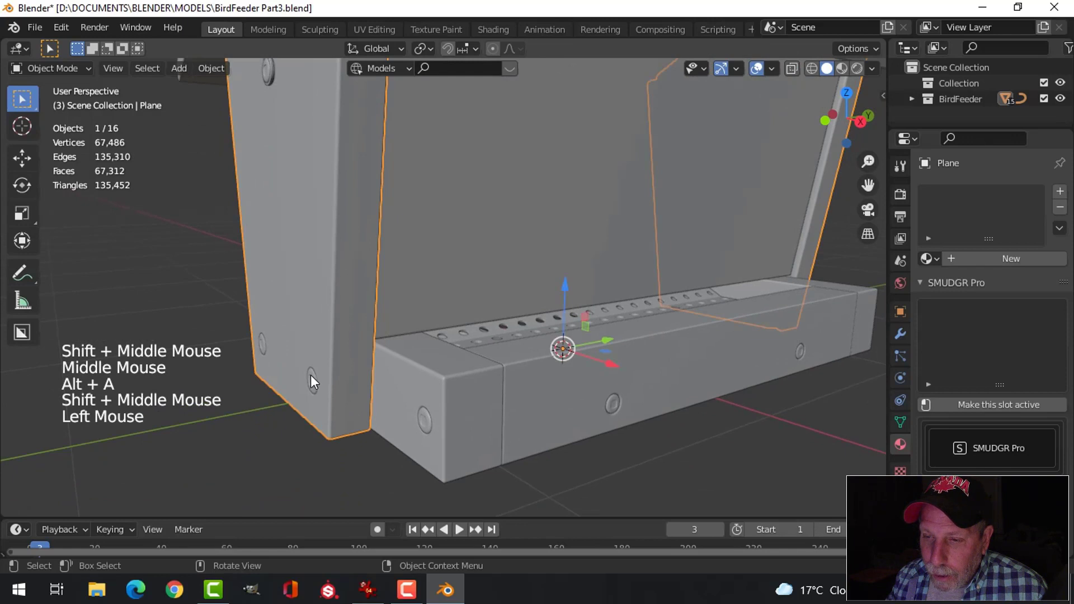
left_click(312, 375)
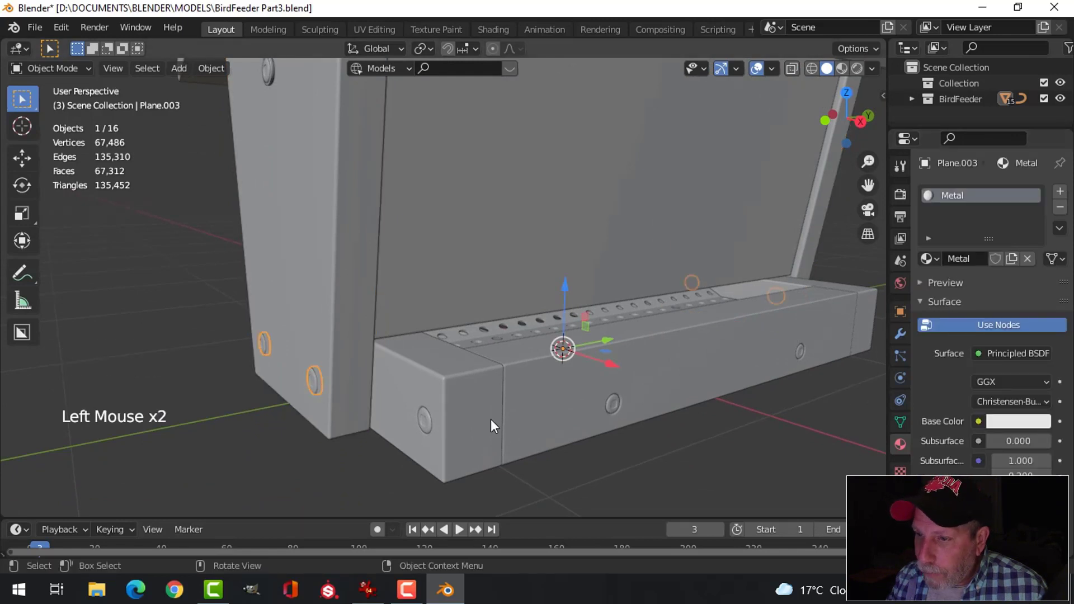
left_click(424, 420)
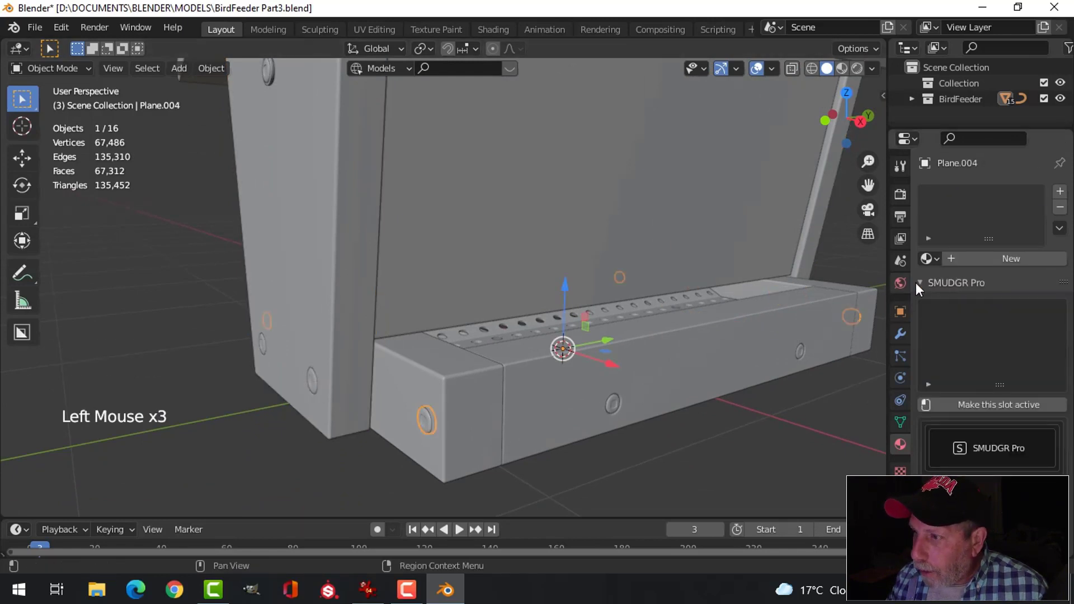
left_click(926, 259)
left_click(828, 300)
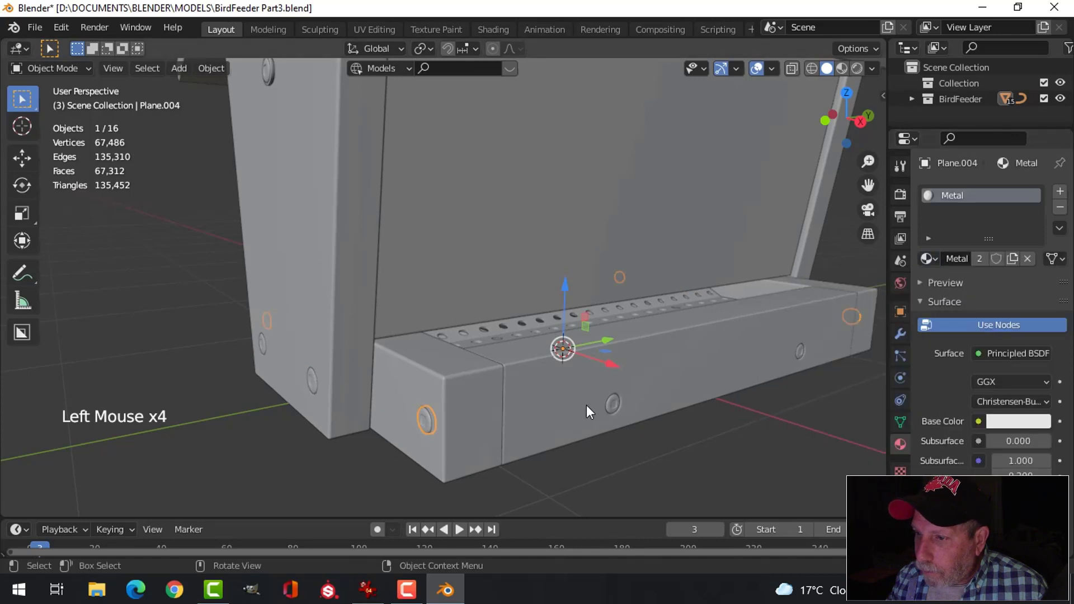
Assign the Metal material to the screws along the trays' long front faces and to the perforated floor plate.
left_click(611, 402)
left_click(612, 402)
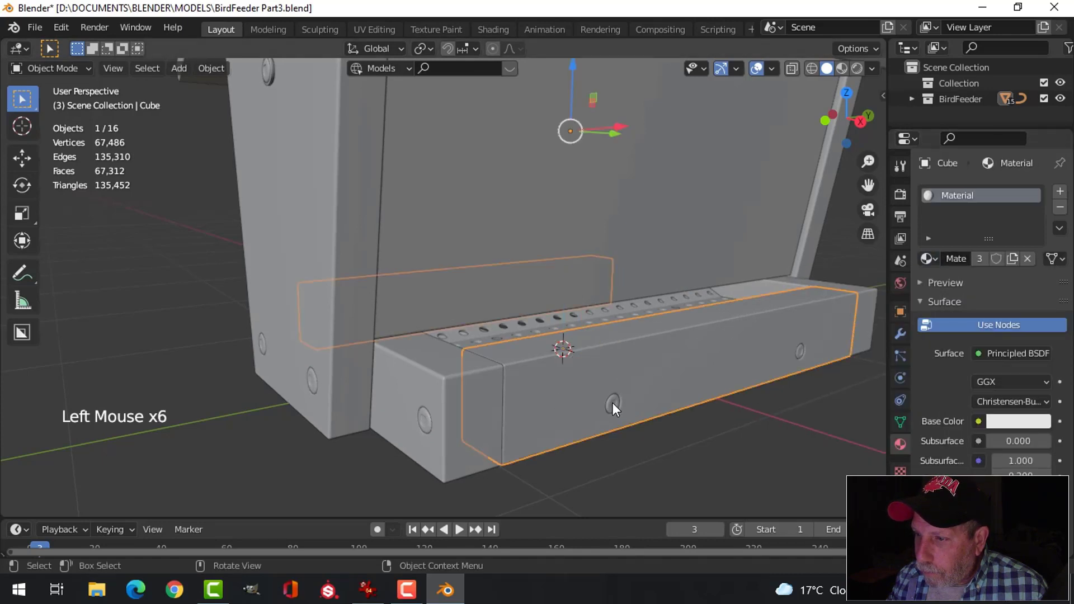
left_click_drag(930, 258, 776, 300)
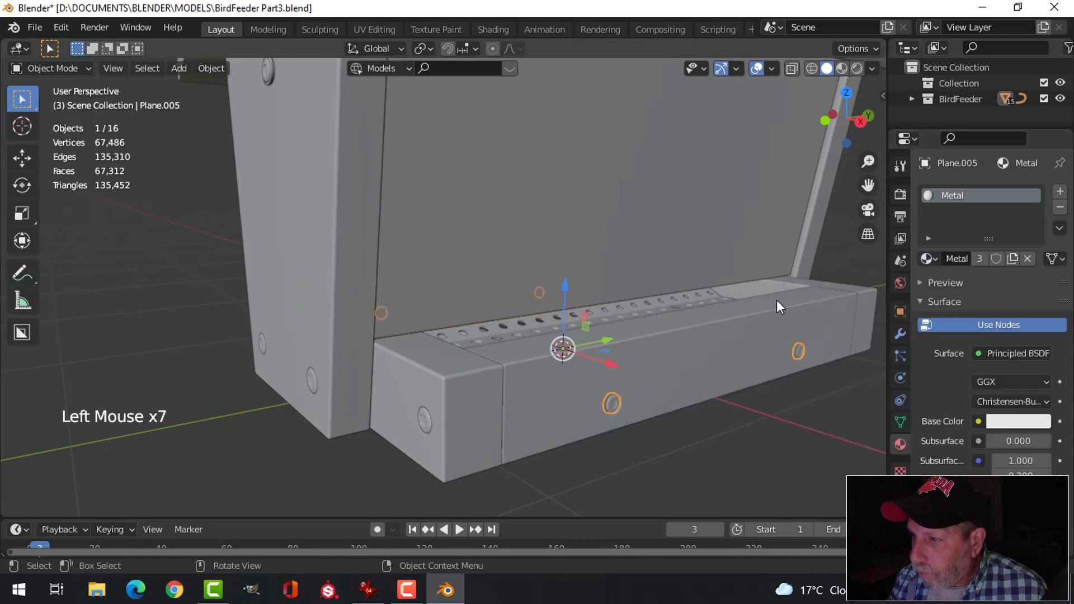
left_click(652, 305)
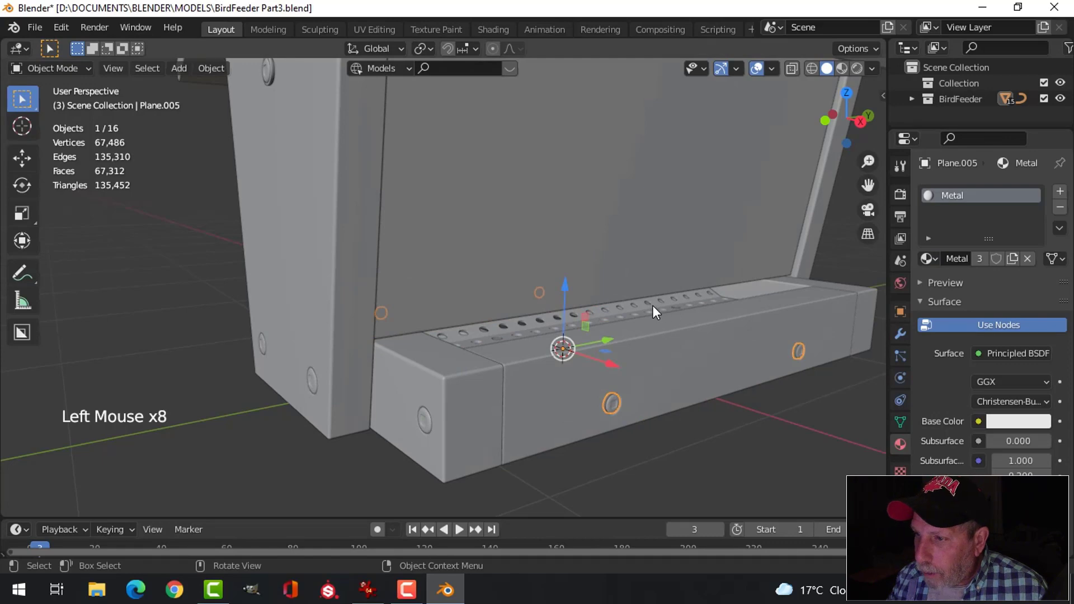
left_click(928, 258)
left_click(780, 297)
Assign the Metal material to the screw that holds the hanging cable on the end panel.
middle_click_drag(733, 344, 556, 354)
scroll(560, 352, "down", 4)
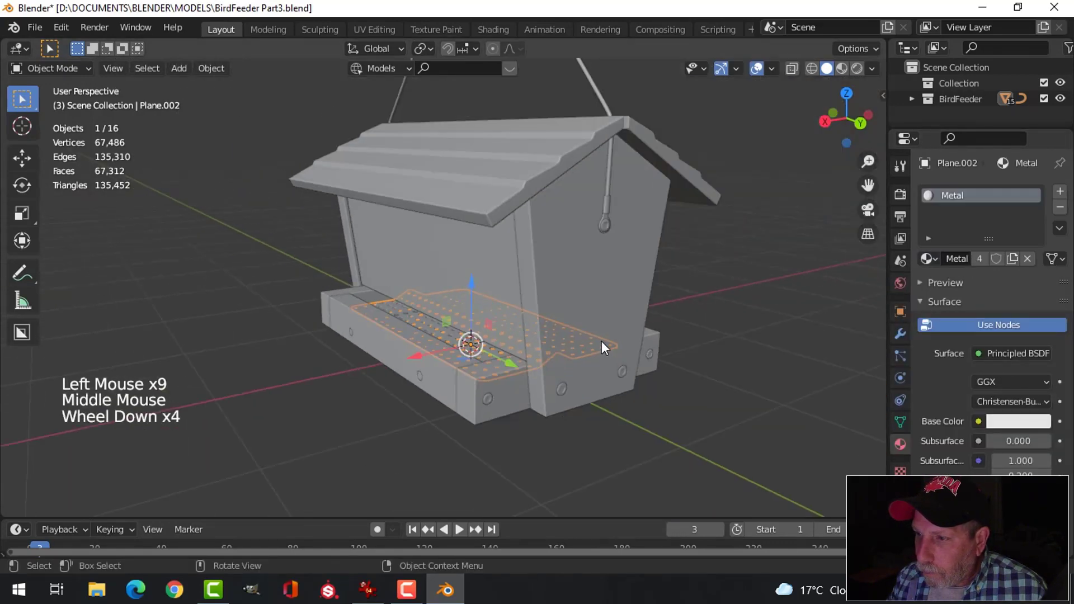
left_click(605, 227)
scroll(671, 231, "up", 3)
left_click(927, 258)
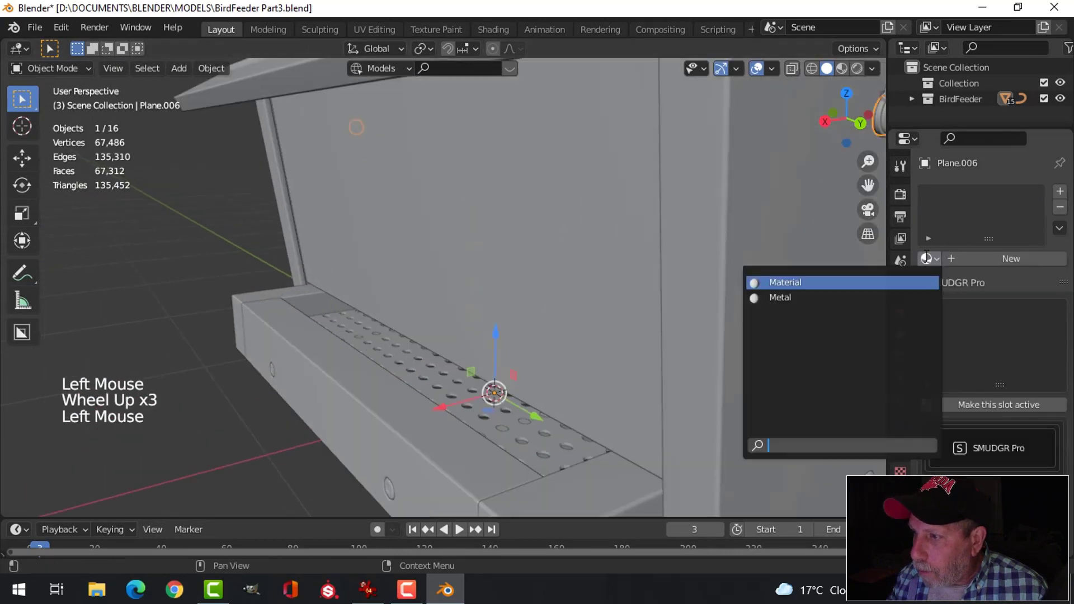
left_click(780, 297)
Assign the Metal material to the ring around the cable's mounting screw.
scroll(436, 312, "down", 3)
middle_click_drag(484, 305, 519, 302)
scroll(490, 209, "up", 4)
middle_click_drag(490, 209, 476, 241)
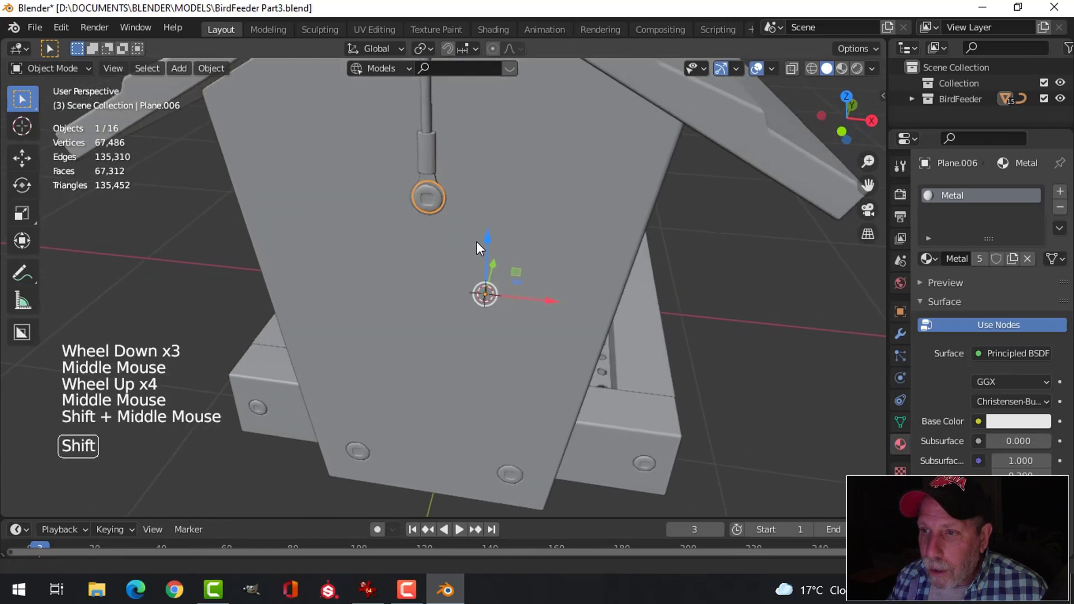
scroll(469, 230, "up", 2)
key("alt+a")
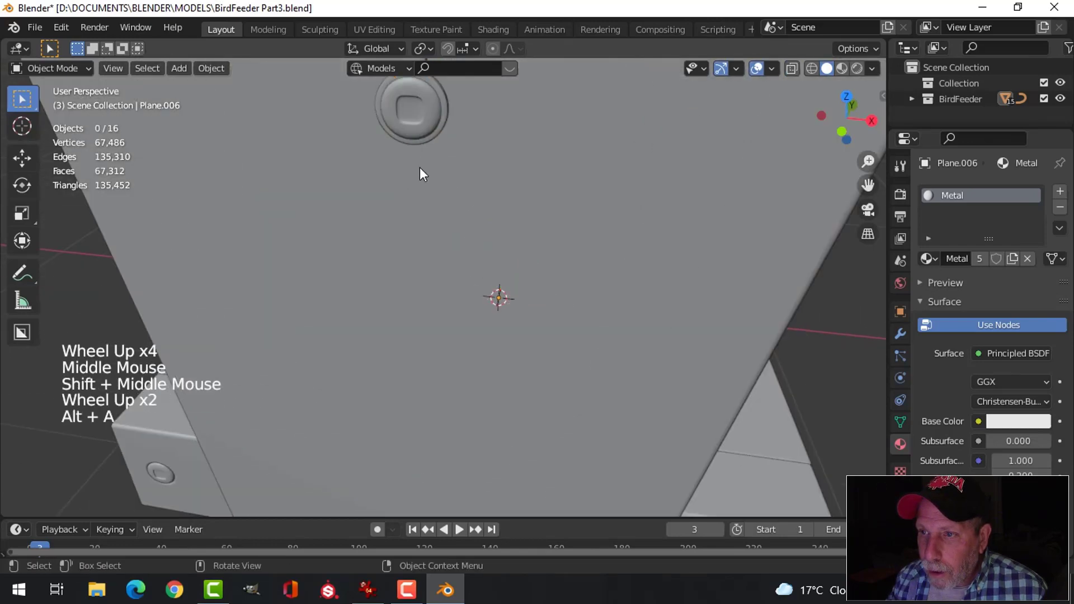
left_click(444, 99)
left_click(928, 258)
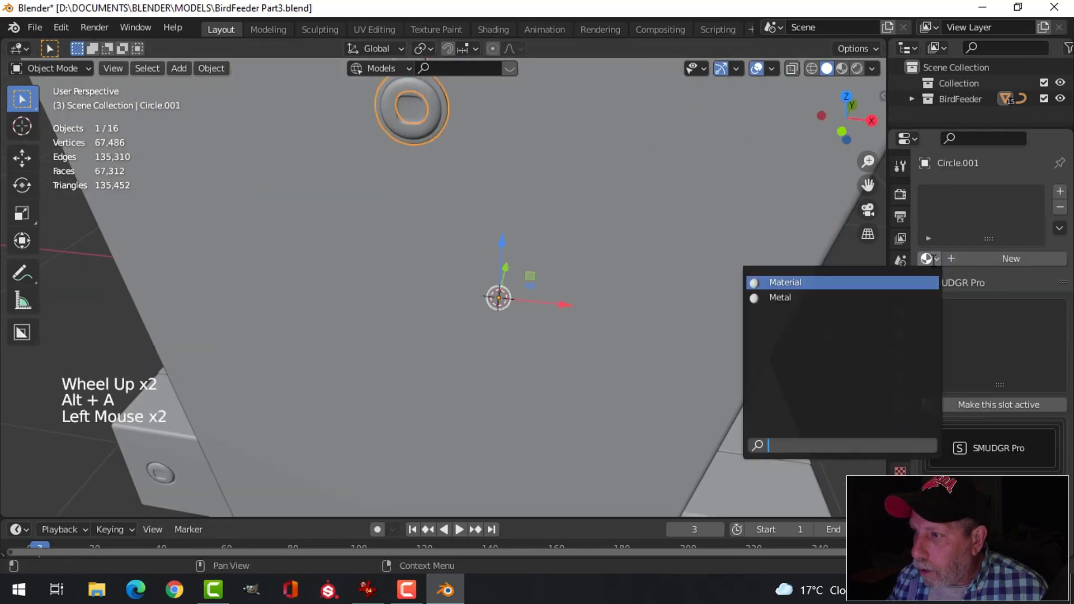
left_click(841, 296)
Select the end-panel screws and switch the viewport to material preview shading.
scroll(592, 284, "down", 4)
key("alt+a")
middle_click_drag(649, 288, 591, 267)
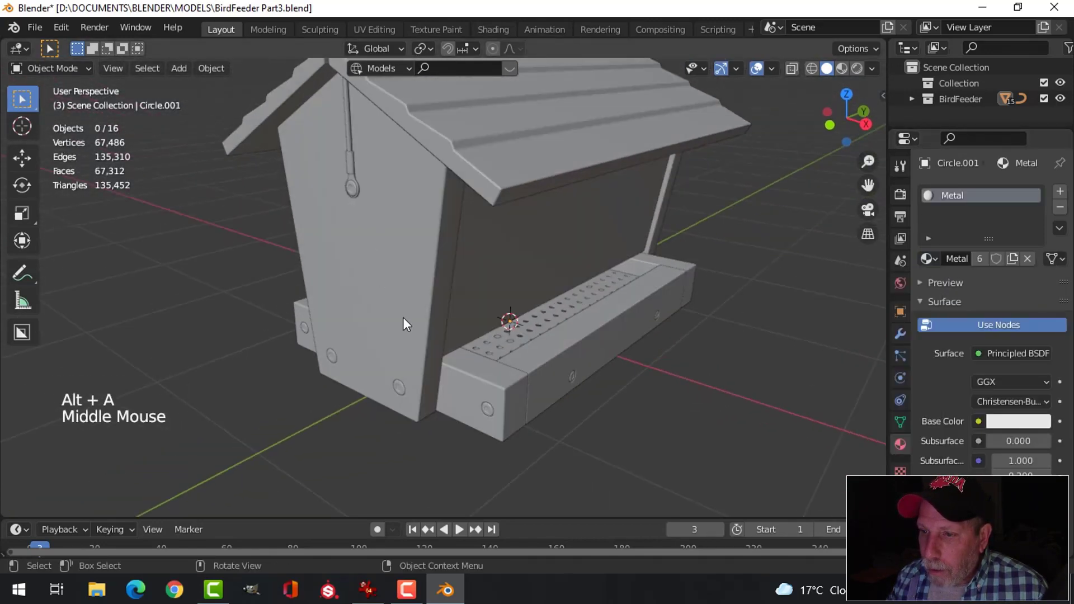
left_click(399, 387)
middle_click_drag(814, 386, 750, 338, "shift")
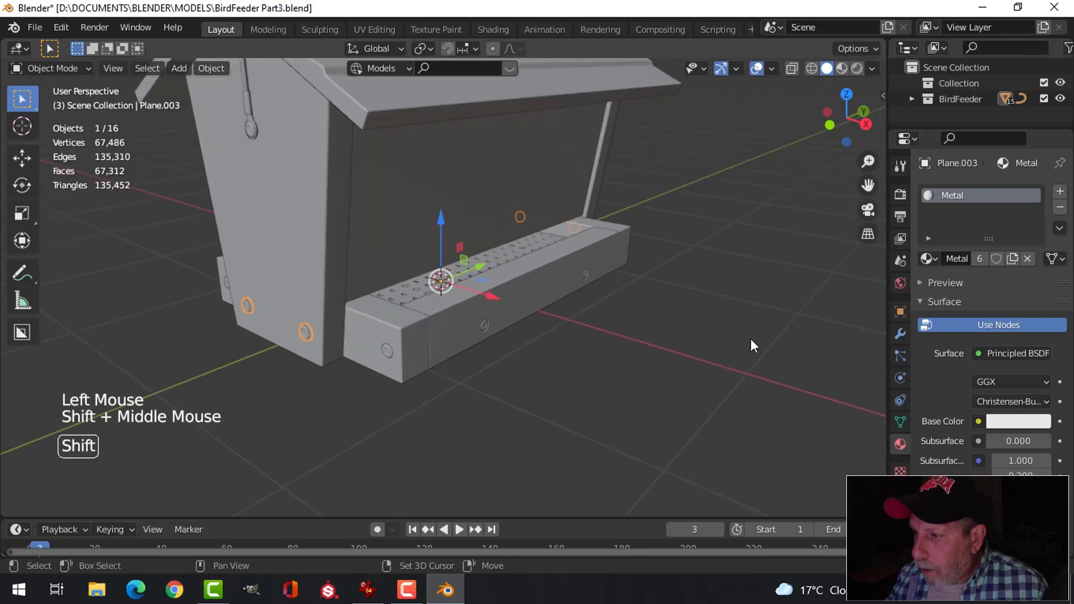
left_click(840, 69)
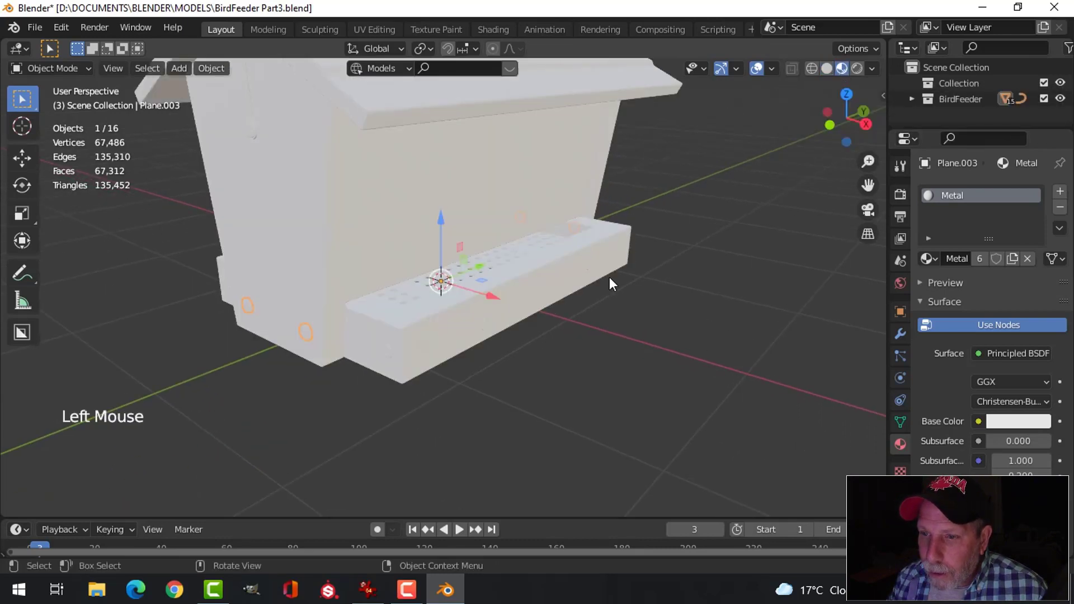
Set the Metal material's base color to light grey and its Metallic value to 1.000.
left_click(1015, 421)
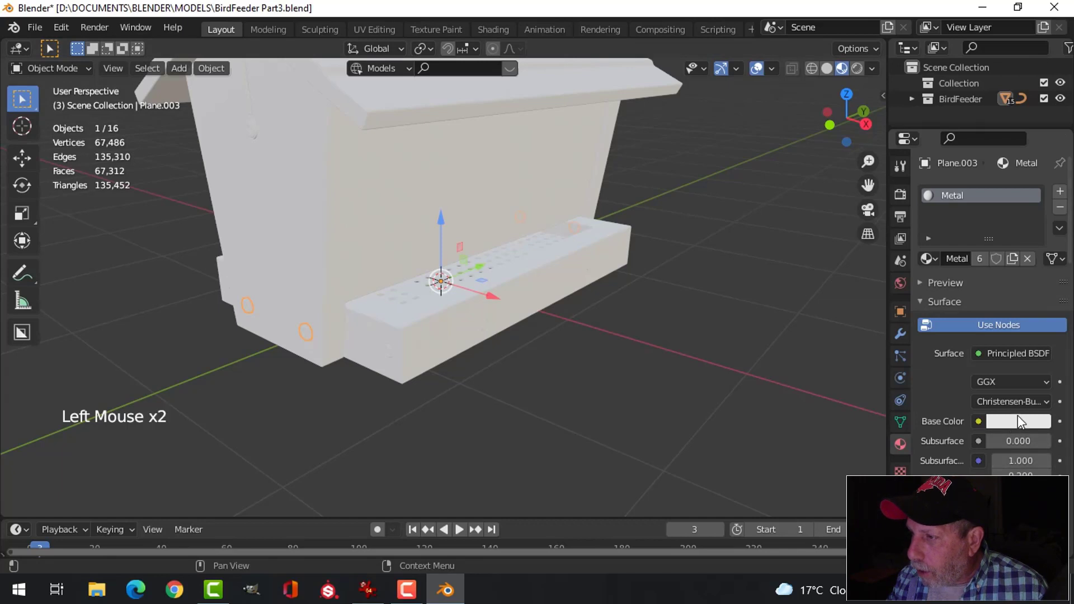
left_click(1042, 222)
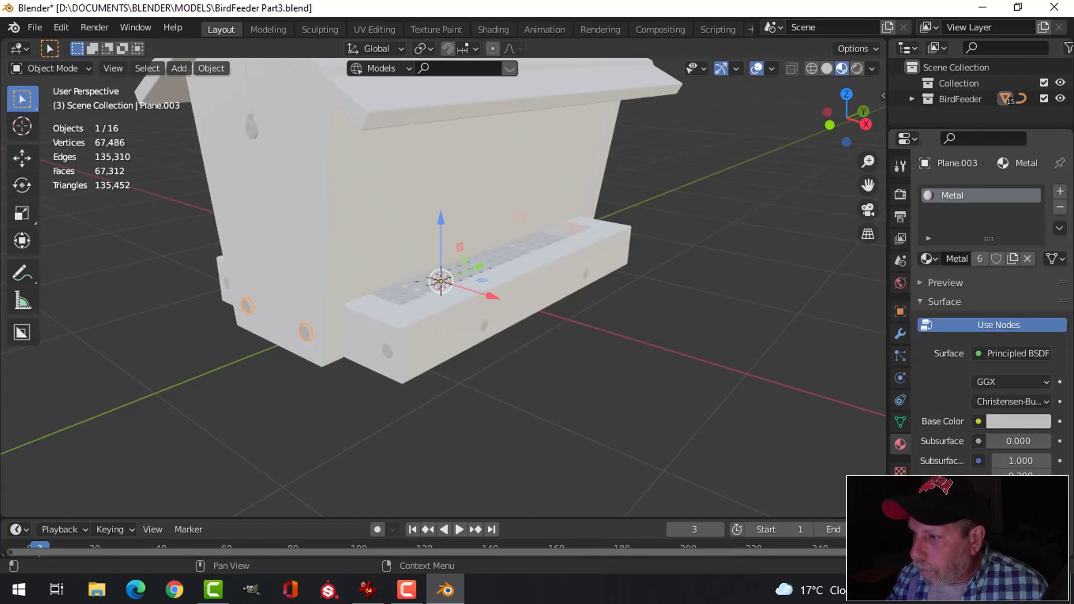
scroll(1001, 419, "down", 4)
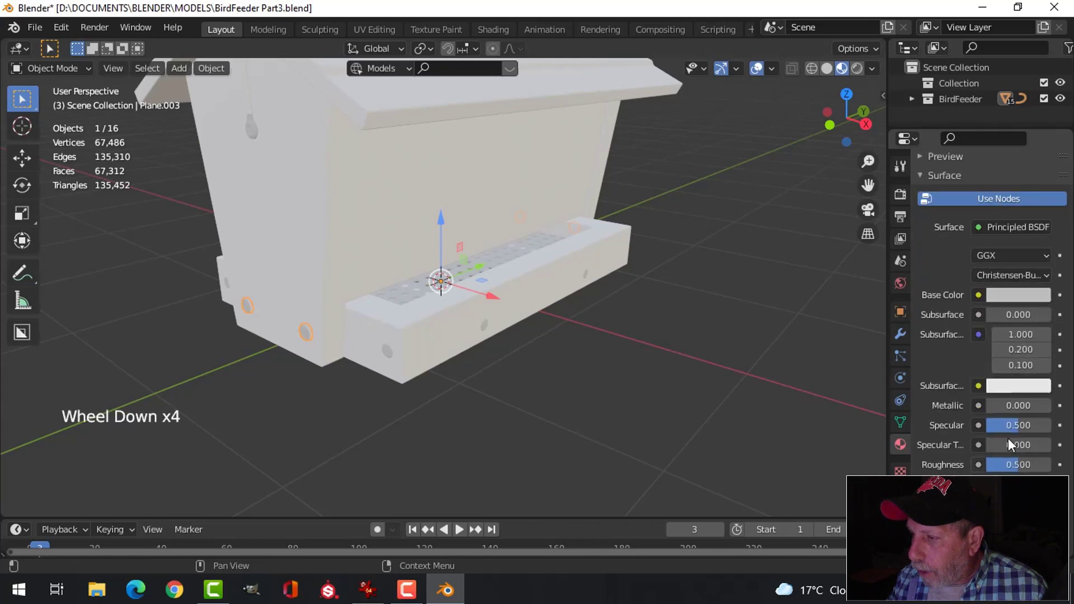
left_click_drag(997, 406, 1051, 406)
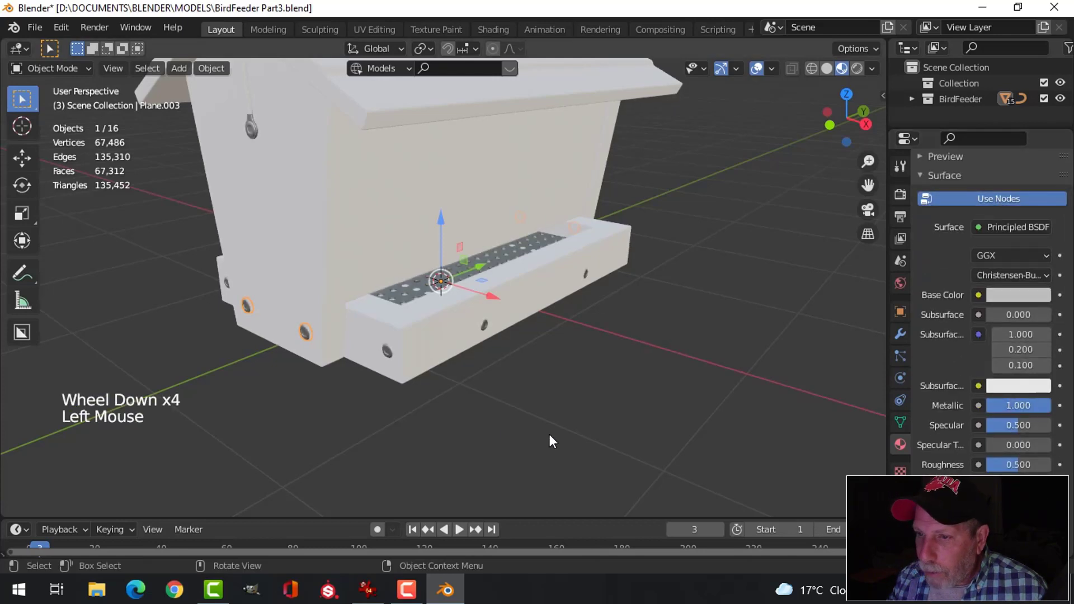
Deselect everything and examine the metal finish on the screws, perforated plate and cable ring.
key("alt+a")
middle_click_drag(403, 394, 424, 367, "shift")
scroll(464, 348, "up", 3)
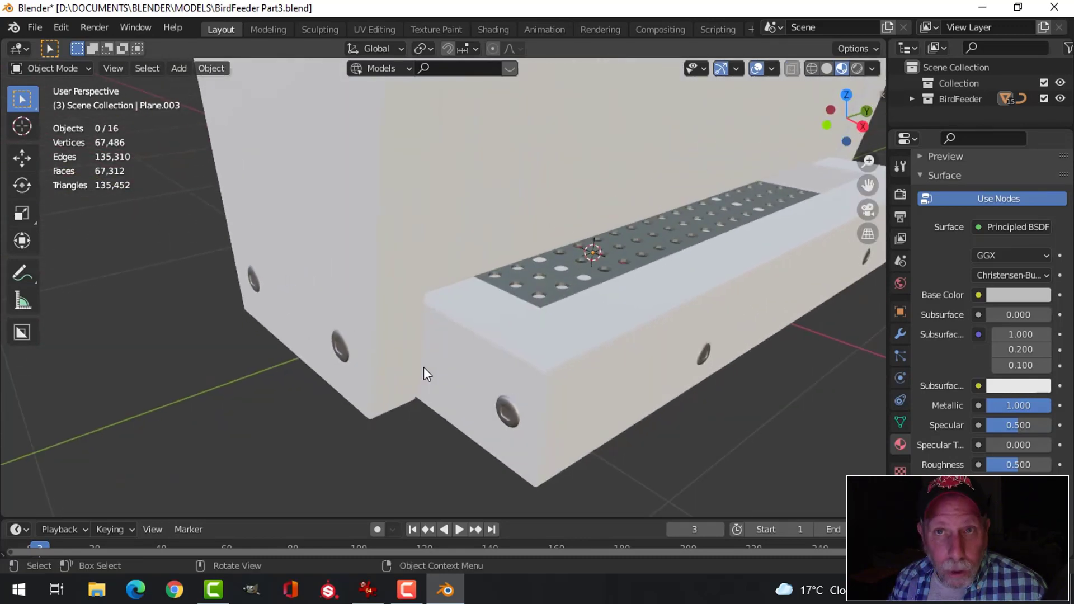
scroll(446, 359, "down", 6)
middle_click_drag(513, 271, 479, 278, "shift")
scroll(477, 277, "up", 3)
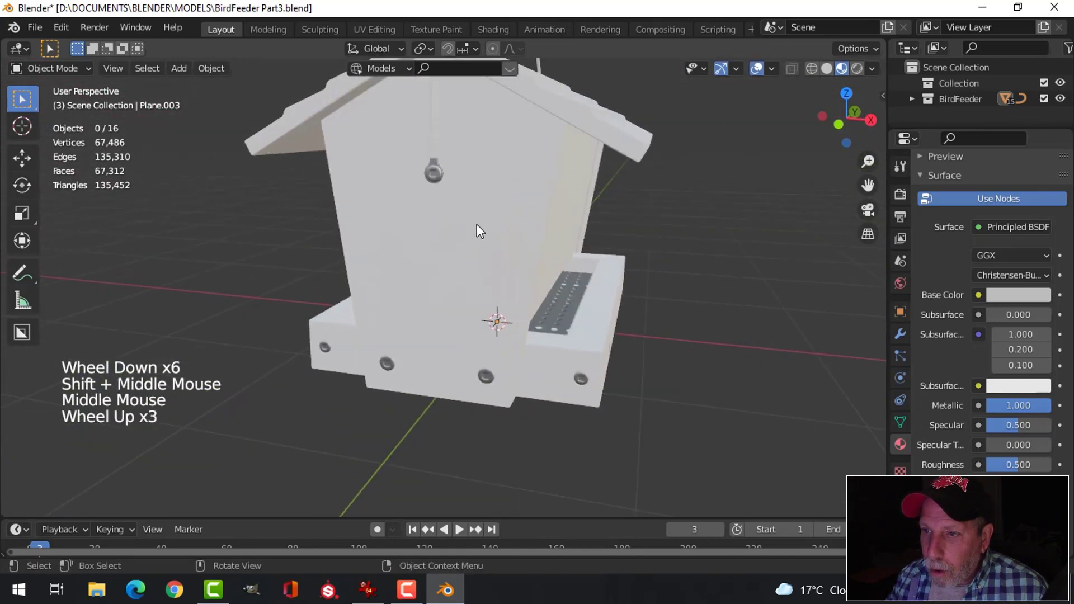
Create a new material named Plastic on the sleeve just above the cable's mounting ring on the end panel.
middle_click_drag(476, 224, 461, 290)
scroll(453, 279, "up", 3)
left_click(386, 205)
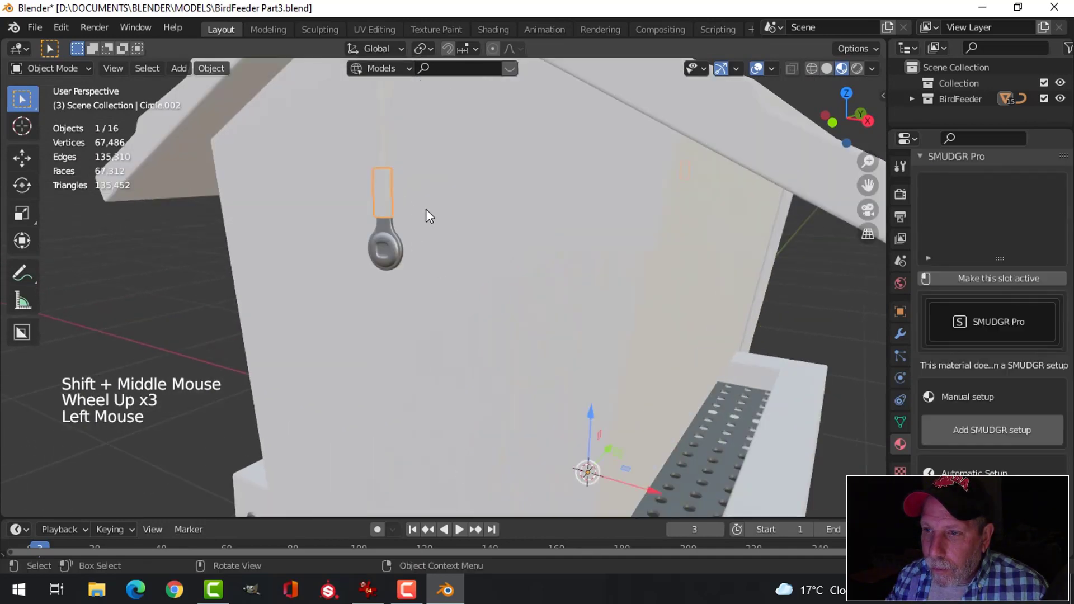
scroll(570, 300, "down", 1)
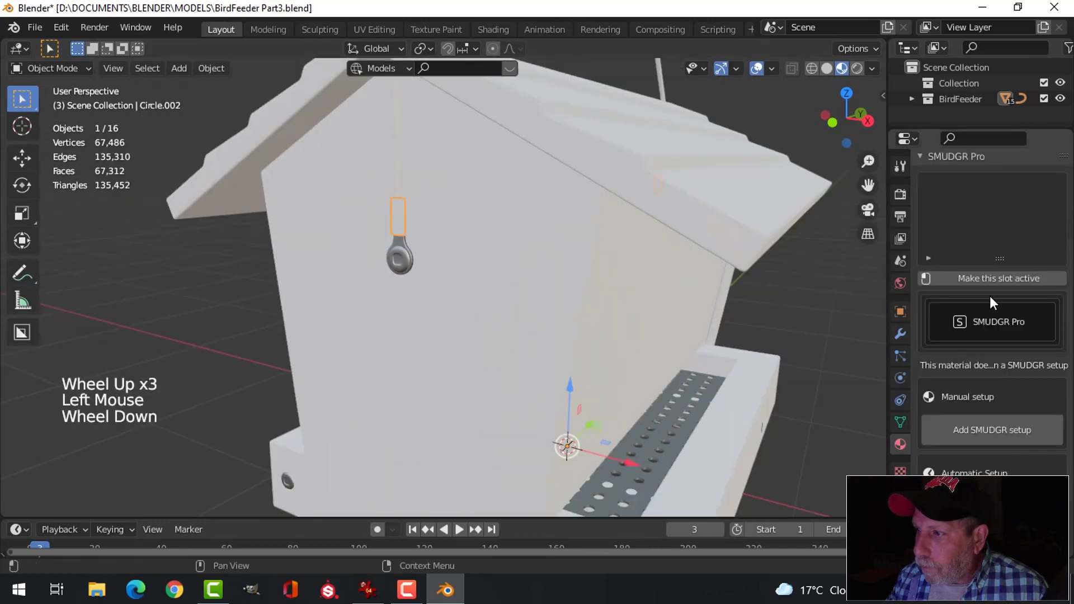
scroll(988, 255, "up", 7)
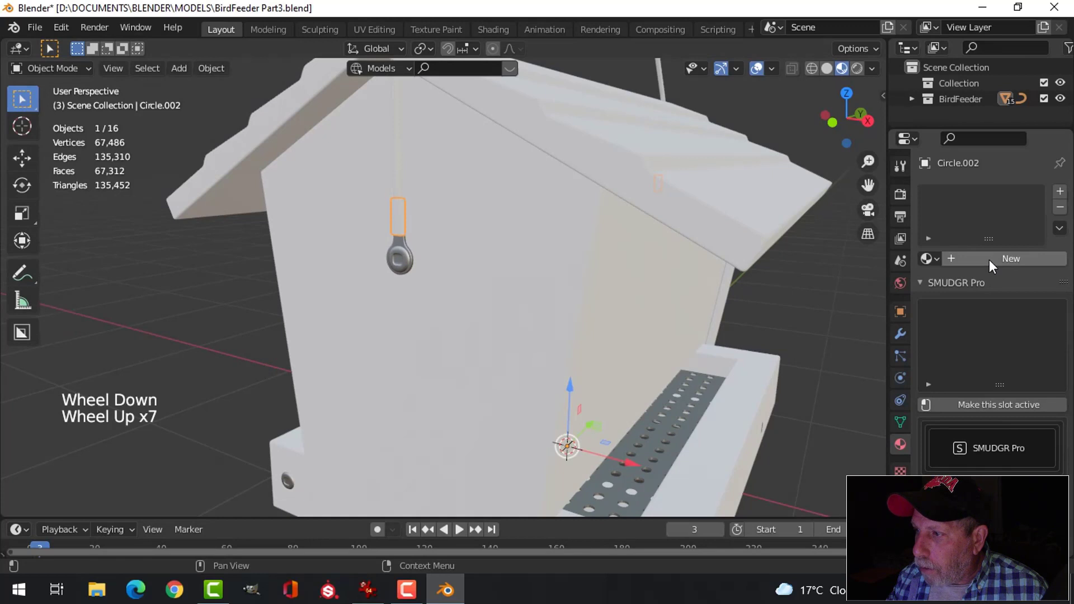
left_click(987, 204)
double_click(982, 197)
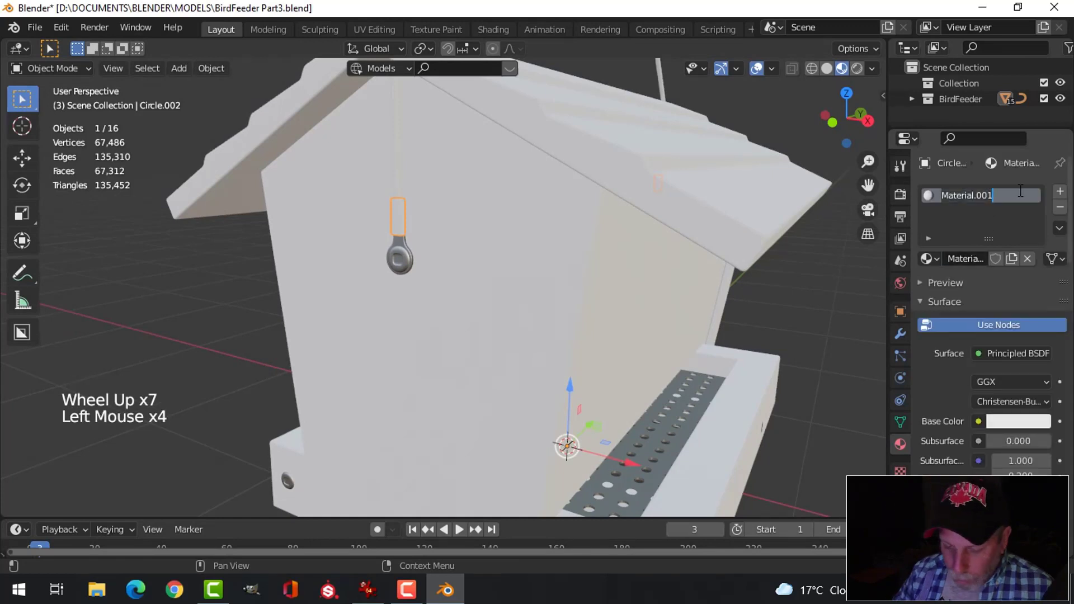
type("Plastic")
key("Return")
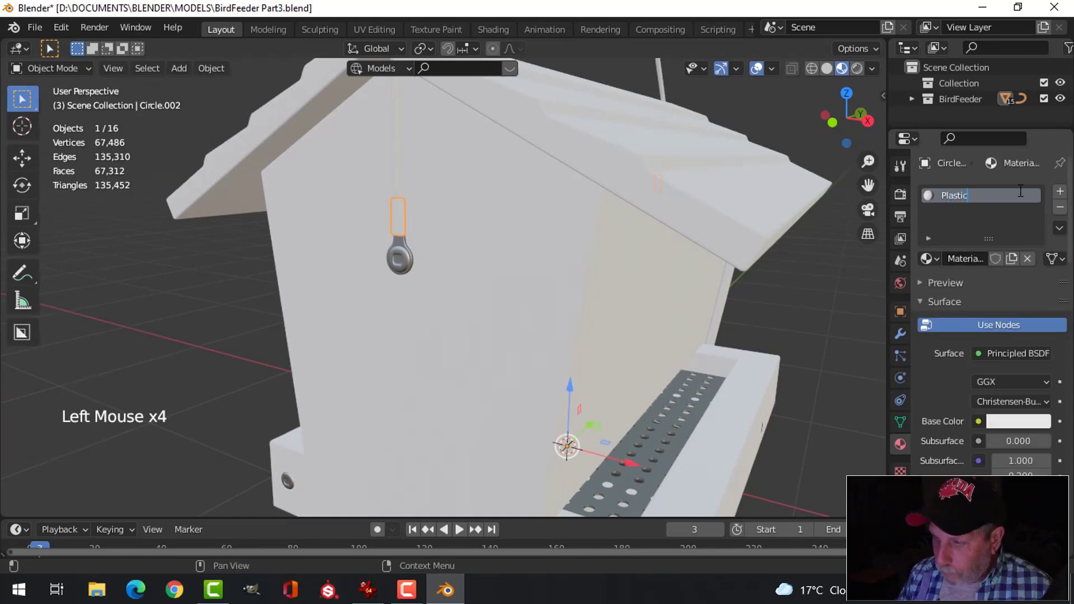
Set the Plastic material's base color to dark grey with a value of 0.167 and its roughness to 0.175.
left_click(1007, 421)
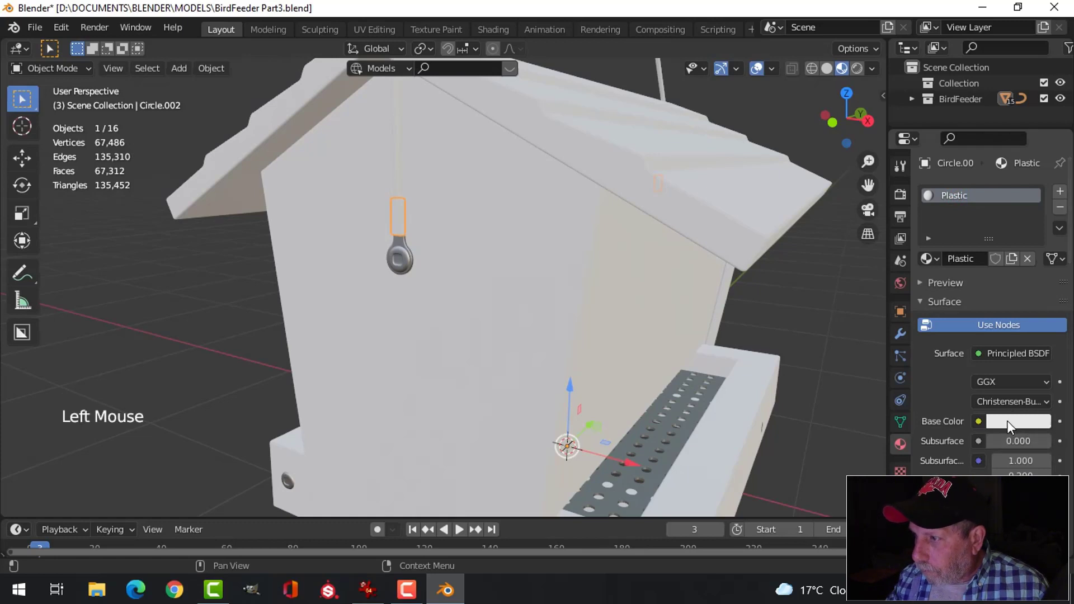
left_click_drag(1039, 279, 1039, 292)
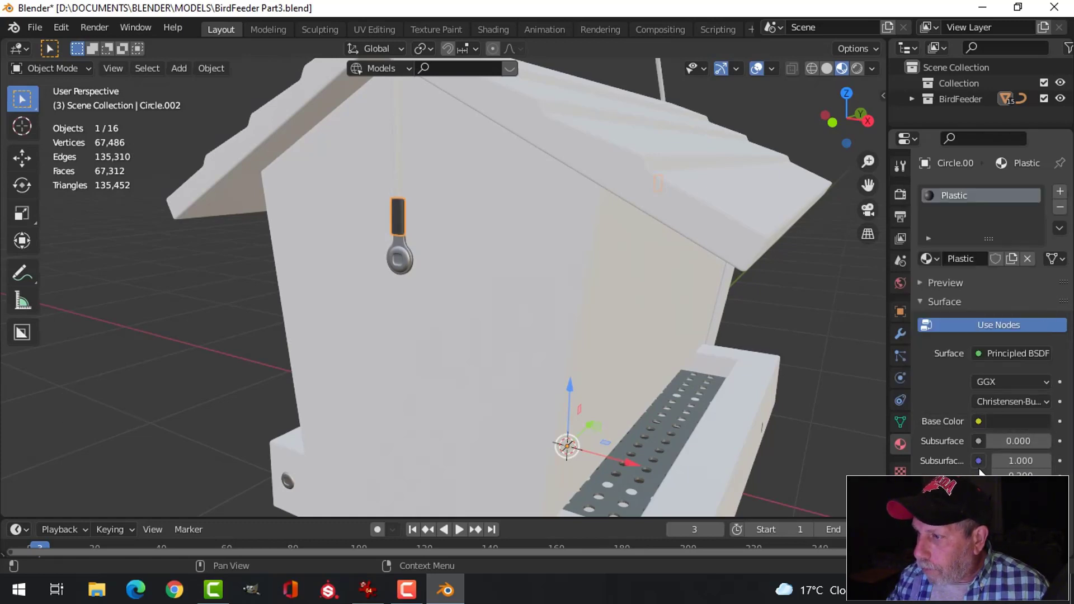
scroll(1024, 370, "down", 4)
scroll(967, 429, "down", 2)
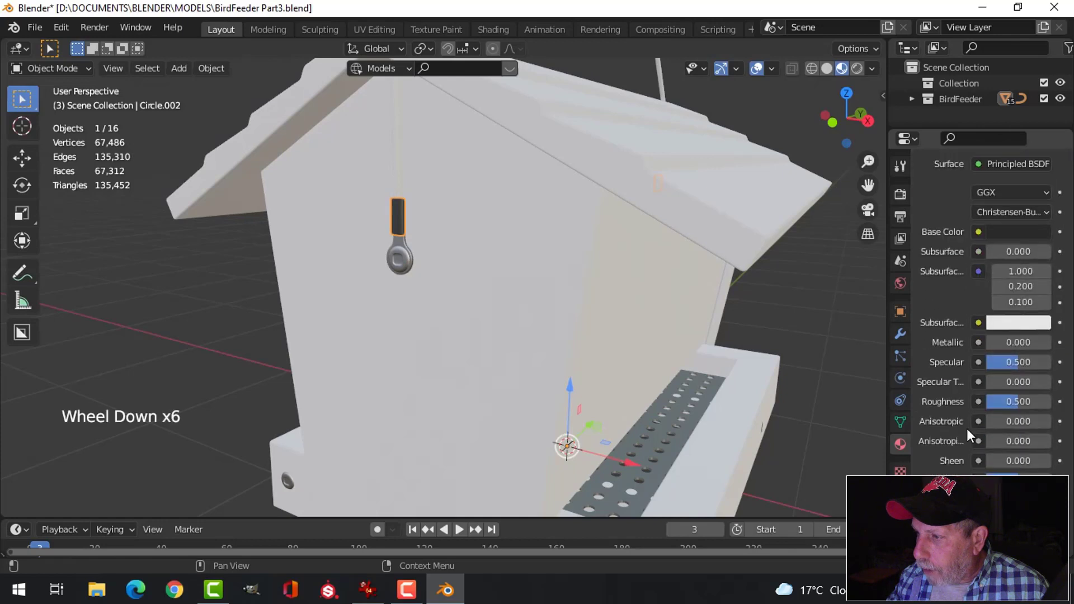
left_click(1017, 402)
left_click_drag(1018, 402, 997, 401)
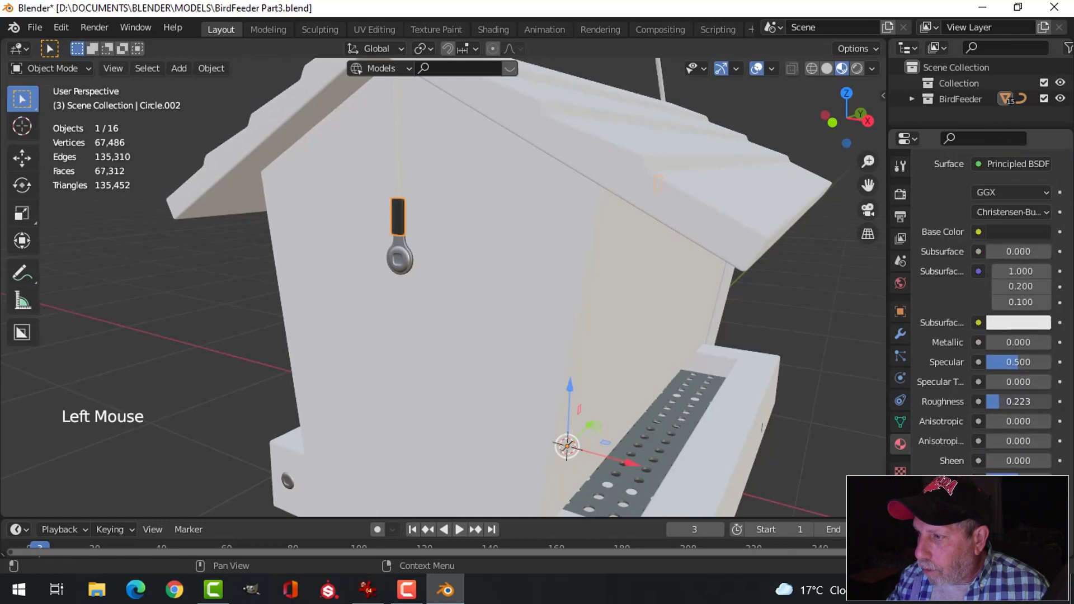
key("alt+a")
Assign the existing Plastic material to the hanging cable and deselect it.
middle_click_drag(434, 236, 535, 227)
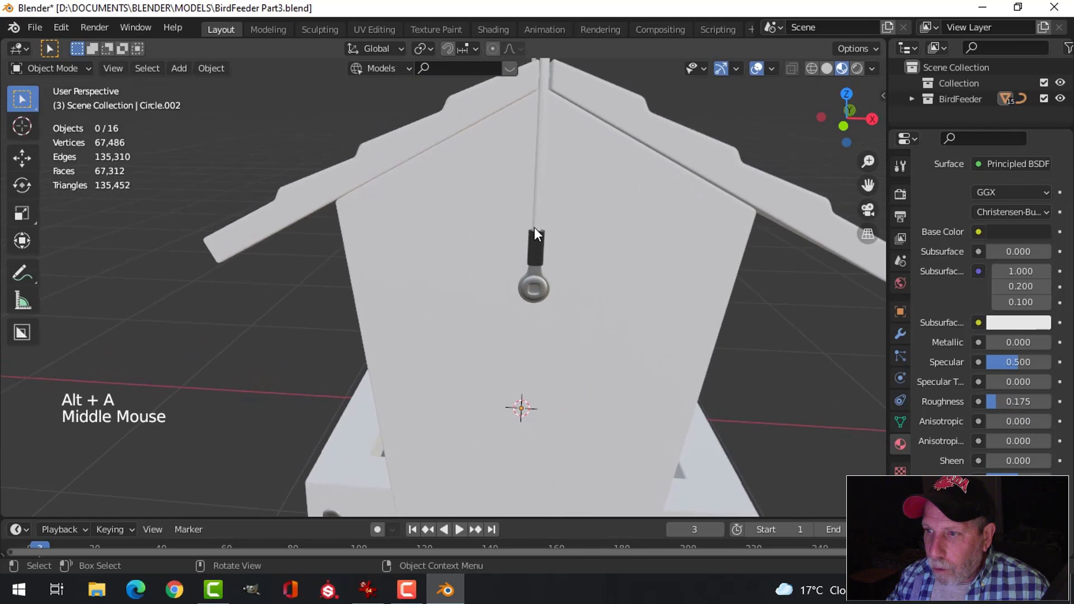
left_click(537, 197)
scroll(643, 272, "down", 2)
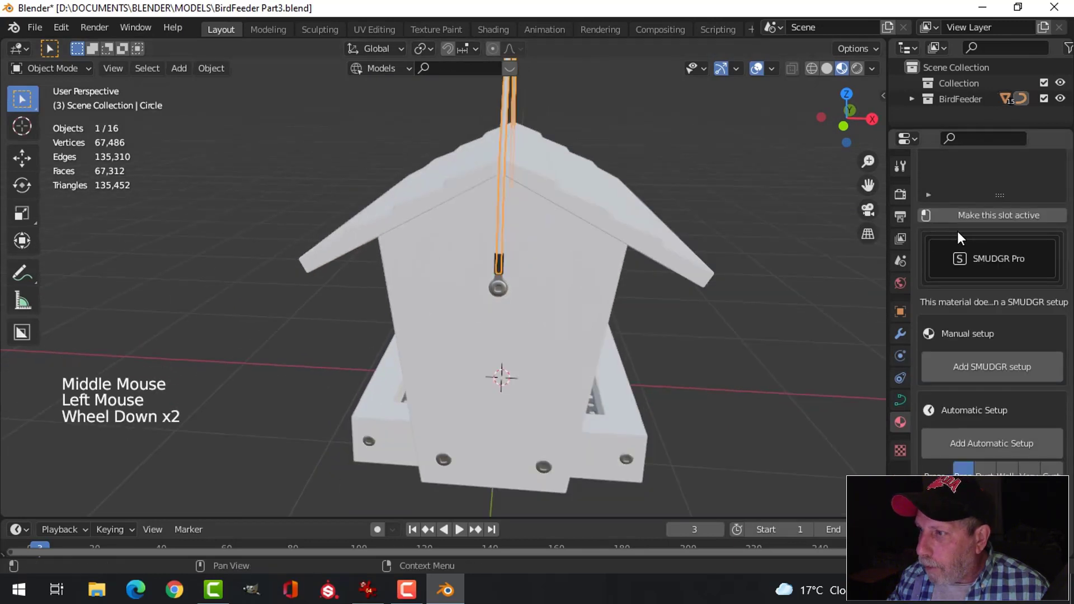
scroll(957, 235, "up", 4)
scroll(957, 238, "up", 5)
left_click(929, 258)
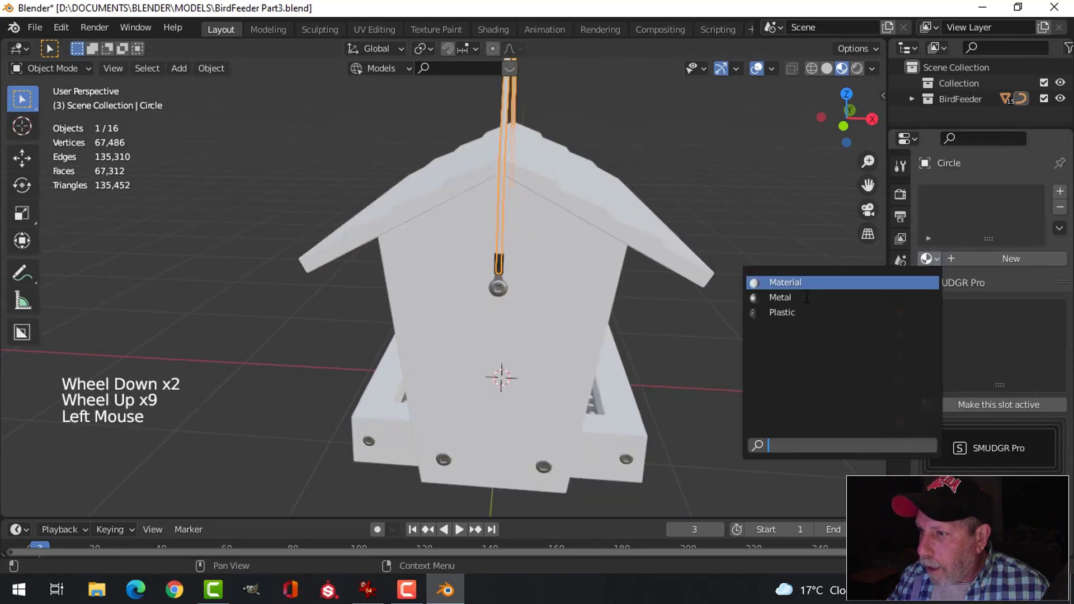
left_click(771, 312)
key("alt+a")
Assign the Plastic material to the cylindrical tube joining the cables above the roof.
middle_click_drag(678, 259, 542, 292)
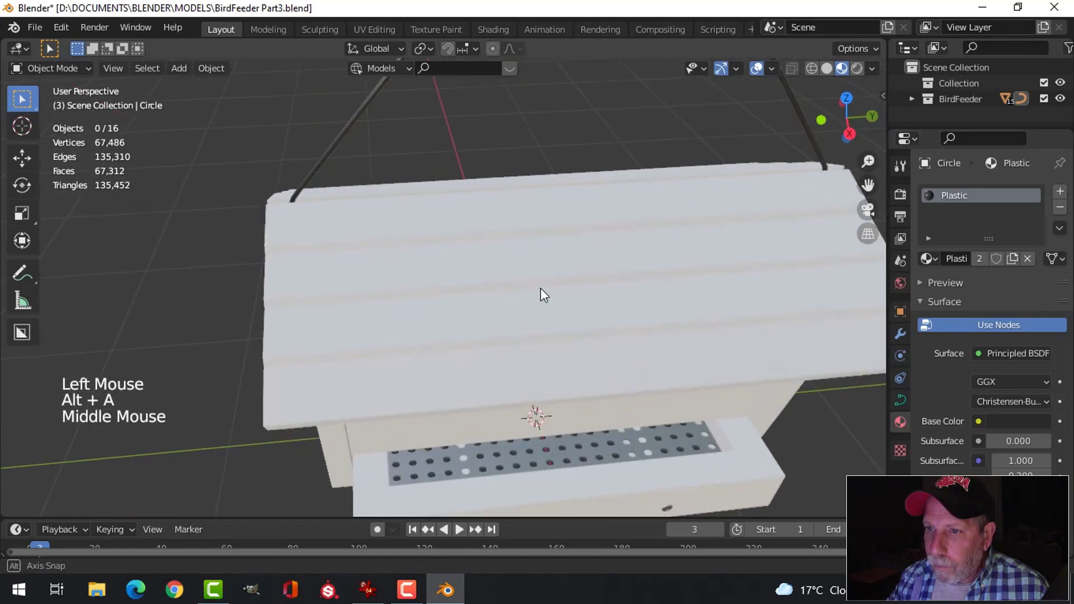
scroll(554, 263, "down", 3)
middle_click_drag(559, 230, 511, 298, "shift")
scroll(538, 159, "up", 3)
left_click(537, 158)
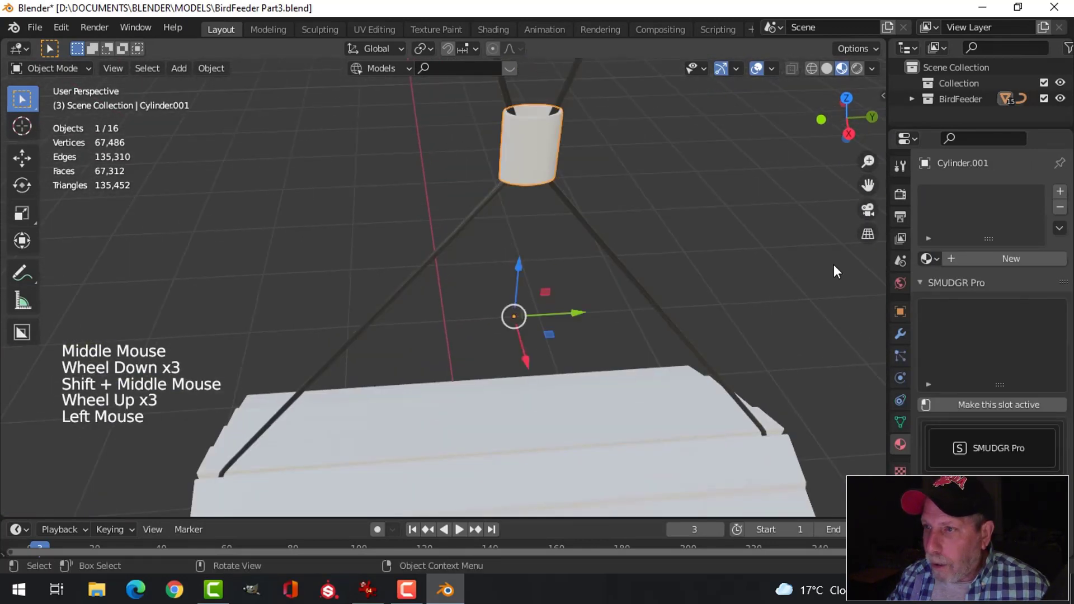
left_click(929, 258)
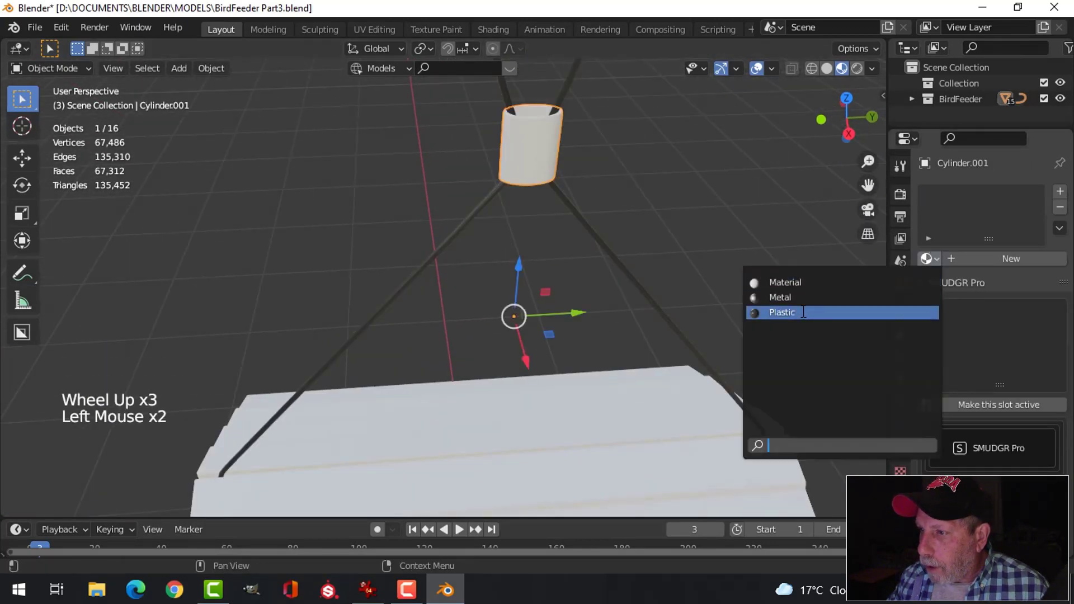
left_click(771, 312)
Darken the Plastic material's base color to a value of 0.113 and deselect the tube.
left_click(1005, 420)
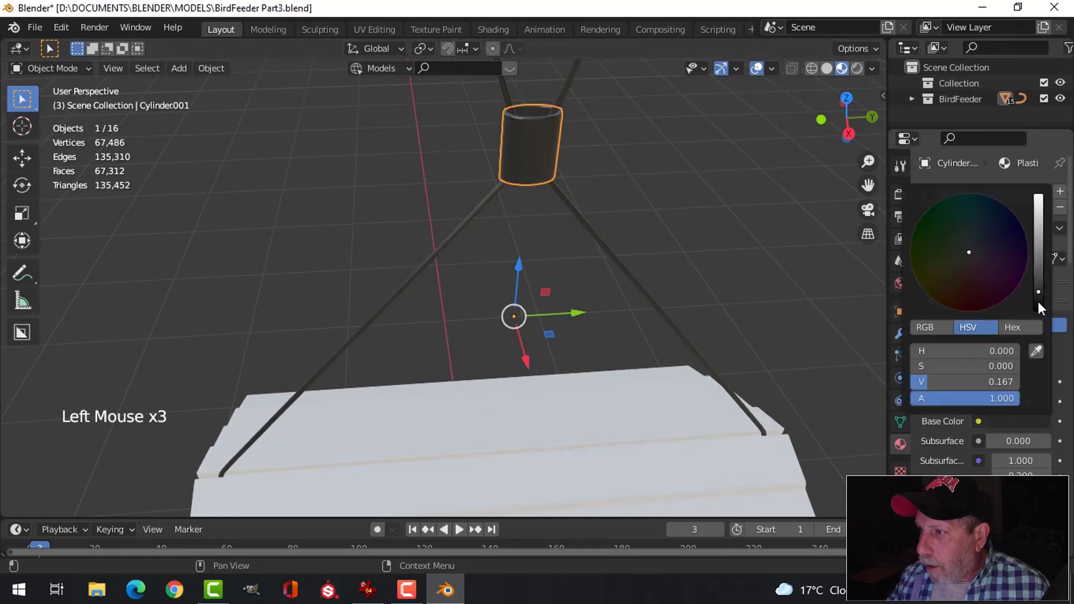
left_click_drag(1039, 301, 1038, 293)
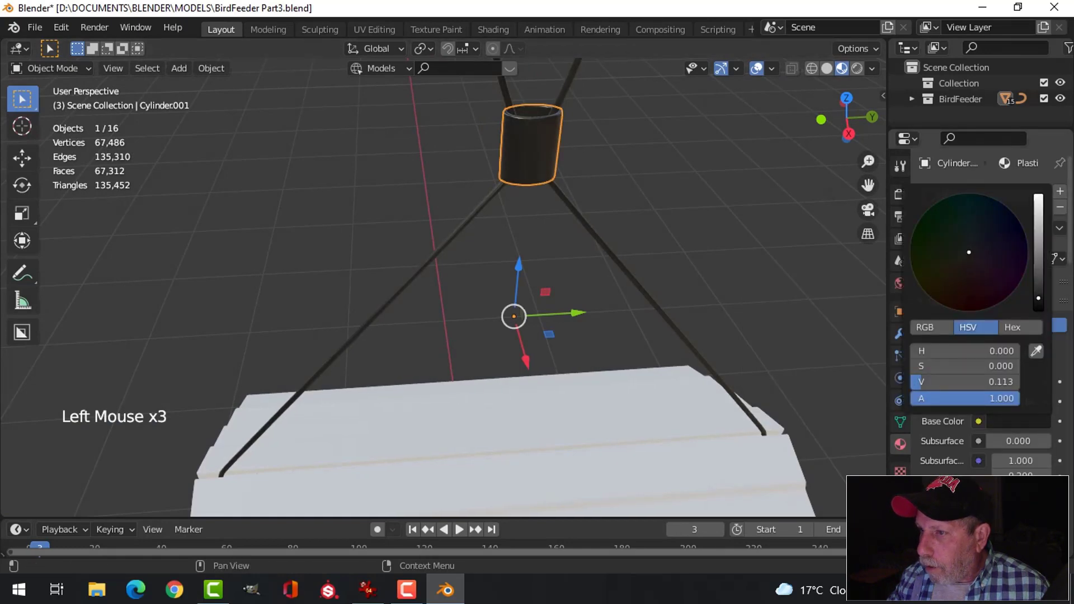
key("alt+a")
Examine the whole bird feeder from several angles, checking the cable finish and the side panes that still lack a material.
middle_click_drag(670, 296, 652, 290)
scroll(652, 336, "down", 3)
middle_click_drag(652, 336, 576, 317)
scroll(500, 363, "down", 2)
scroll(524, 350, "up", 3)
scroll(525, 351, "up", 2)
scroll(593, 330, "down", 1)
middle_click_drag(576, 317, 534, 297)
scroll(588, 309, "down", 2)
scroll(573, 335, "down", 1)
left_click(535, 297)
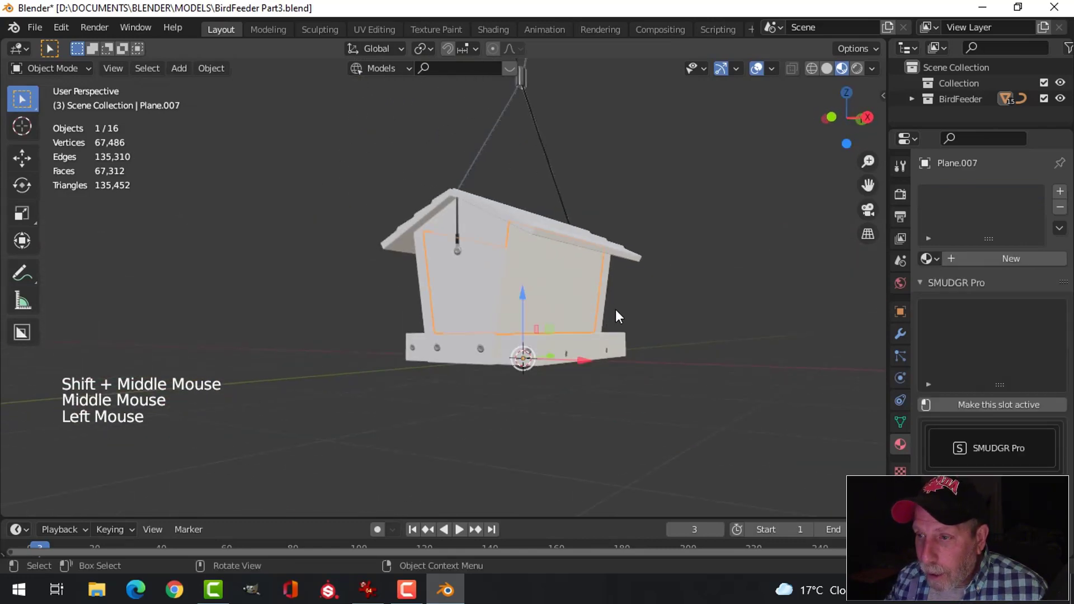
middle_click_drag(615, 310, 598, 333)
key("alt+a")
Create a new material named WoodSide on the feeder's two end panels.
left_click(594, 324)
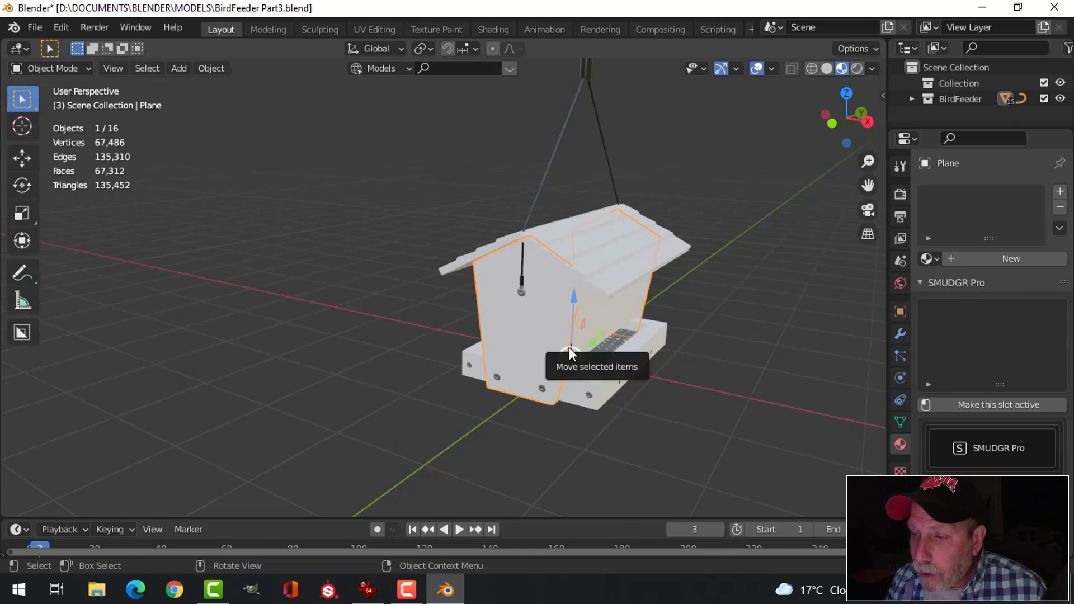
scroll(570, 346, "up", 1)
mouse_move(570, 345)
middle_mouse_down("shift")
mouse_move(592, 338)
mouse_move(563, 341)
middle_mouse_up("shift")
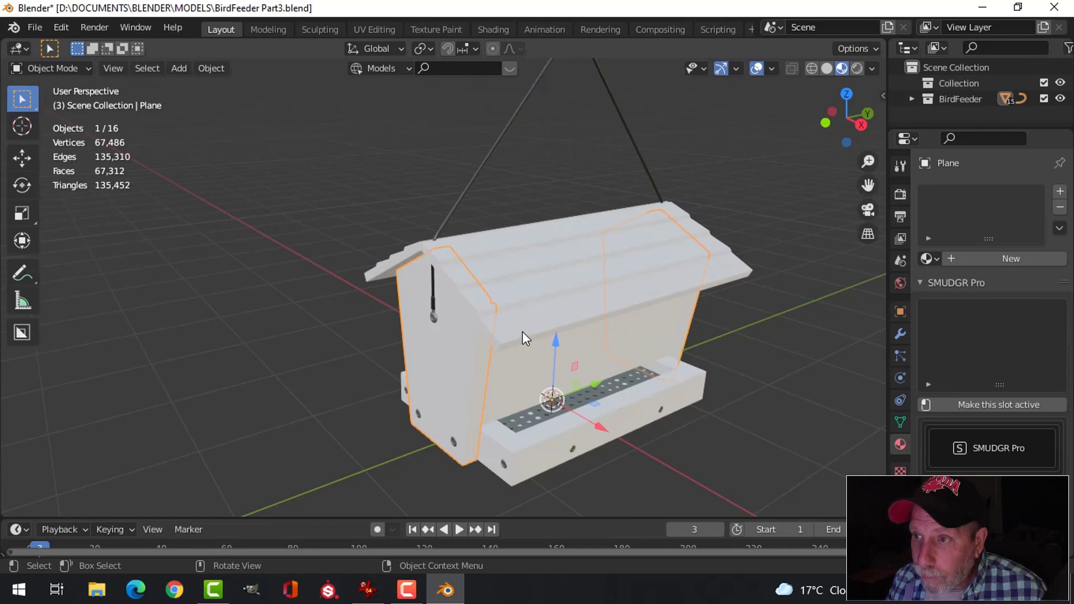
scroll(513, 323, "up", 1)
scroll(513, 323, "down", 1)
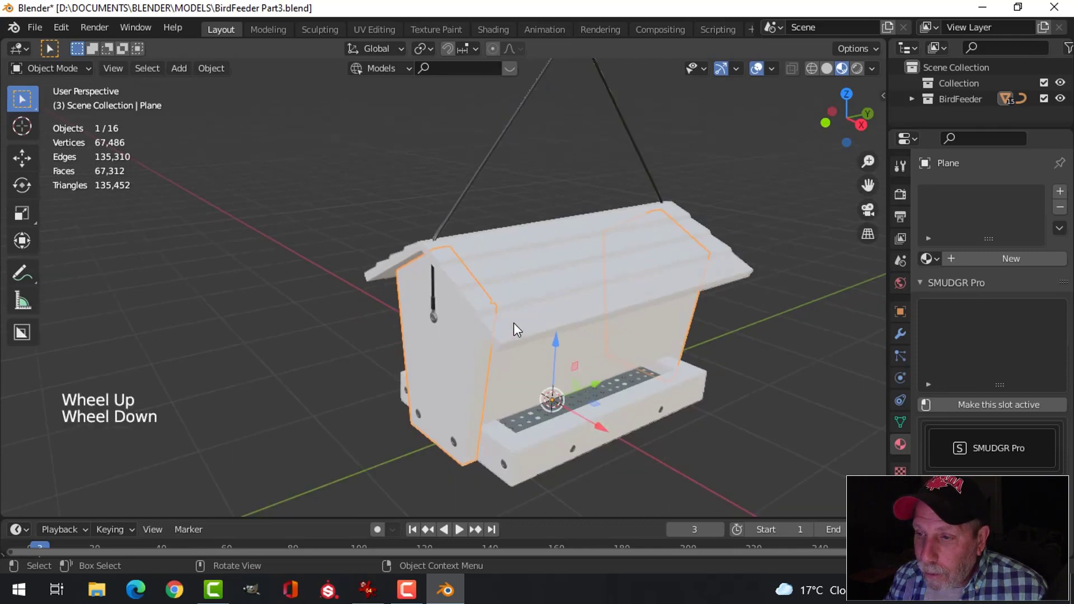
middle_click_drag(514, 323, 523, 306)
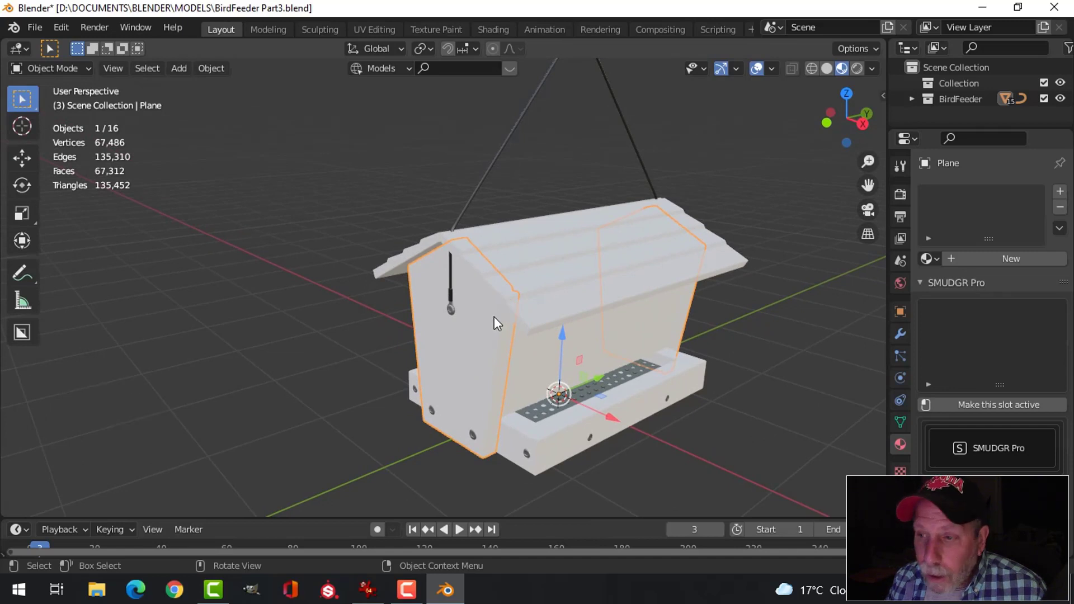
scroll(494, 320, "up", 1)
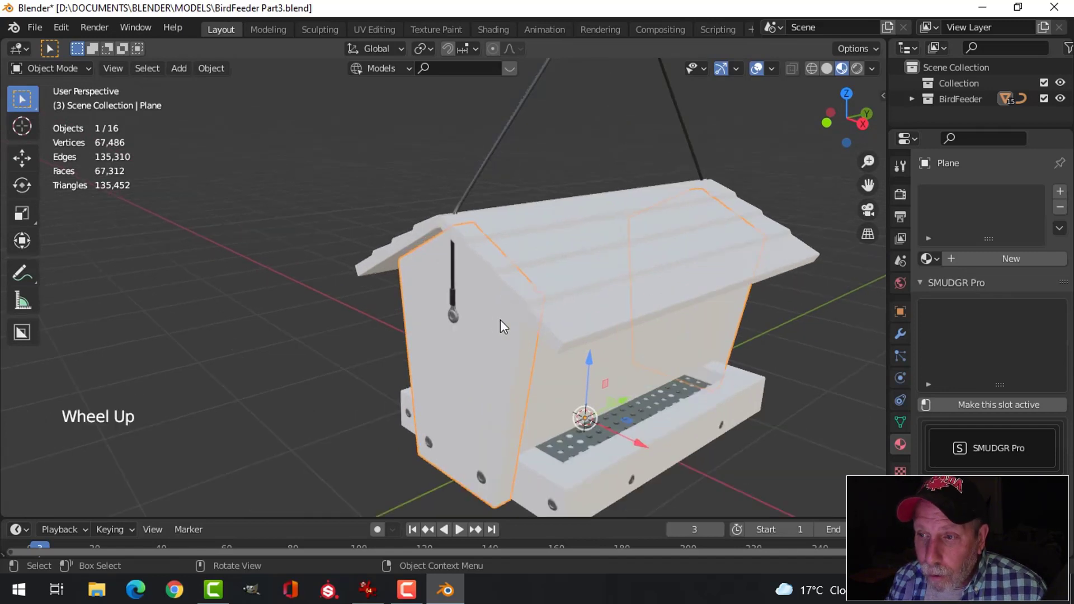
middle_click_drag(500, 320, 489, 287, "shift")
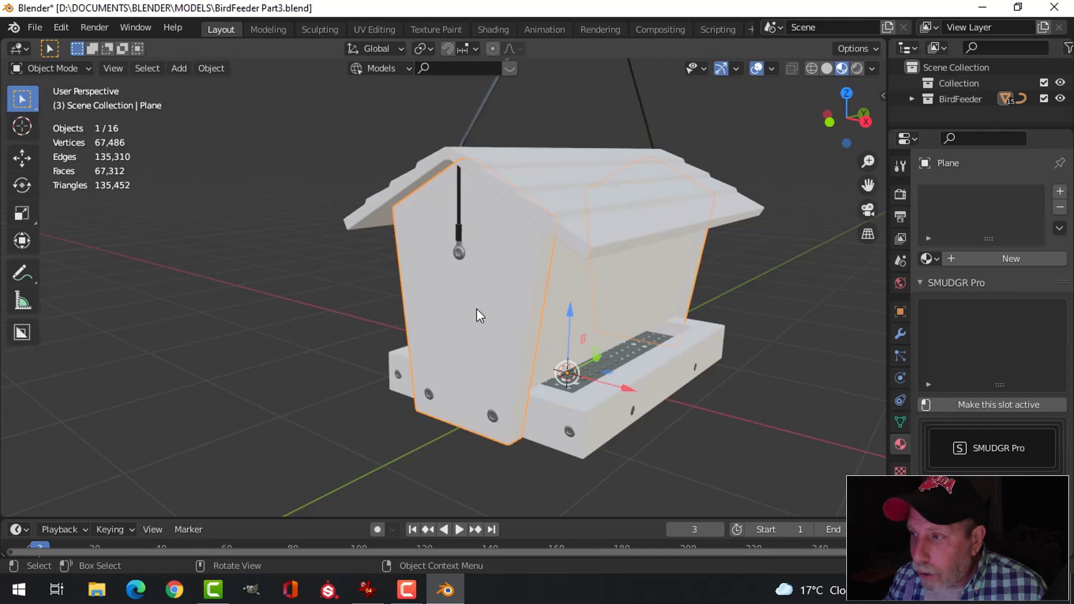
left_click(984, 258)
double_click(964, 194)
left_click(1028, 197)
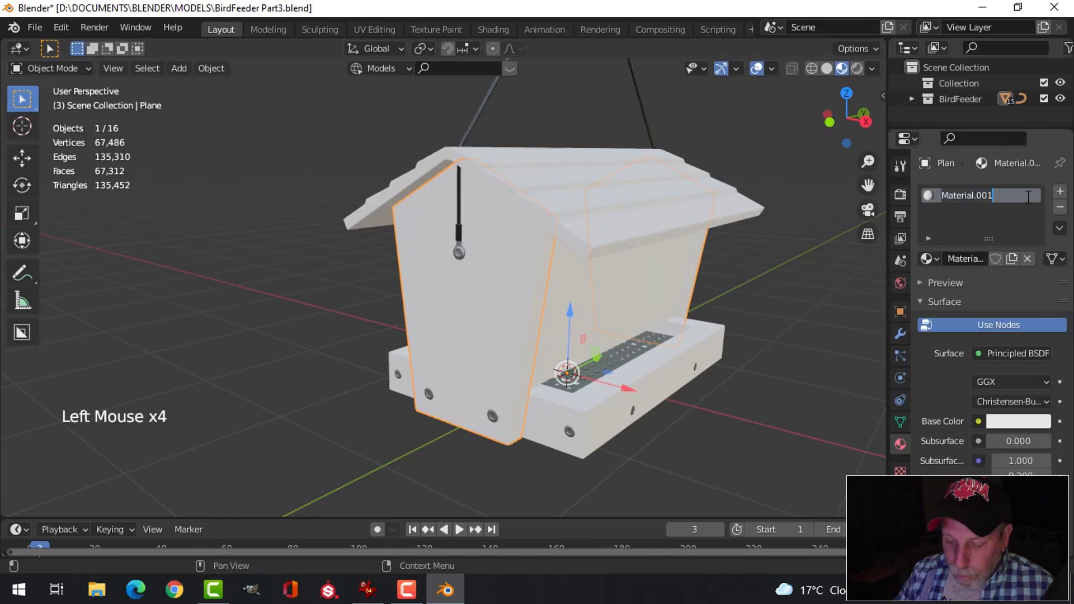
type("WoodSid")
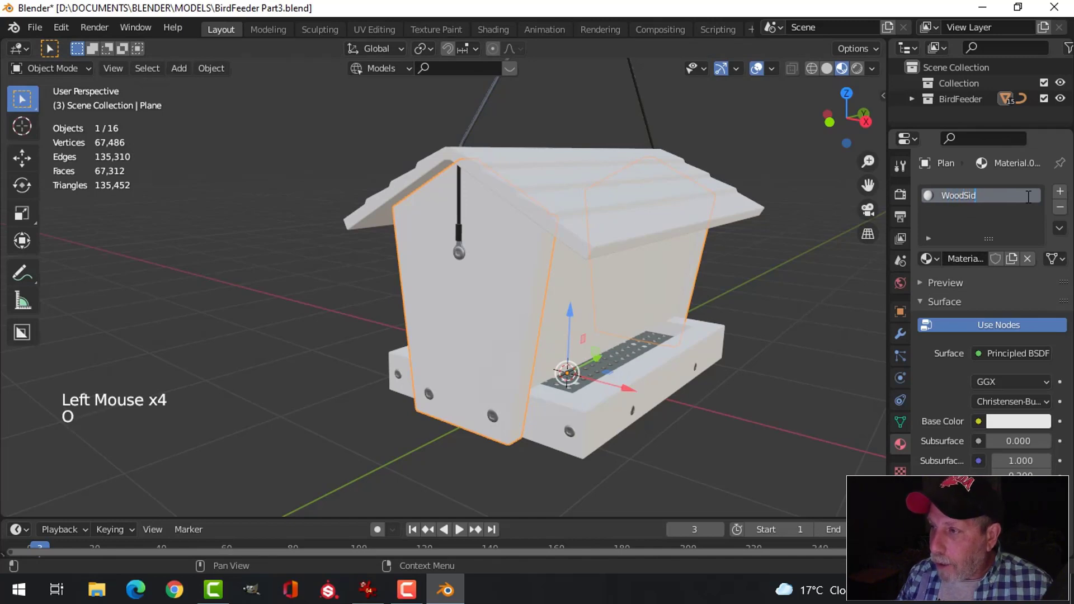
type("e")
key("Return")
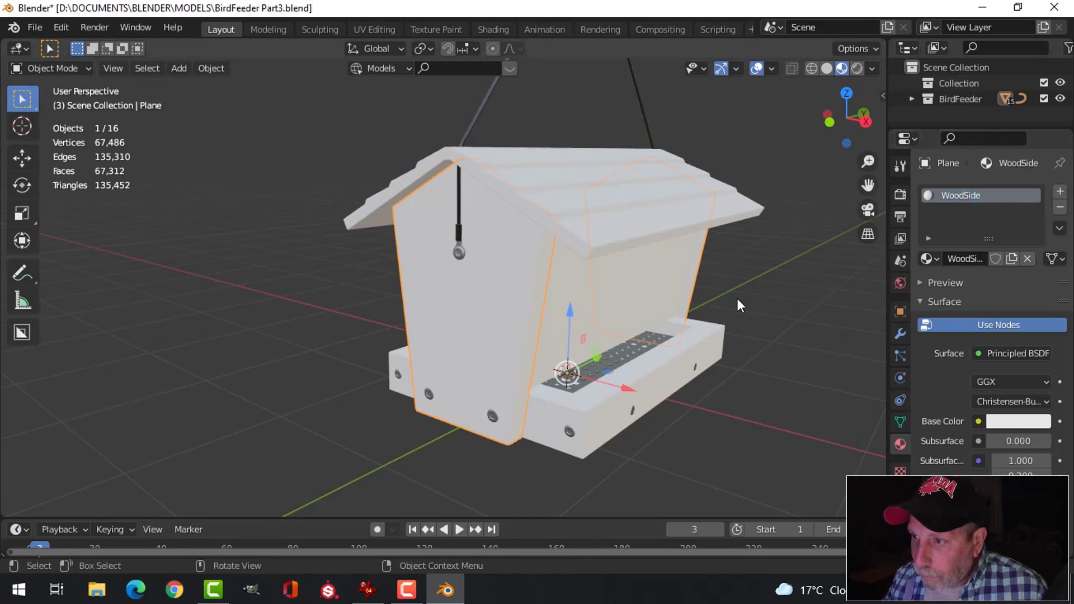
Create a new material named WoodTop on the roof.
left_click(543, 172)
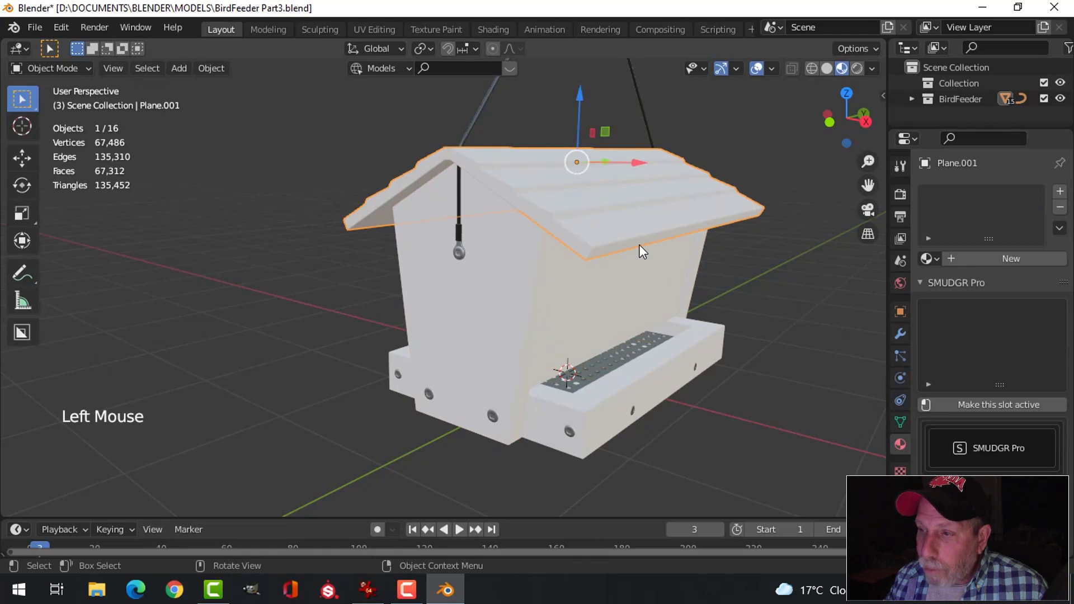
left_click(990, 258)
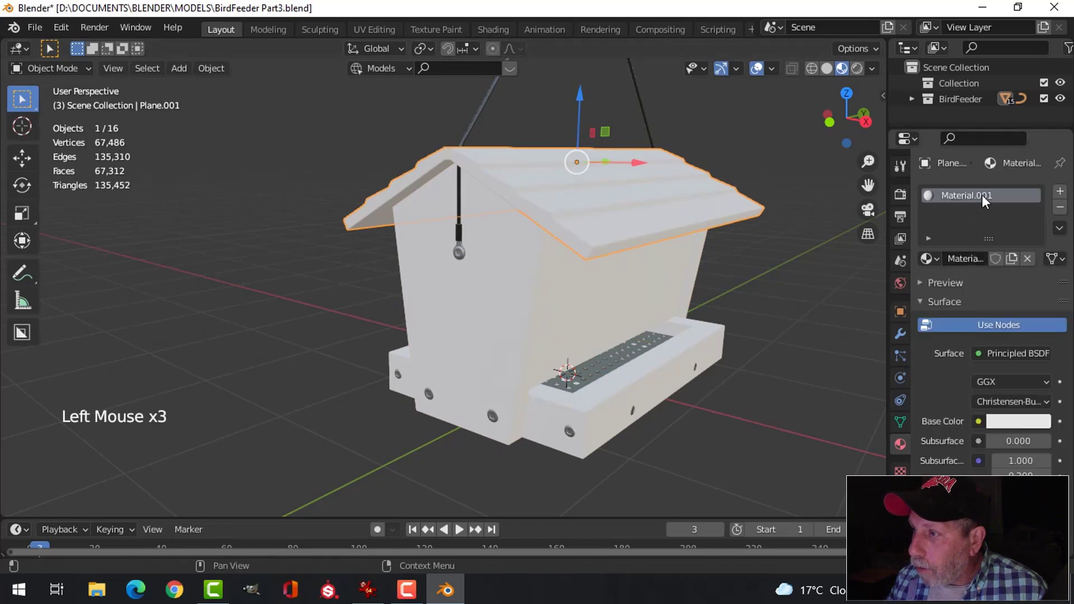
double_click(984, 197)
type("Wood")
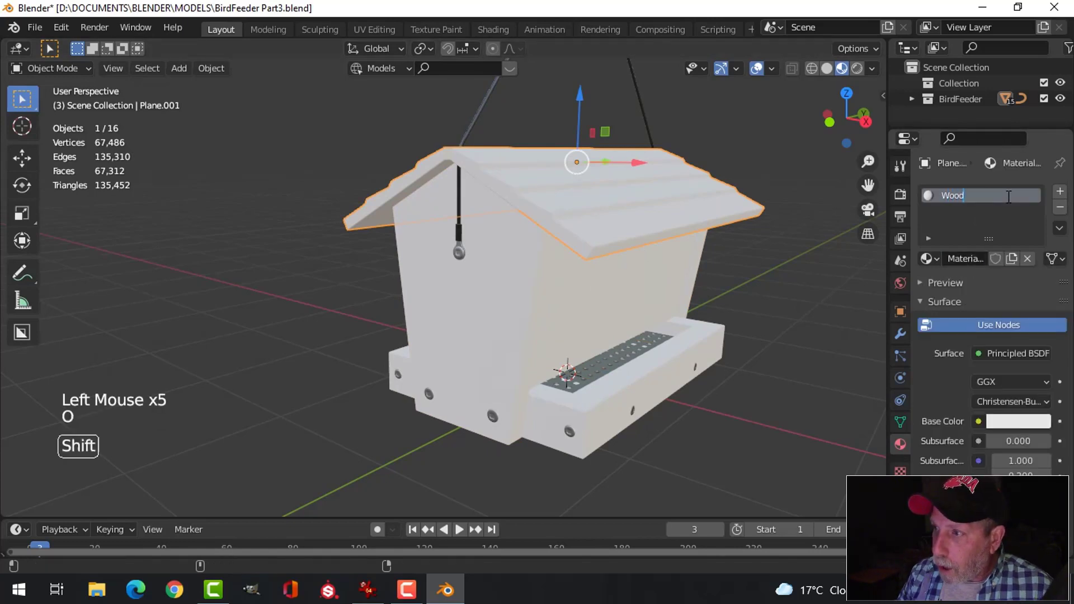
type("Top")
key("Return")
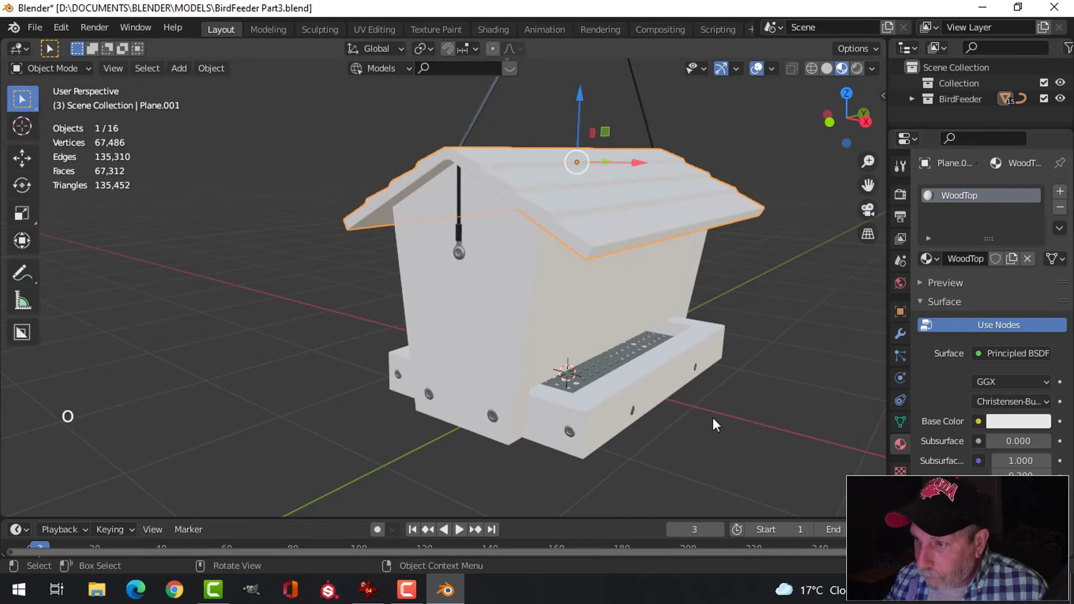
Select the long outer boards of the feeding trays and remove their existing material slot.
left_click(646, 384)
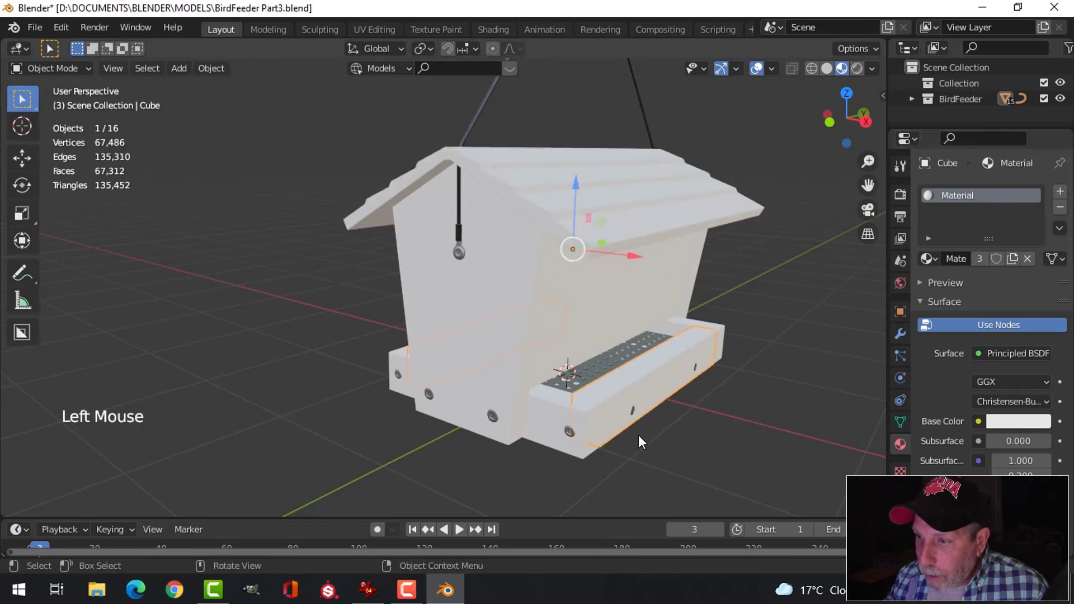
left_click(537, 407, "shift")
key("alt+a")
left_click(658, 368)
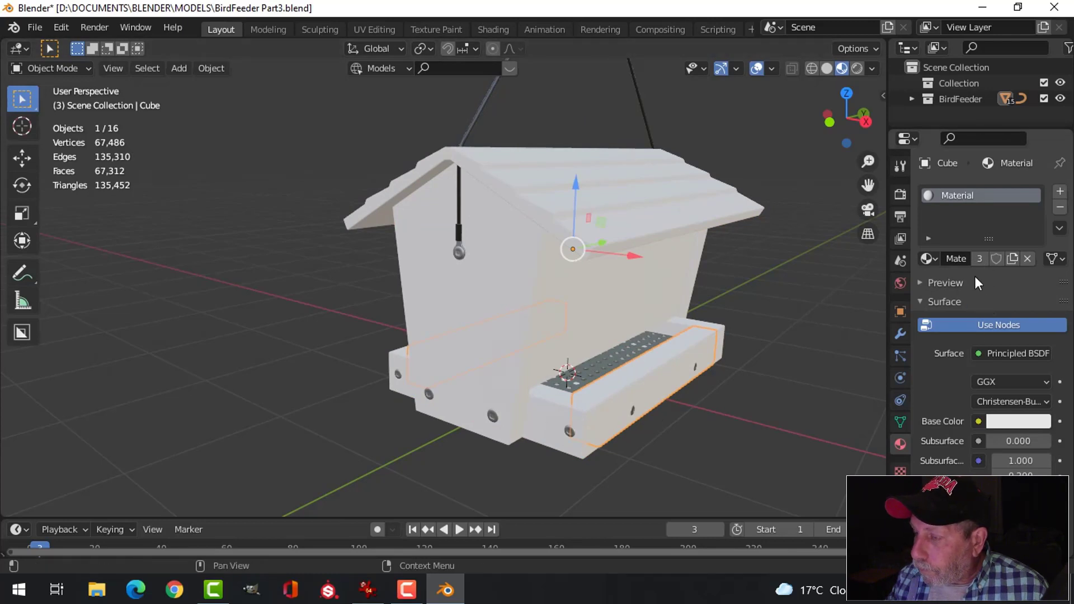
left_click(1060, 208)
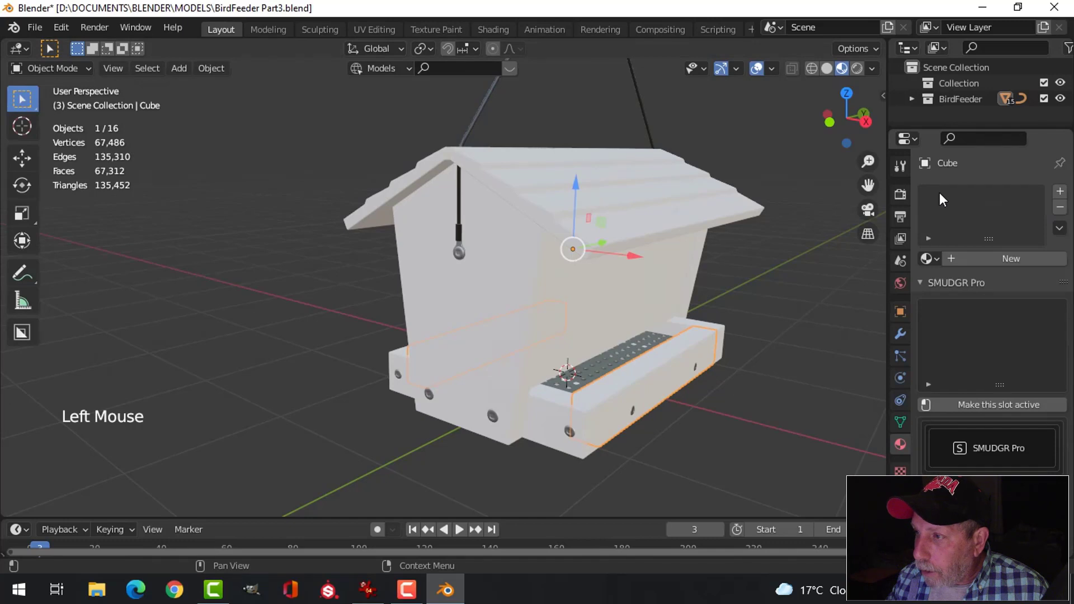
Create a new material named WoodSupport on the long outer boards of the feeding trays.
left_click(979, 258)
left_click(968, 196)
double_click(1020, 197)
type("Wood")
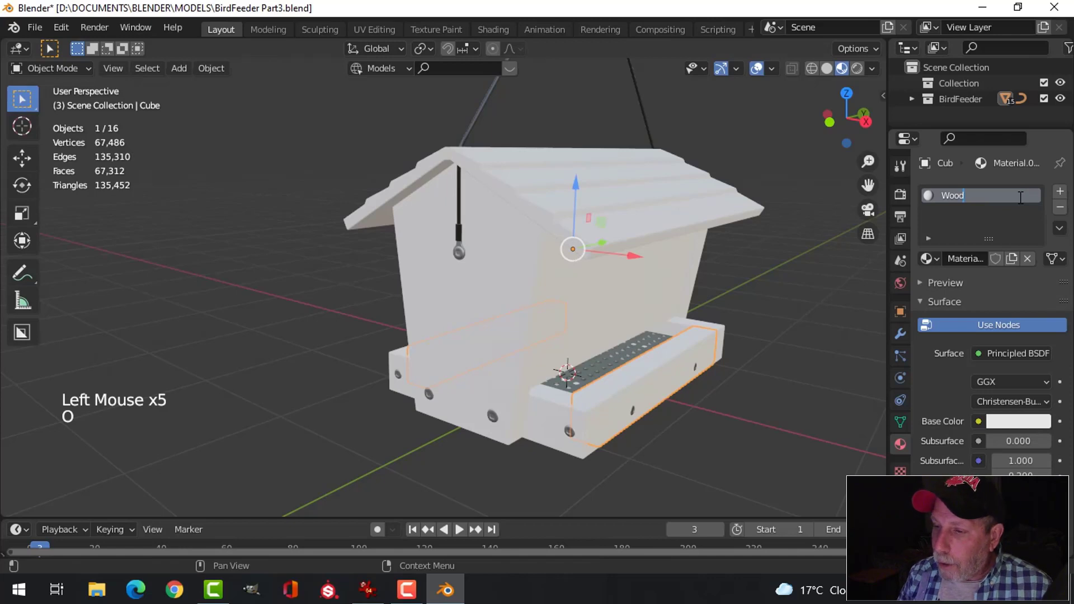
type("Support")
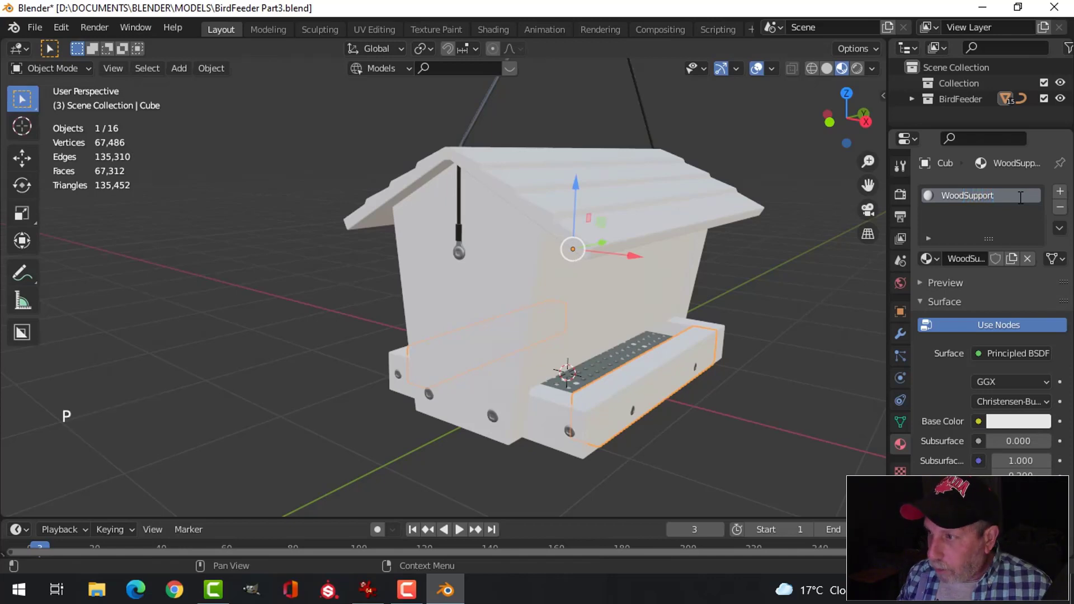
Assign the existing WoodSupport material to the short end boards of the tray frame.
left_click(553, 410)
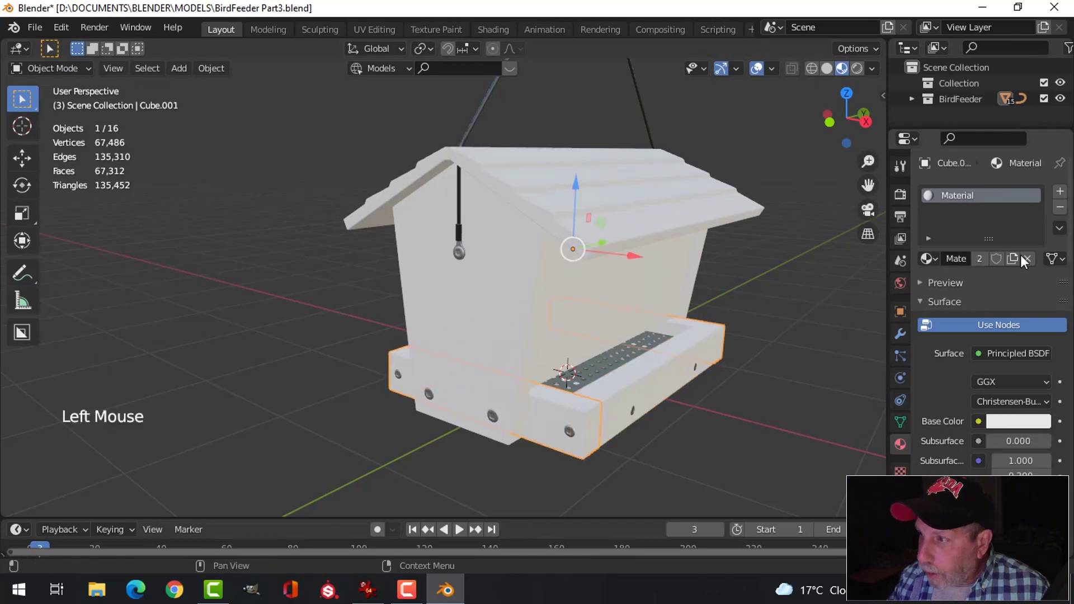
left_click(931, 260)
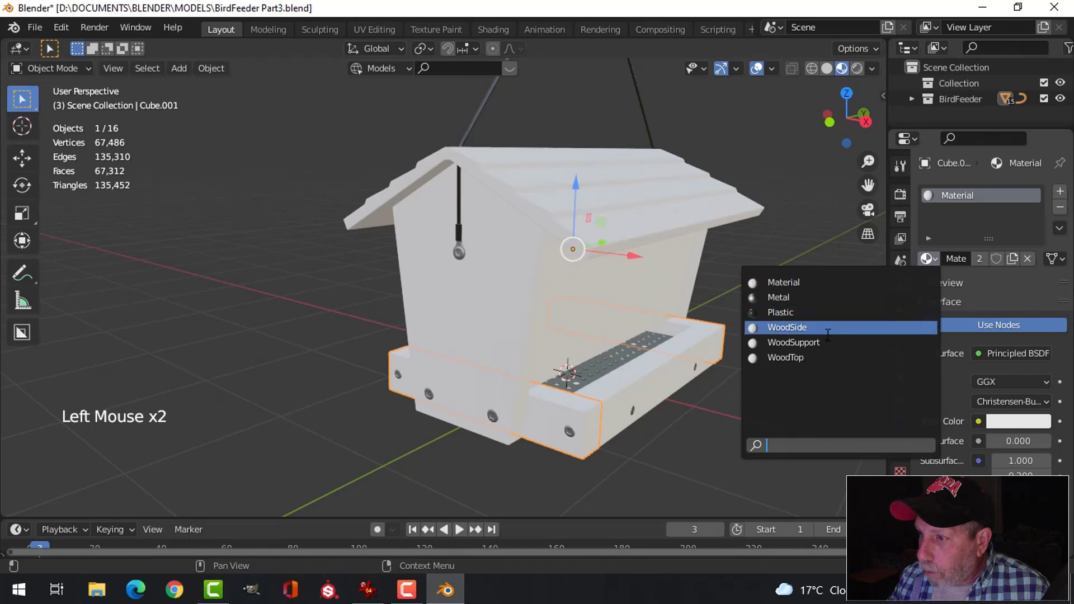
left_click(822, 342)
Assign the WoodSupport material to the two cross slats under the perforated floor and clear the selection.
middle_click_drag(648, 421, 507, 224)
left_click(510, 212)
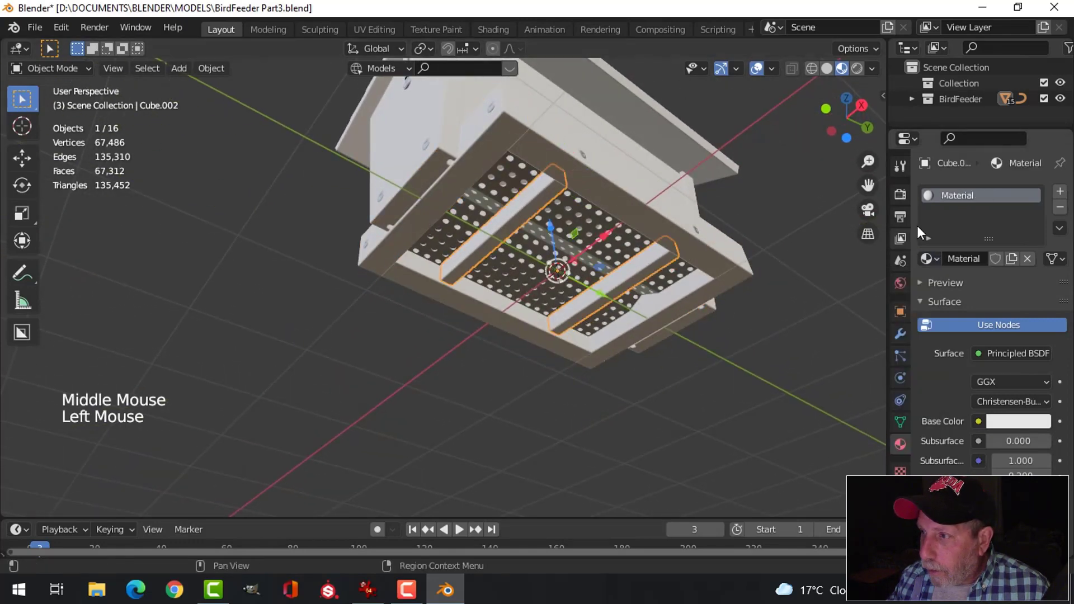
left_click(928, 259)
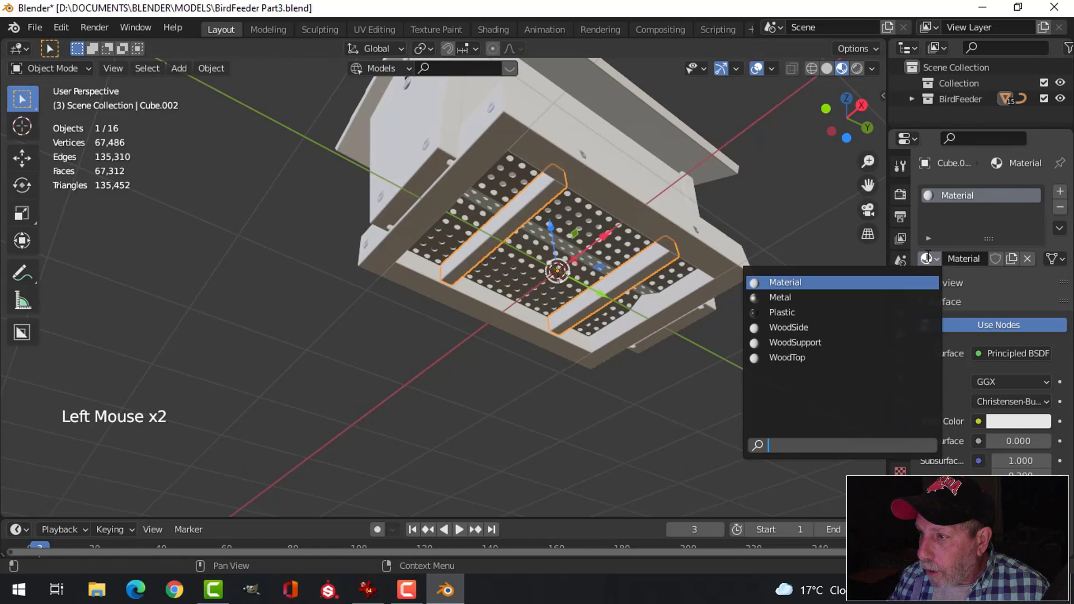
left_click(822, 343)
key("alt+a")
Check the materials assigned to the feeder's side panes and end panels.
middle_click_drag(652, 251, 633, 264)
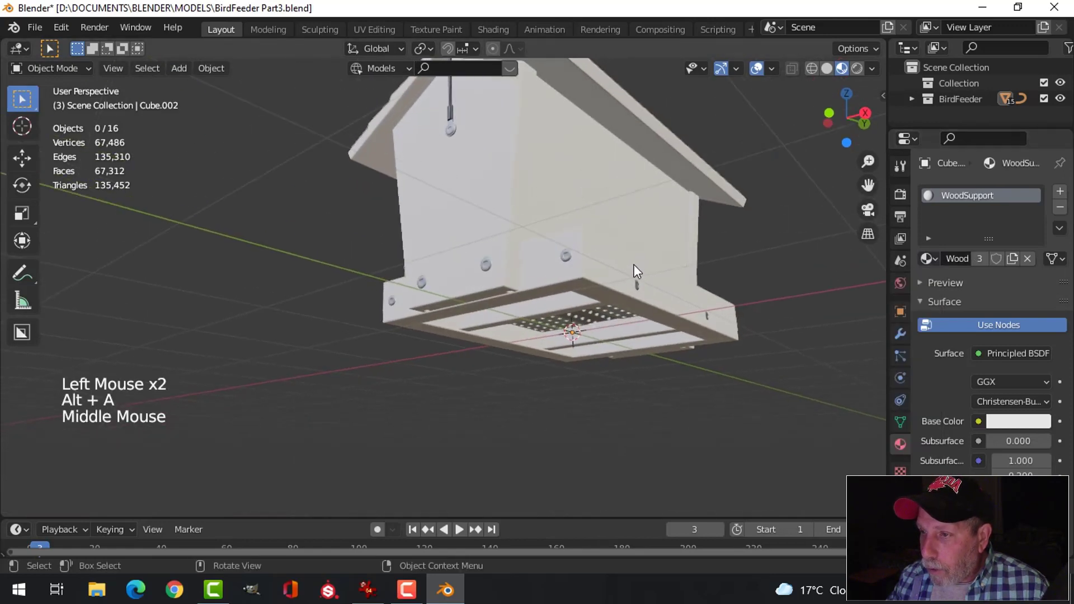
left_click(671, 292)
middle_click_drag(717, 285, 537, 309)
key("alt+a")
left_click(646, 308)
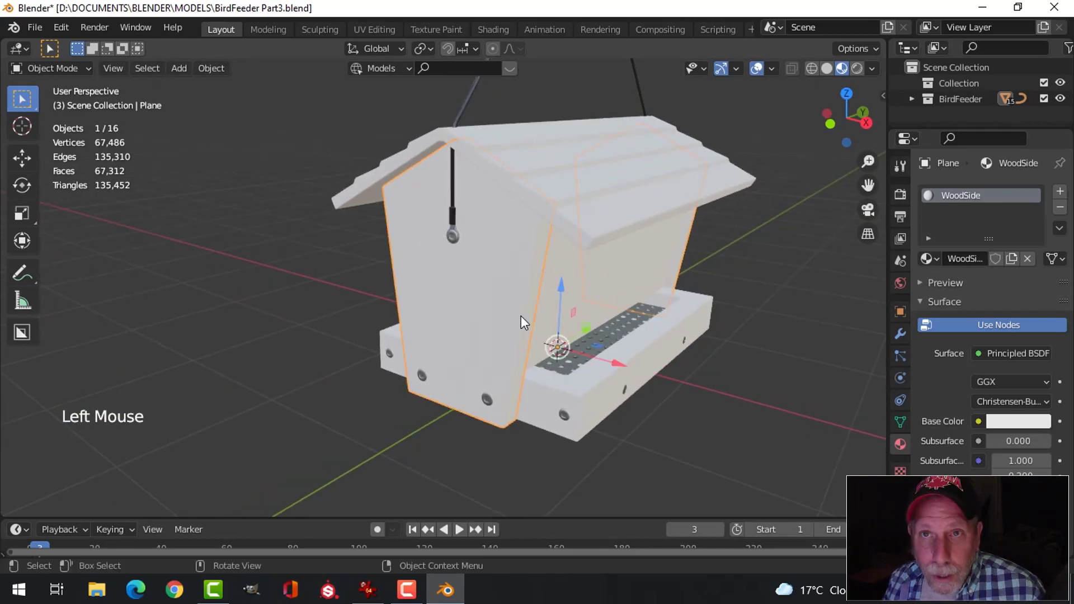
Open the long outer tray boards in the UV Editing workspace and set its 3D view to Material Preview shading.
left_click(615, 397)
middle_click_drag(721, 367, 685, 359)
middle_click_drag(686, 359, 686, 357)
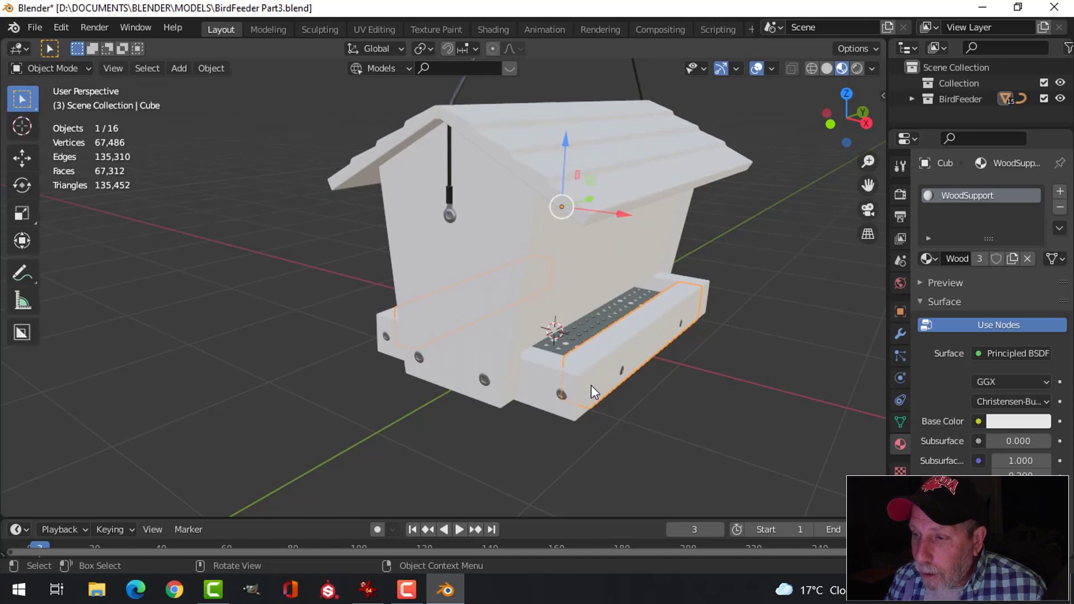
left_click(370, 29)
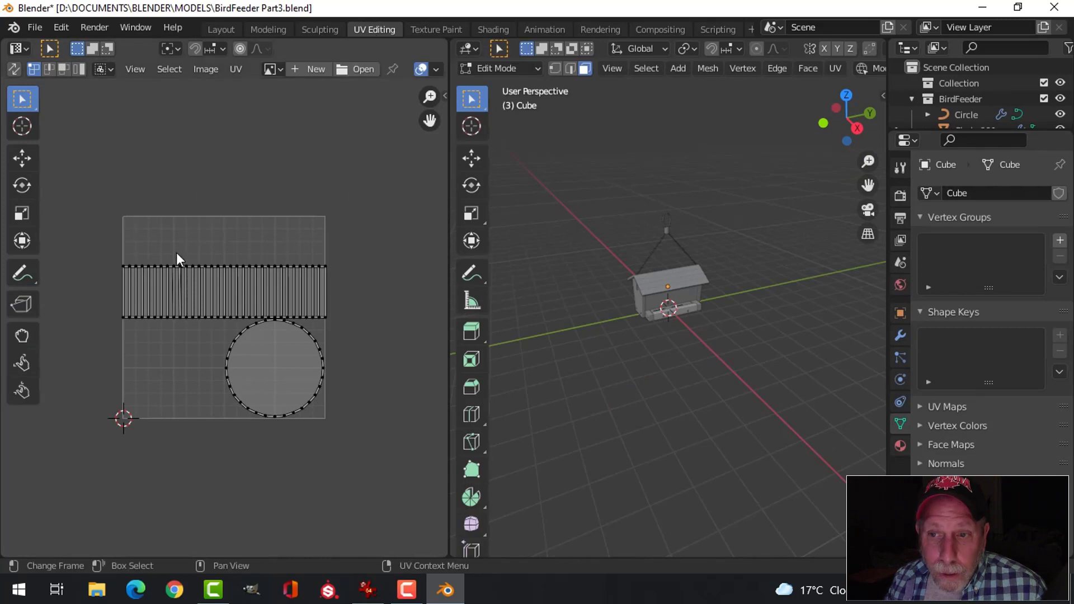
scroll(722, 353, "up", 8)
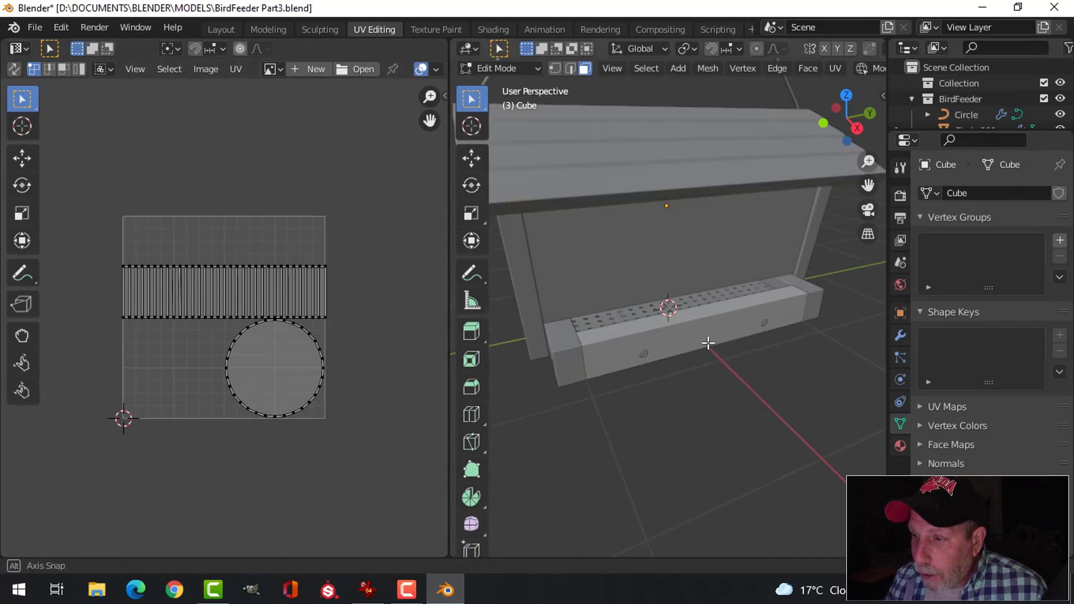
middle_click_drag(708, 343, 723, 330)
scroll(845, 70, "down", 5)
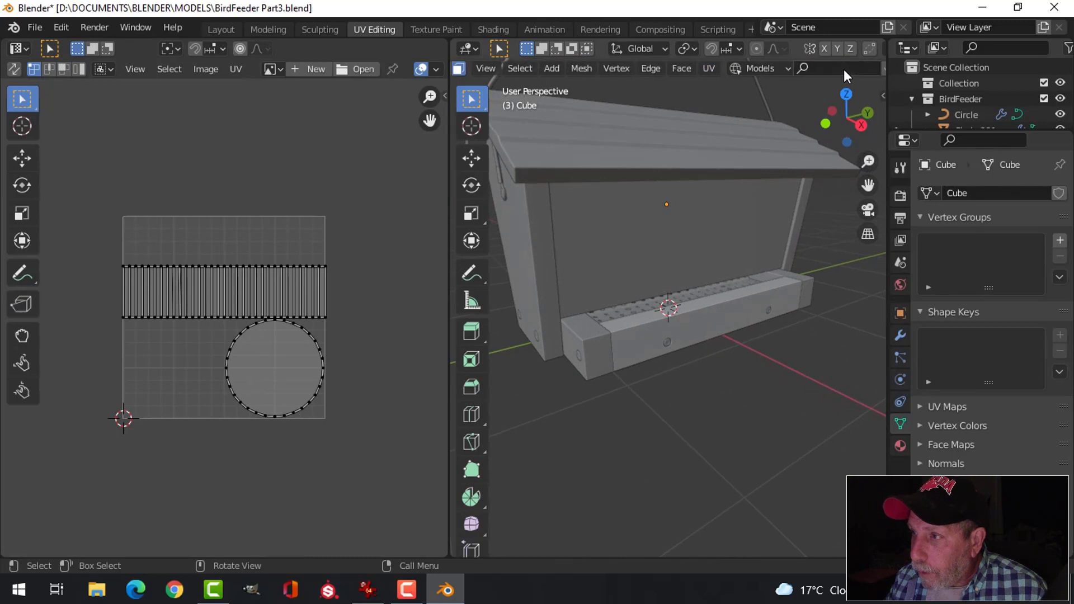
scroll(842, 69, "down", 8)
scroll(840, 73, "up", 5)
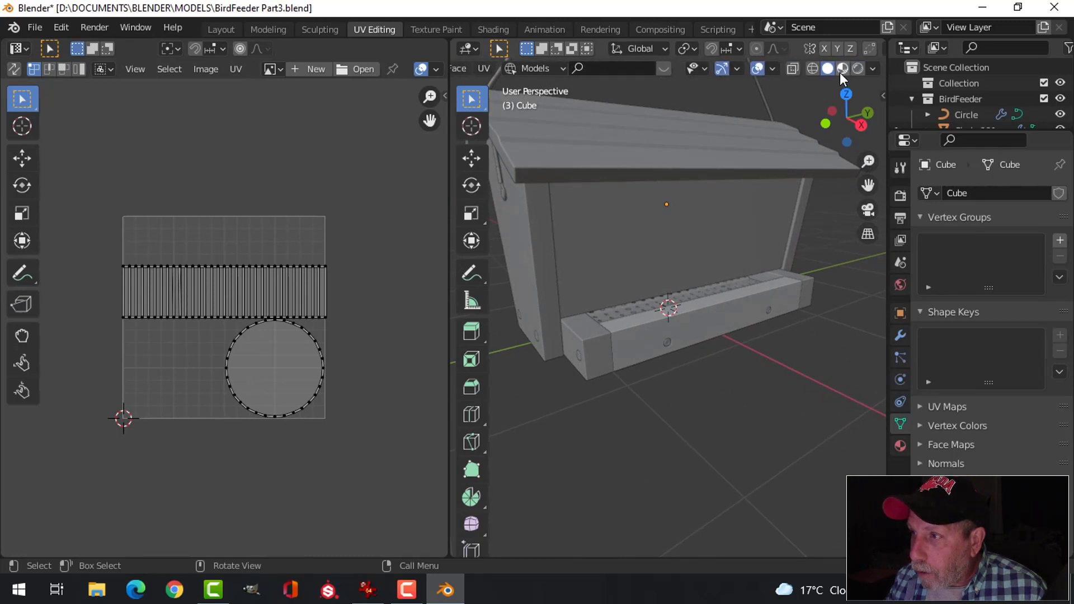
scroll(840, 72, "down", 5)
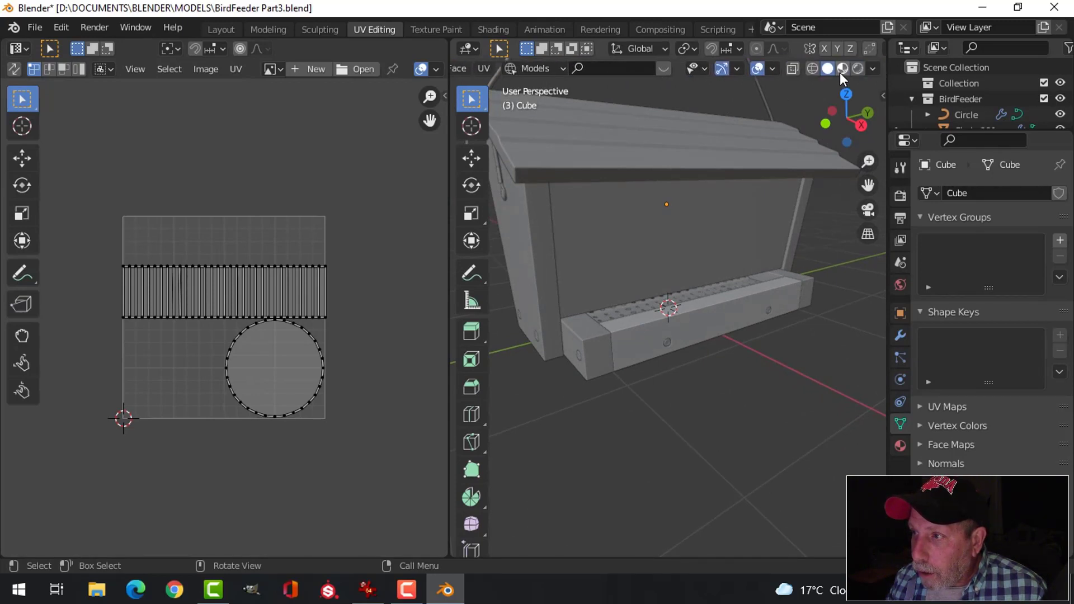
left_click(843, 69)
mouse_move(684, 370)
middle_mouse_down()
mouse_move(702, 343)
mouse_move(699, 355)
middle_mouse_up()
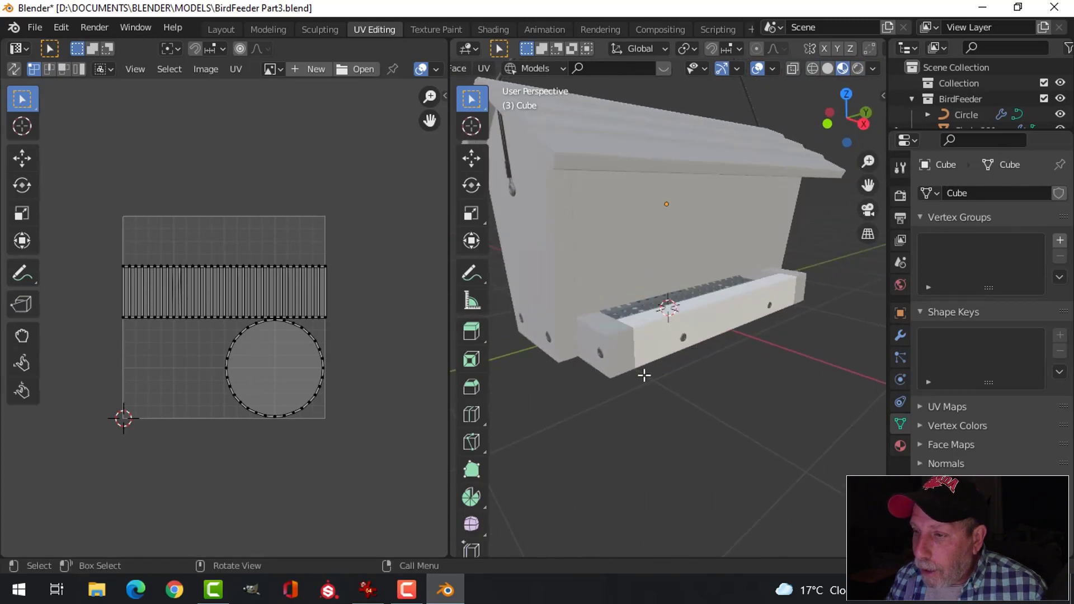
Return to Object Mode, select the long boards, end boards and cross slats together, and isolate them in local view.
key("Tab")
left_click(597, 324)
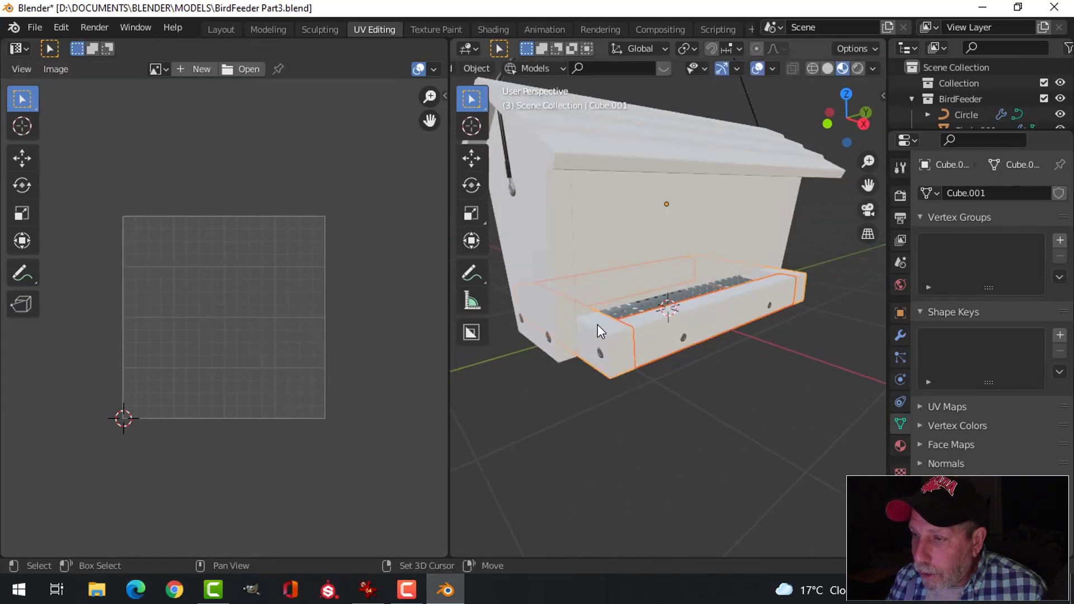
middle_click_drag(699, 415, 636, 275)
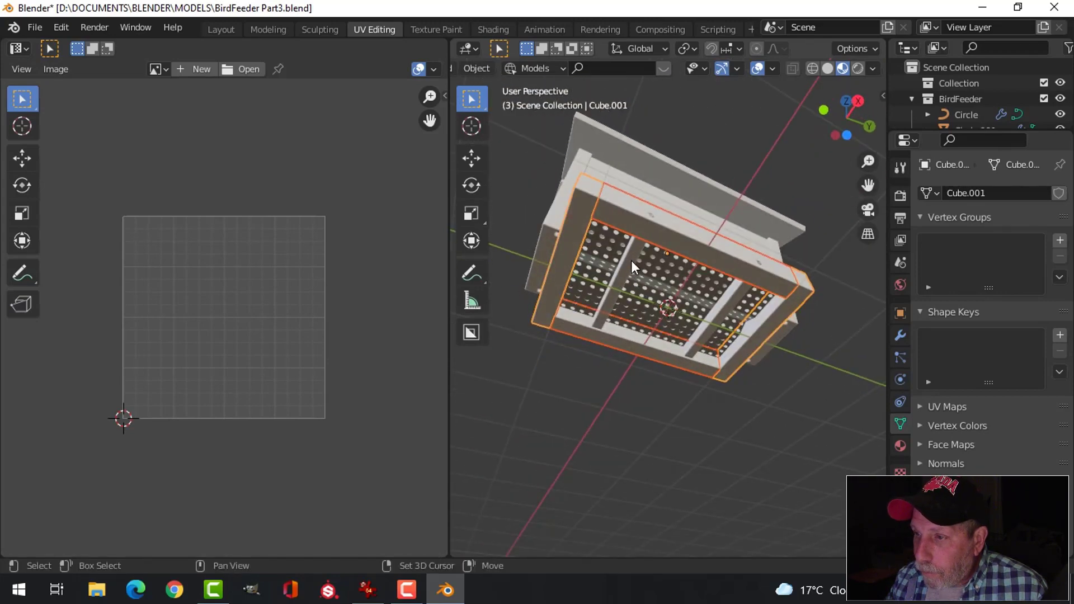
left_click(630, 260)
middle_click_drag(713, 280, 698, 323)
key("KP_Divide")
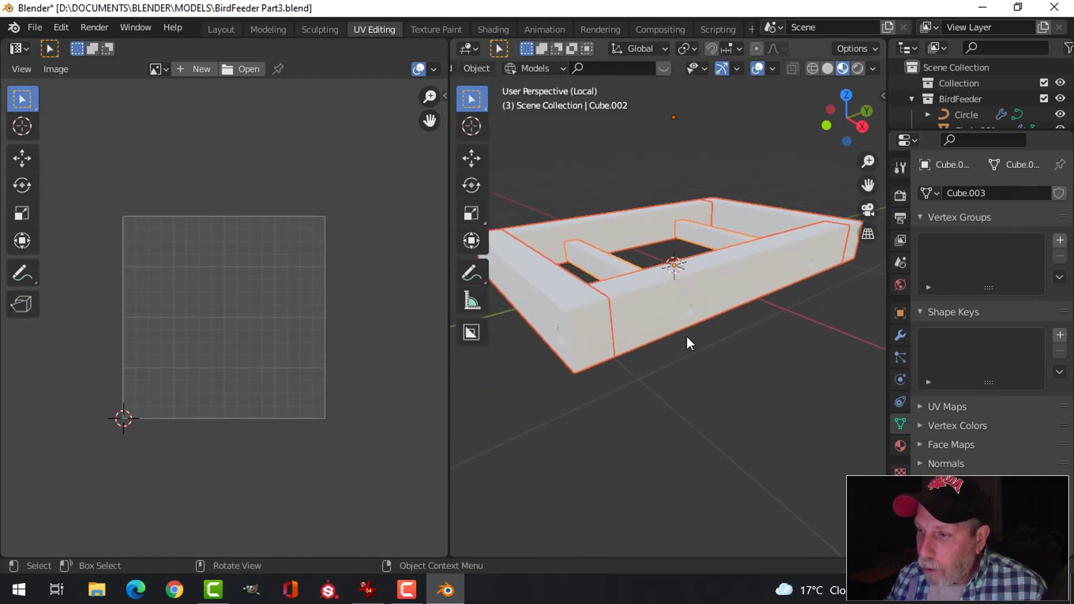
Enter Edit Mode on the two long frame boards and select one entire board to inspect its UV layout.
left_click(663, 295)
mouse_move(717, 361)
middle_mouse_down()
mouse_move(710, 348)
mouse_move(643, 355)
mouse_move(696, 361)
middle_mouse_up()
scroll(700, 361, "up", 2)
scroll(699, 367, "up", 1)
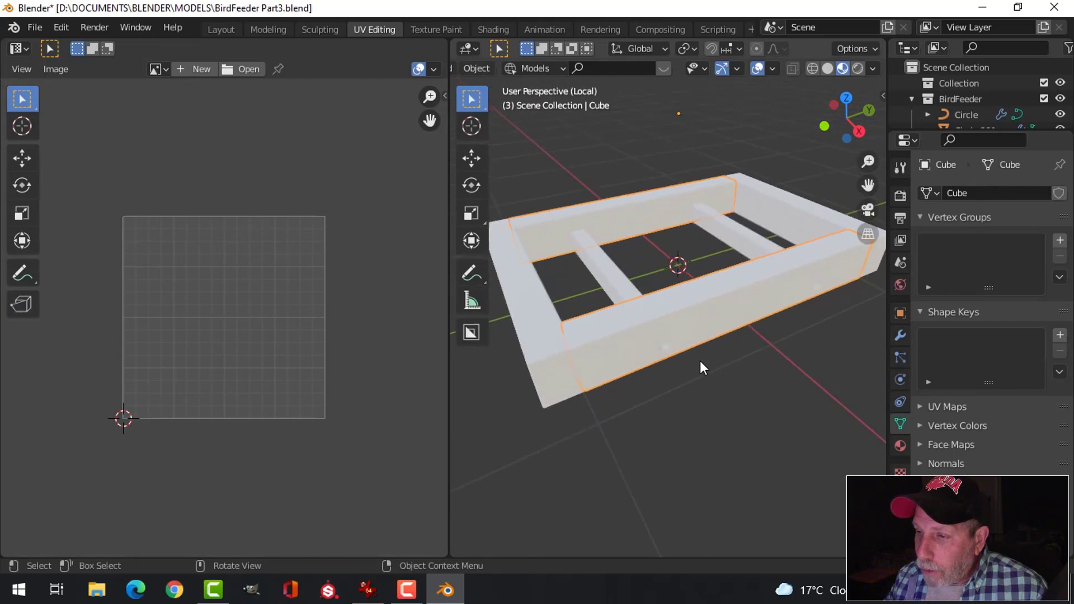
key("Tab")
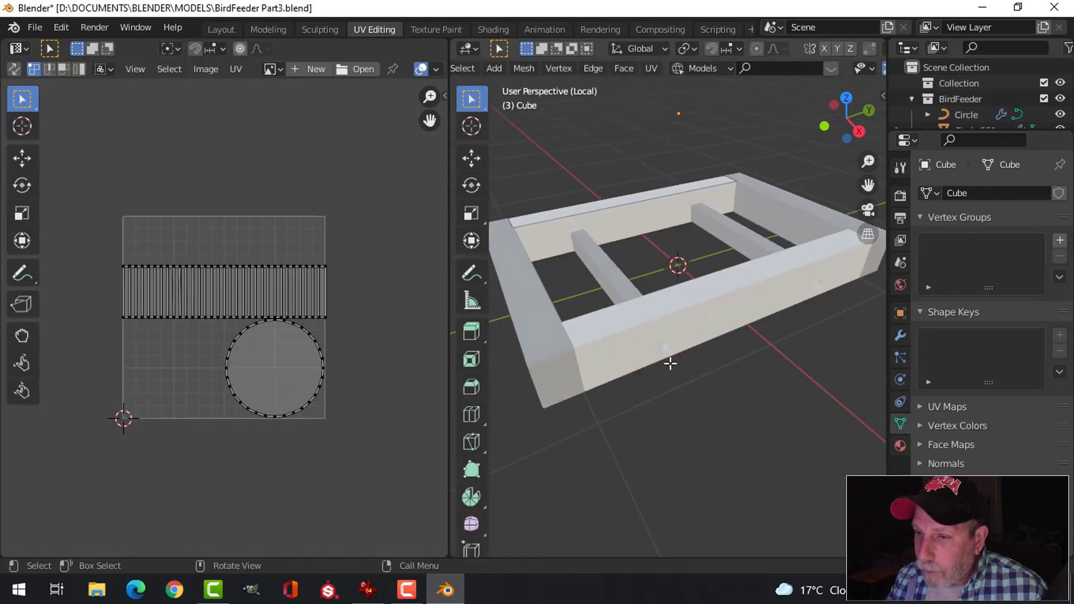
middle_click_drag(730, 365, 697, 364)
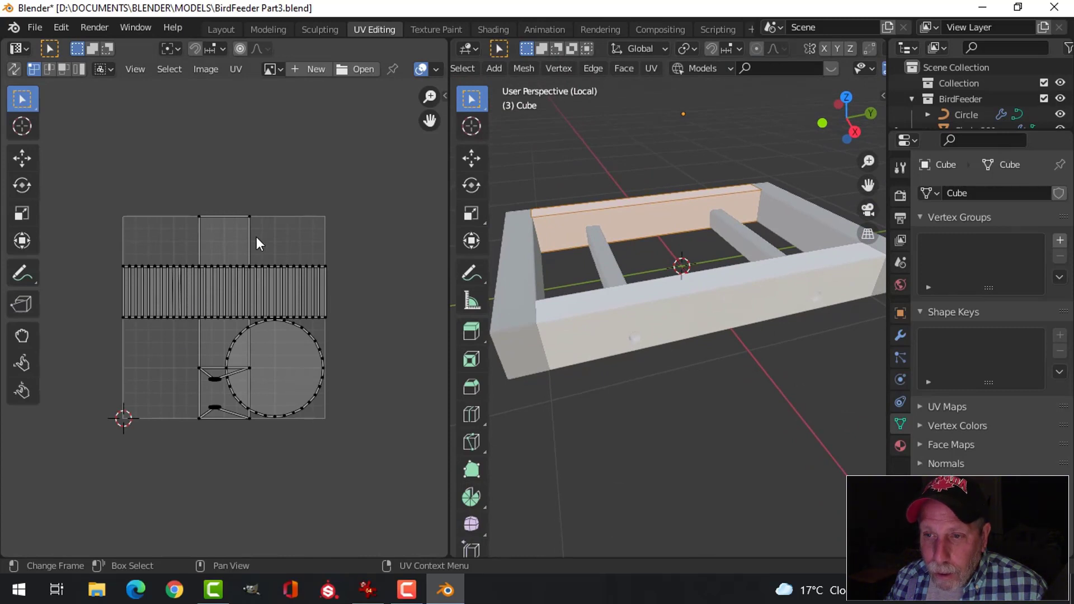
scroll(206, 331, "up", 5)
scroll(207, 331, "down", 4)
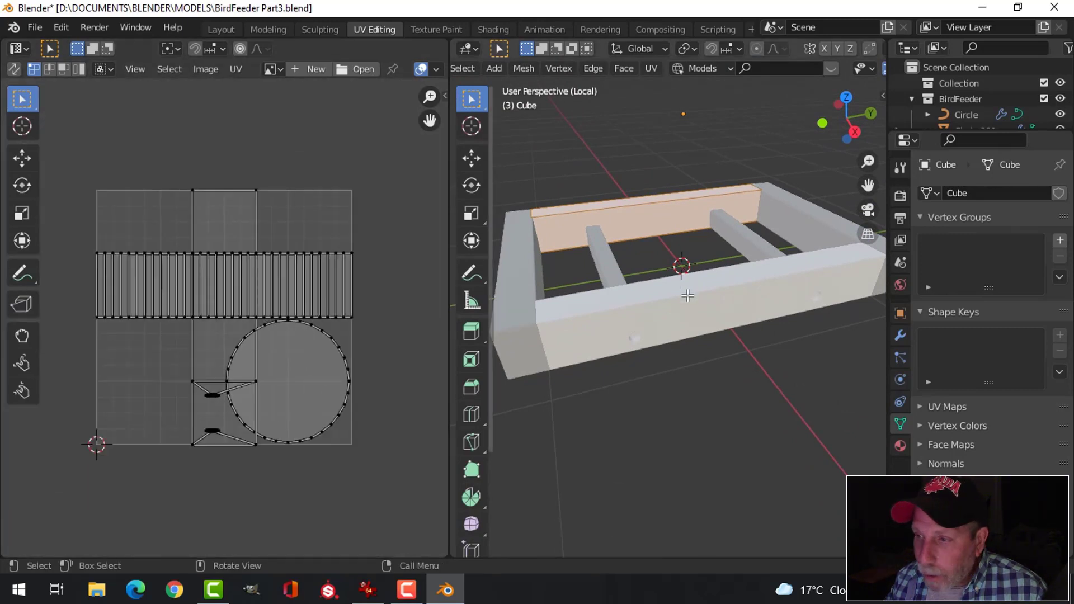
middle_click_drag(614, 271, 777, 284)
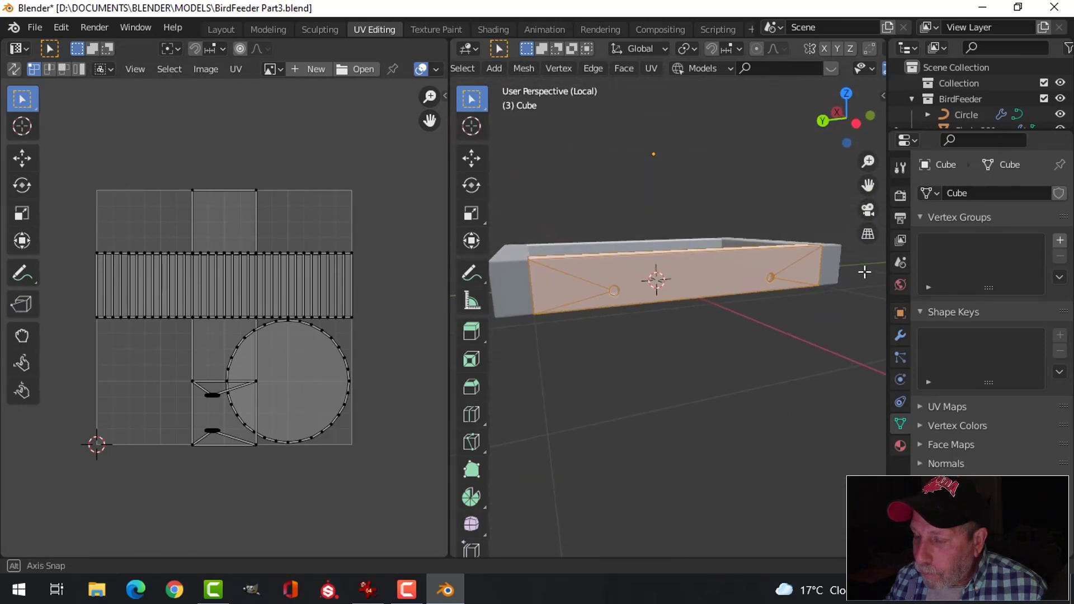
Deselect the long board's outer face and the triangular faces beside its bolt holes, and unwrap the faces that remain selected.
key("Tab")
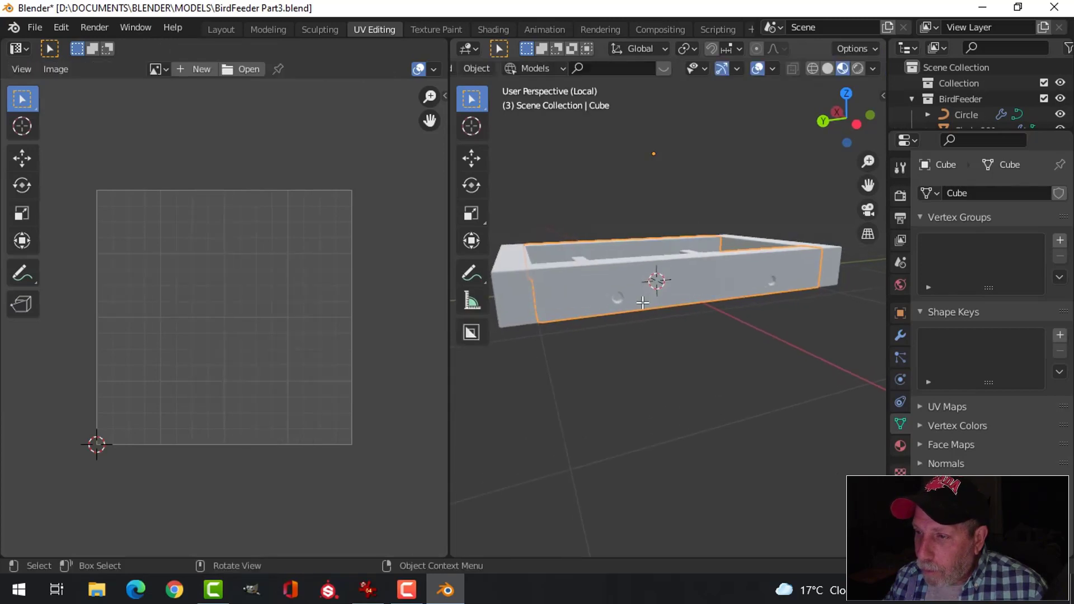
key("Tab")
scroll(587, 290, "up", 5)
left_click(543, 291)
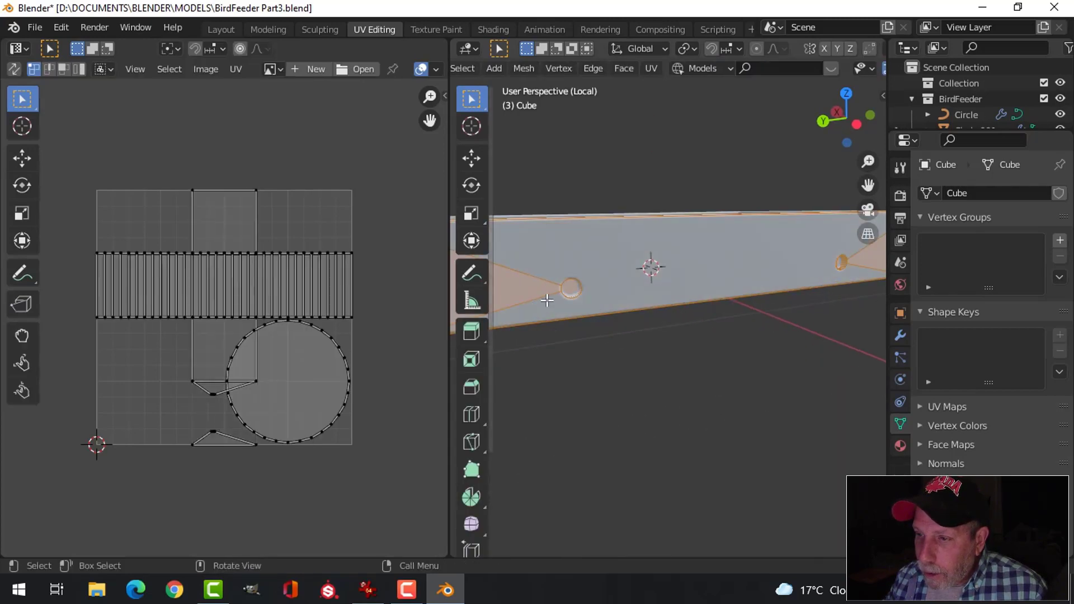
left_click(610, 297, "shift")
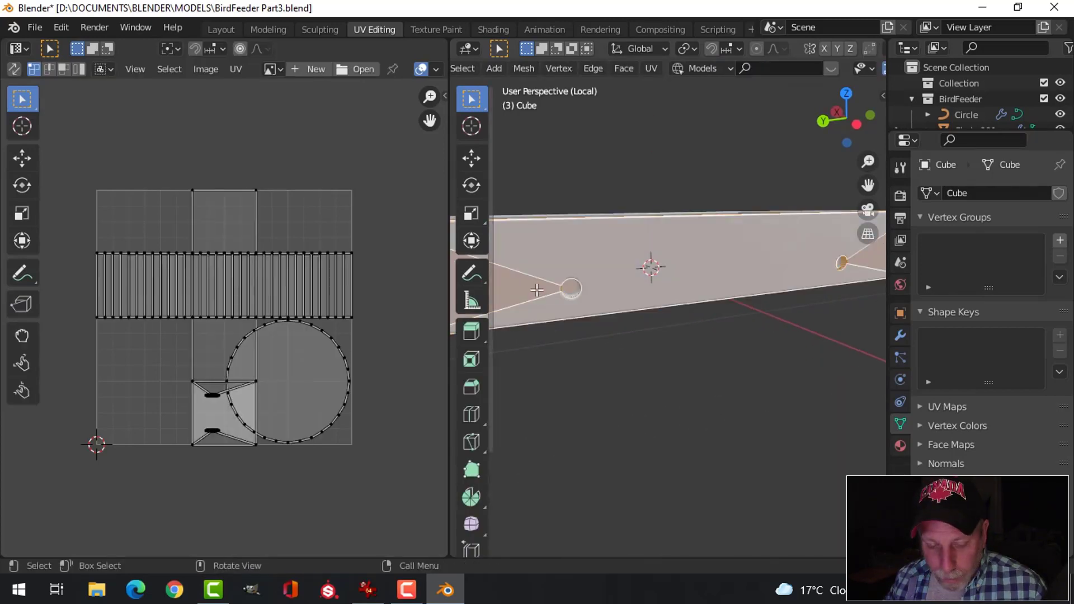
left_click(532, 290, "shift")
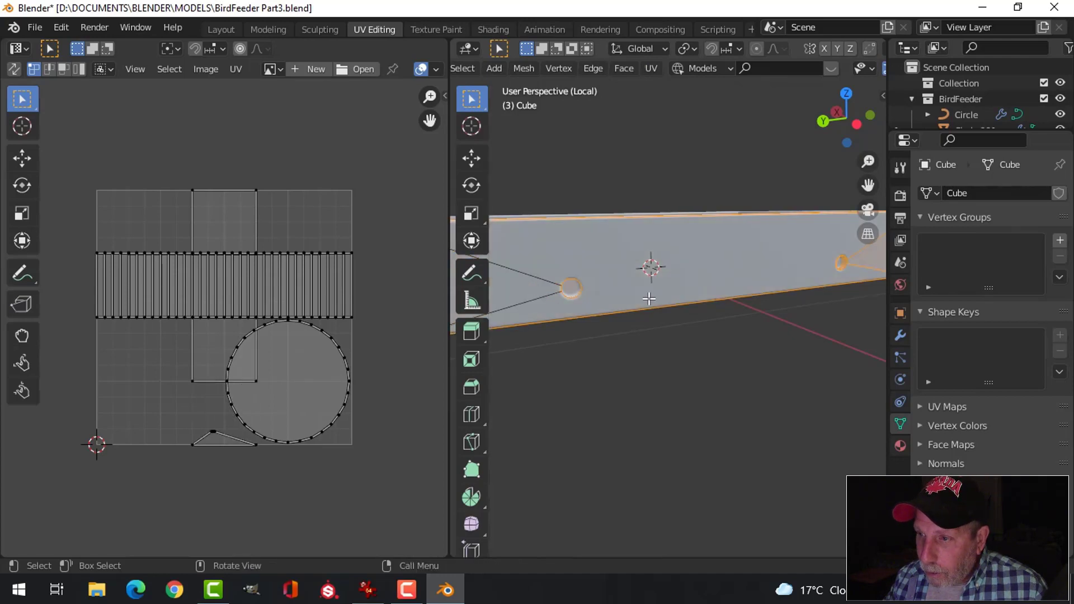
scroll(649, 285, "down", 6)
left_click(659, 325, "shift")
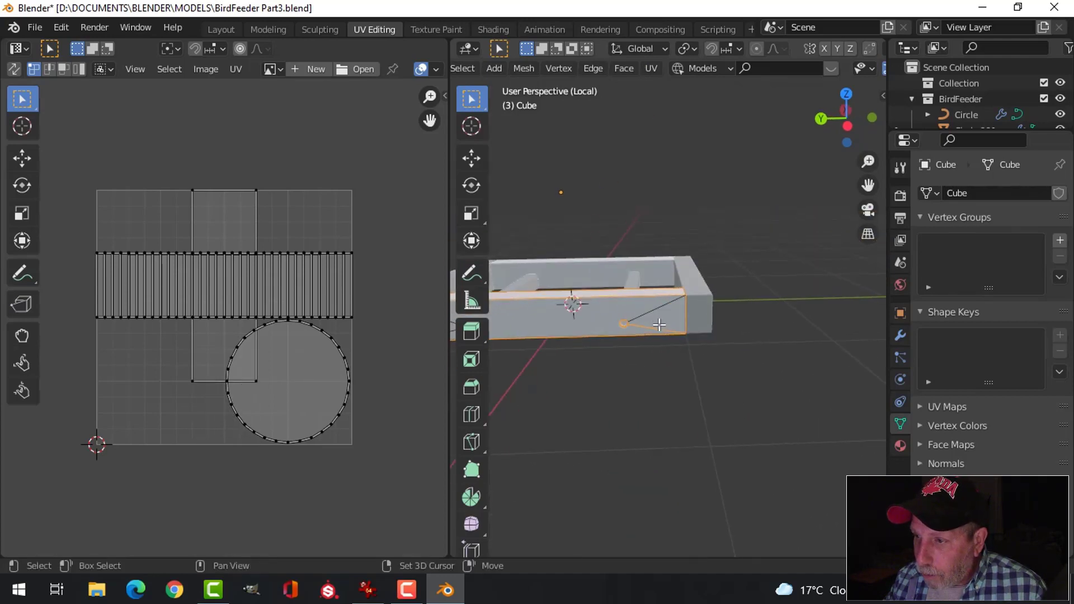
middle_click_drag(690, 323, 698, 282)
scroll(697, 281, "down", 2)
scroll(655, 327, "up", 3)
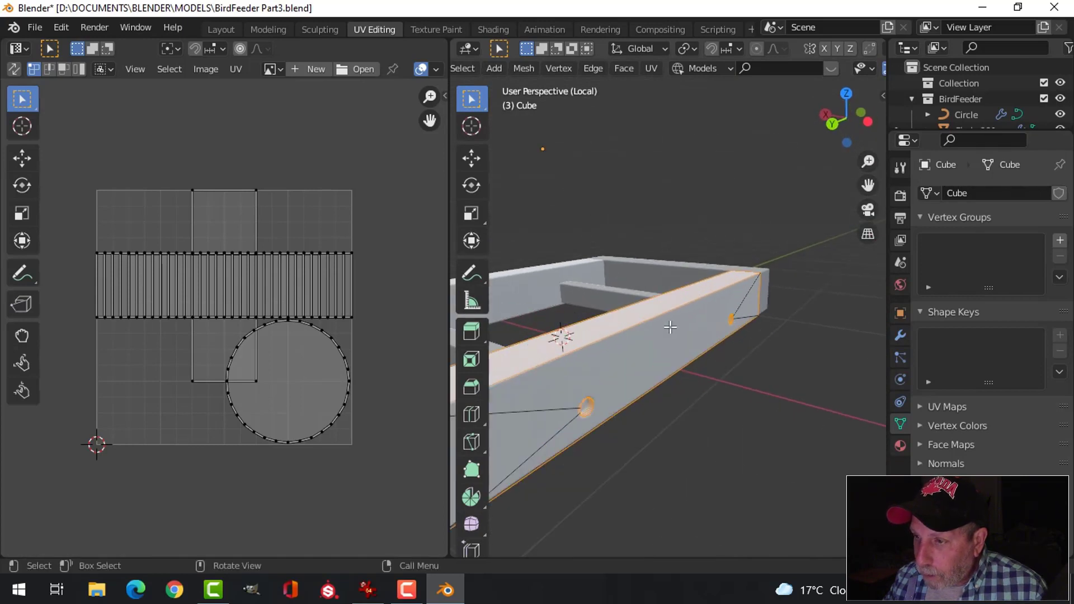
middle_click_drag(673, 335, 715, 290)
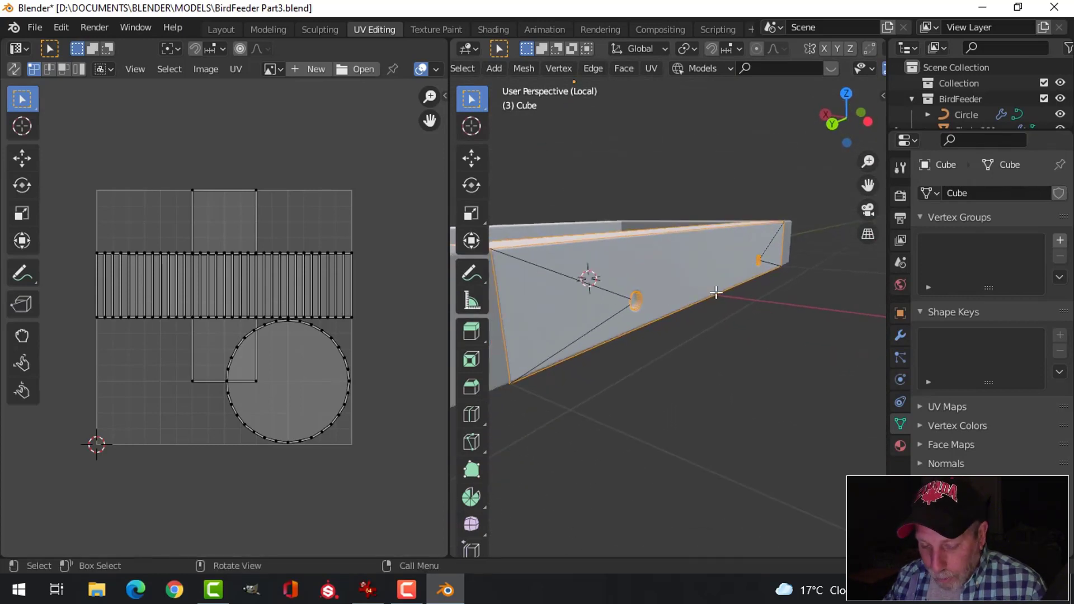
key("u")
left_click(716, 292)
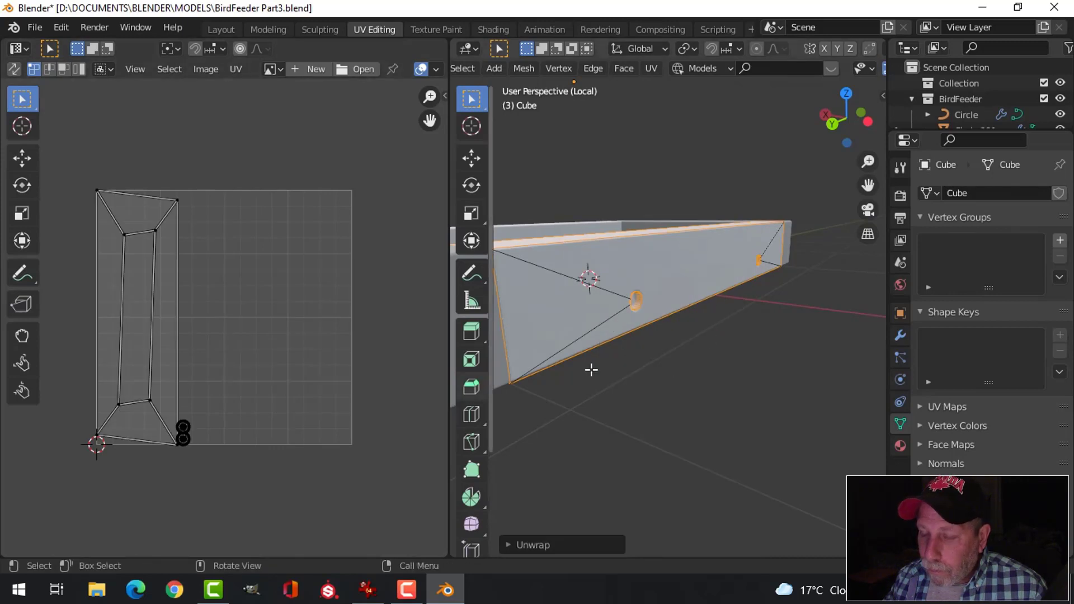
Select the entire long board mesh and apply Smart UV Project with an island margin of 0.03.
scroll(674, 336, "down", 4)
middle_click_drag(680, 331, 652, 364)
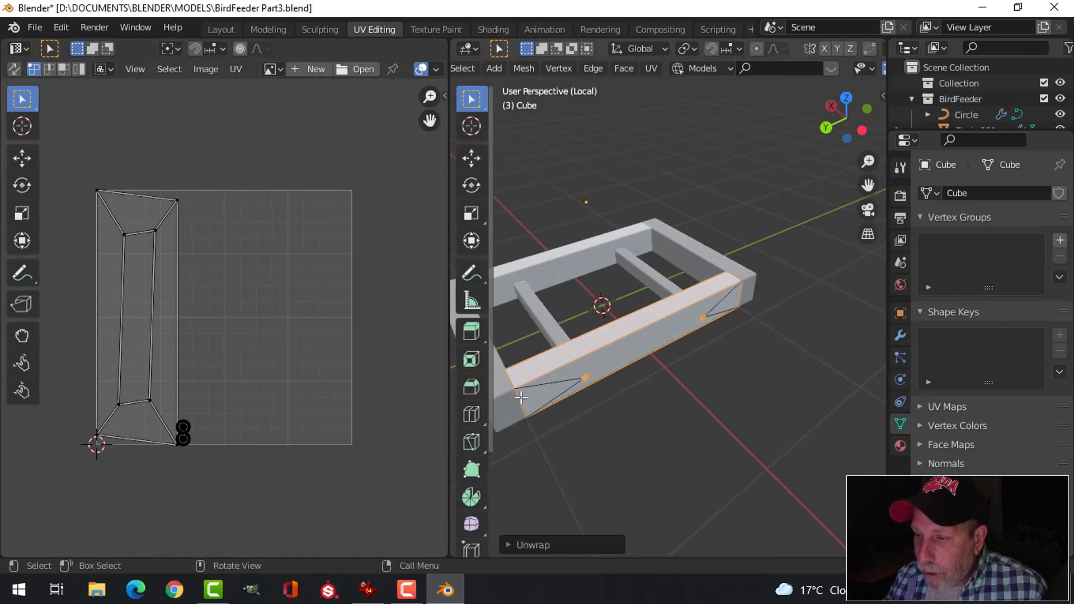
scroll(670, 369, "up", 3)
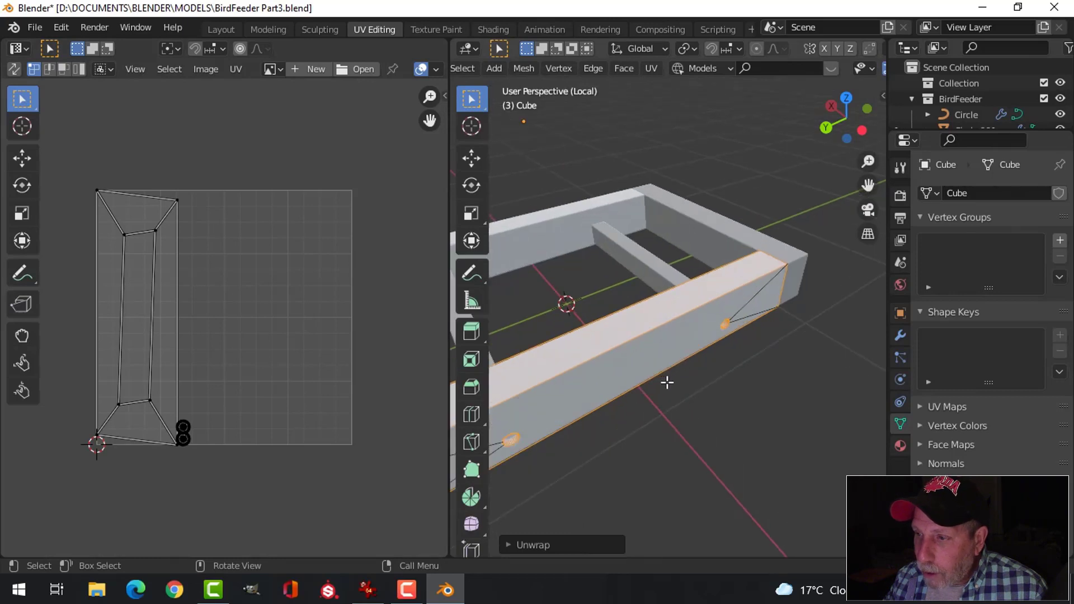
scroll(676, 376, "up", 1)
scroll(688, 372, "down", 3)
scroll(691, 366, "up", 2)
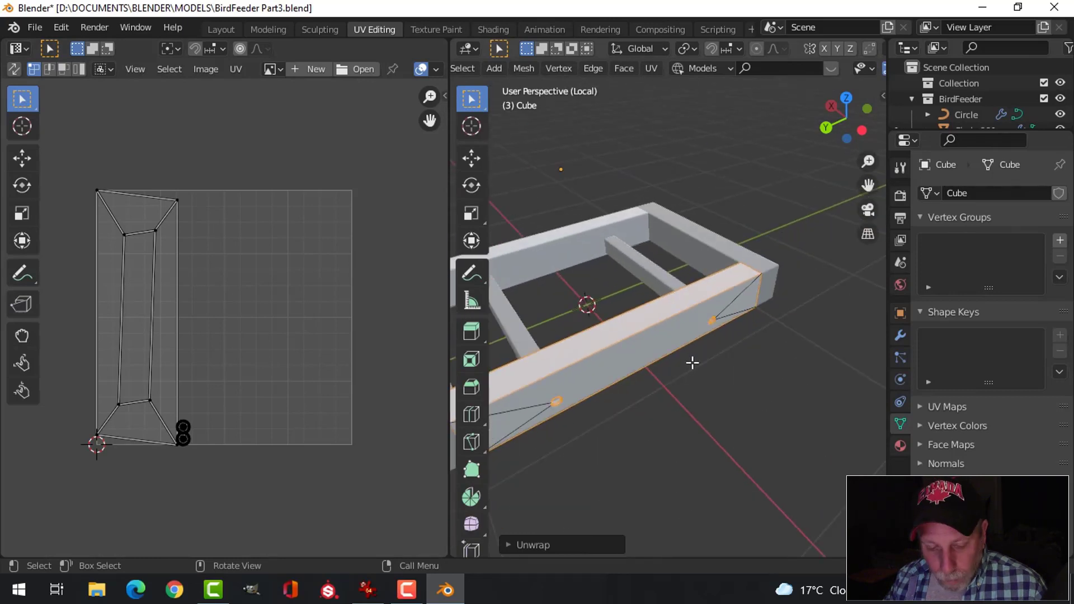
key("a")
key("u")
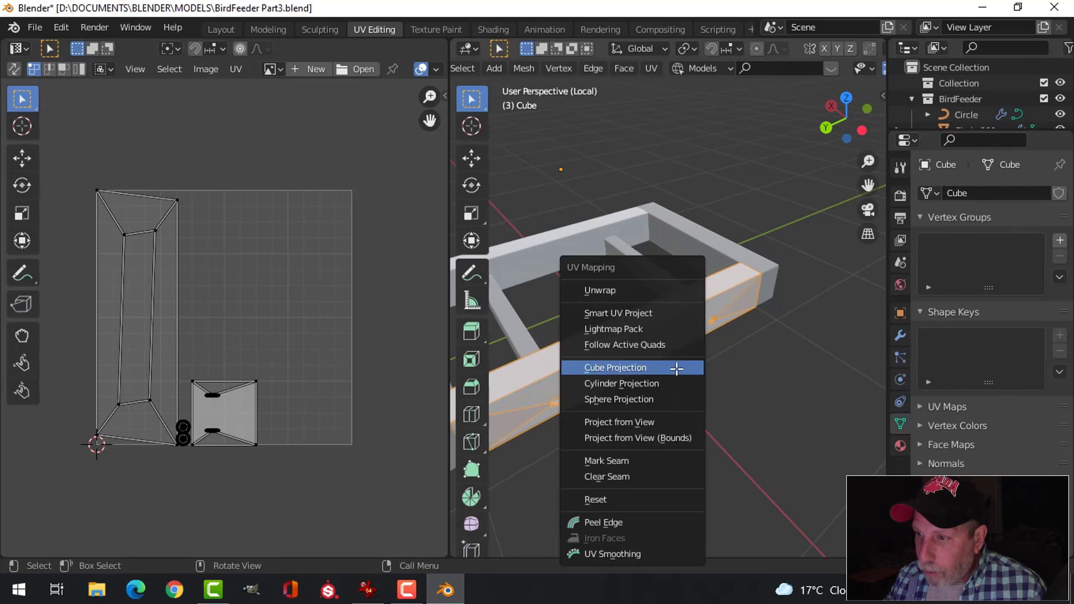
left_click(630, 311)
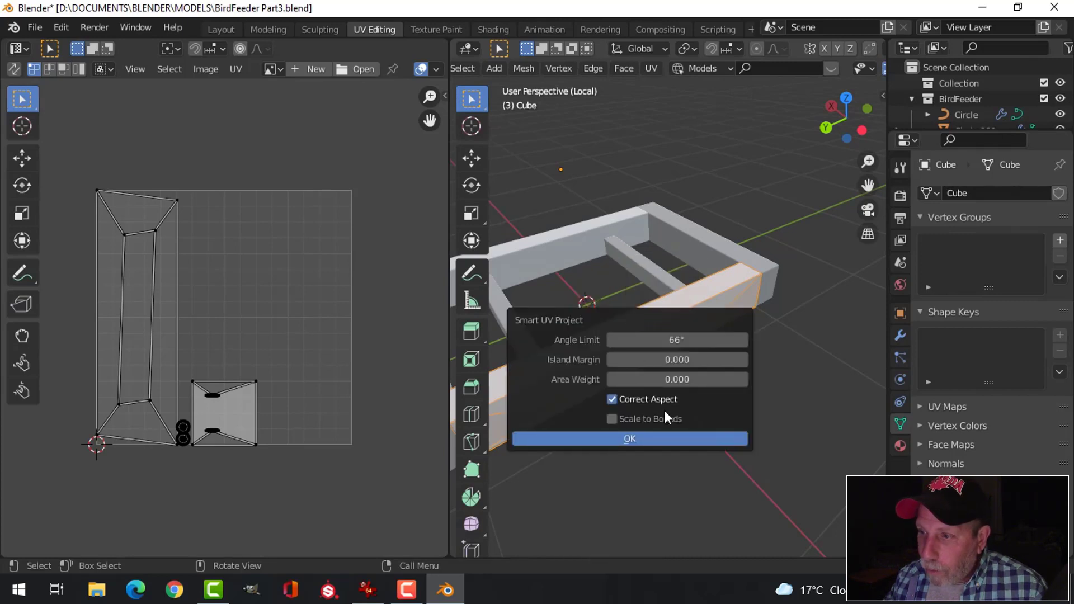
left_click(697, 361)
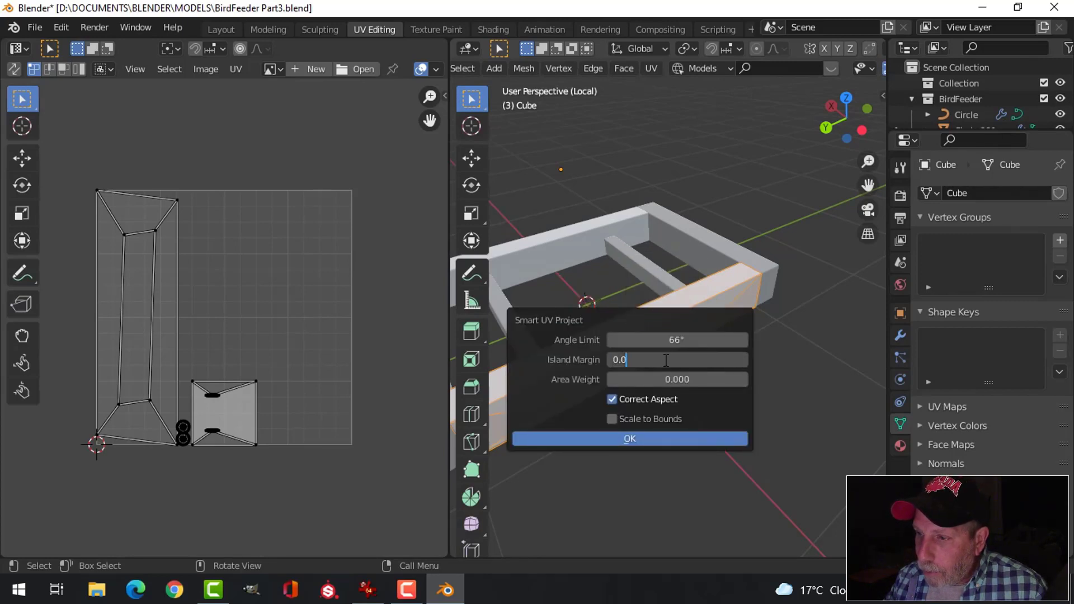
type("3")
key("Return")
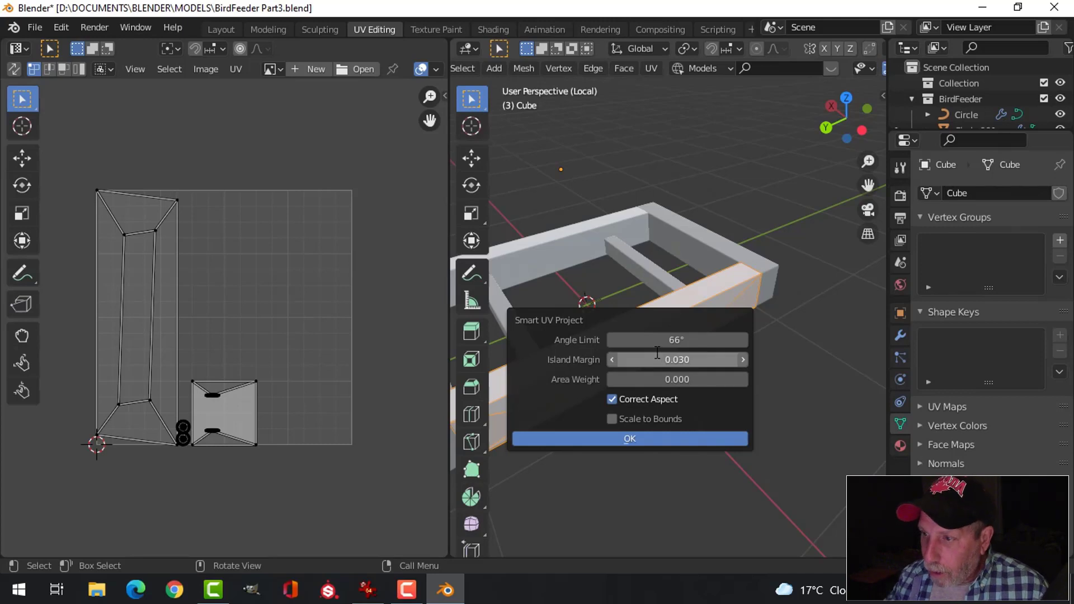
left_click(639, 439)
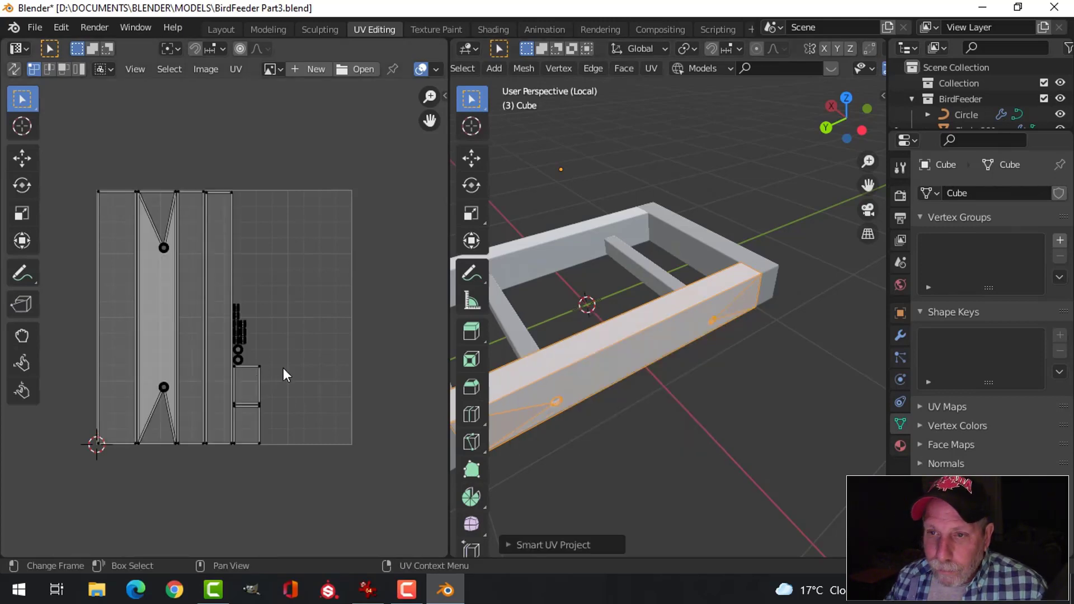
Leave Edit Mode on the long boards, select the end boards, and enter Edit Mode on them.
middle_click_drag(667, 377, 660, 376)
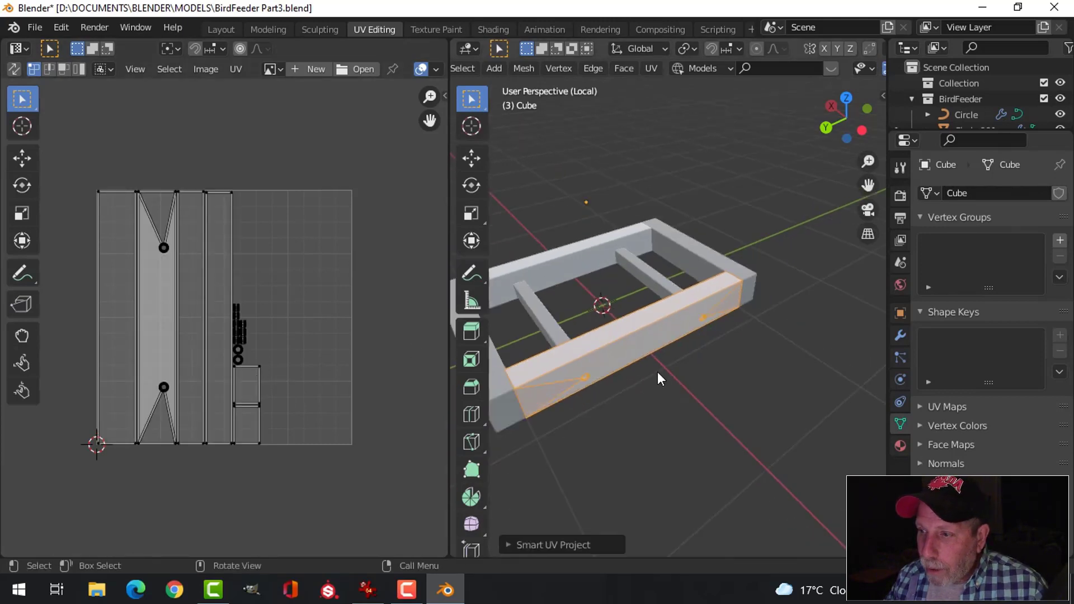
key("Tab")
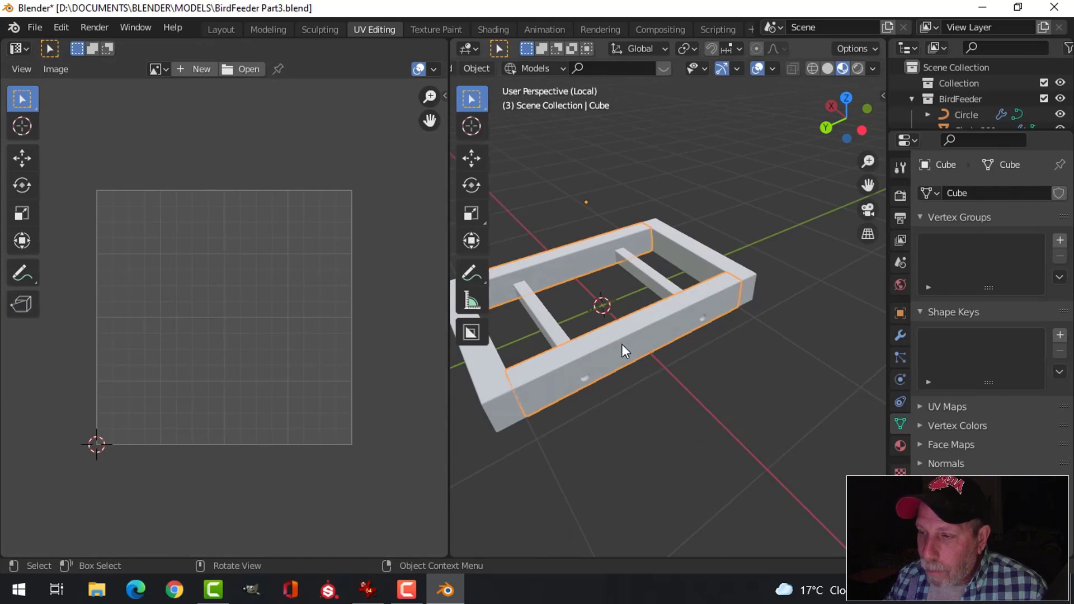
key("Tab")
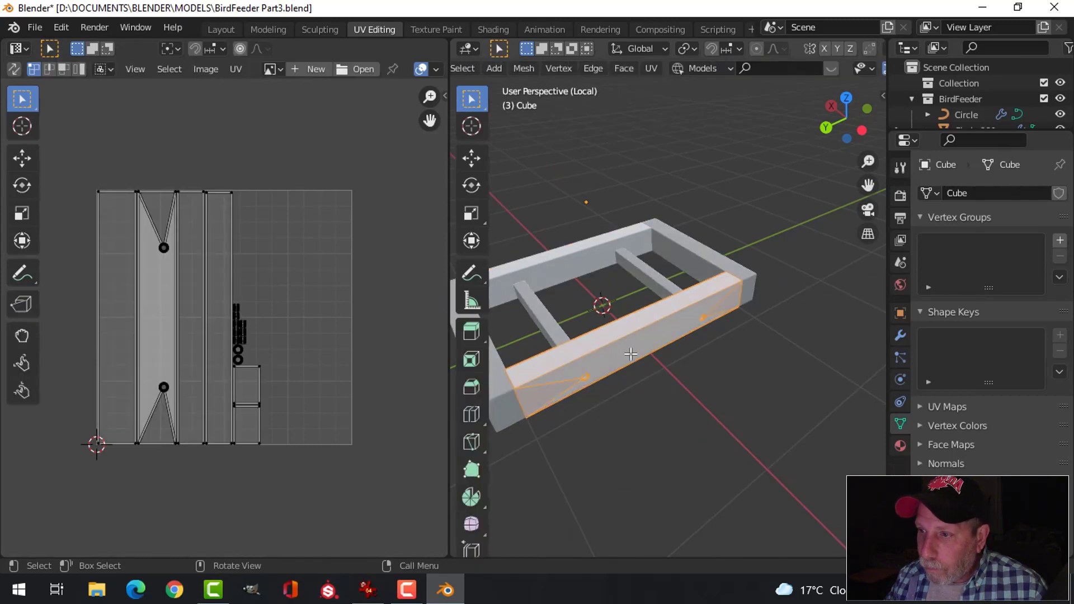
key("Tab")
left_click(469, 370)
middle_click_drag(562, 387, 680, 385)
key("Tab")
Apply Smart UV Project to the end boards with an island margin of 0.03 and return to Object Mode.
middle_click_drag(741, 293, 575, 329)
key("u")
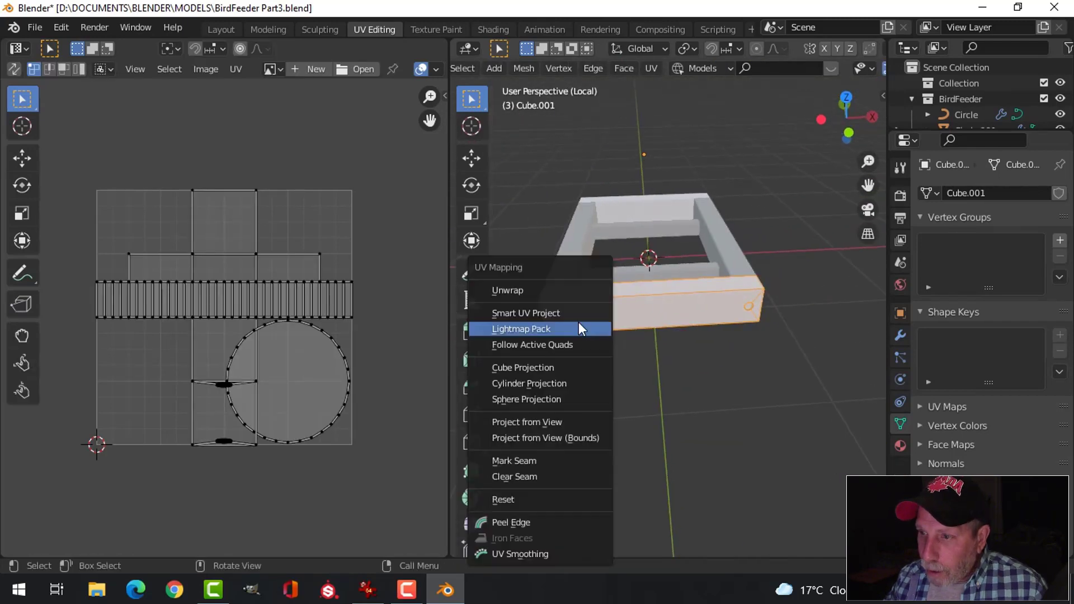
left_click(571, 313)
left_click_drag(618, 362, 634, 362)
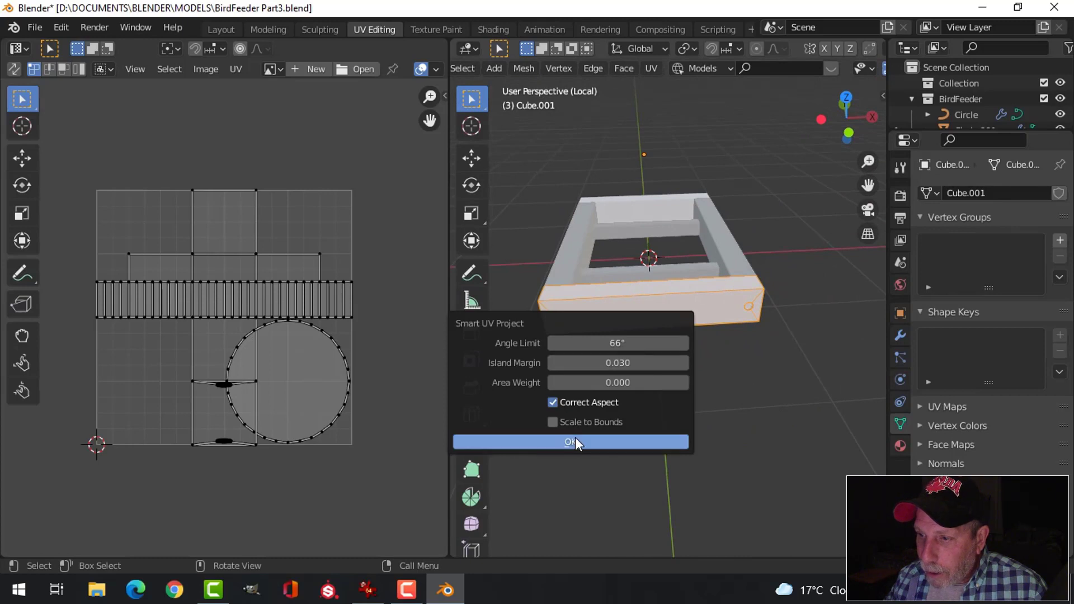
left_click(575, 442)
key("Tab")
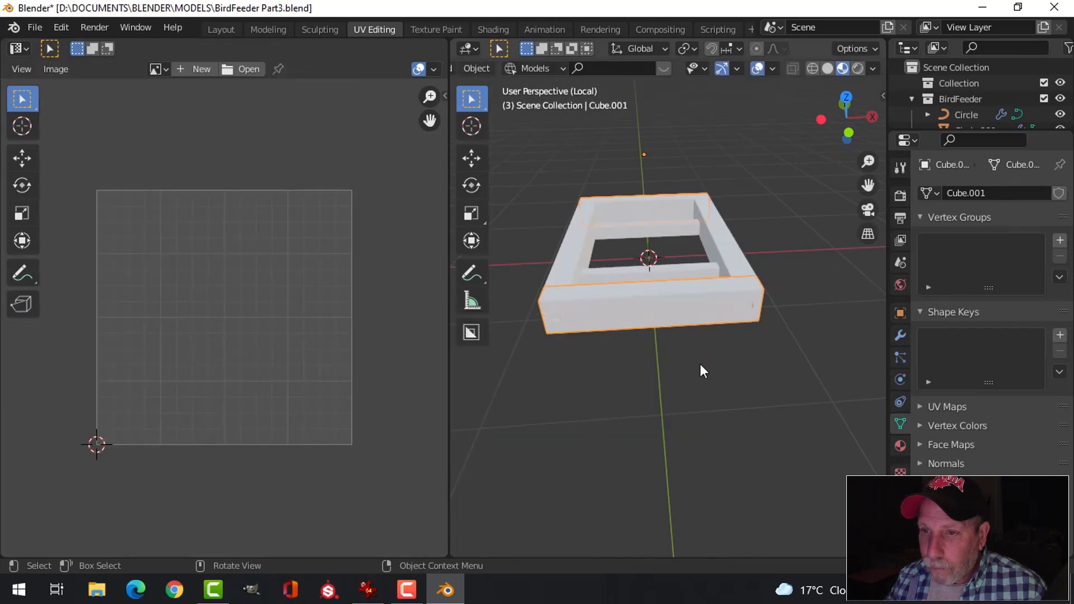
Select the cross slat in the tray frame, unwrap all of its faces in Edit Mode, and return to Object Mode.
middle_click_drag(699, 363, 612, 350)
middle_click_drag(694, 336, 637, 386, "shift")
left_click(559, 284)
key("Tab")
key("a")
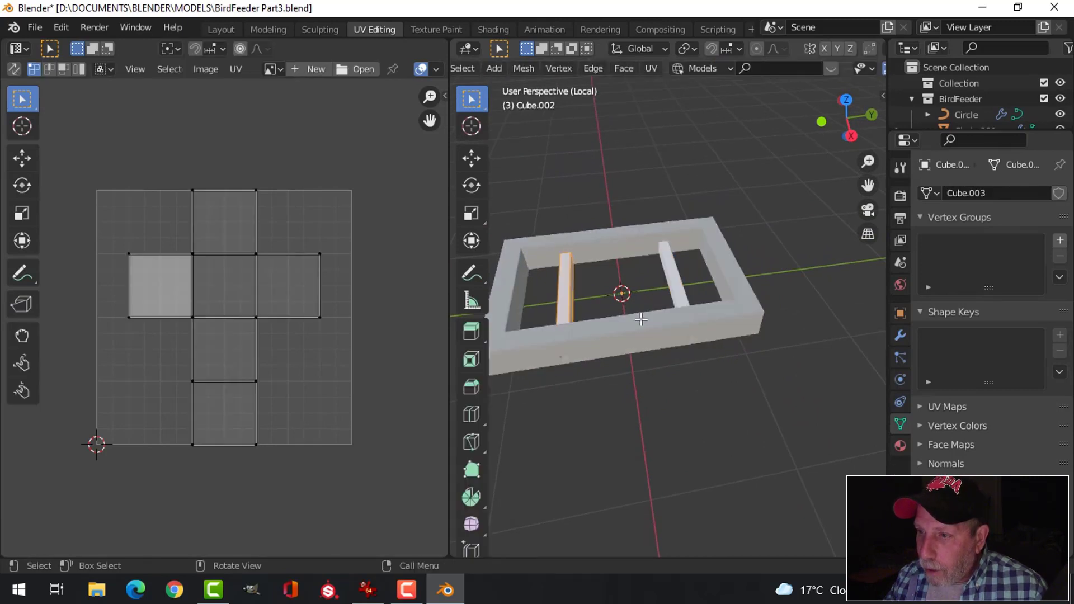
key("u")
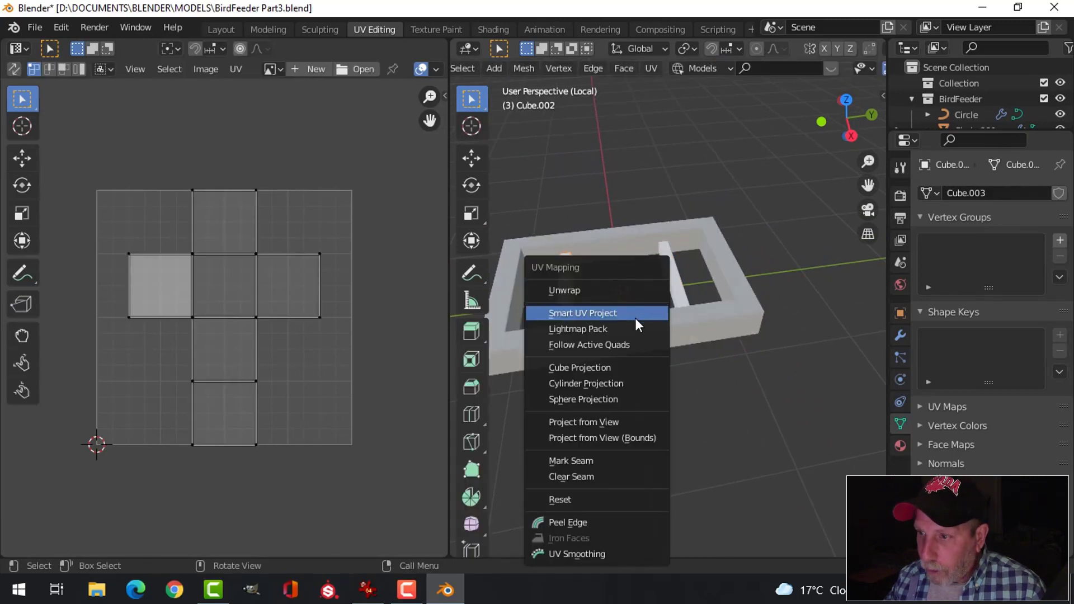
left_click(592, 290)
key("Tab")
Open the Shading workspace and merge the file browser into the 3D view and the image editor into the node editor.
middle_click_drag(673, 322, 694, 307)
left_click(496, 29)
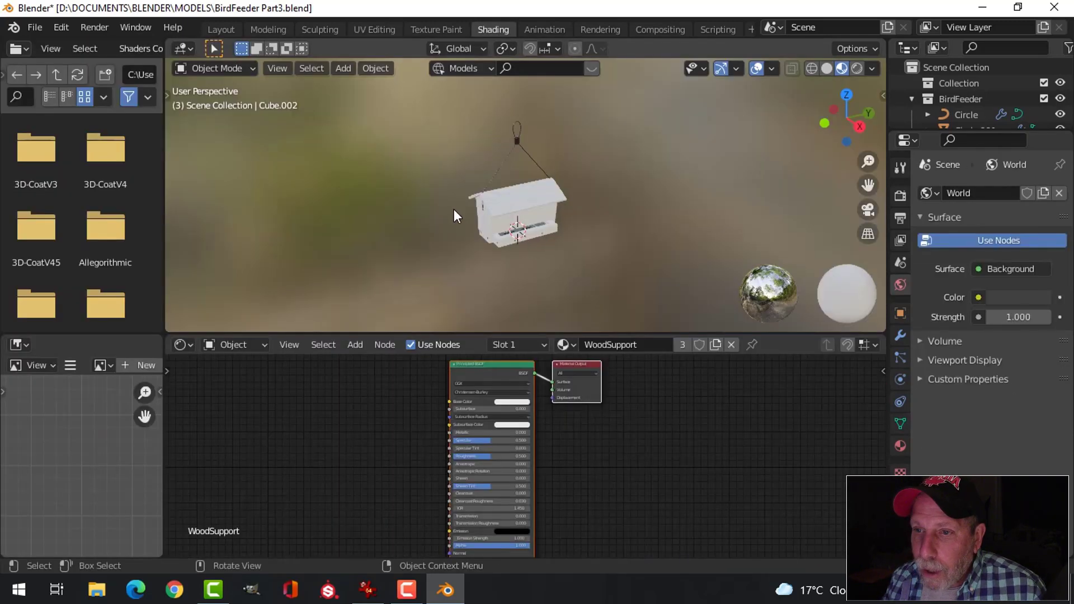
right_click(163, 197)
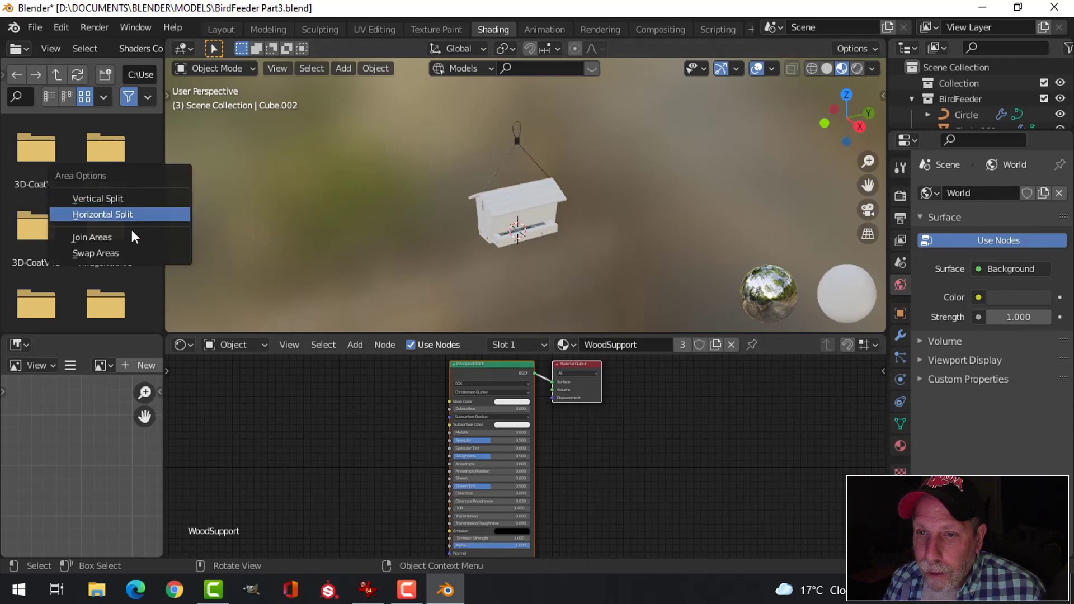
left_click(163, 237)
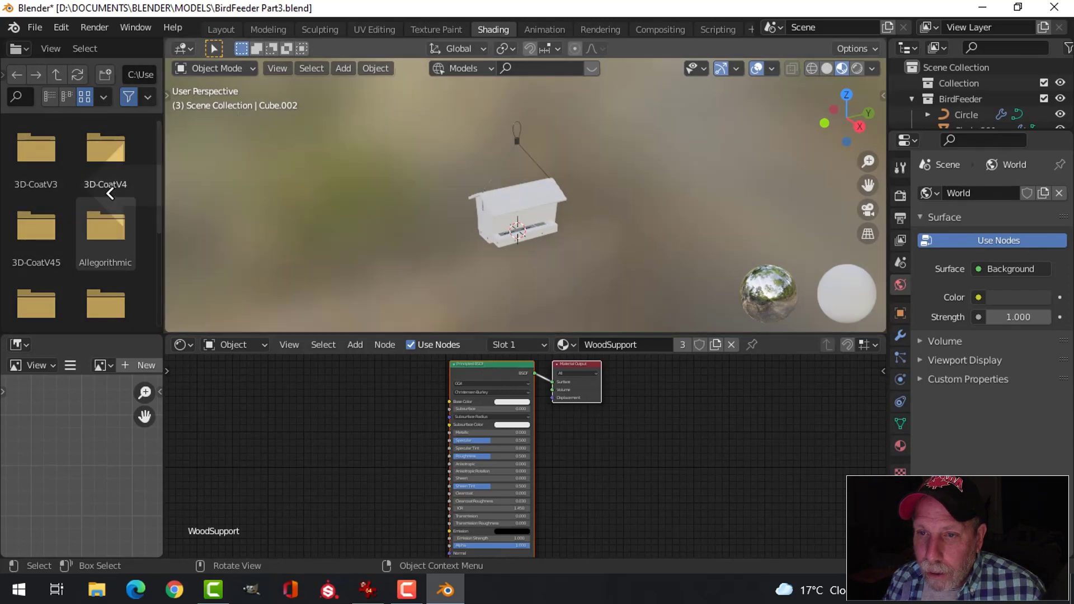
left_click(109, 193)
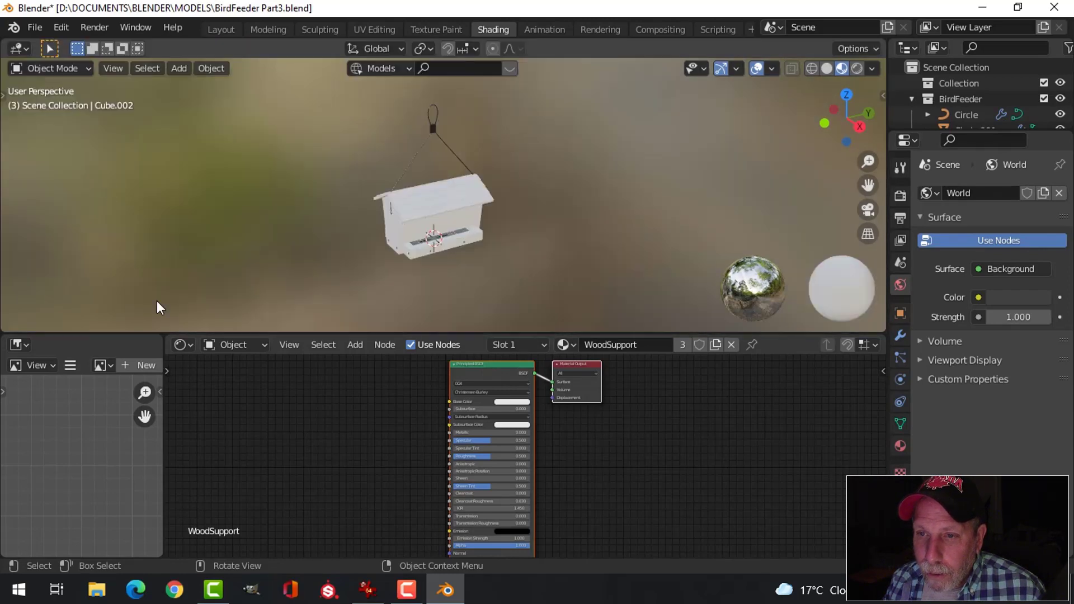
right_click(160, 428)
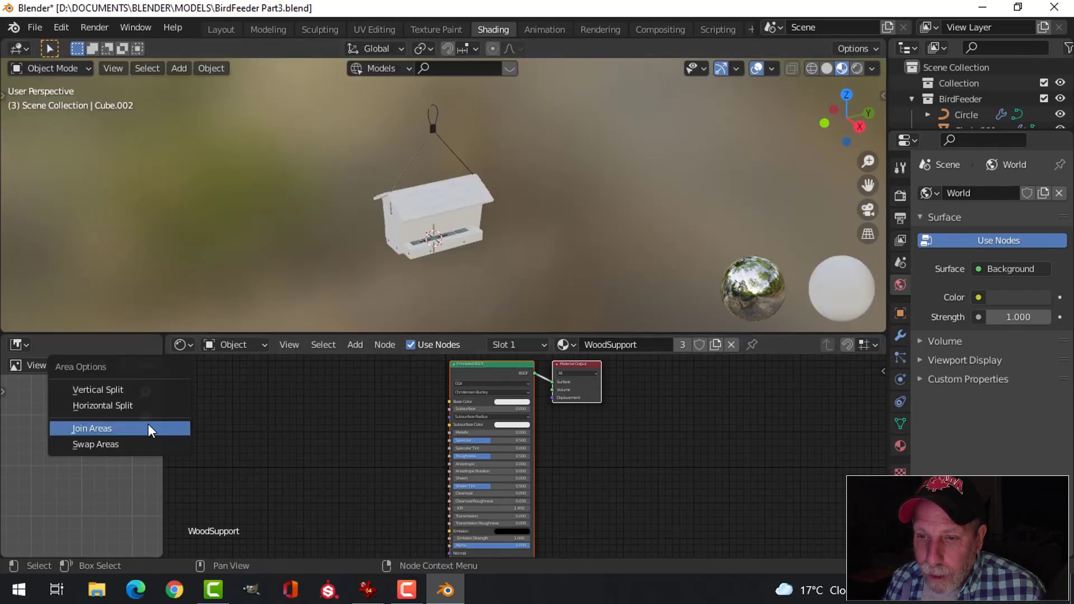
left_click(149, 428)
left_click(112, 447)
Enlarge the node editor and select the front long tray board with the Principled BSDF node of its WoodSupport material.
scroll(464, 214, "up", 2)
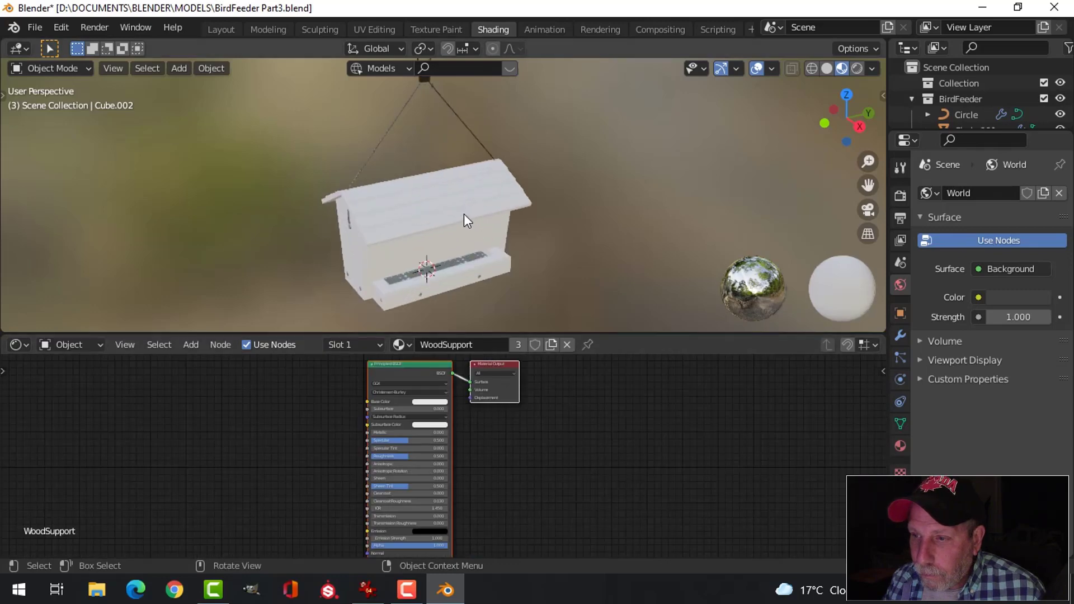
scroll(465, 218, "up", 4)
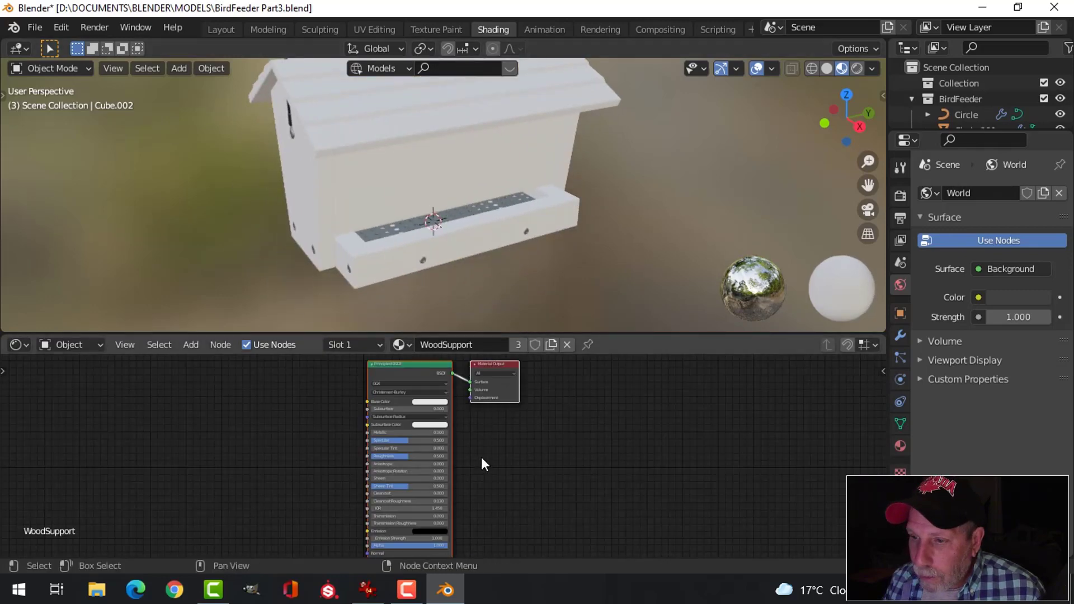
scroll(457, 367, "up", 1)
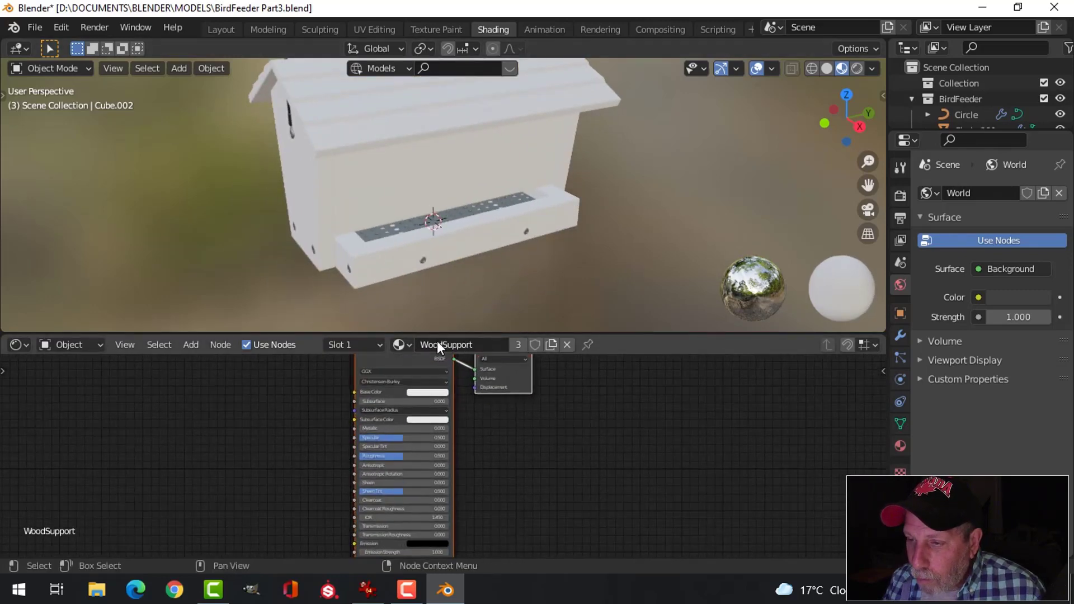
left_click_drag(439, 335, 438, 265)
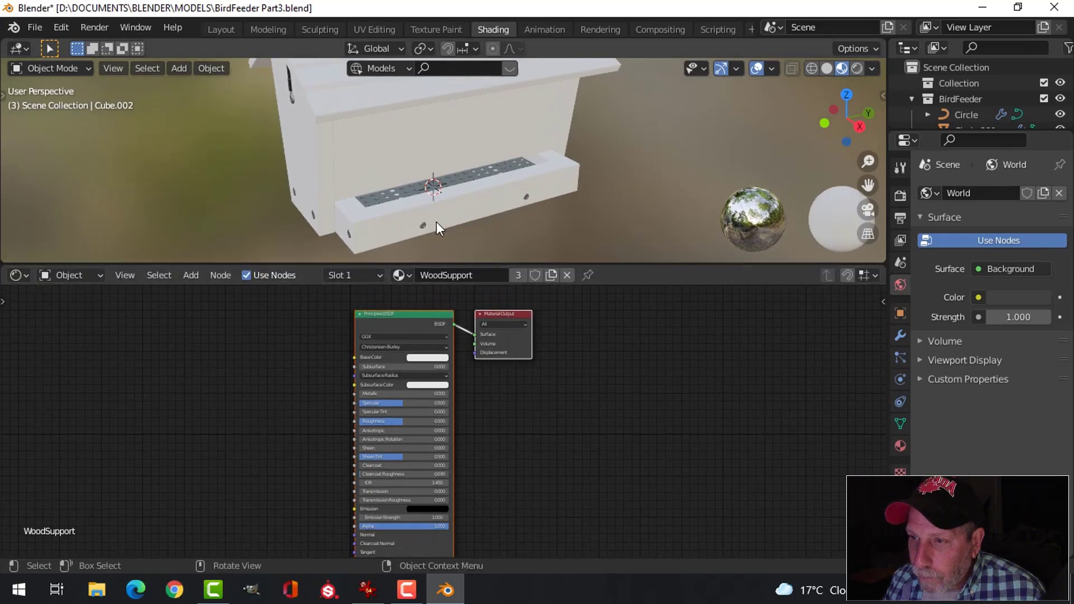
scroll(436, 221, "up", 1)
left_click(473, 224)
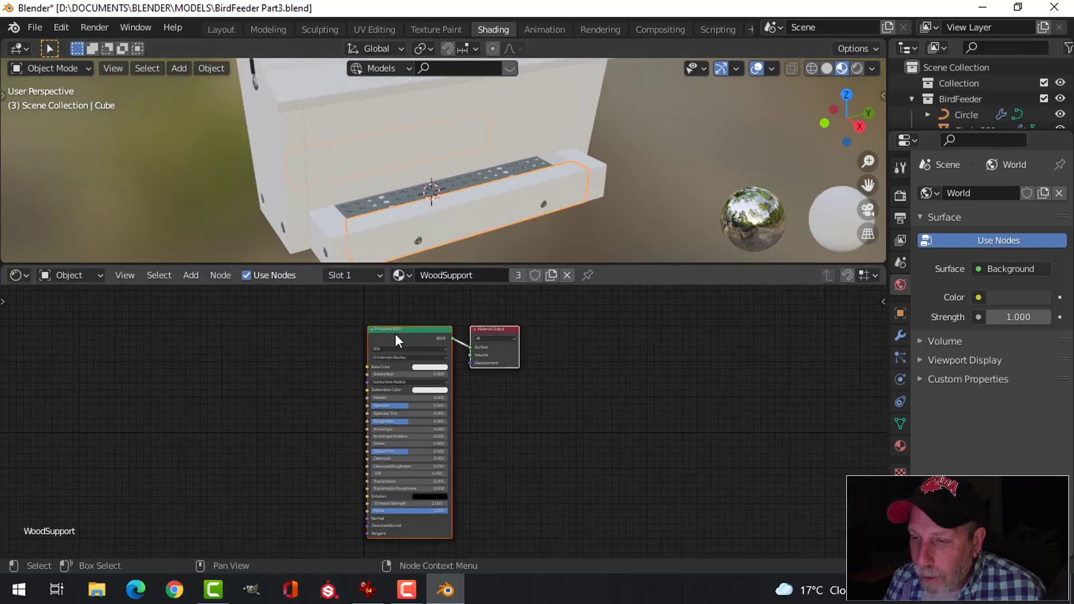
scroll(396, 334, "up", 1)
middle_click_drag(488, 210, 538, 199, "shift")
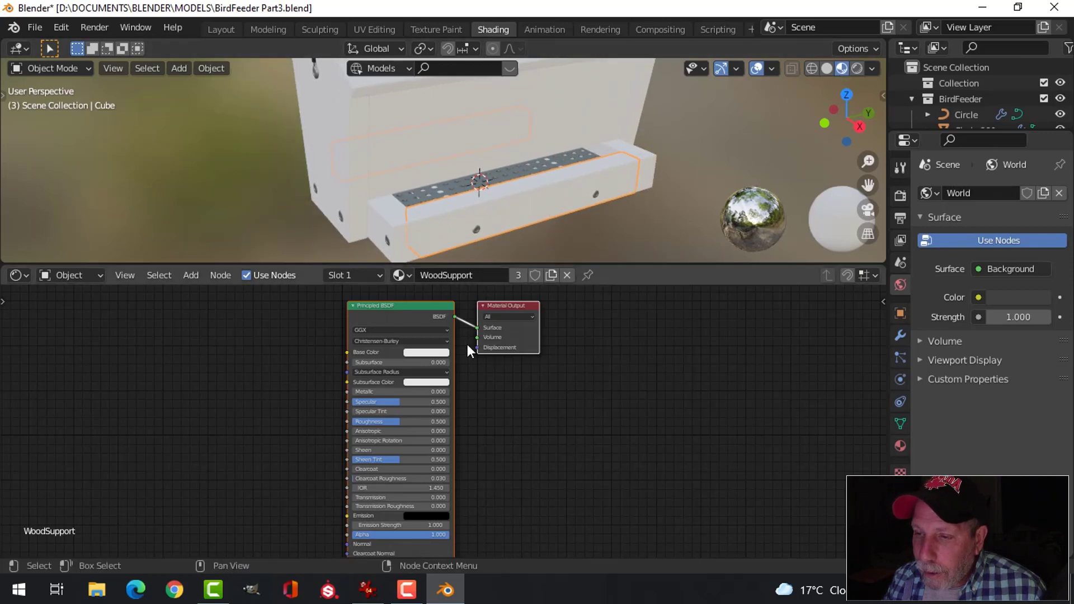
middle_click_drag(517, 373, 642, 426)
middle_click_drag(408, 388, 448, 377)
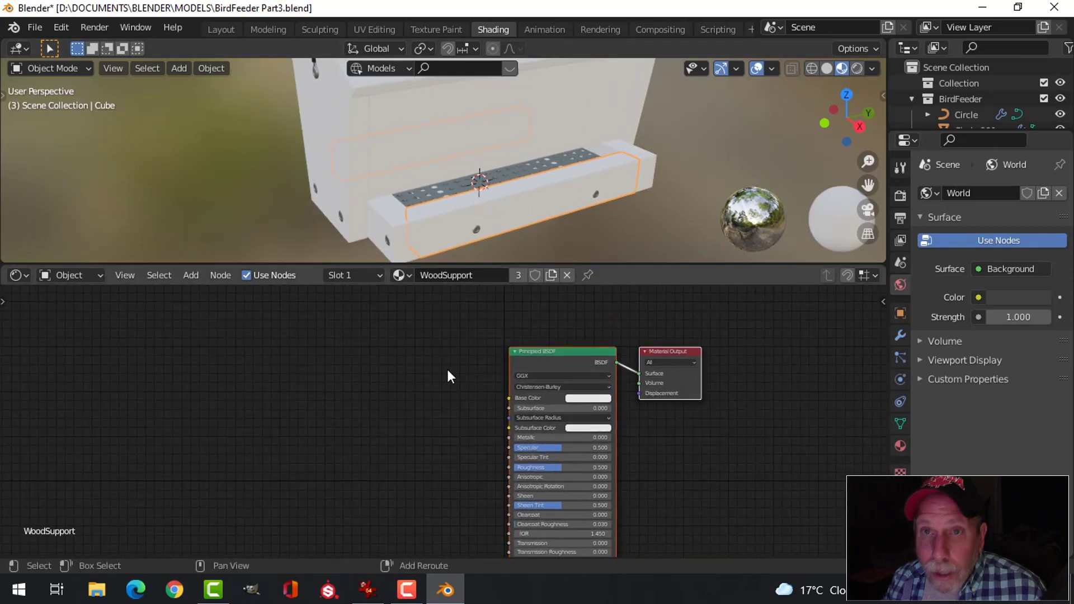
left_click(546, 352)
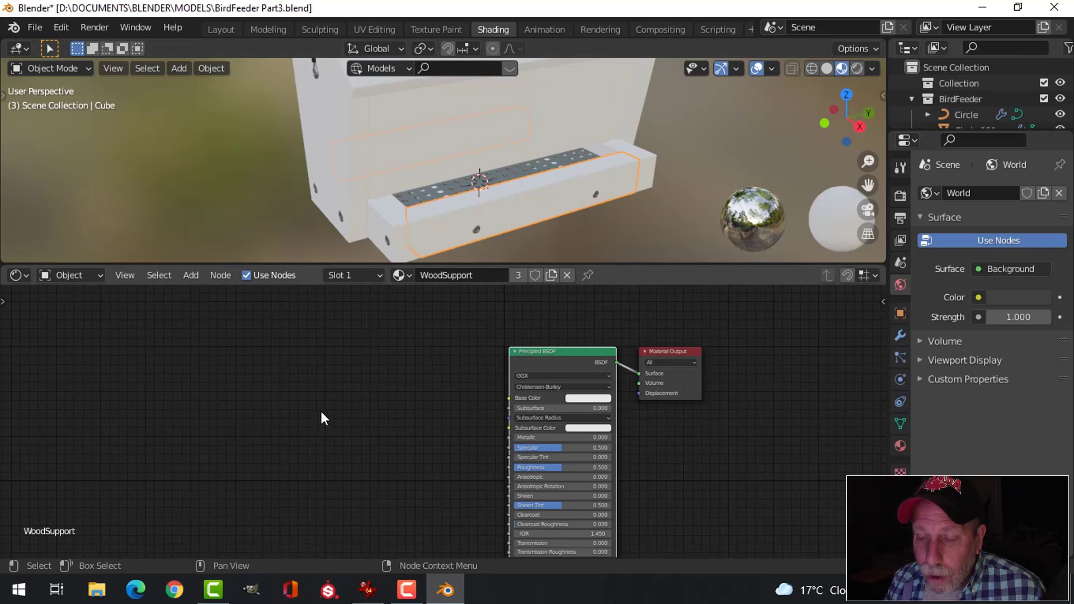
Search the add-on preferences for "node" and check whether Node Wrangler is enabled.
left_click(61, 28)
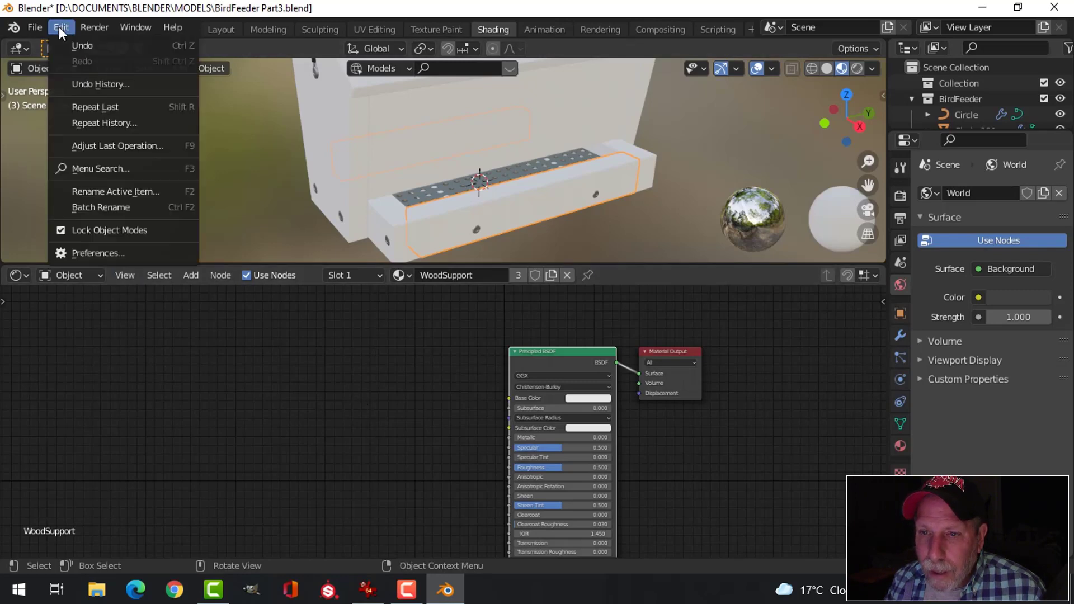
left_click(89, 253)
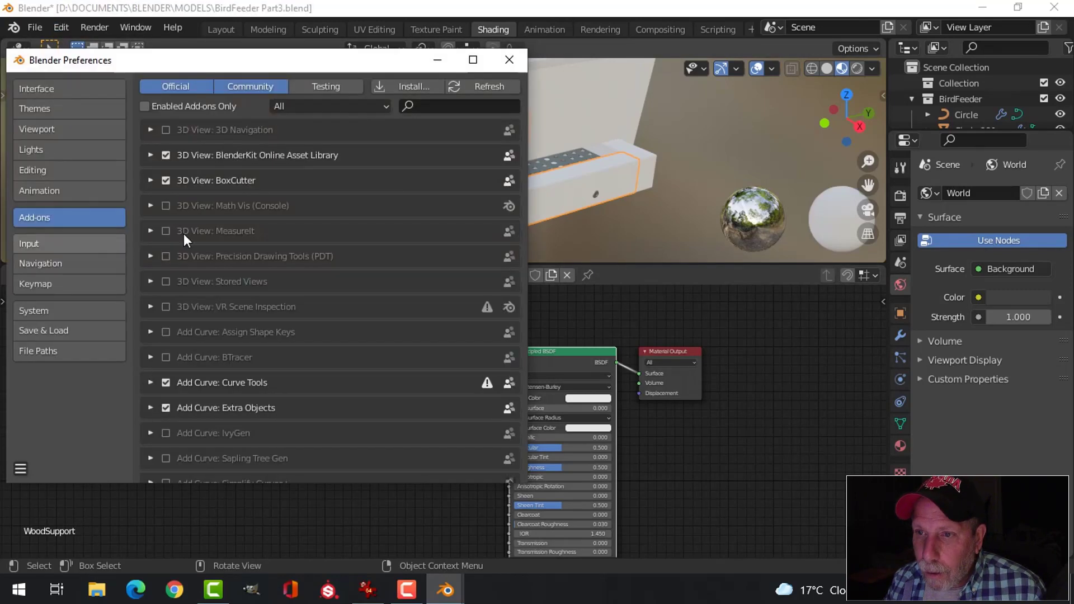
left_click(435, 106)
type("node")
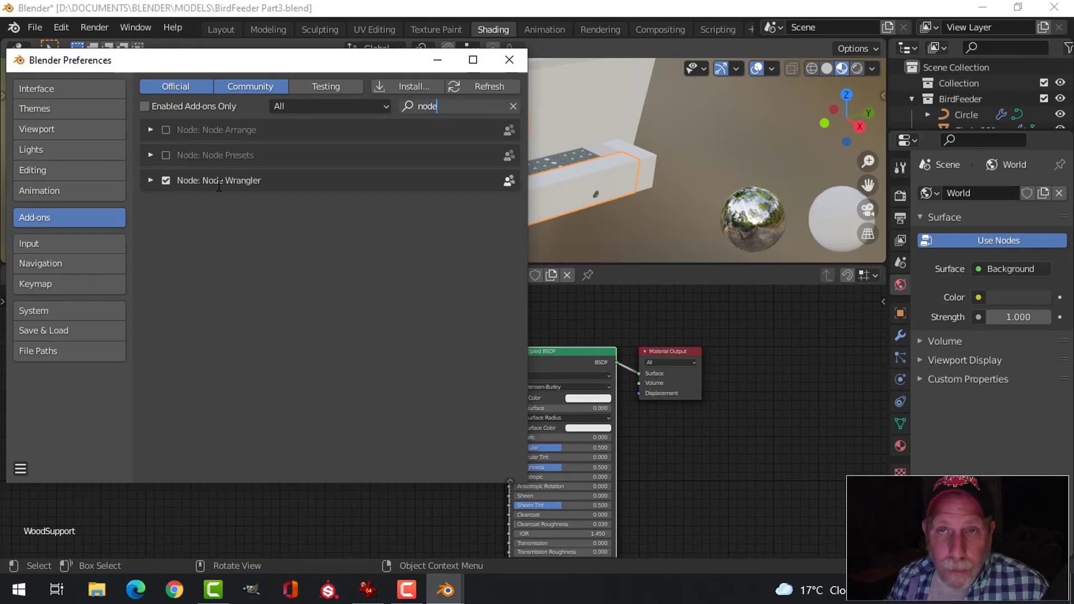
left_click(515, 60)
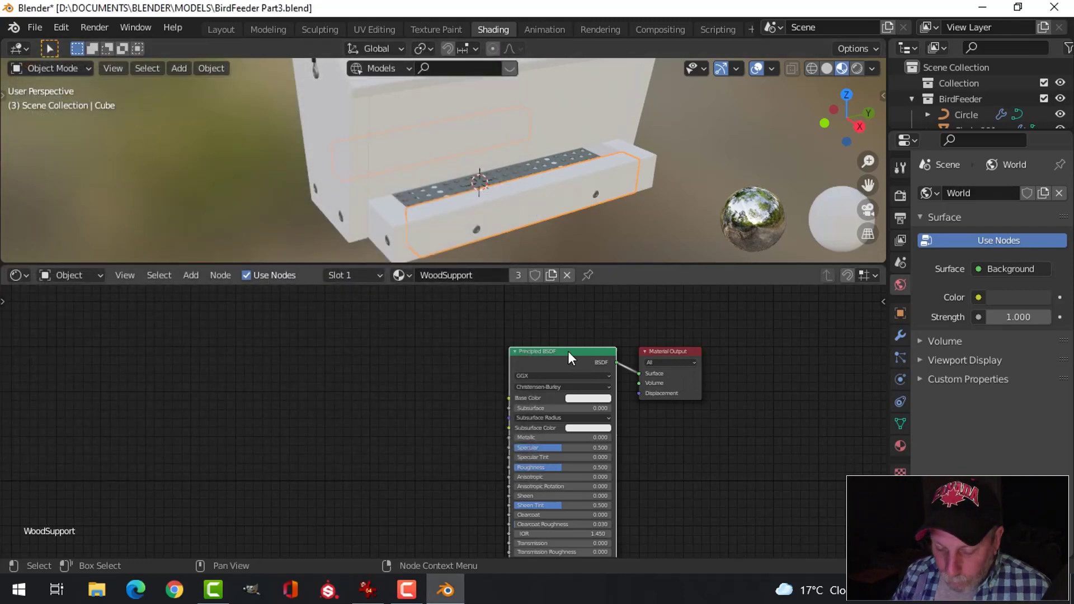
Add Texture Coordinate, Mapping and Image Texture nodes feeding the Principled BSDF's Base Color, and place them to its left.
key("ctrl+t")
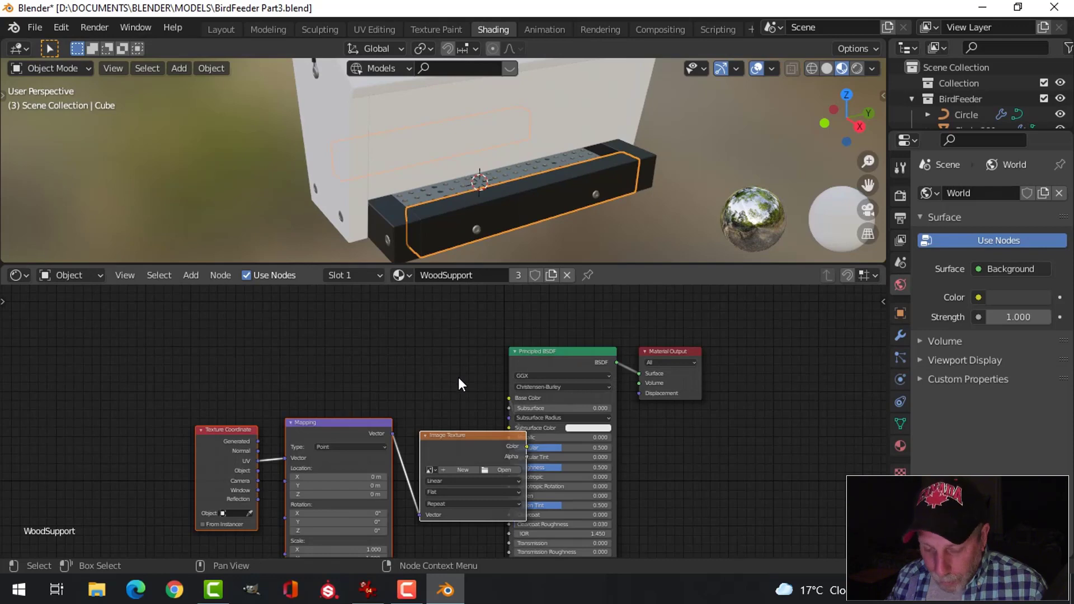
key("g")
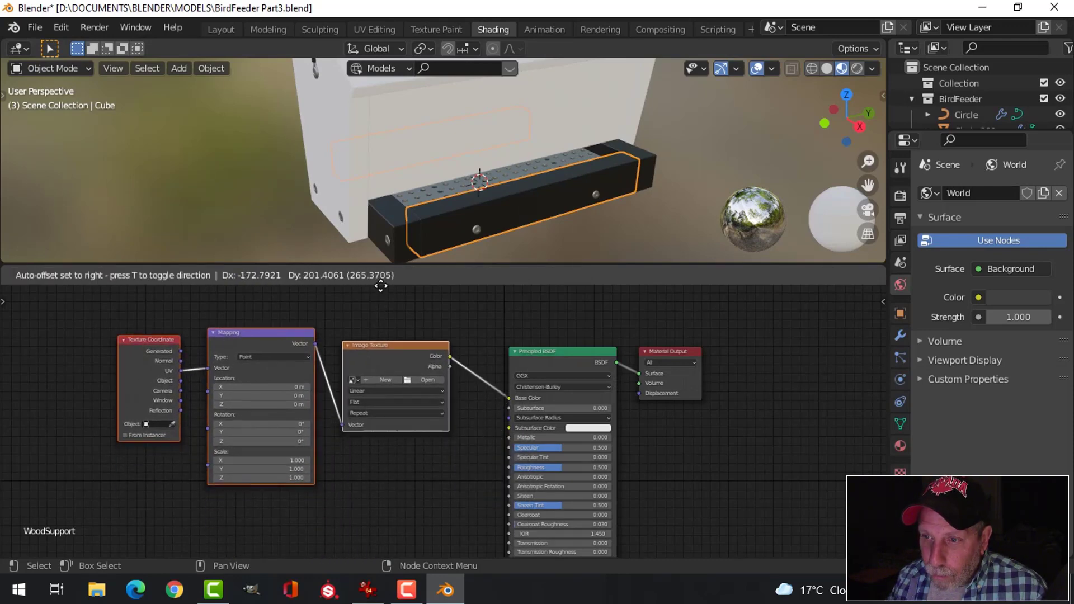
left_click(390, 551)
scroll(201, 400, "up", 1)
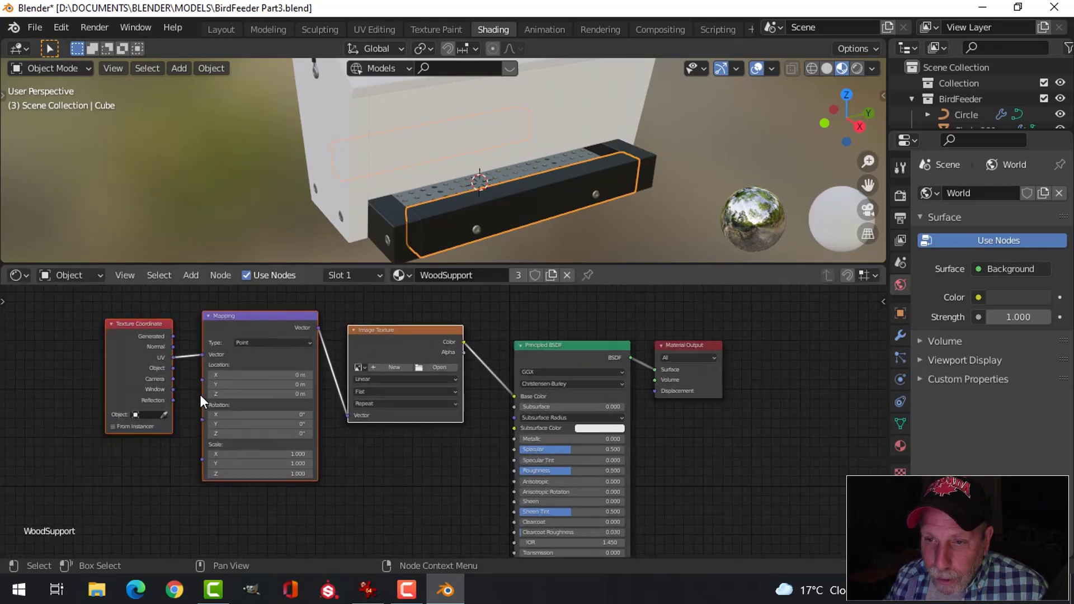
scroll(92, 333, "up", 1)
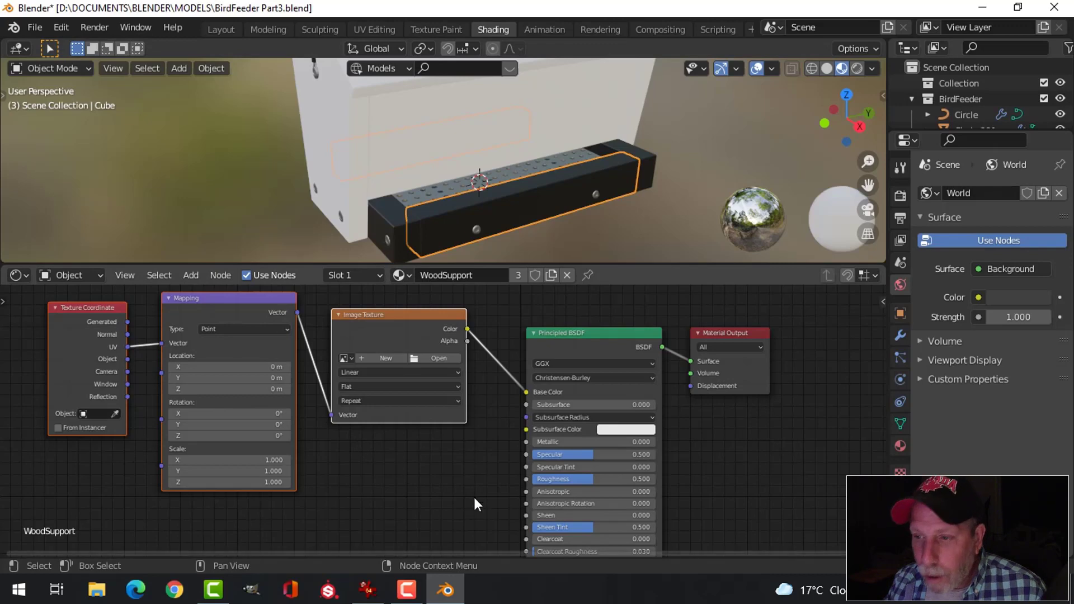
Load surface.jpg from the WOOD textures folder into the Image Texture node.
scroll(472, 448, "up", 1)
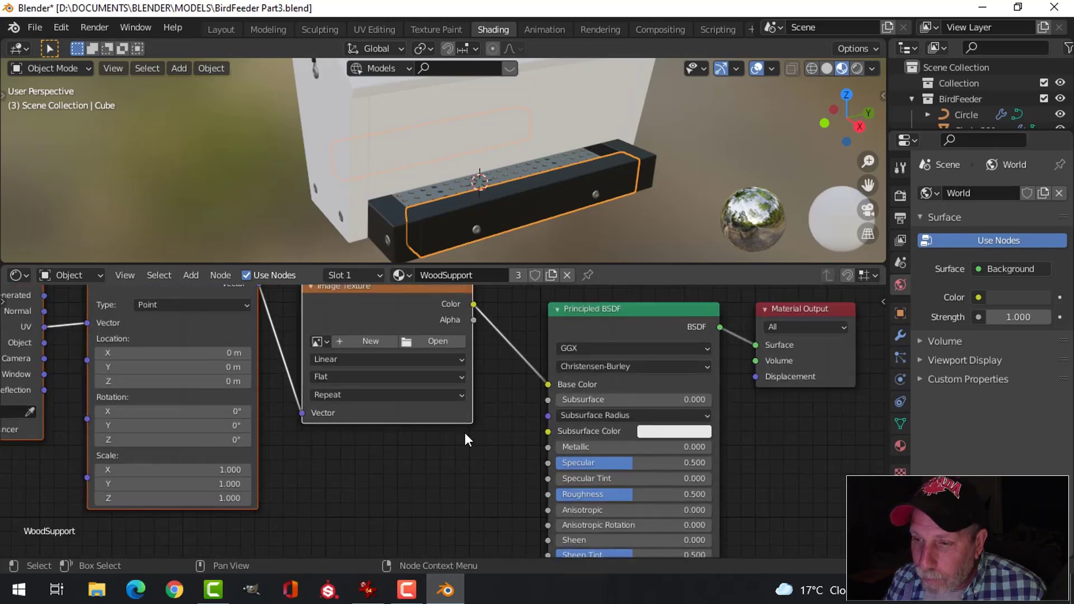
left_click(436, 340)
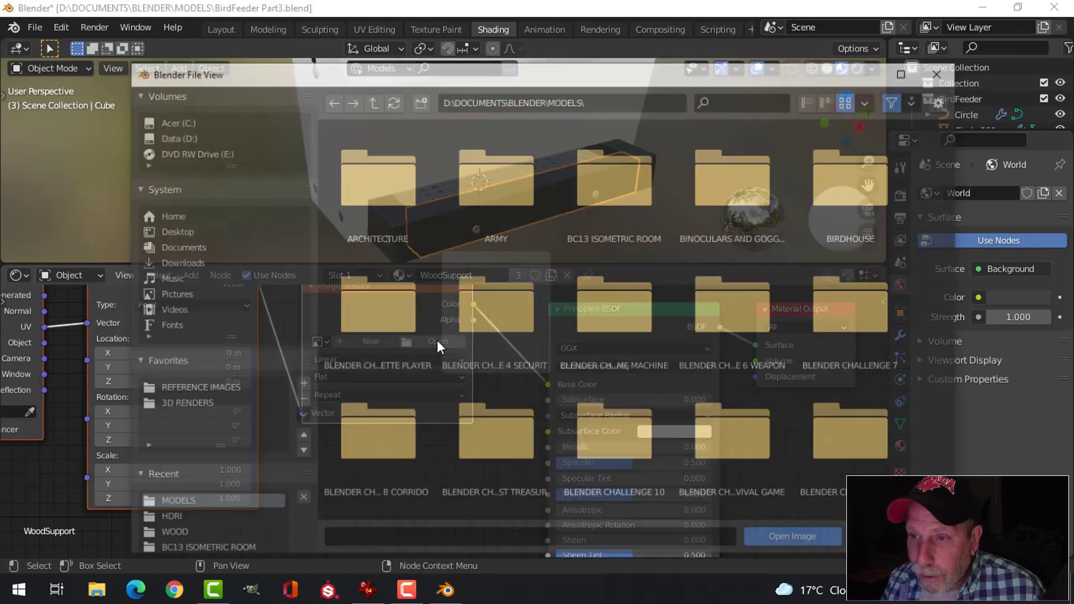
left_click(169, 536)
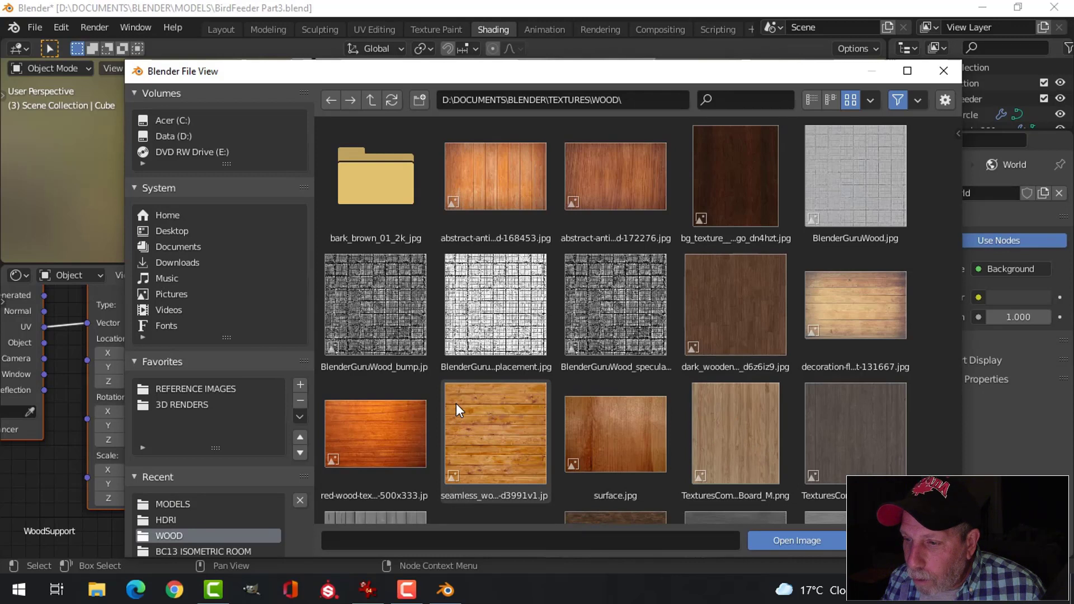
left_click(626, 431)
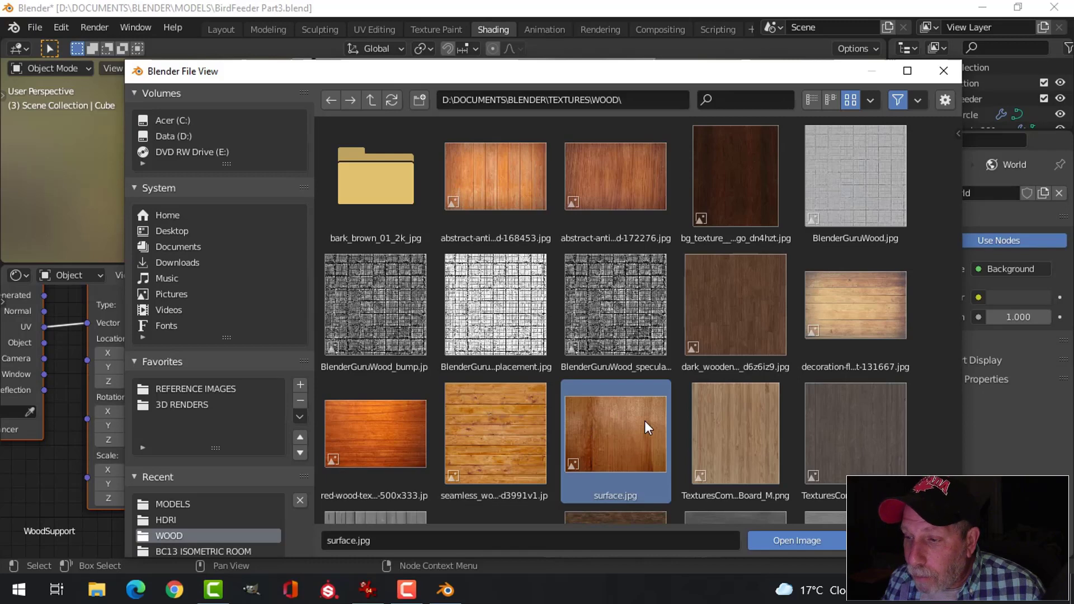
left_click(794, 538)
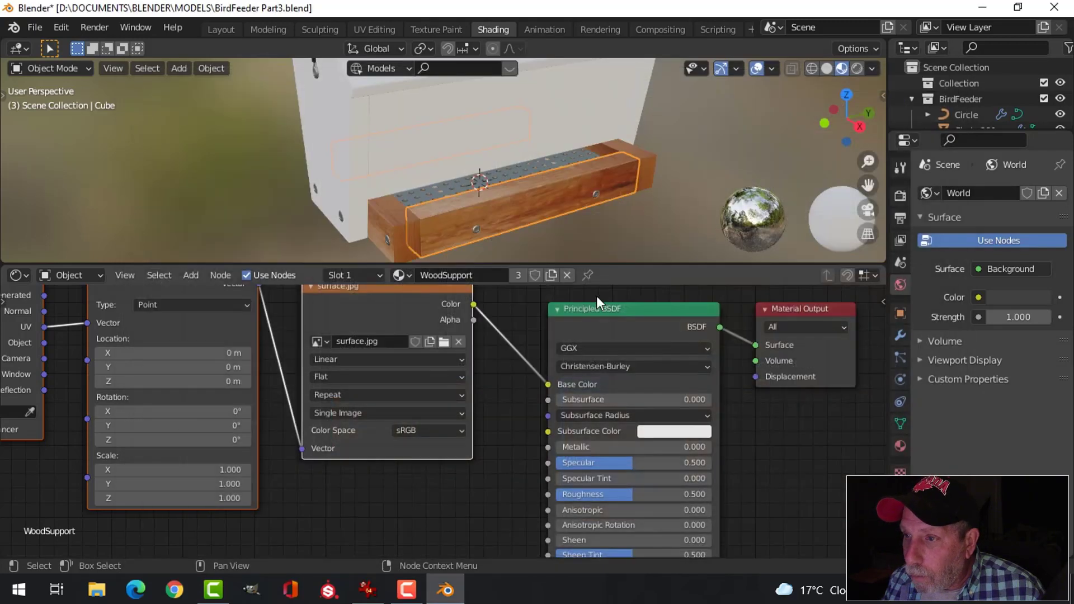
Select the tray's long board and switch to the UV Editing workspace.
scroll(525, 223, "up", 3)
scroll(539, 223, "down", 2)
middle_click_drag(539, 223, 465, 162)
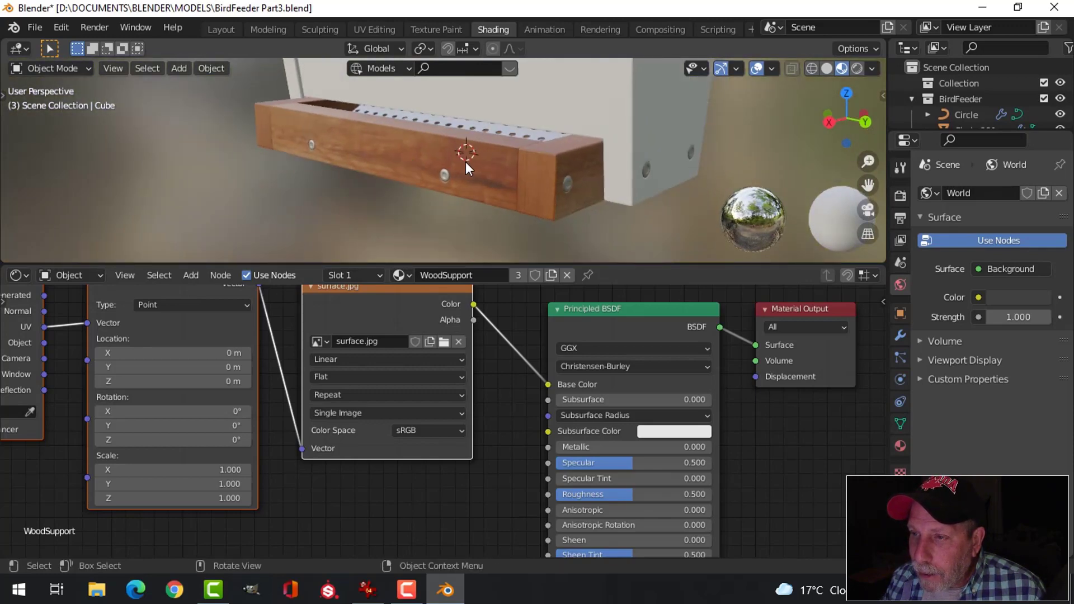
left_click(470, 161)
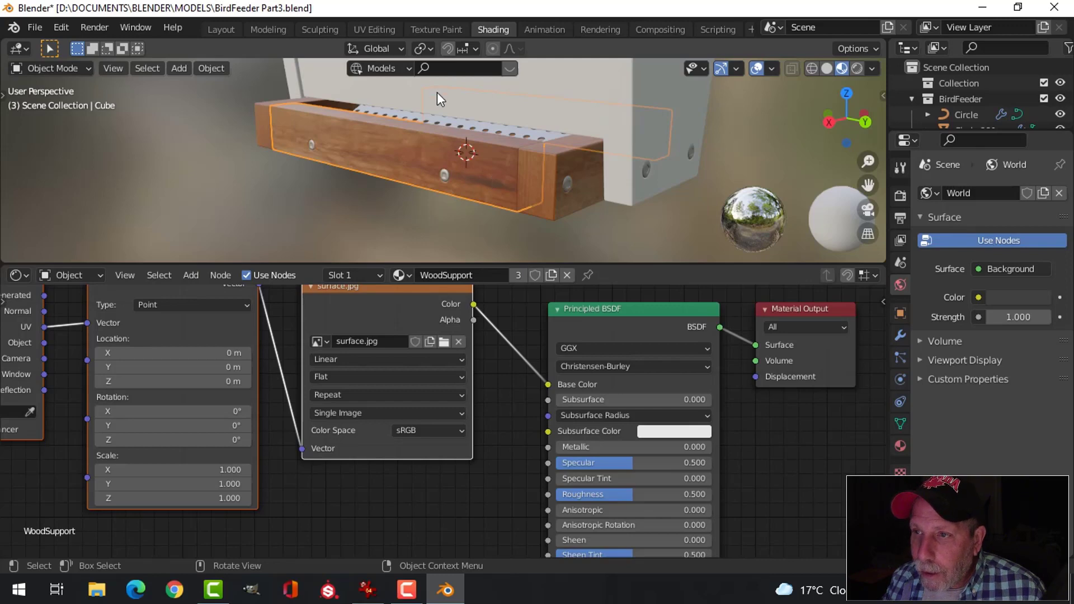
left_click(378, 29)
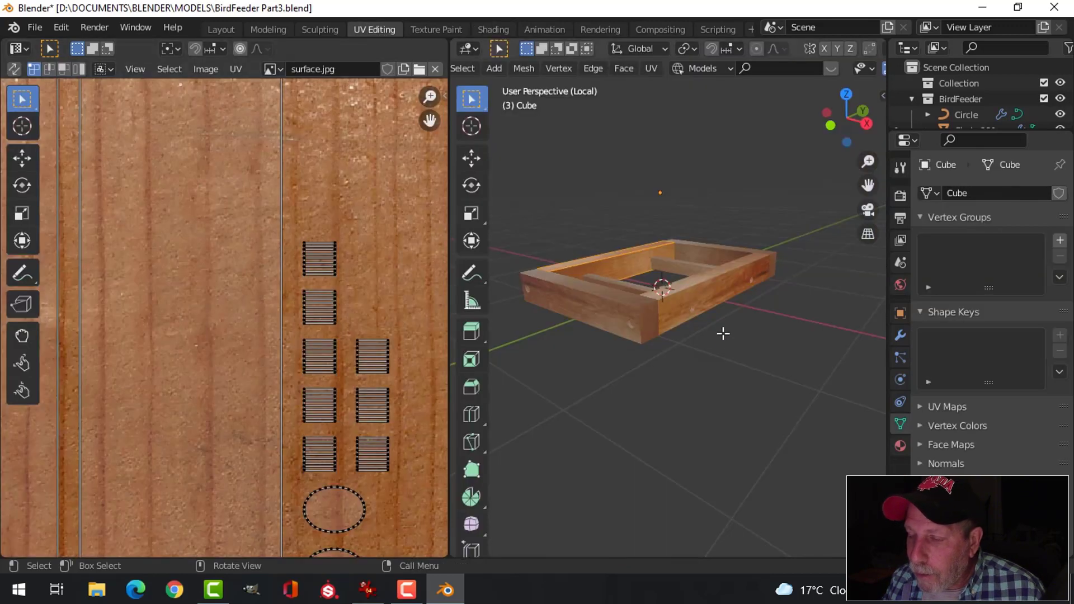
Select all faces of the long board and examine its full UV layout over the wood image.
scroll(727, 328, "up", 2)
scroll(729, 326, "down", 2)
middle_click_drag(729, 326, 861, 307)
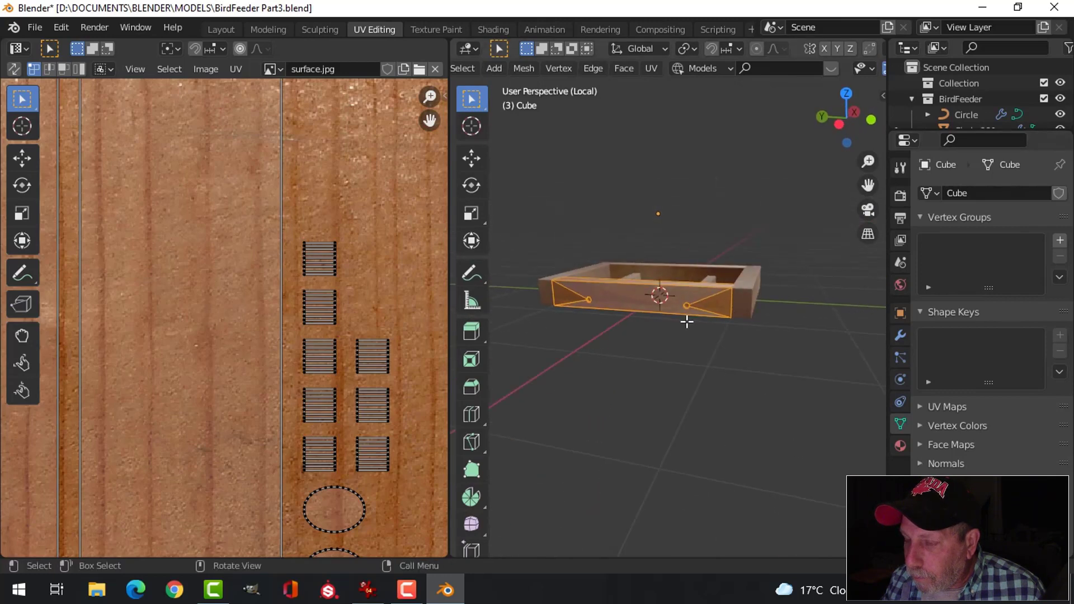
scroll(671, 319, "up", 3)
middle_click_drag(659, 319, 720, 308)
key("alt+a")
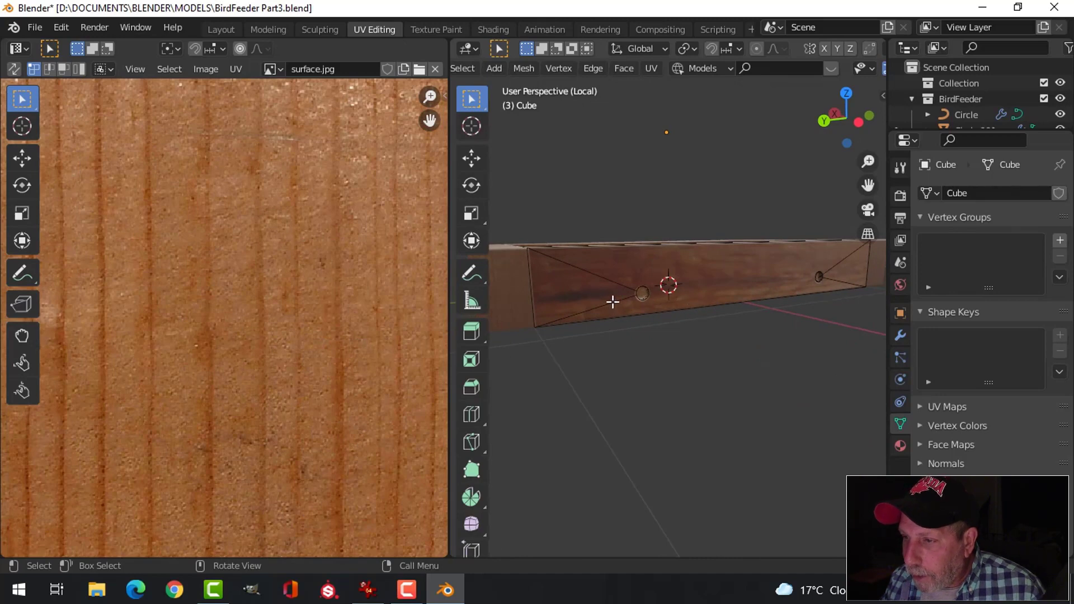
key("a")
scroll(278, 334, "down", 6)
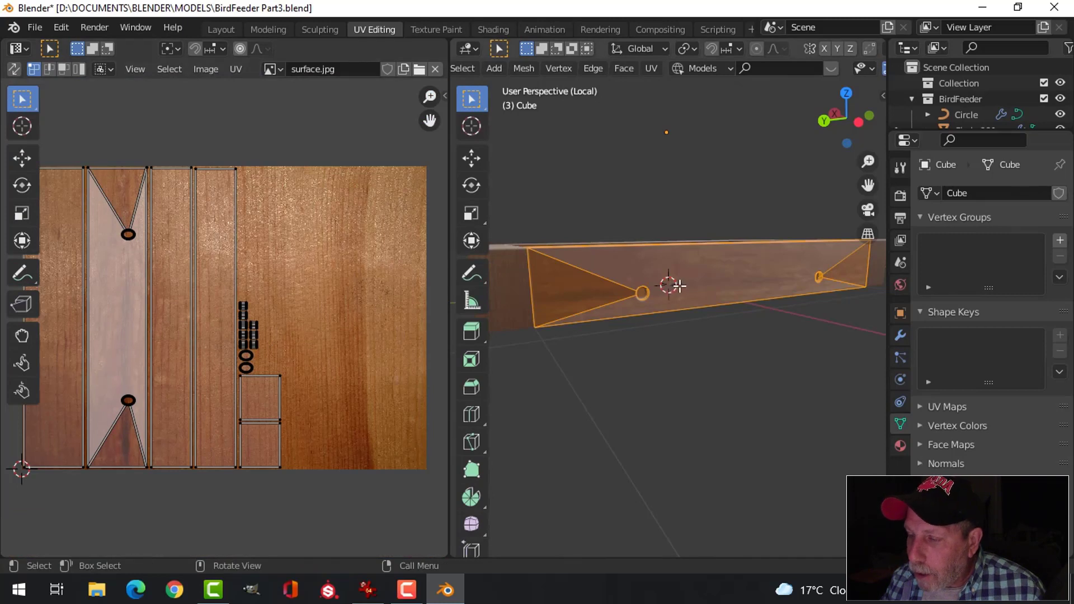
Select the outer side faces of the long board, shift their UVs to the right along X, and return to Object Mode.
key("alt+a")
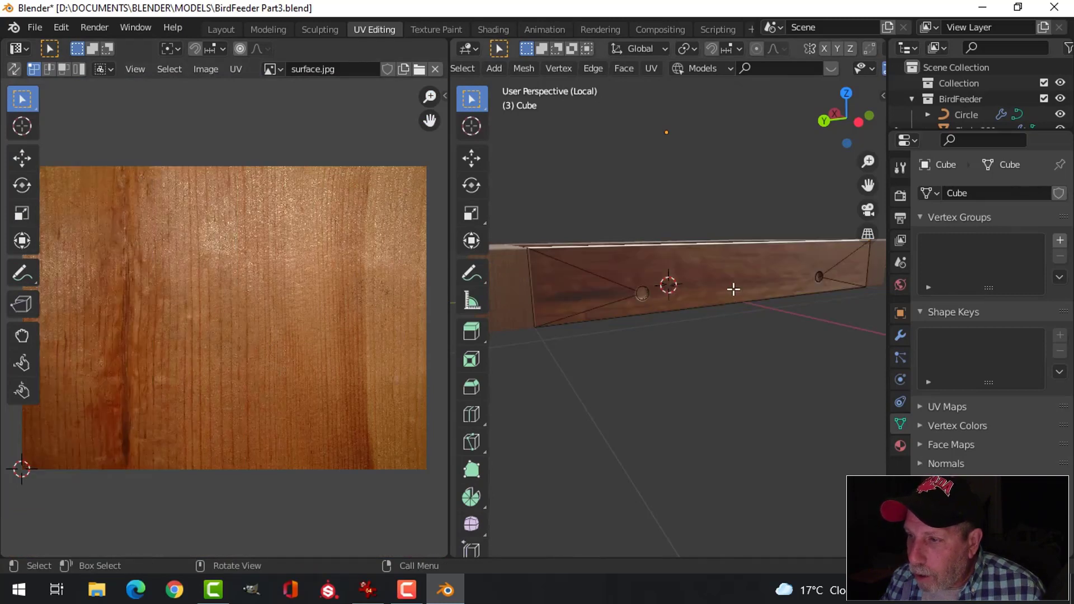
left_click(573, 294)
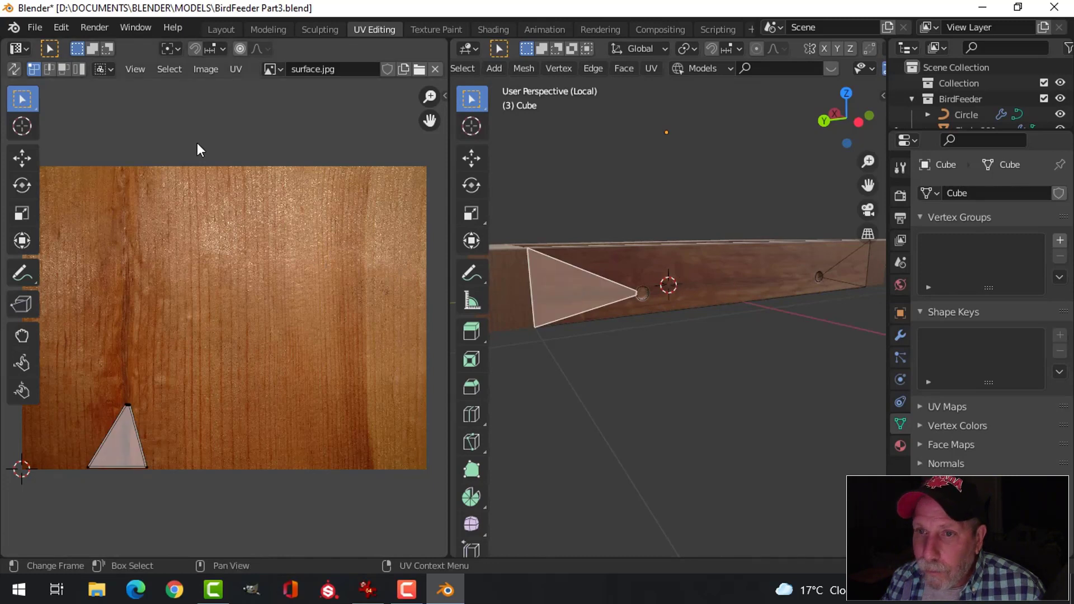
left_click(672, 274, "shift")
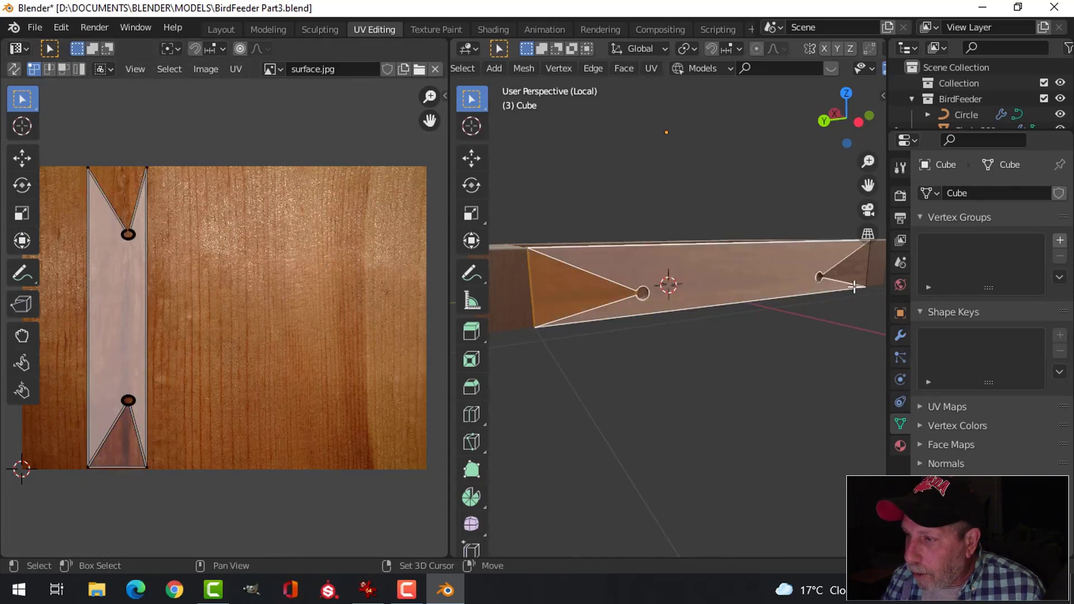
left_click(852, 272)
middle_click_drag(777, 311, 508, 319)
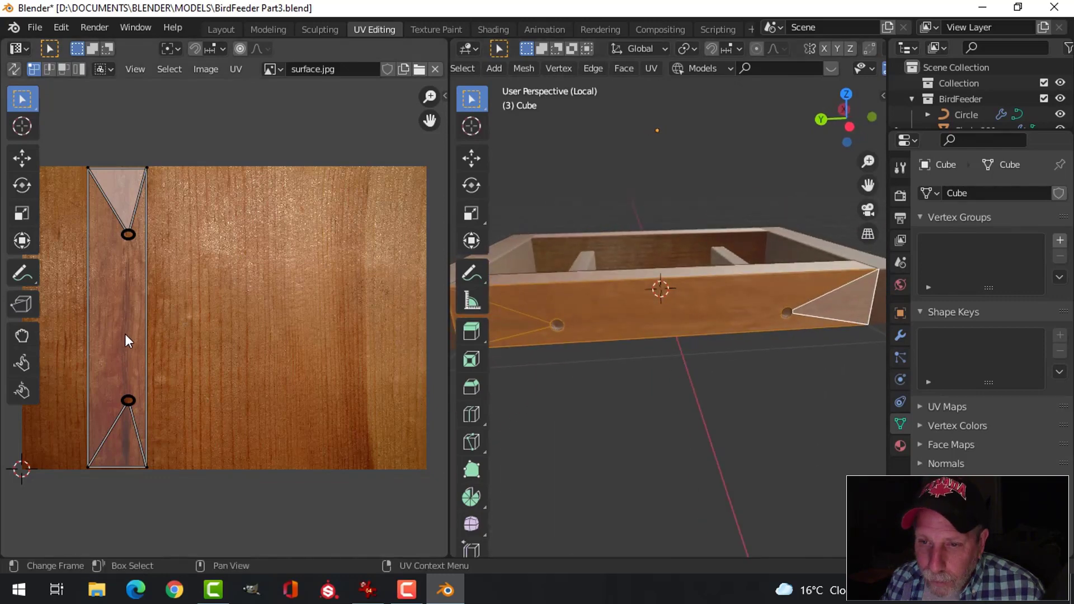
scroll(127, 336, "up", 3)
middle_click_drag(249, 293, 299, 278)
scroll(173, 351, "down", 7)
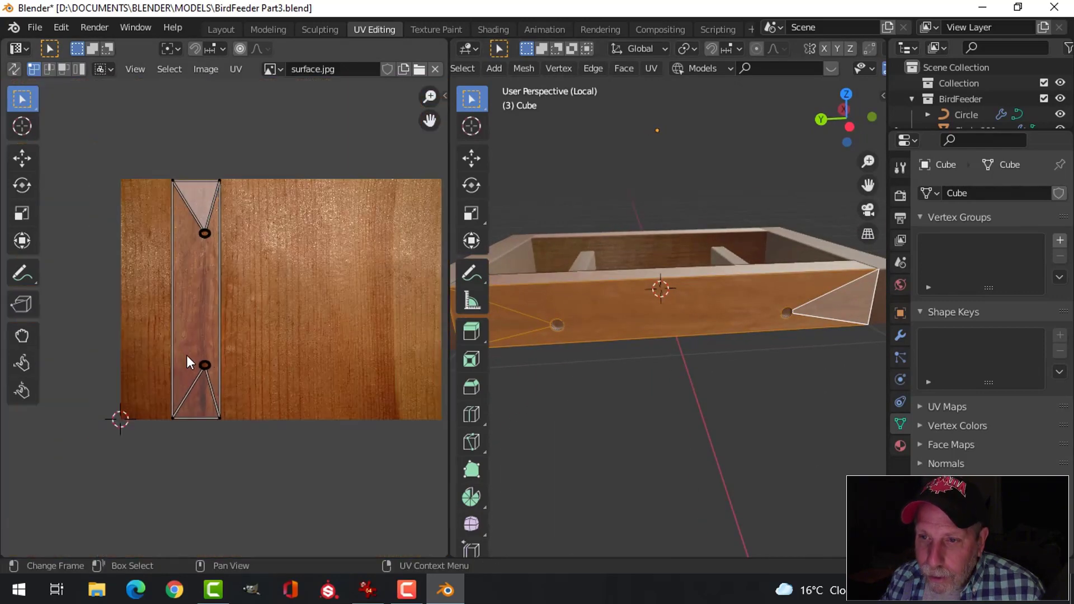
scroll(226, 307, "up", 3)
left_click(214, 307)
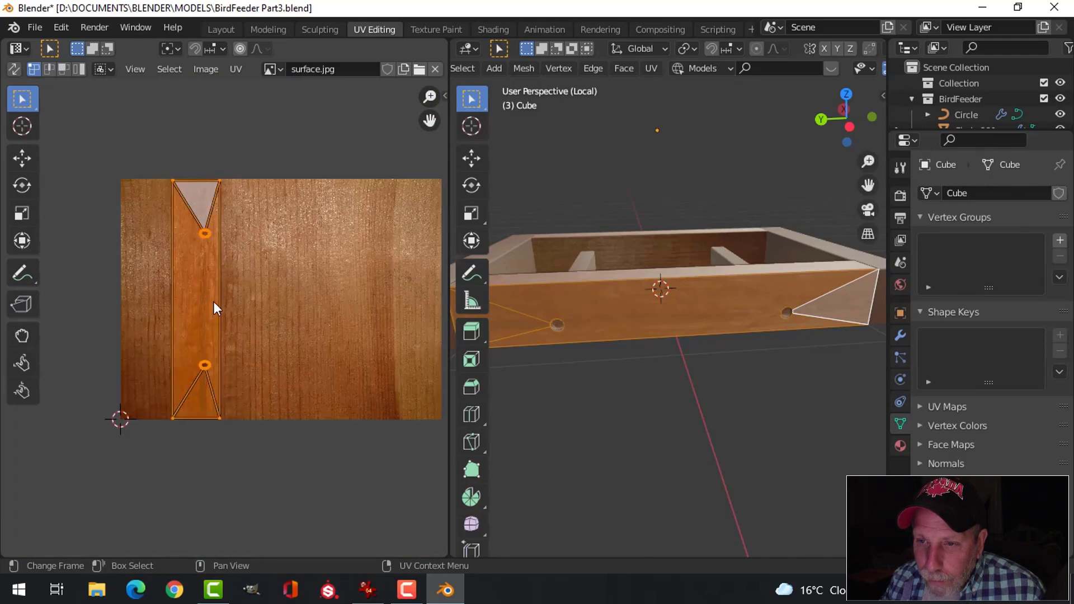
scroll(249, 304, "up", 1)
key("g")
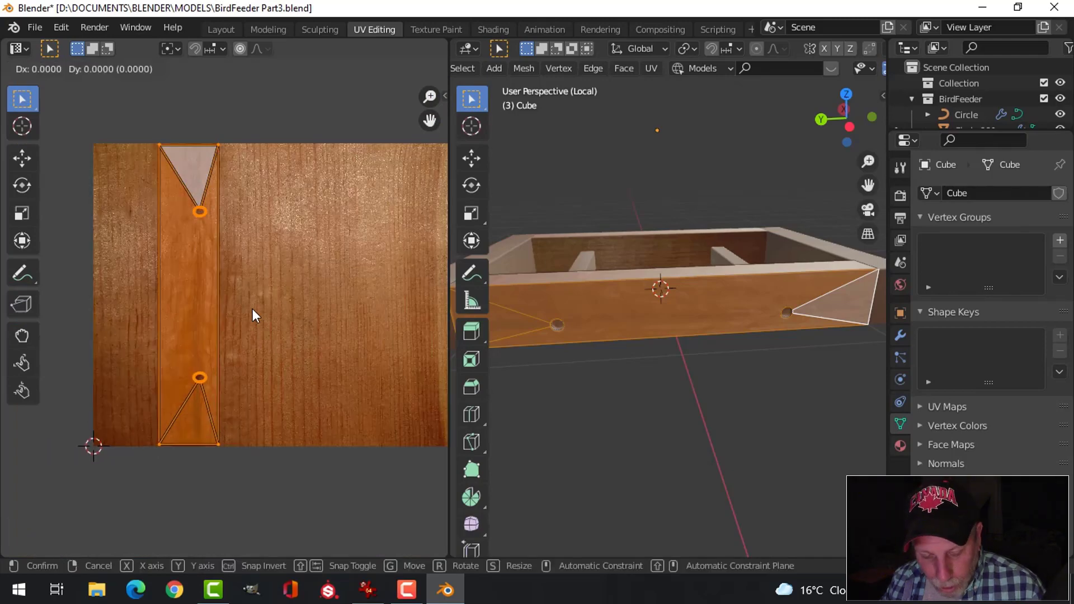
key("x")
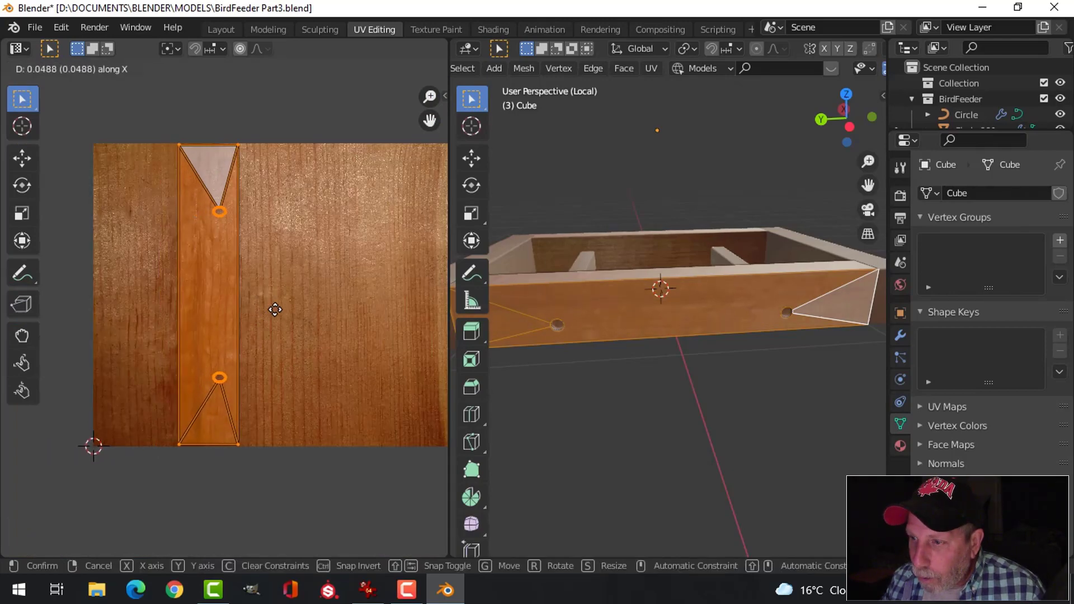
left_click(311, 311)
key("Tab")
middle_click_drag(649, 317, 677, 309)
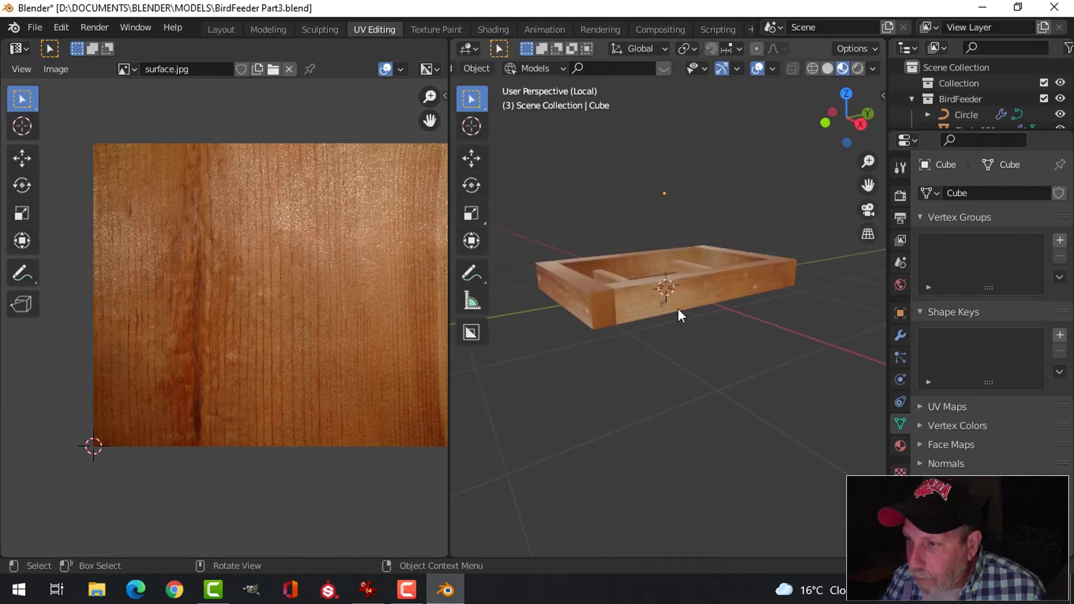
Reselect the long board's outer side faces, shift their UVs about 0.256 to the left along X, and check the grain in Object Mode.
key("Tab")
middle_click_drag(587, 336, 820, 283)
left_click(743, 320)
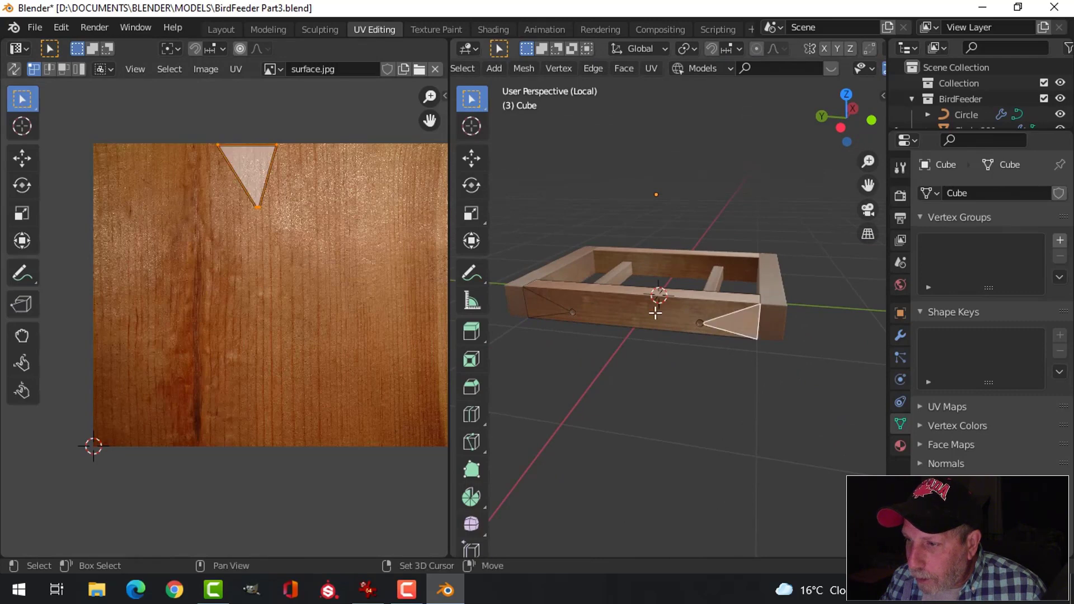
left_click(653, 312, "shift")
left_click(541, 312, "shift")
scroll(297, 305, "down", 1)
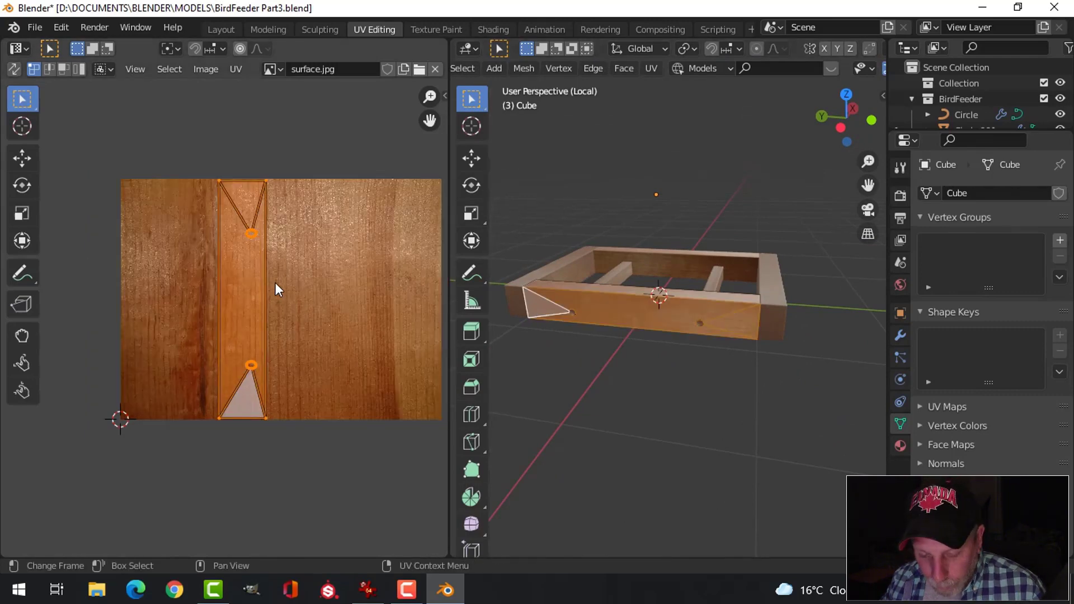
key("g")
key("x")
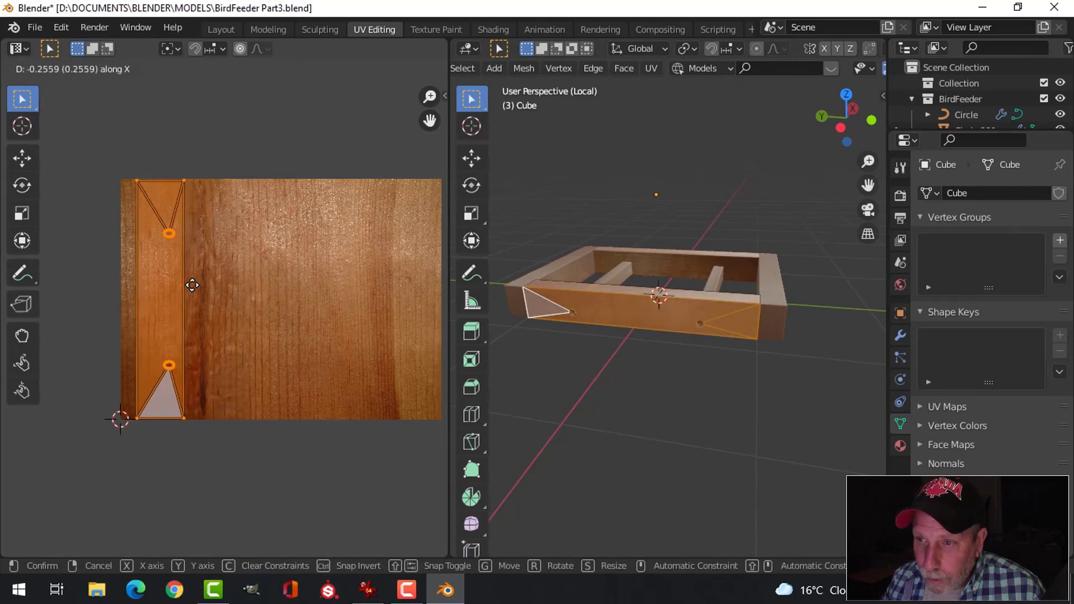
left_click(192, 285)
key("Tab")
scroll(659, 329, "up", 3)
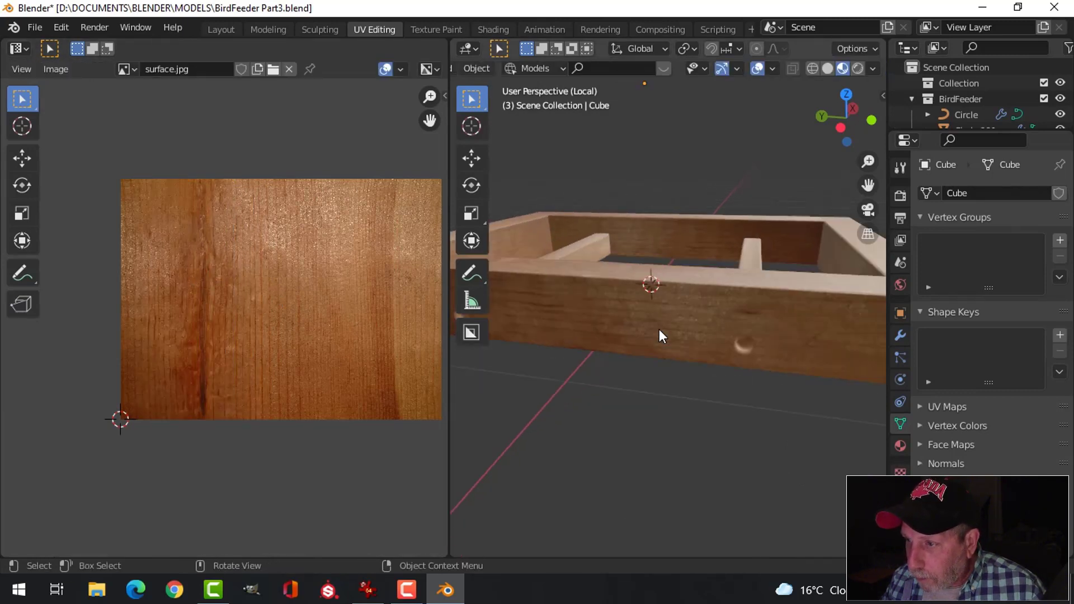
middle_click_drag(659, 328, 640, 317)
scroll(673, 313, "up", 2)
scroll(669, 313, "down", 5)
Edit the tray's end board, shift the UVs of its outer side faces to the right along X, and return to Object Mode.
left_click(631, 309)
key("Tab")
scroll(610, 311, "up", 3)
key("alt+a")
left_click(520, 331)
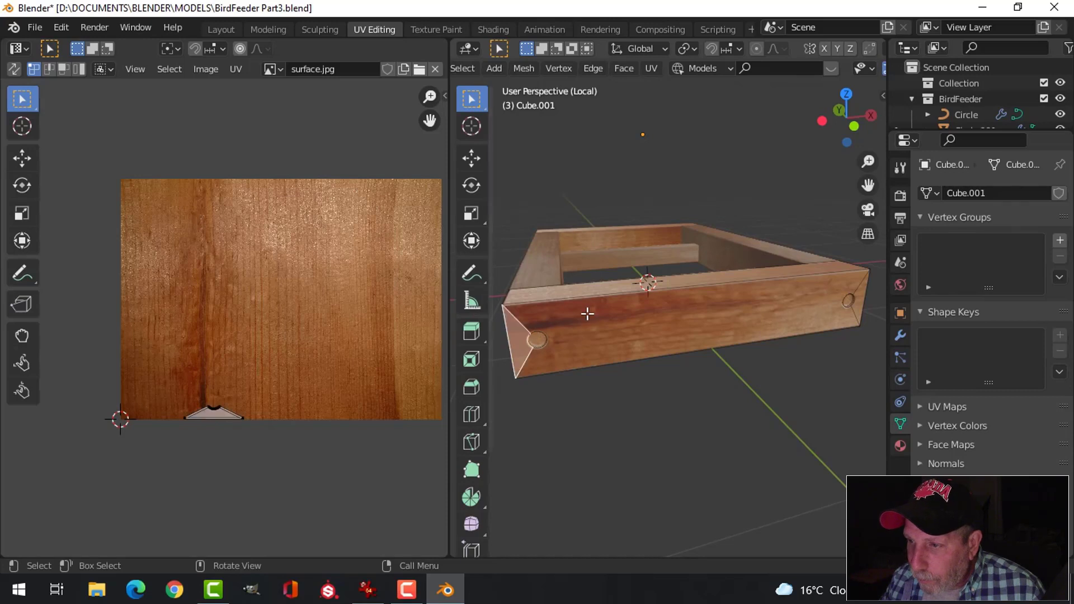
left_click(587, 314, "shift")
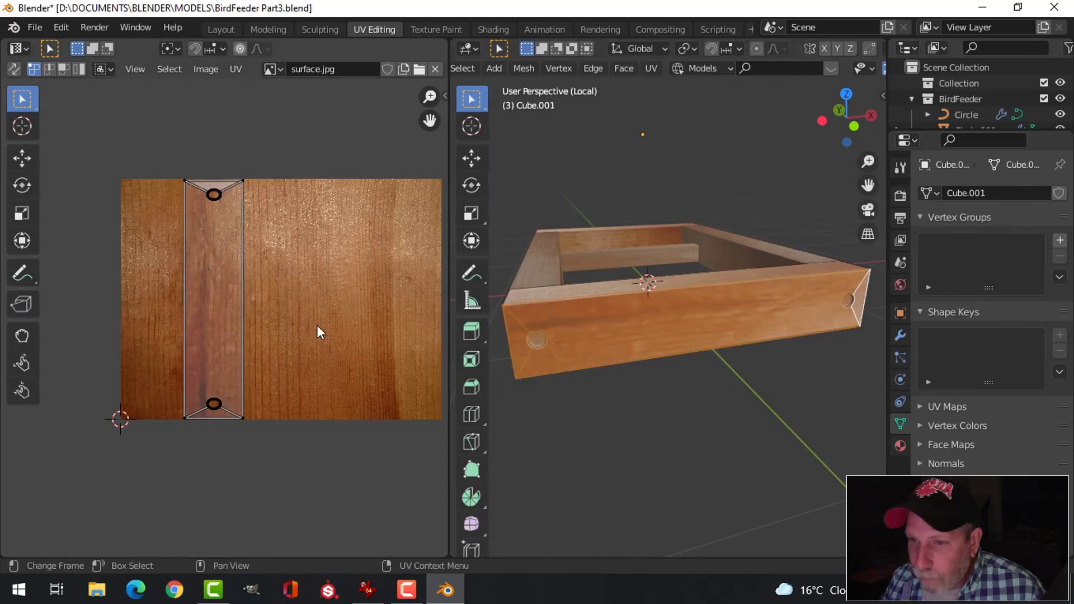
key("a")
key("g")
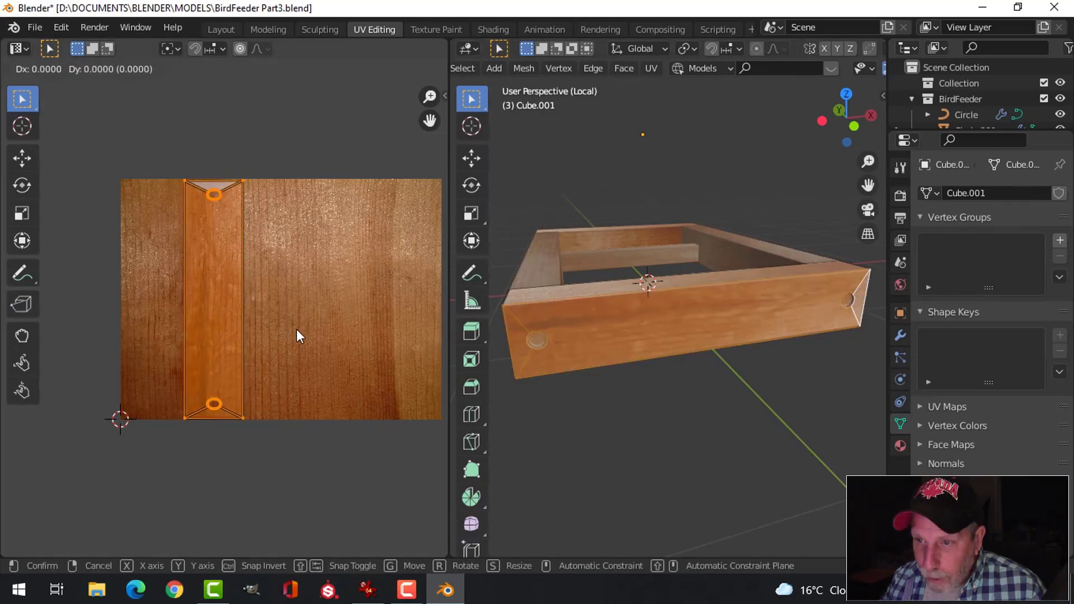
key("x")
left_click(330, 333)
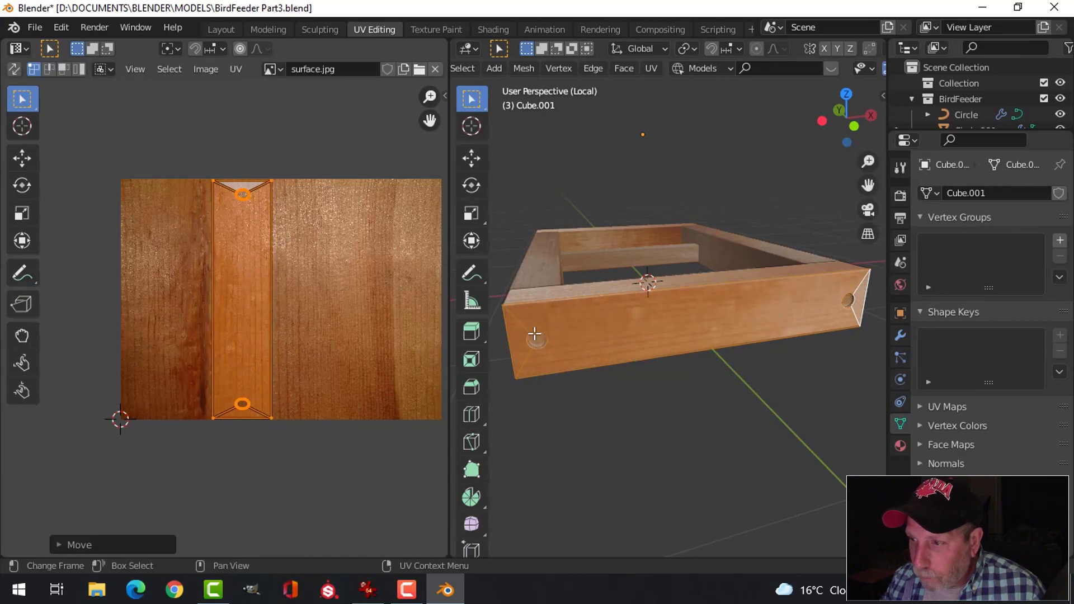
key("Tab")
key("alt+a")
Examine the wood grain on the tray frame's boards from several sides.
scroll(725, 323, "down", 4)
middle_click_drag(725, 323, 791, 338)
scroll(604, 333, "up", 2)
scroll(673, 345, "up", 4)
middle_click_drag(669, 338, 629, 315)
scroll(650, 337, "down", 3)
scroll(629, 351, "up", 4)
scroll(630, 350, "down", 4)
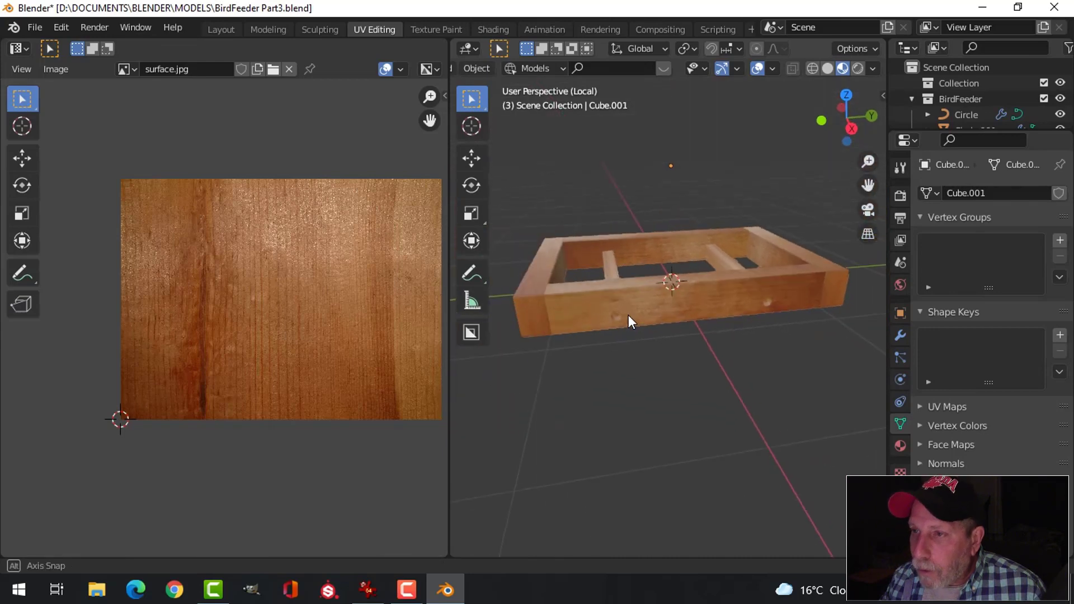
Return to the Shading workspace and bring the textured corner of the feeder's tray into close view.
left_click(494, 29)
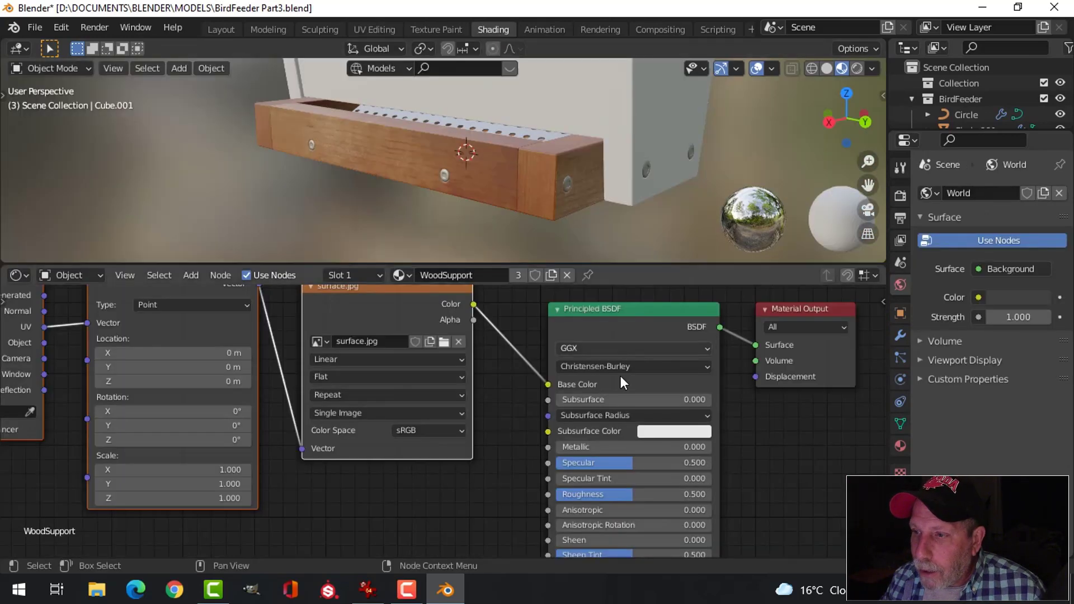
mouse_move(467, 177)
middle_mouse_down()
mouse_move(602, 185)
mouse_move(512, 192)
mouse_move(486, 327)
mouse_move(471, 186)
middle_mouse_up()
scroll(470, 194, "up", 5)
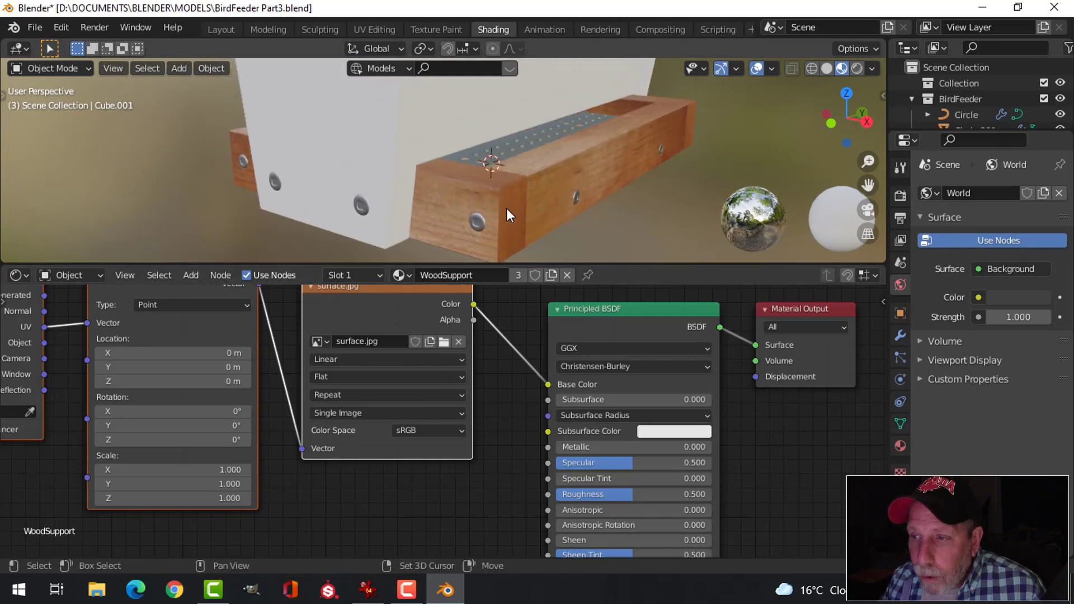
scroll(497, 208, "up", 1)
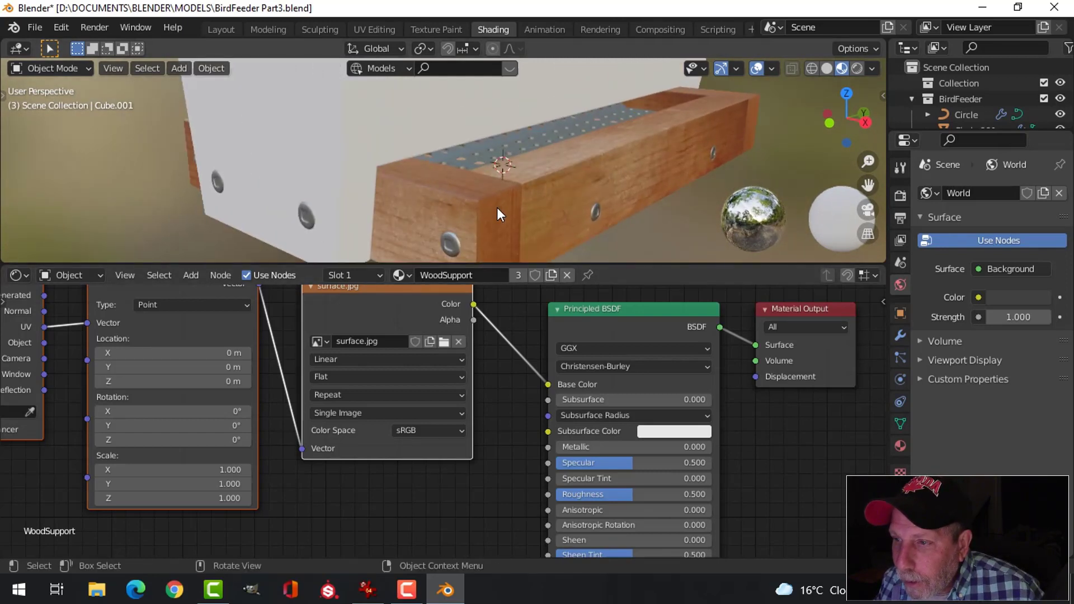
scroll(498, 209, "down", 1)
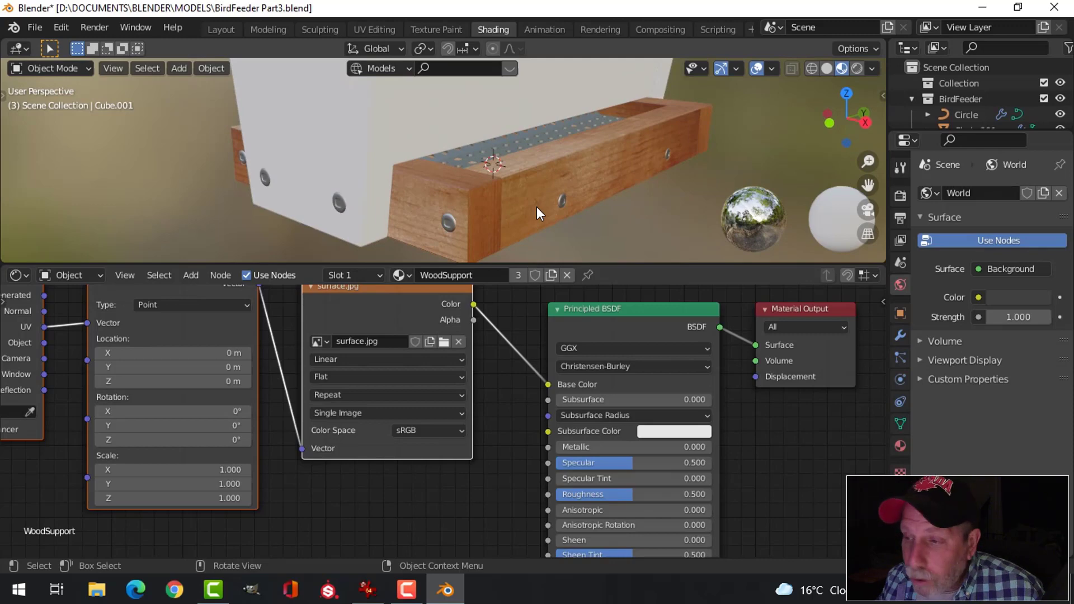
mouse_move(536, 206)
middle_mouse_down()
mouse_move(464, 213)
mouse_move(502, 189)
mouse_move(577, 189)
mouse_move(579, 198)
mouse_move(533, 199)
middle_mouse_up()
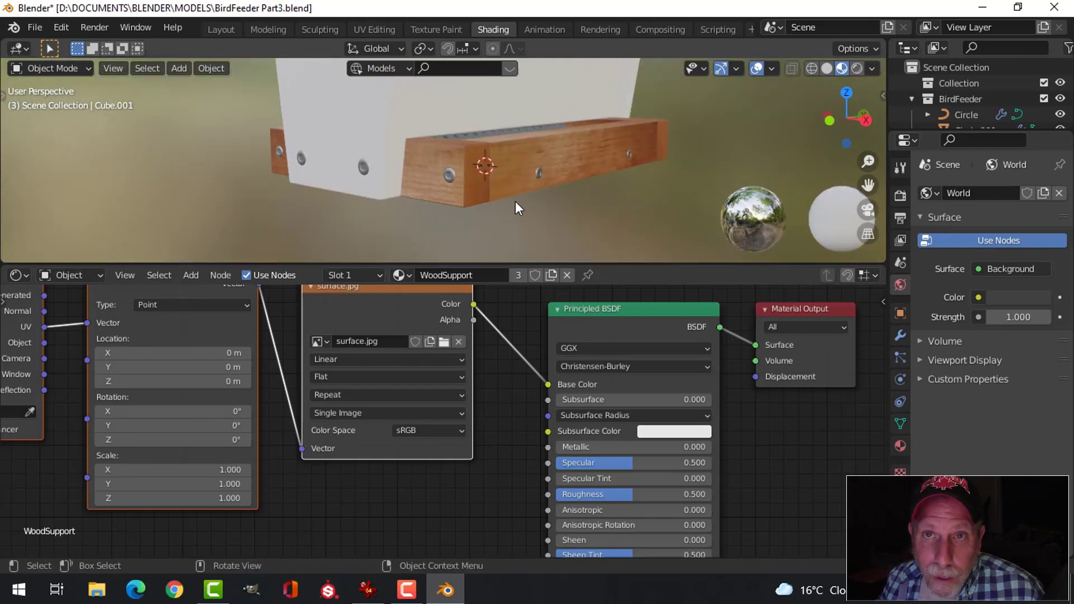
Maximize the WoodSupport node editor and add a Bump node below the surface.jpg image texture node.
scroll(445, 418, "down", 4)
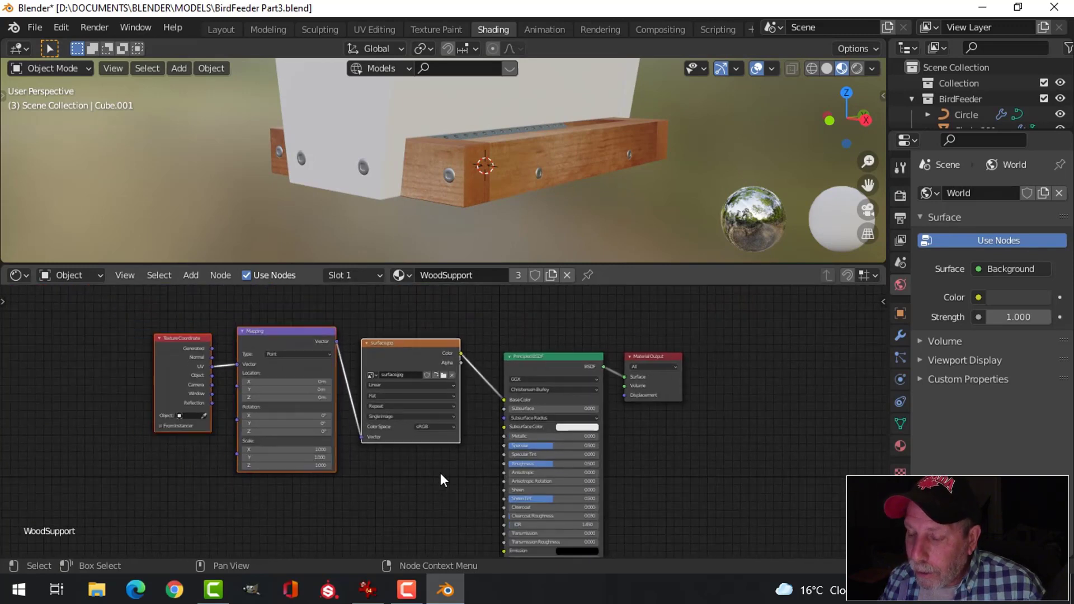
middle_click_drag(441, 474, 513, 446)
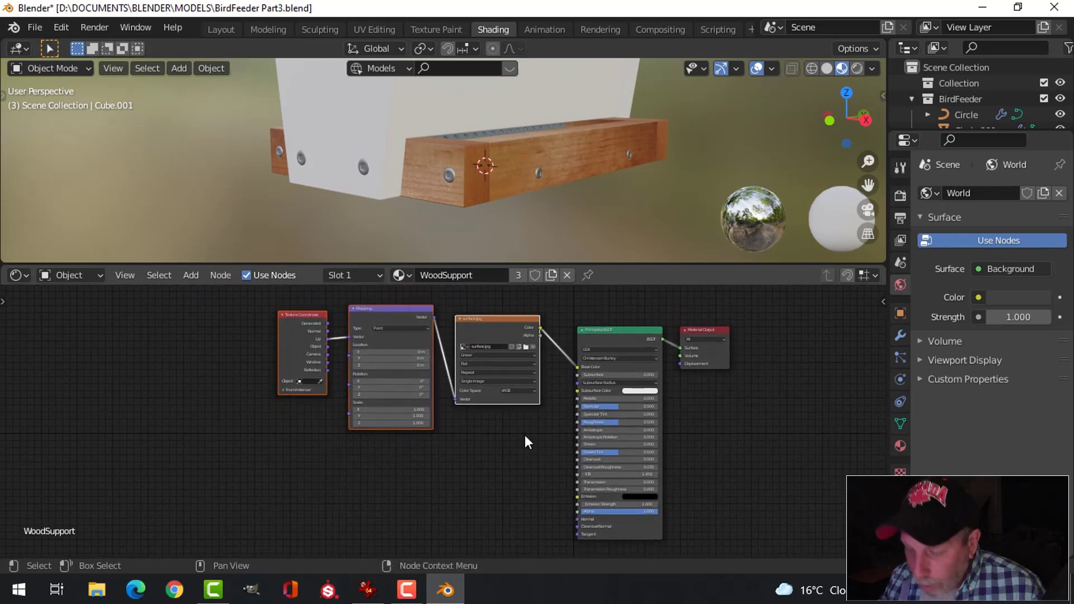
key("ctrl+space")
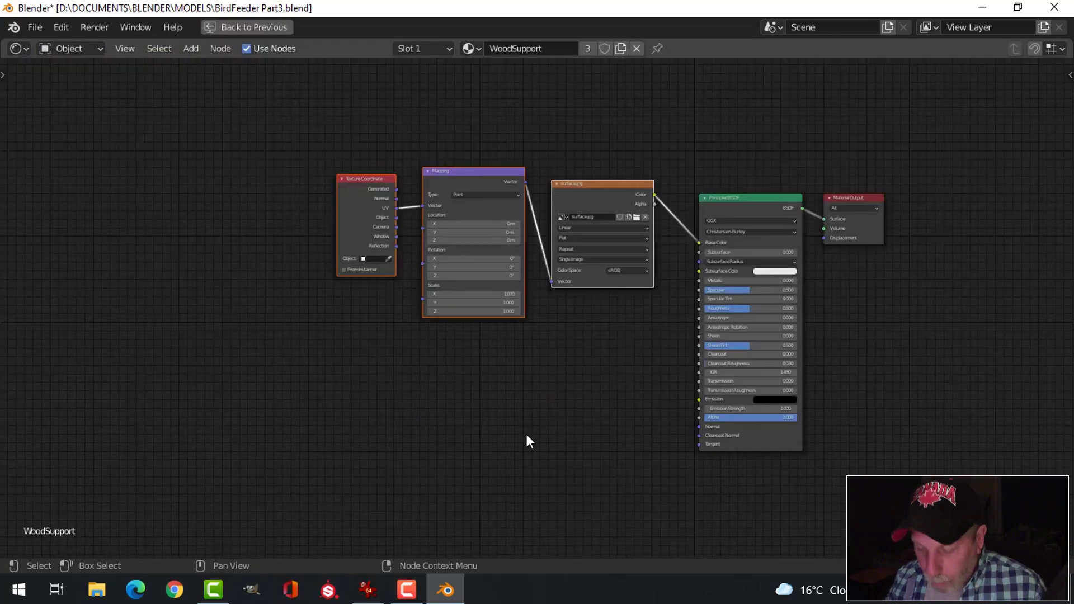
scroll(597, 415, "up", 2)
middle_click_drag(597, 415, 510, 348)
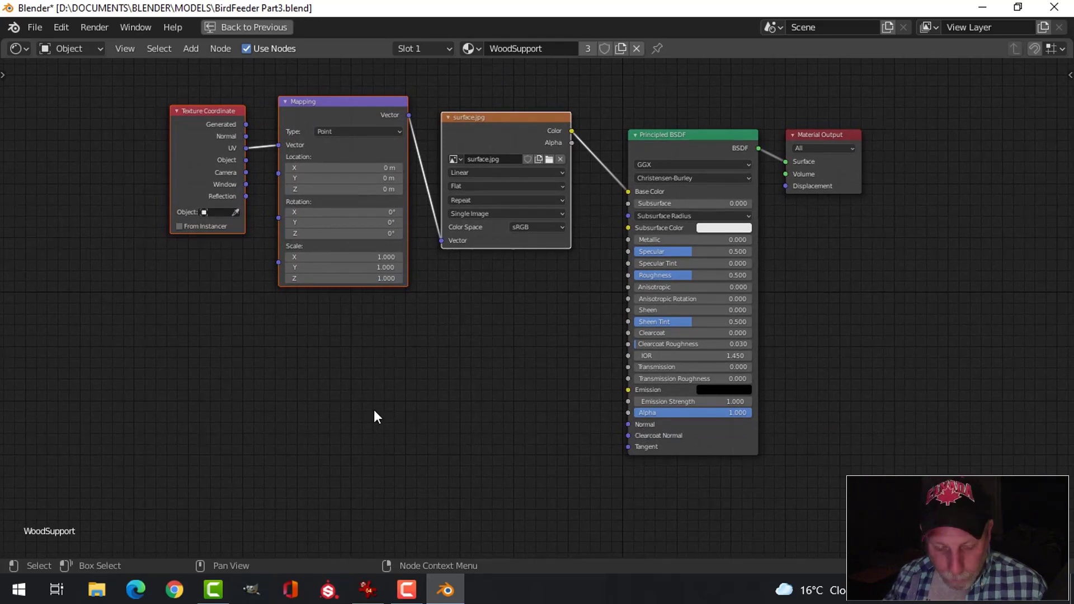
scroll(414, 392, "down", 1)
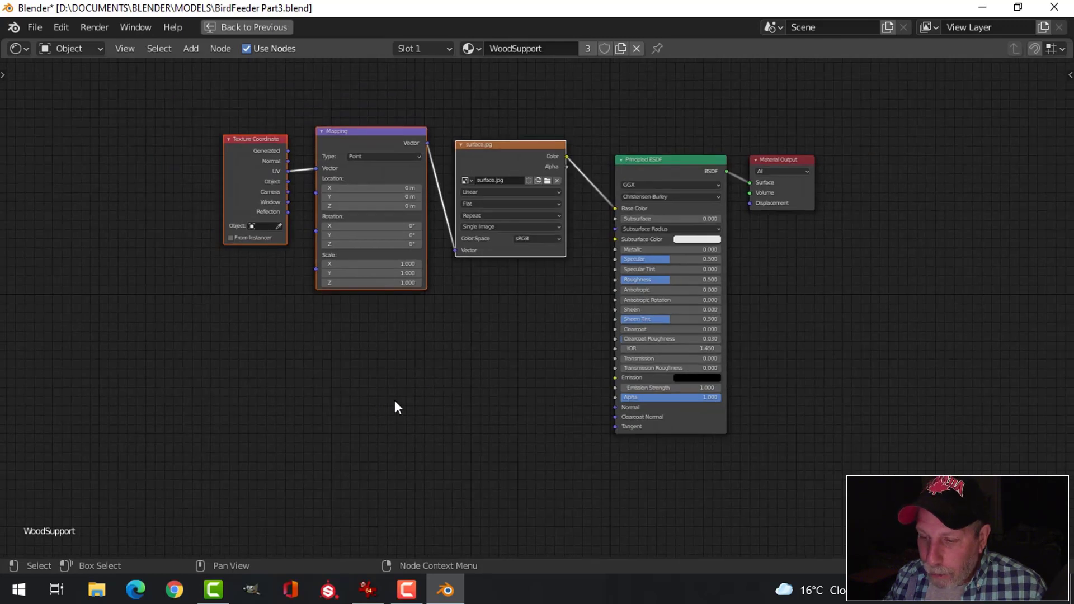
key("shift+a")
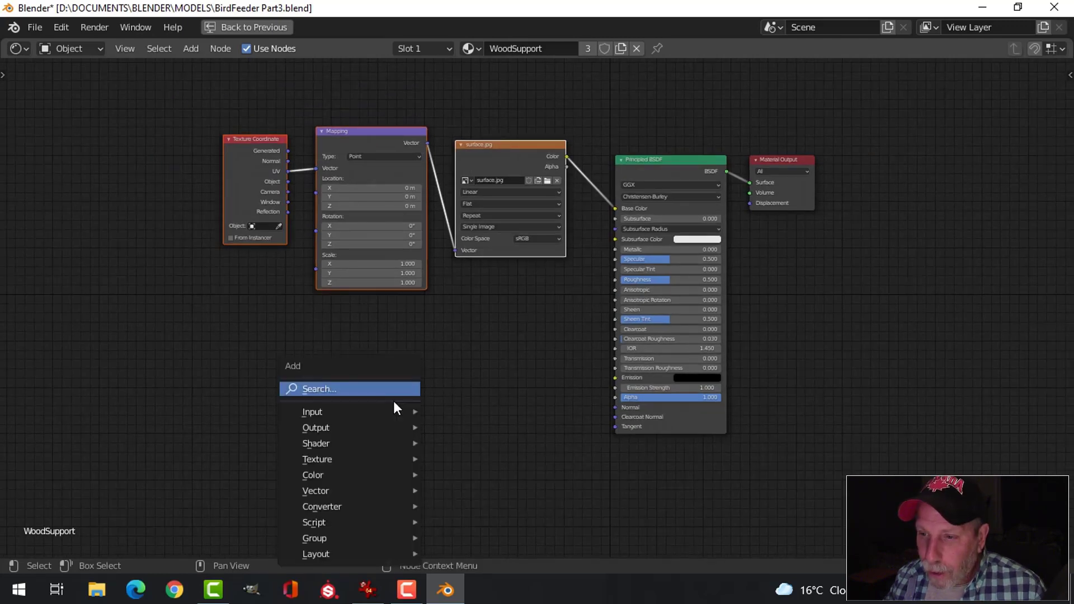
mouse_move(335, 494)
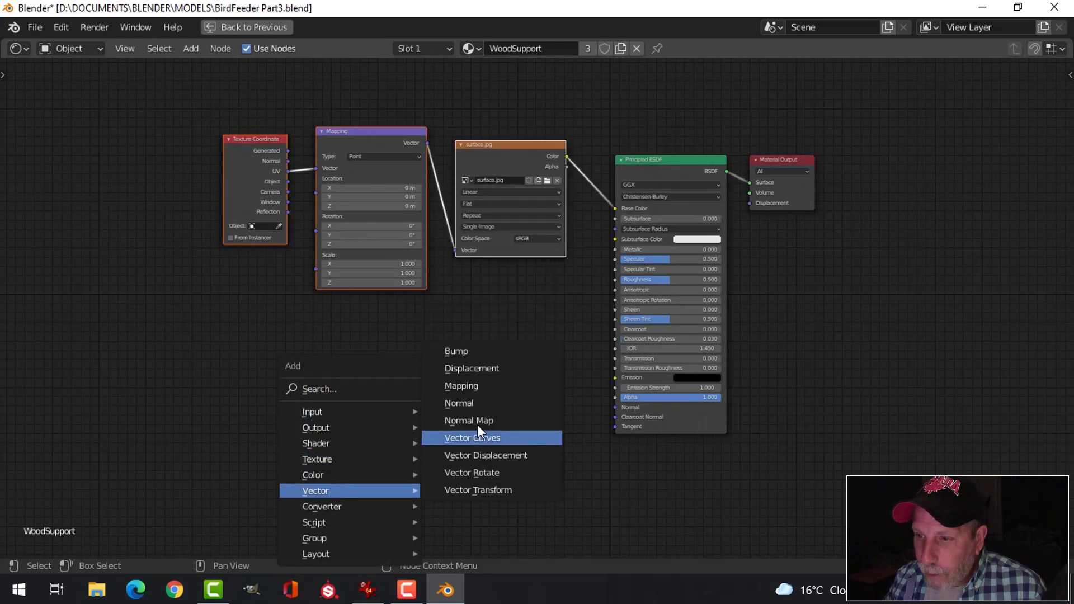
left_click(488, 351)
left_click(484, 363)
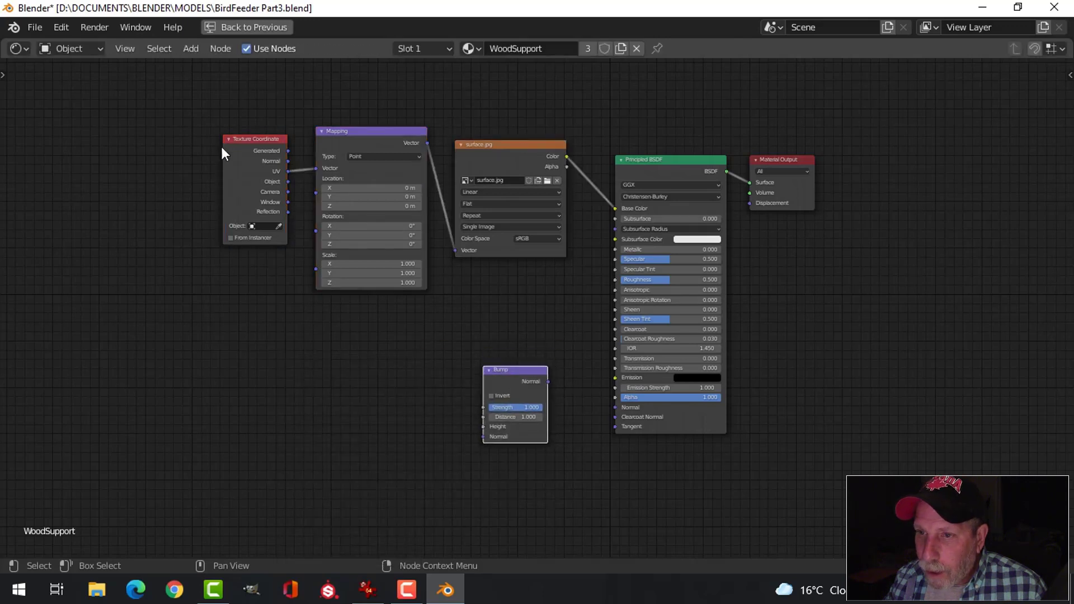
Move the Texture Coordinate, Mapping and surface.jpg nodes together, farther away from the Principled BSDF, to make room.
left_click_drag(174, 122, 545, 209)
key("g")
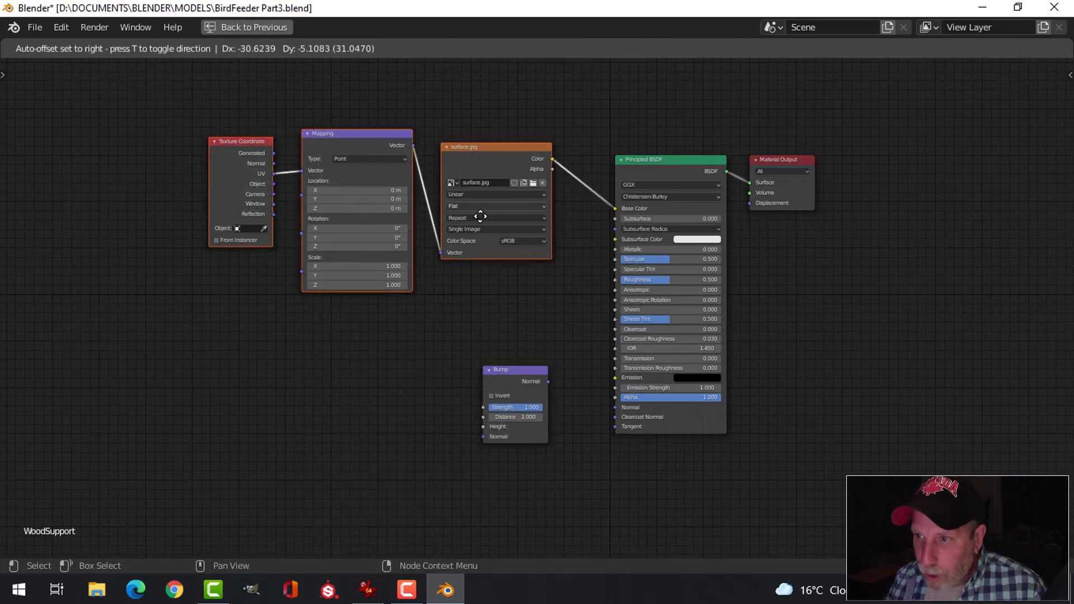
left_click(363, 182)
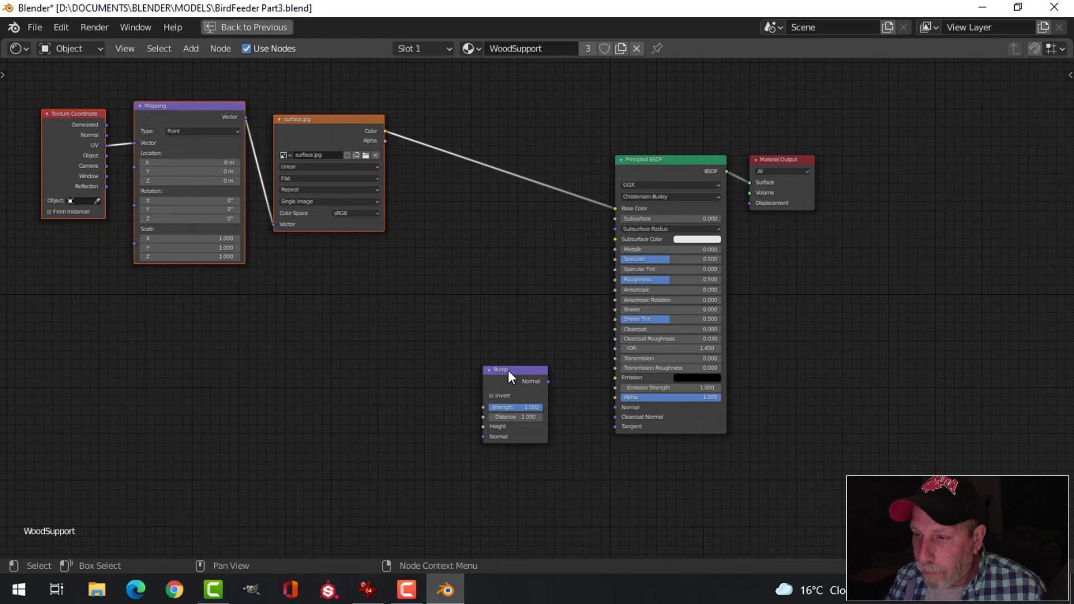
Link the Bump node's Normal output to the Principled BSDF's Normal input and the surface.jpg Color output to the Bump's Height.
left_click_drag(507, 370, 629, 428)
scroll(578, 376, "up", 1)
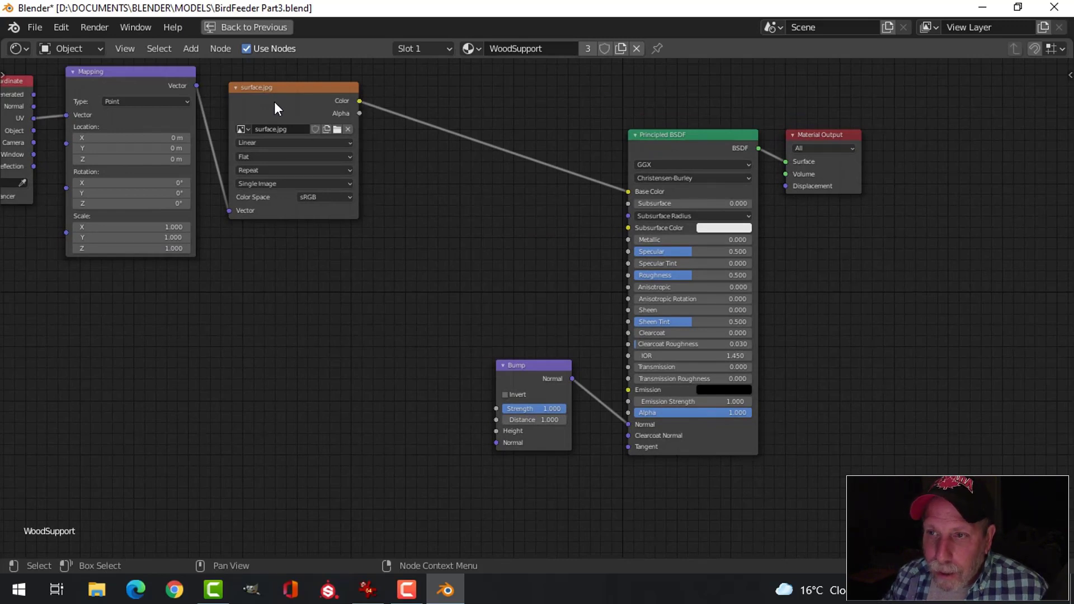
left_click_drag(360, 102, 497, 430)
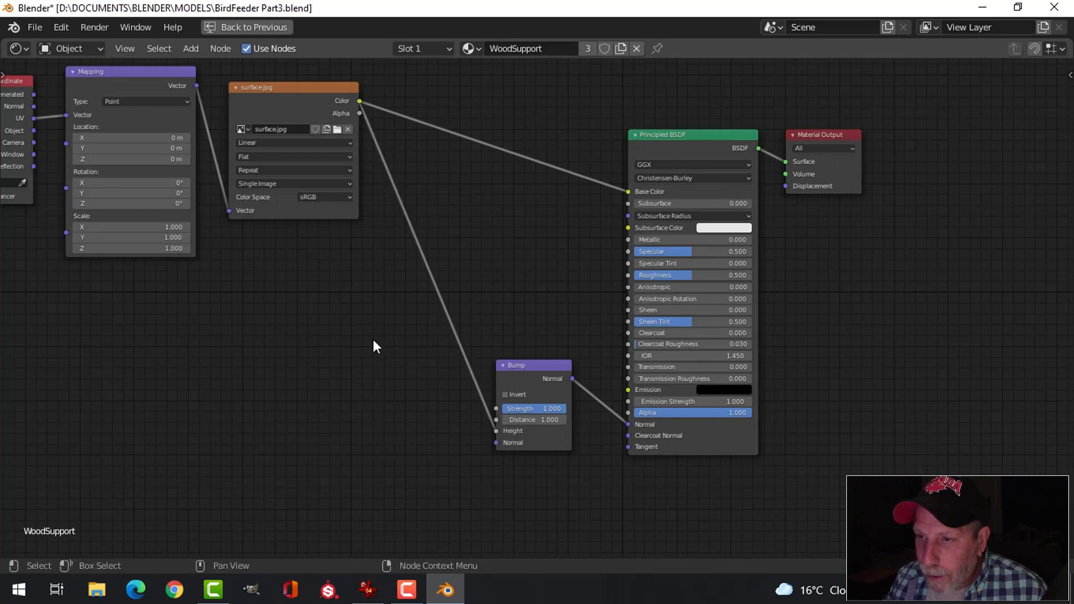
Insert a ColorRamp node into the link between surface.jpg and the Bump node's Height, and restore the Shading layout.
key("shift+a")
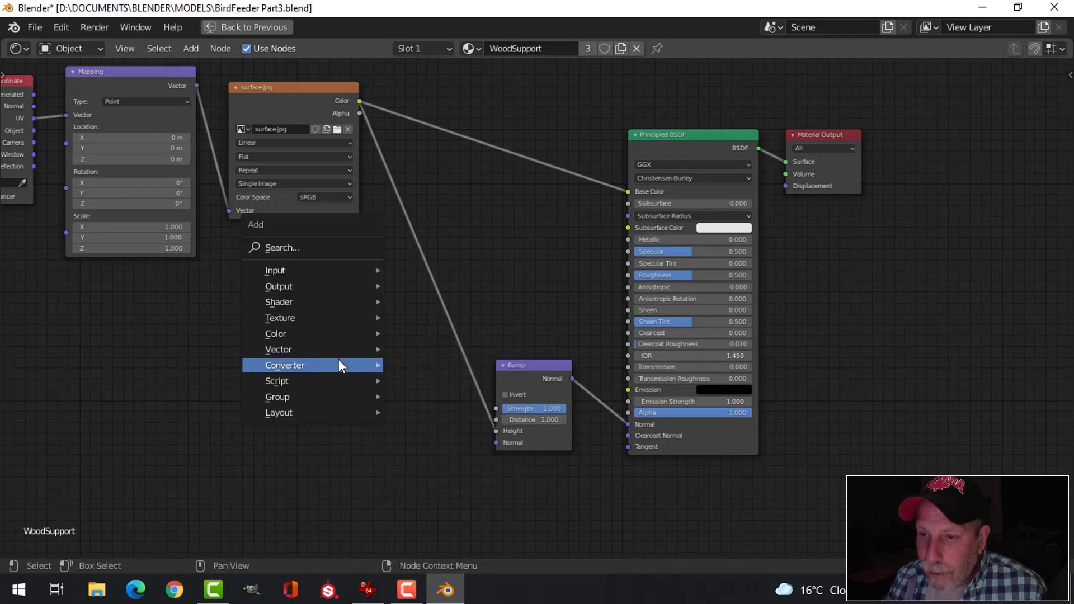
mouse_move(339, 363)
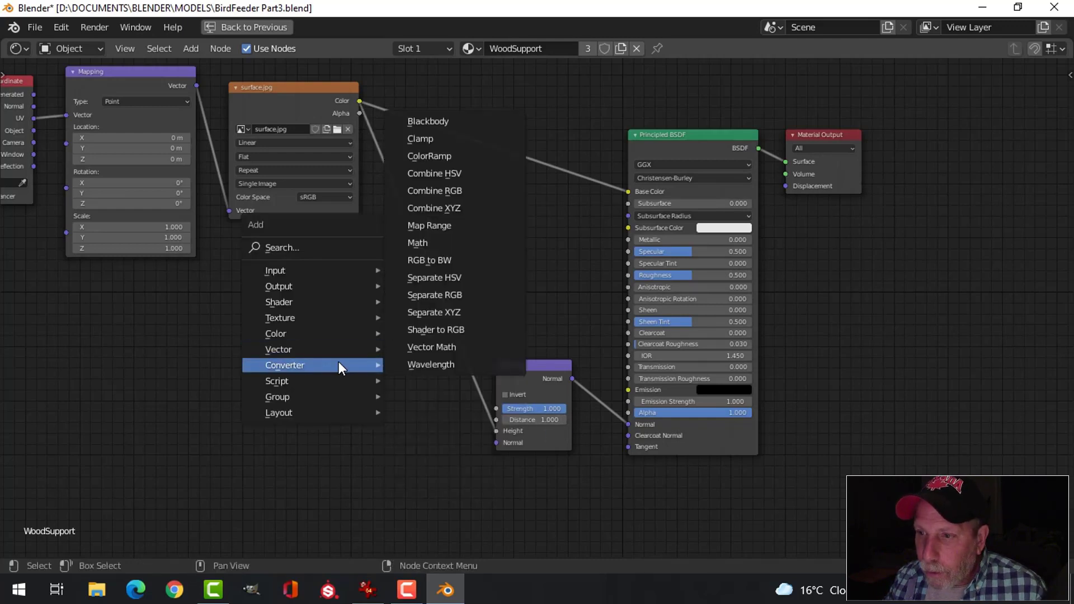
left_click(434, 157)
left_click(395, 234)
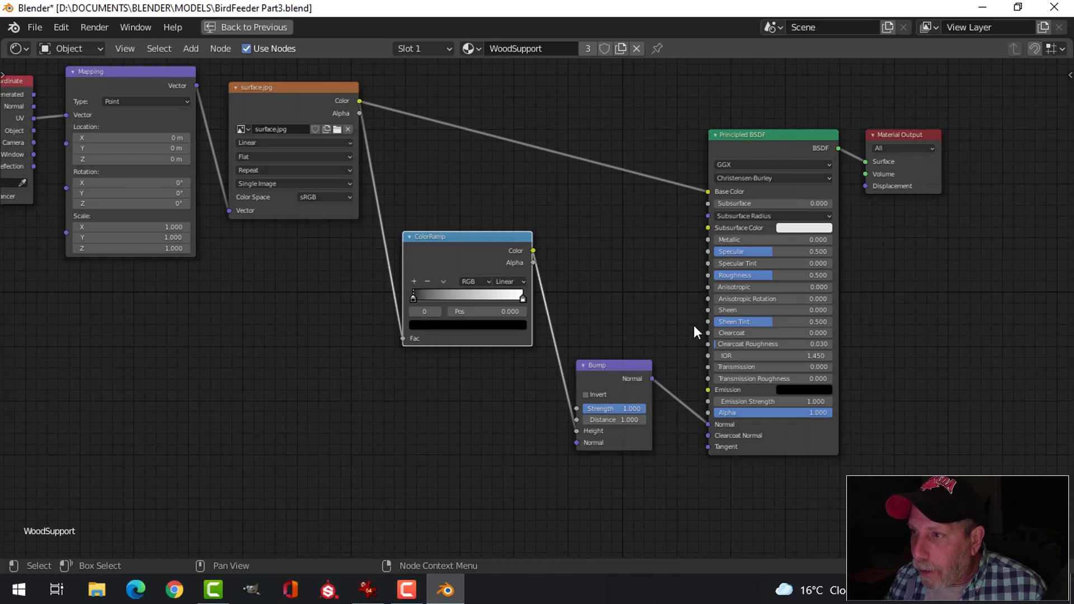
key("ctrl+space")
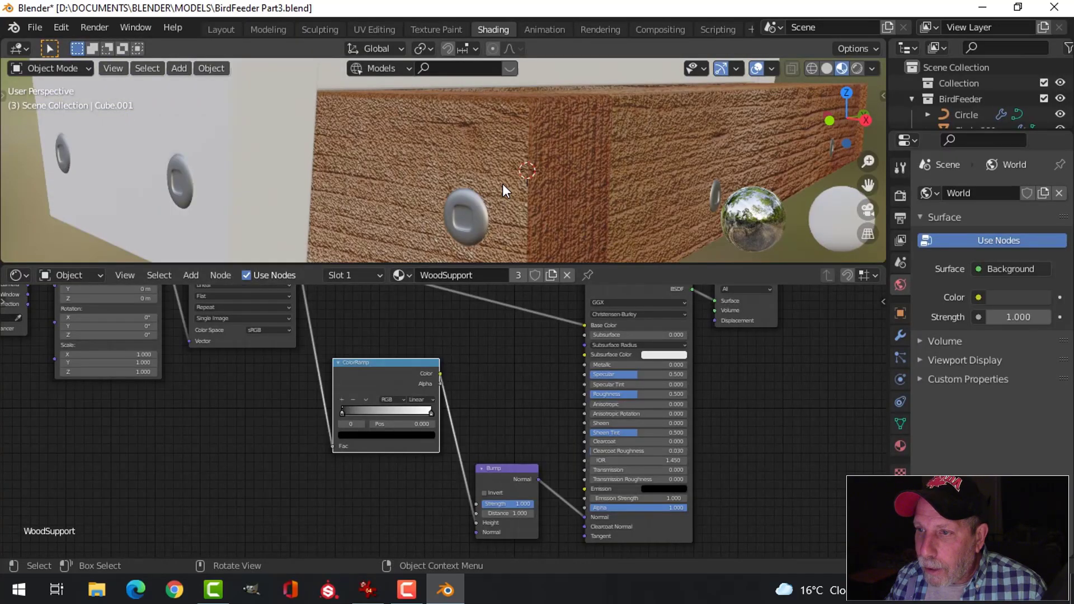
Set the Bump node's Strength to 0.03.
scroll(541, 171, "down", 1)
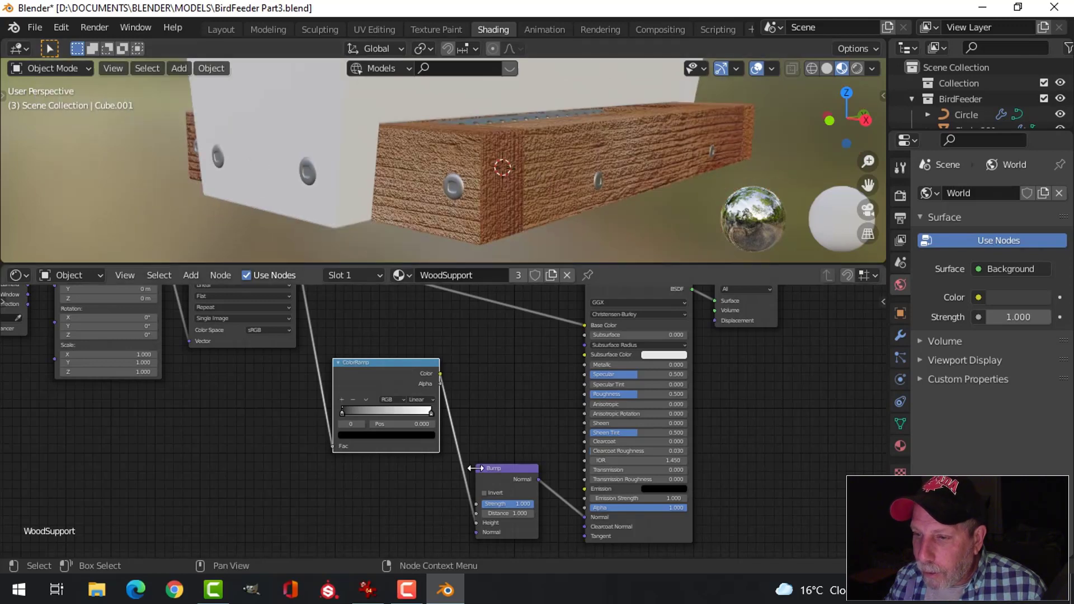
scroll(508, 452, "up", 1)
middle_click_drag(508, 437, 515, 366, "shift")
scroll(537, 446, "up", 2)
left_click(597, 452)
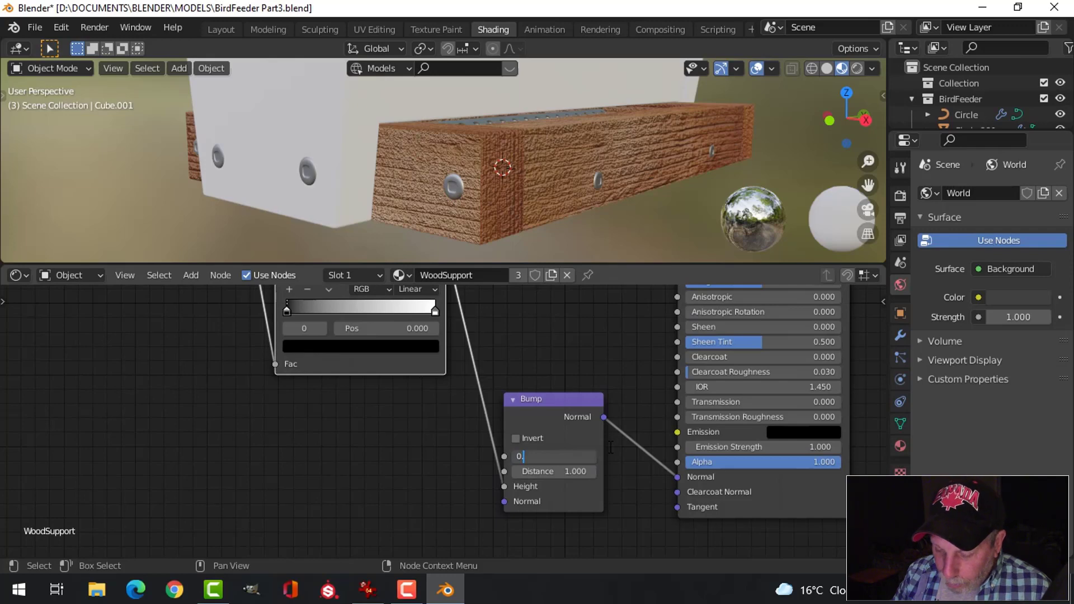
key("Return")
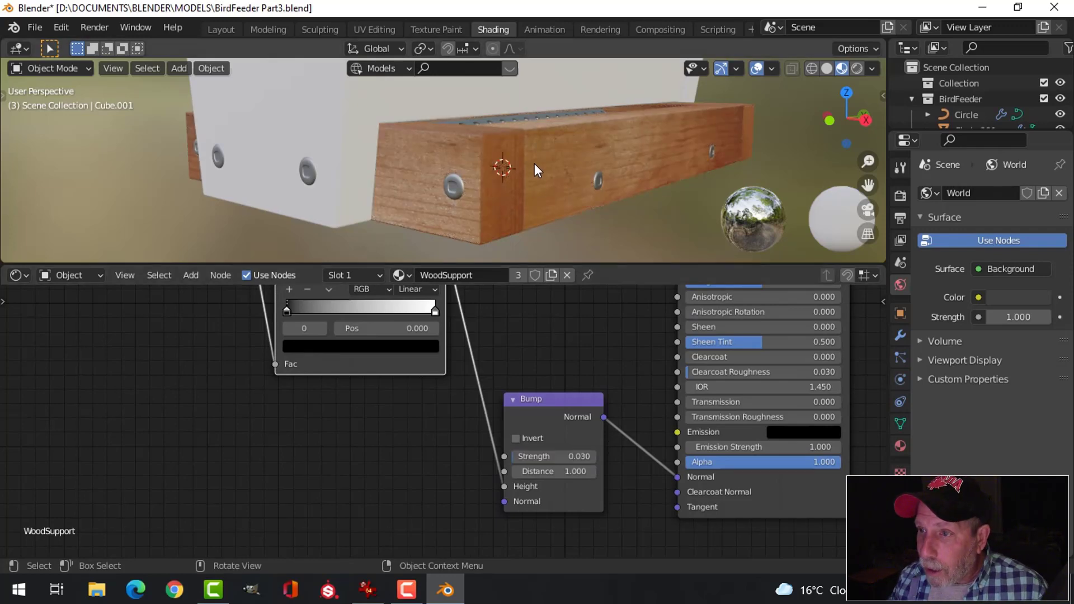
Inspect the tray corner's wood bump up close and set the Bump node's Strength to 0.05.
scroll(535, 163, "up", 2)
mouse_move(538, 179)
middle_mouse_down()
mouse_move(532, 186)
mouse_move(548, 185)
middle_mouse_up()
left_click(553, 456)
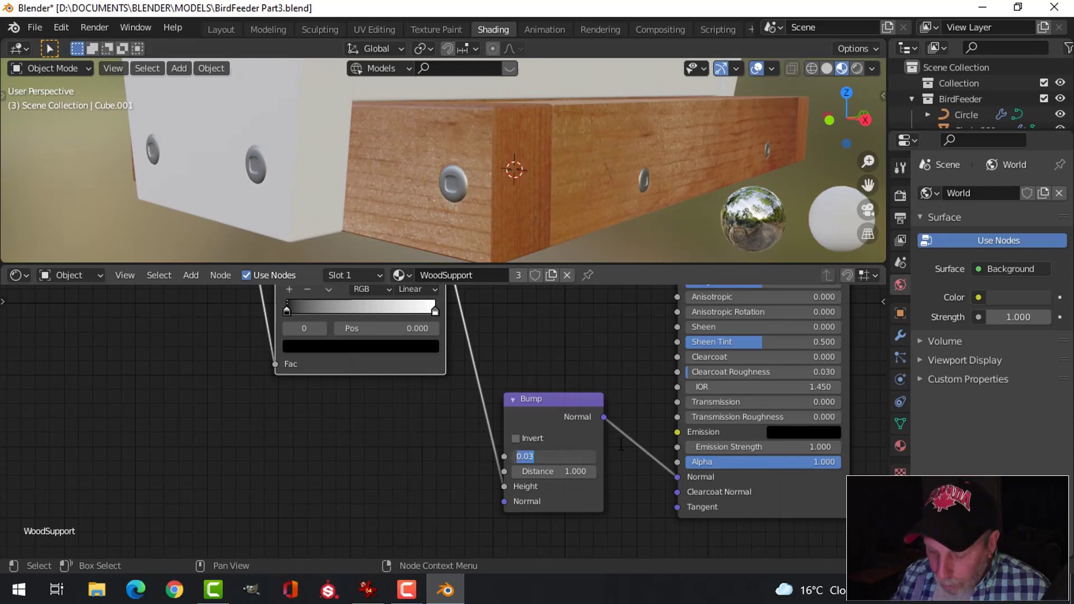
key("Return")
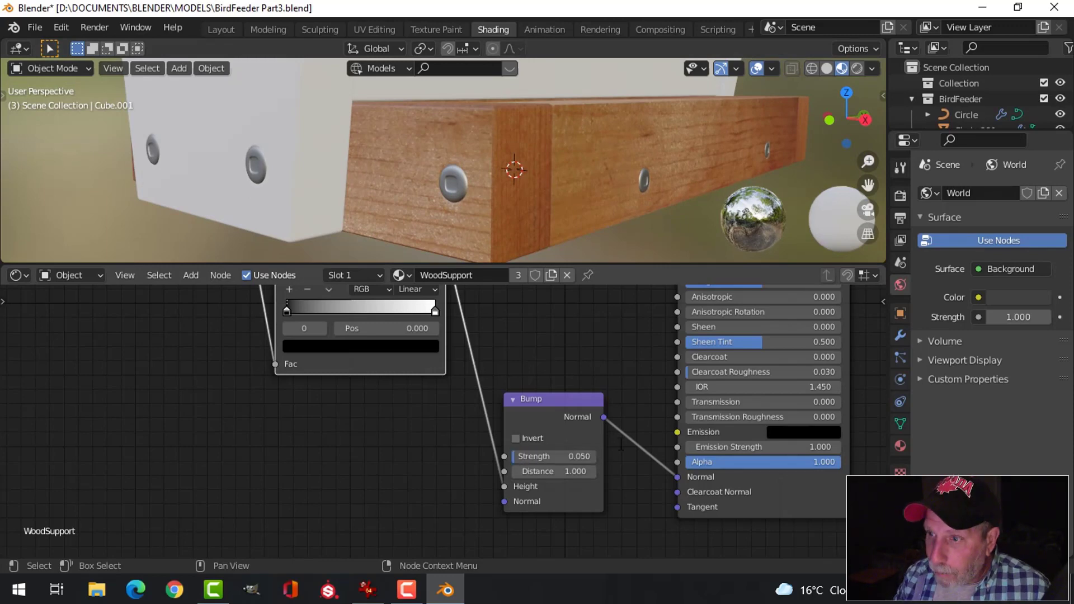
Select the bird feeder's roof and switch to the UV Editing workspace.
middle_click_drag(625, 216, 539, 196)
scroll(506, 199, "up", 5)
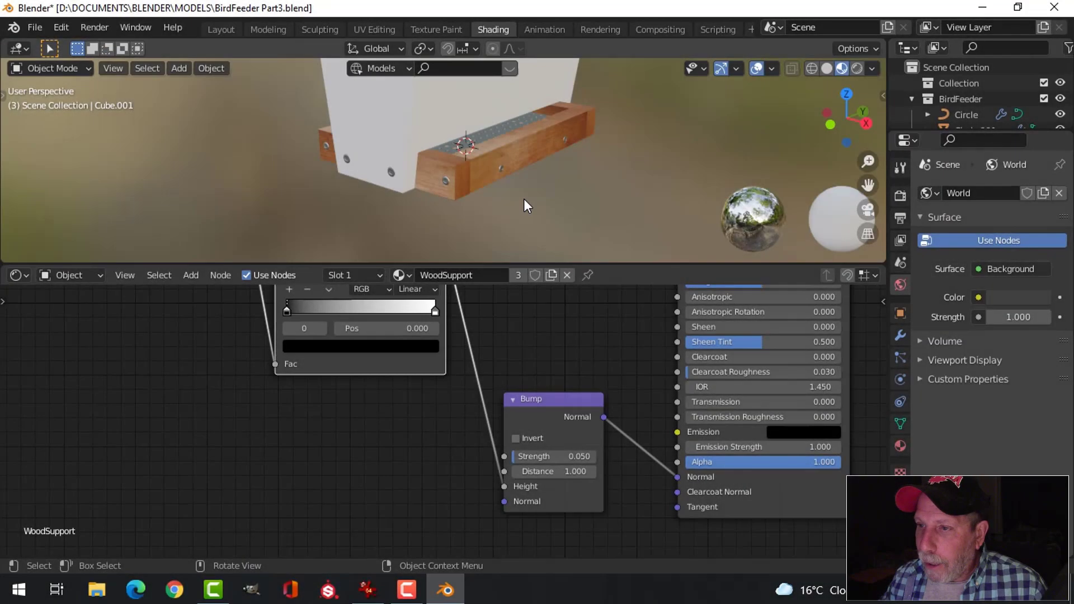
mouse_move(524, 199)
middle_mouse_down()
mouse_move(527, 170)
mouse_move(517, 192)
middle_mouse_up()
scroll(511, 192, "up", 5)
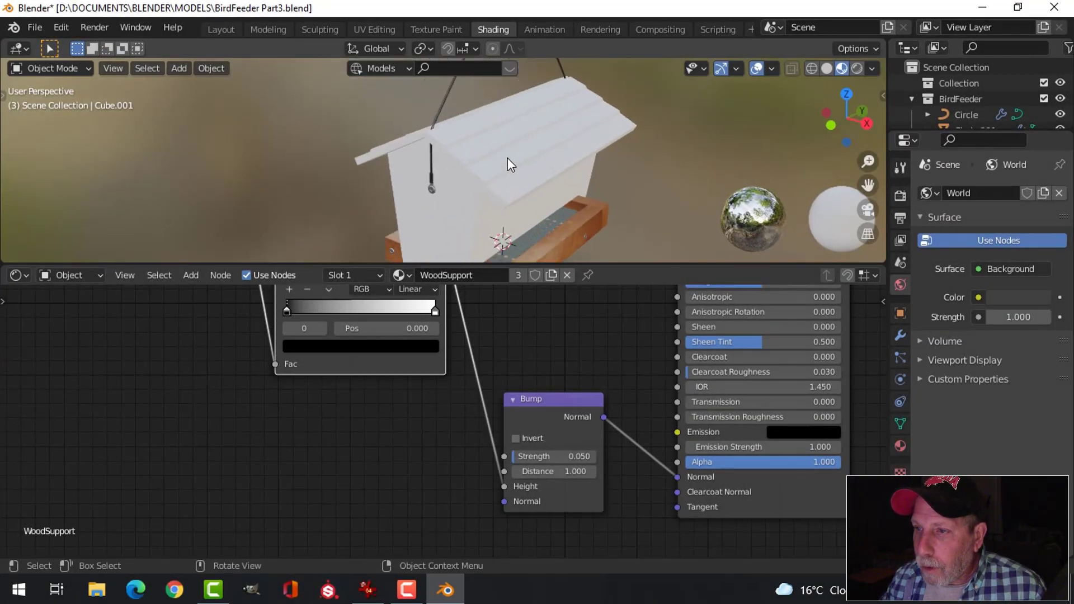
left_click(507, 157)
middle_click_drag(544, 202, 558, 184)
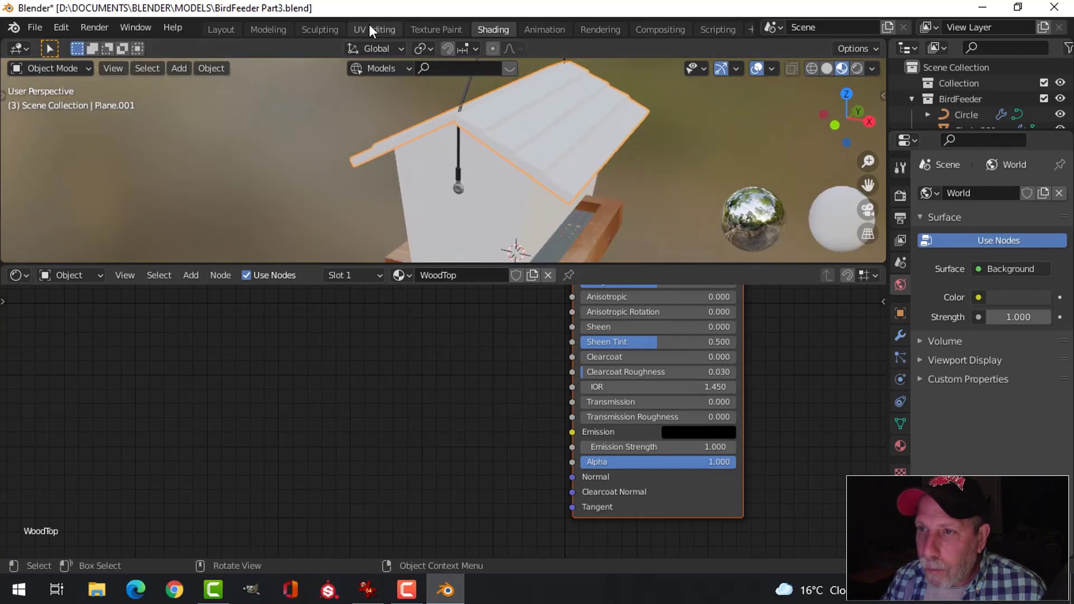
left_click(374, 29)
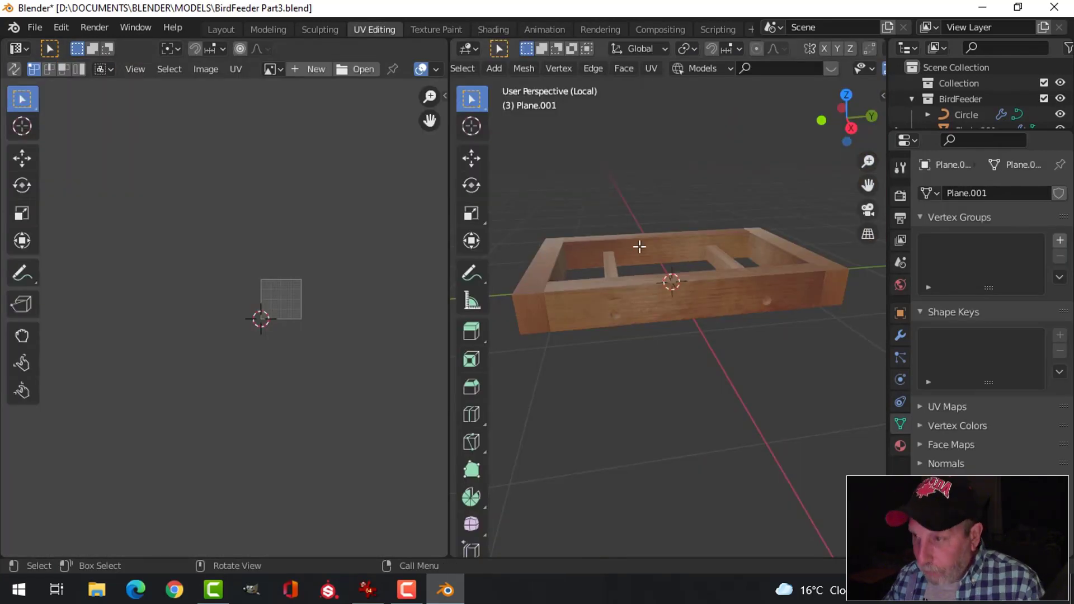
Leave local view and Edit Mode so the whole feeder is shown, and save the file.
key("KP_Divide")
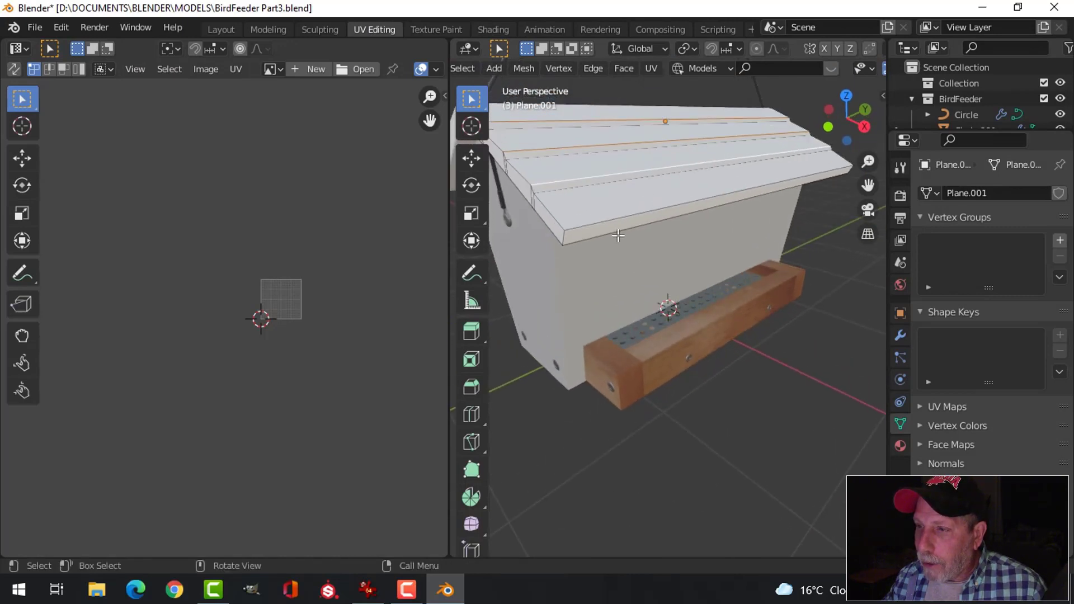
scroll(618, 236, "down", 5)
key("Tab")
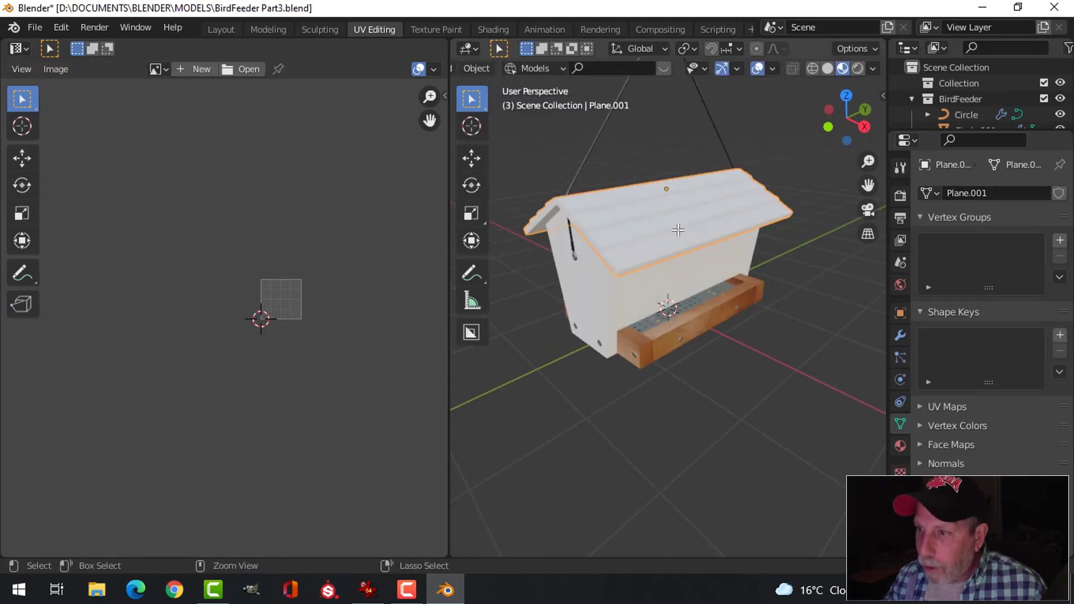
key("ctrl+s")
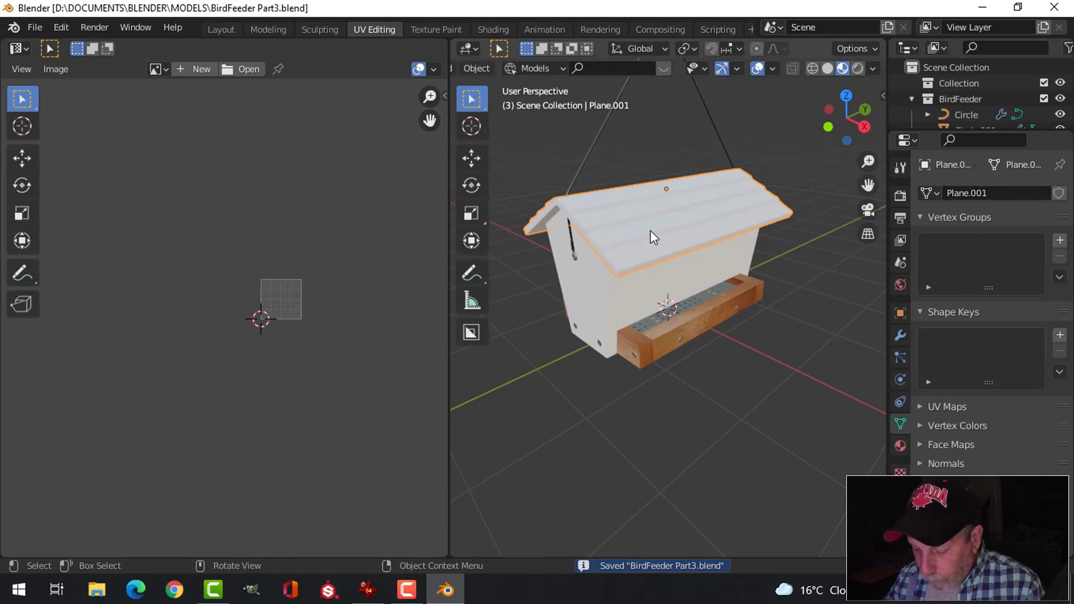
Isolate the roof in local view and enter Edit Mode, with the end of its overlapping boards in view.
key("KP_Divide")
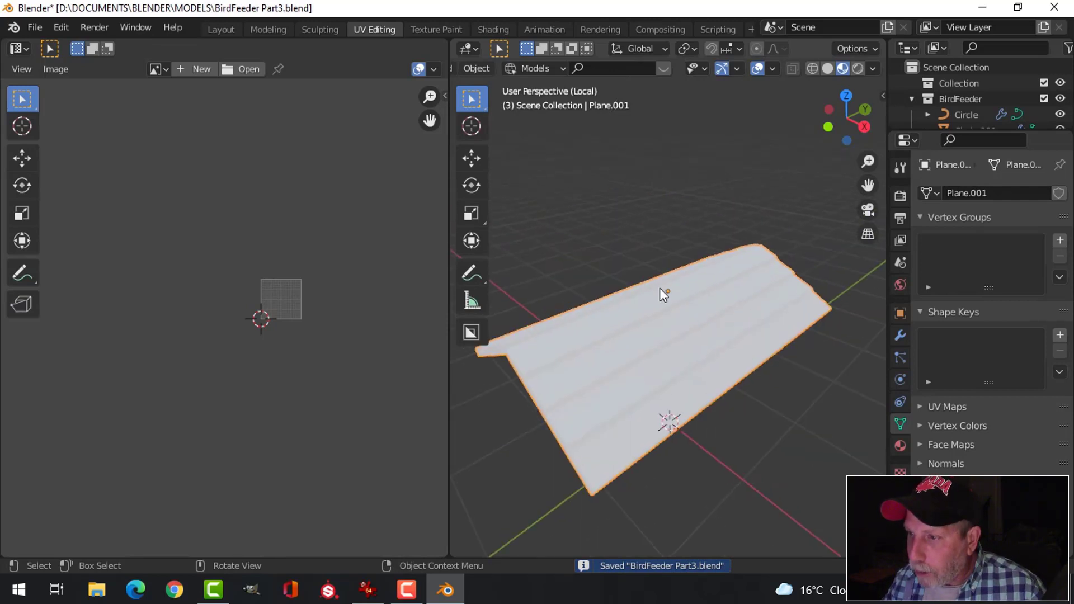
scroll(660, 289, "up", 4)
scroll(717, 275, "down", 2)
middle_click_drag(691, 294, 720, 256, "shift")
key("Tab")
scroll(630, 288, "up", 2)
middle_click_drag(629, 288, 661, 276)
scroll(638, 276, "down", 2)
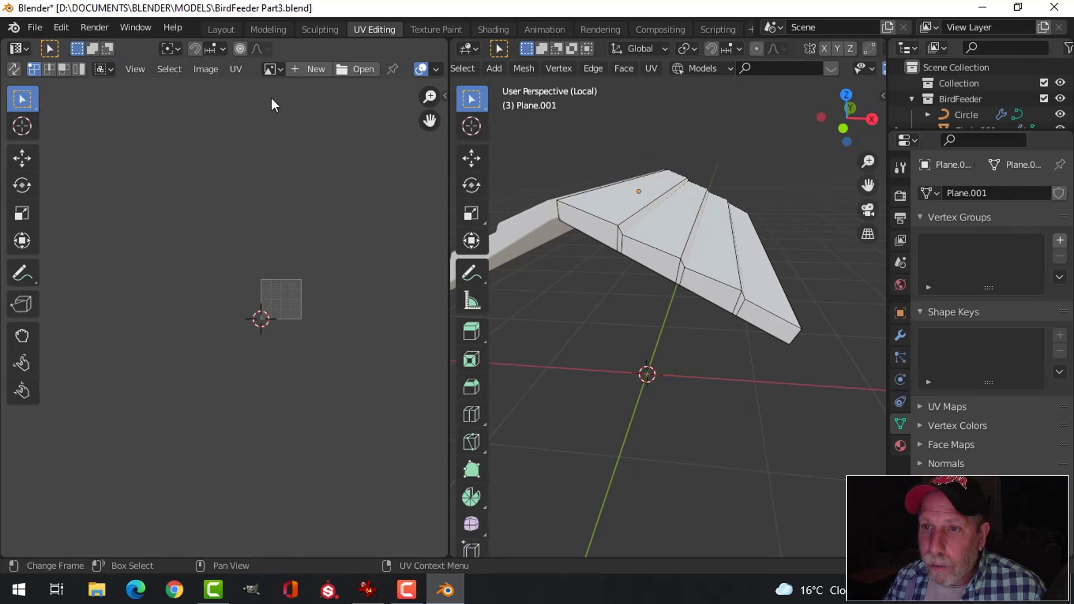
scroll(66, 69, "down", 4)
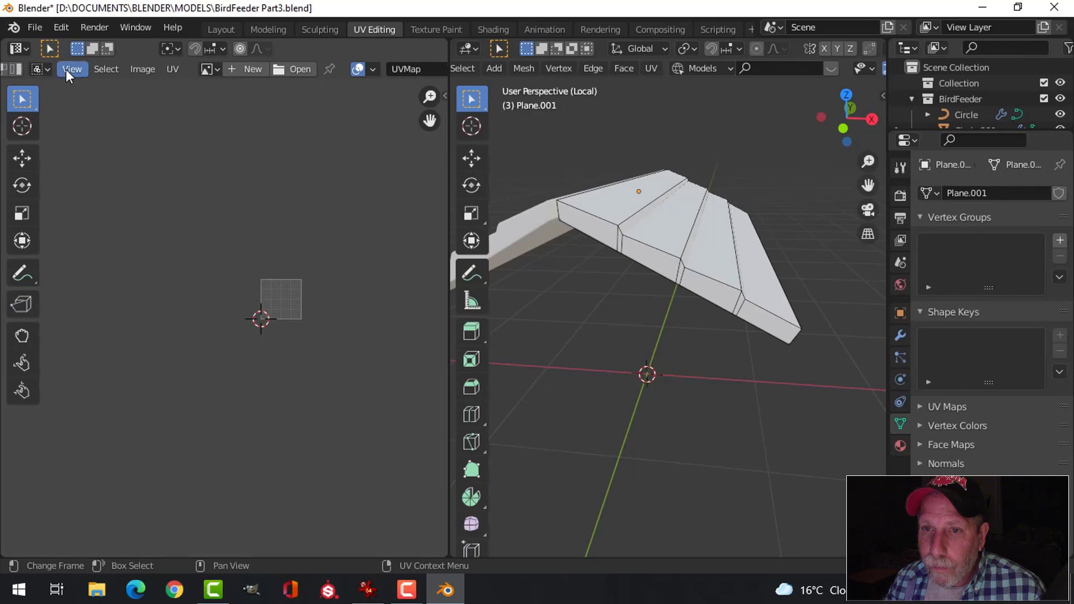
scroll(66, 69, "up", 4)
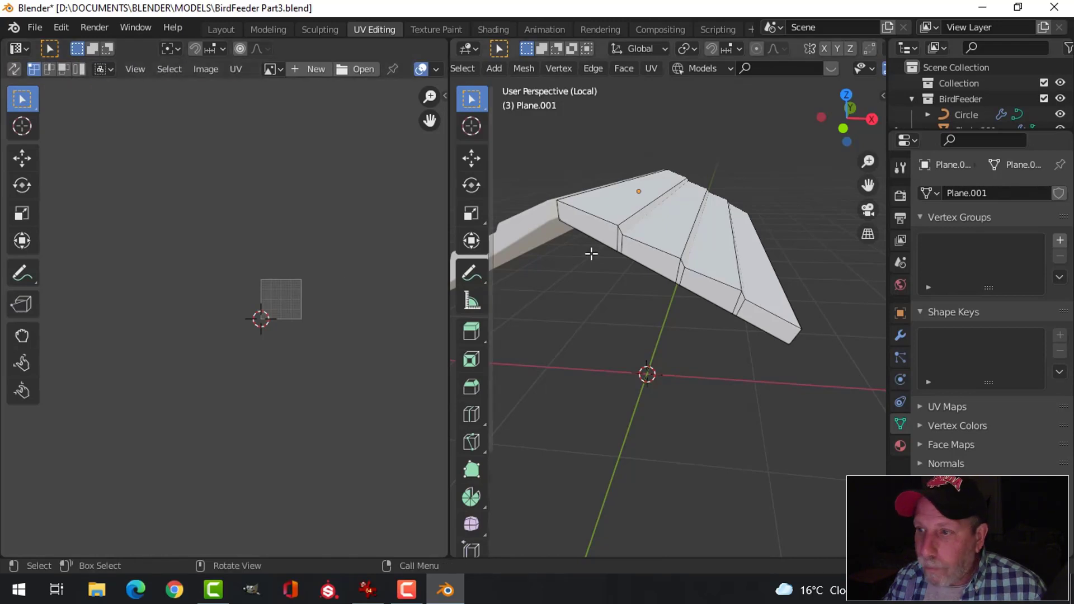
Select the edge loops around the roof panel's board ends, lower edge and ridge edge, and mark them as seams.
left_click(661, 259, "alt")
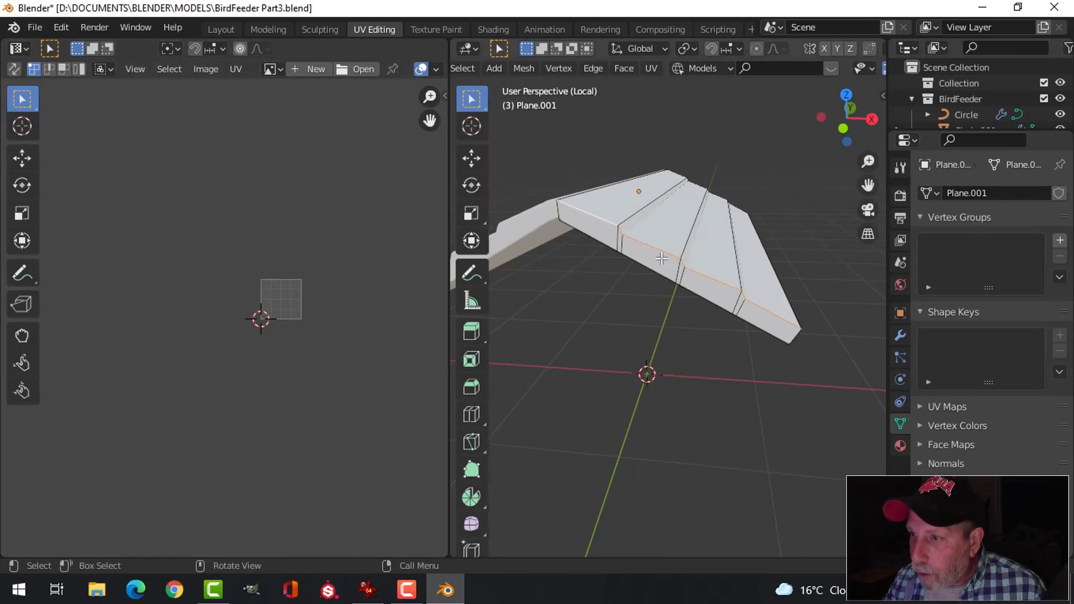
left_click(558, 208, "alt")
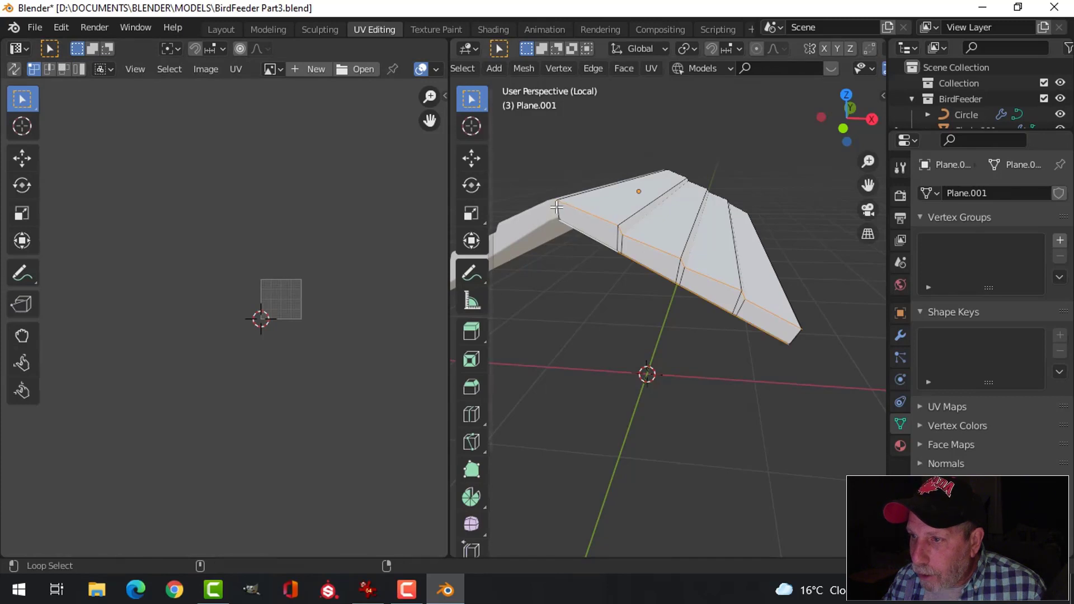
middle_click_drag(647, 265, 594, 257)
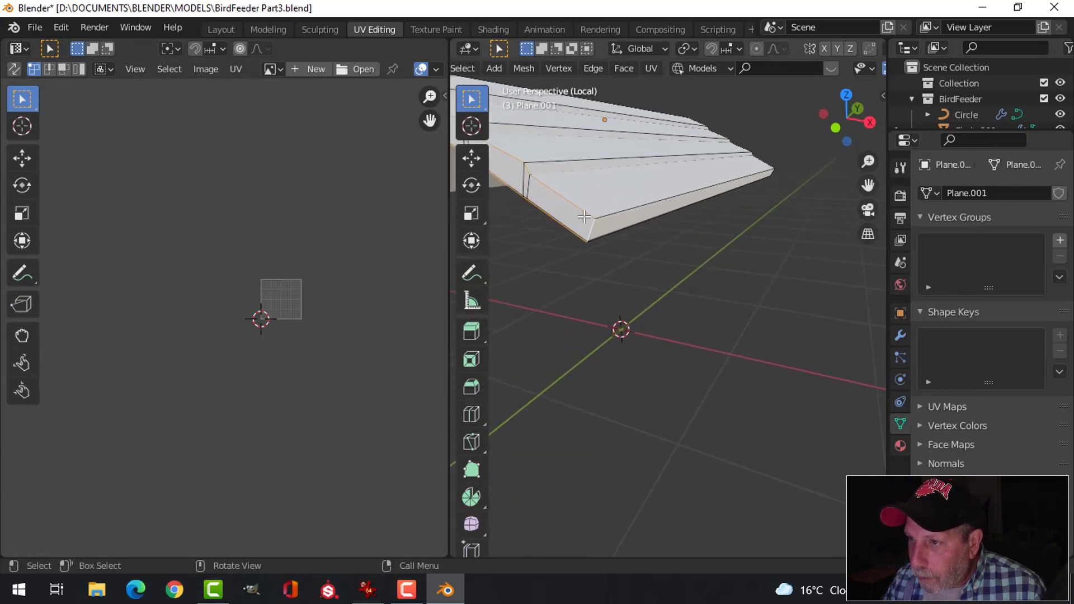
middle_click_drag(554, 195, 659, 242)
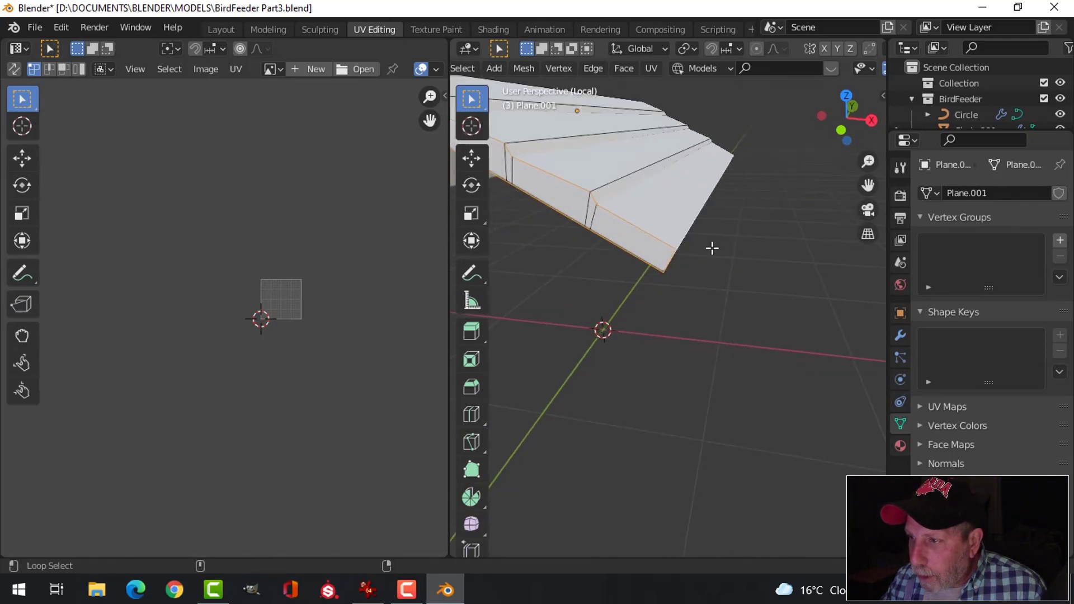
middle_click_drag(742, 257, 576, 295)
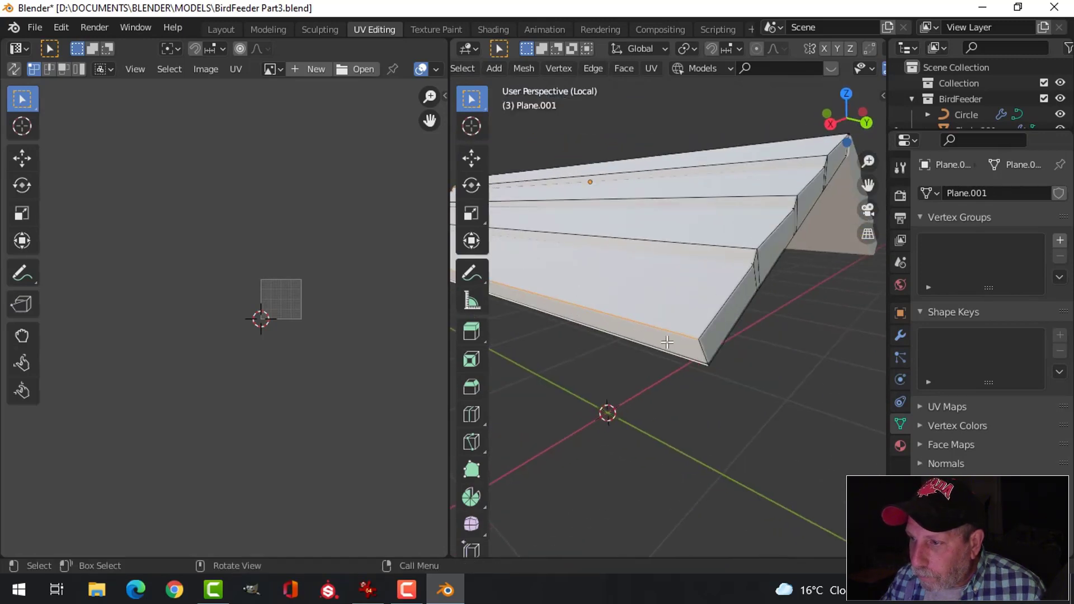
left_click(721, 356, "alt")
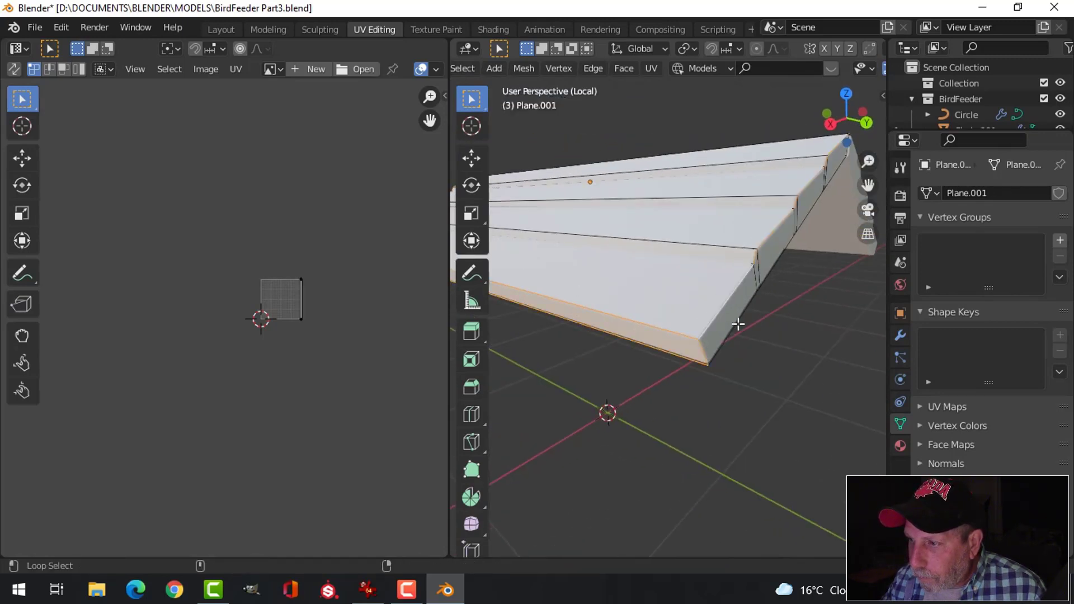
middle_click_drag(807, 311, 542, 278)
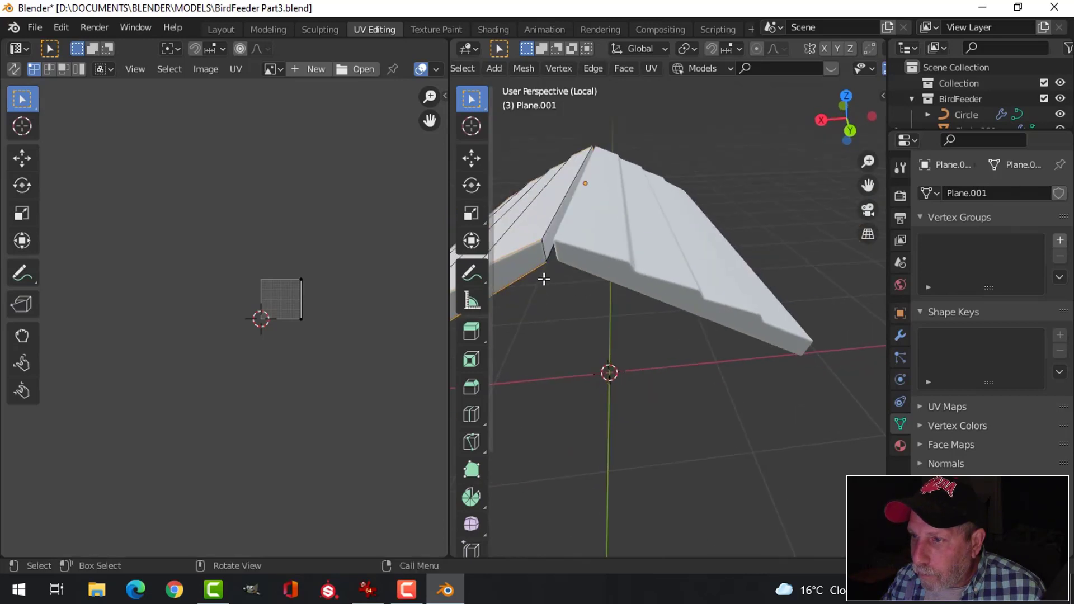
left_click(554, 226, "alt+shift")
left_click(553, 251, "alt+shift")
middle_click_drag(749, 251, 667, 242)
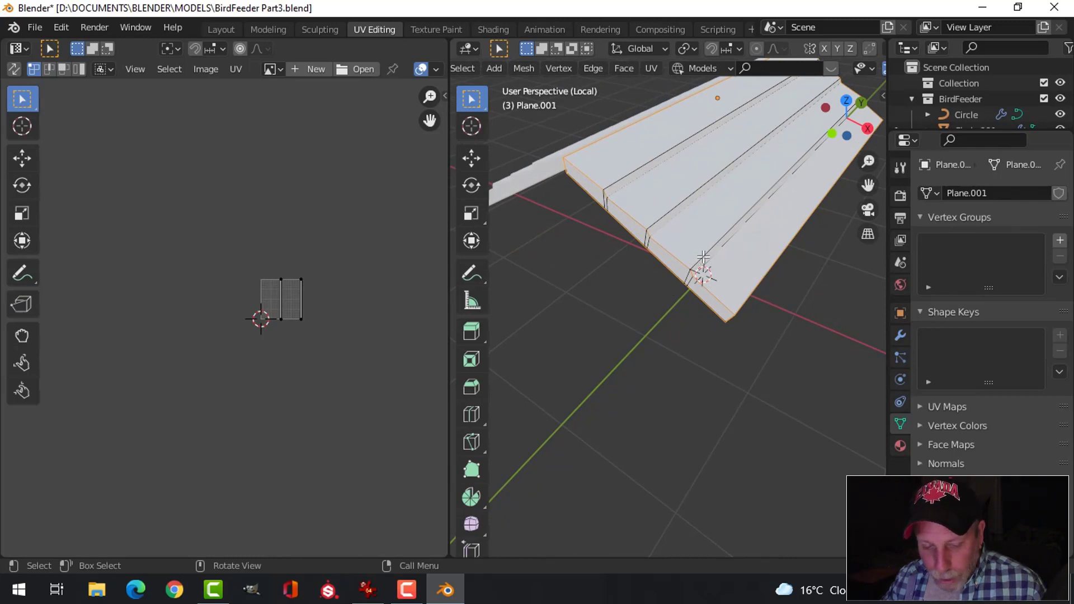
middle_click_drag(703, 257, 728, 259)
key("ctrl+e")
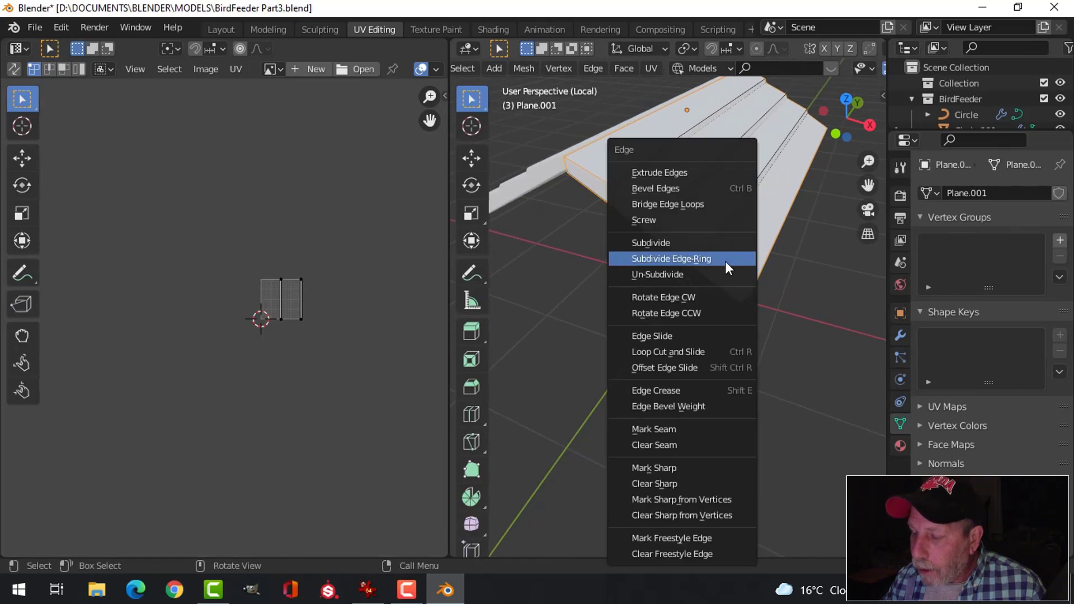
left_click(672, 427)
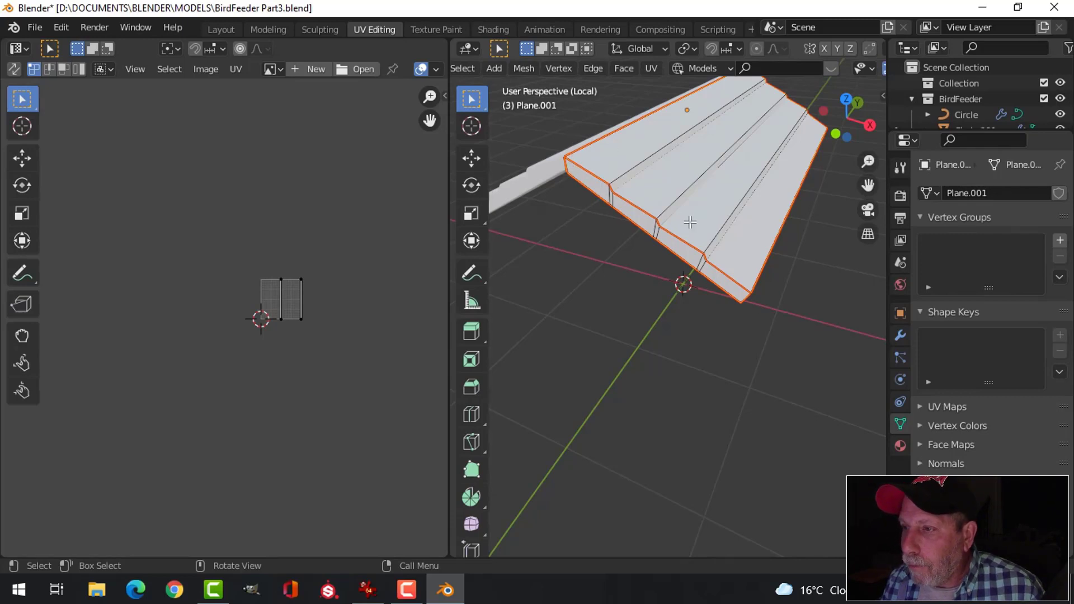
Select the whole roof mesh, unwrap it along its seams and frame the resulting UV islands.
middle_click_drag(676, 231, 776, 222)
key("a")
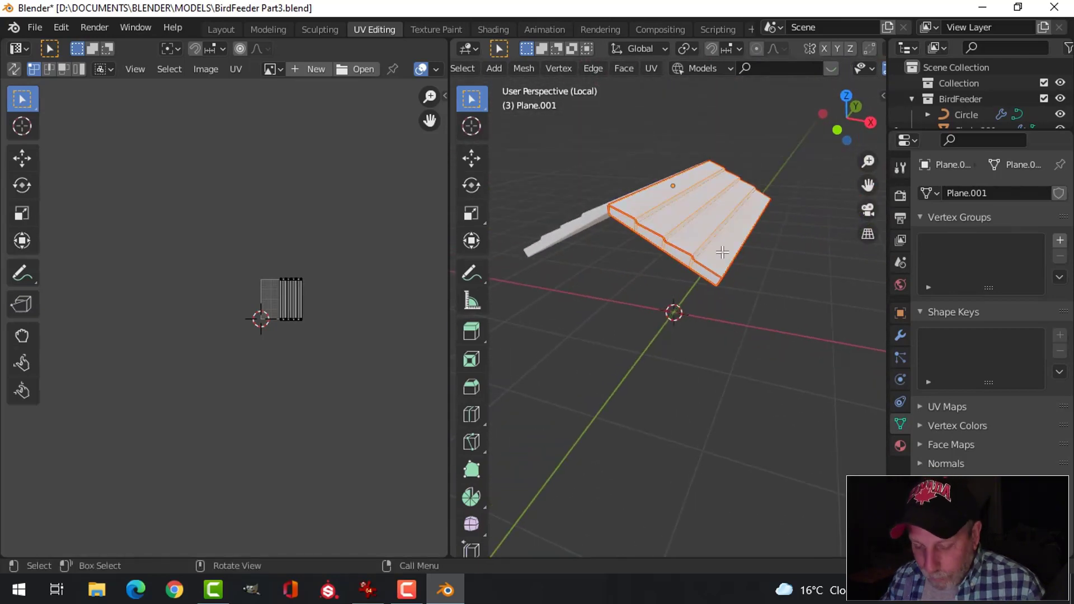
key("u")
left_click(724, 253)
scroll(356, 331, "up", 4)
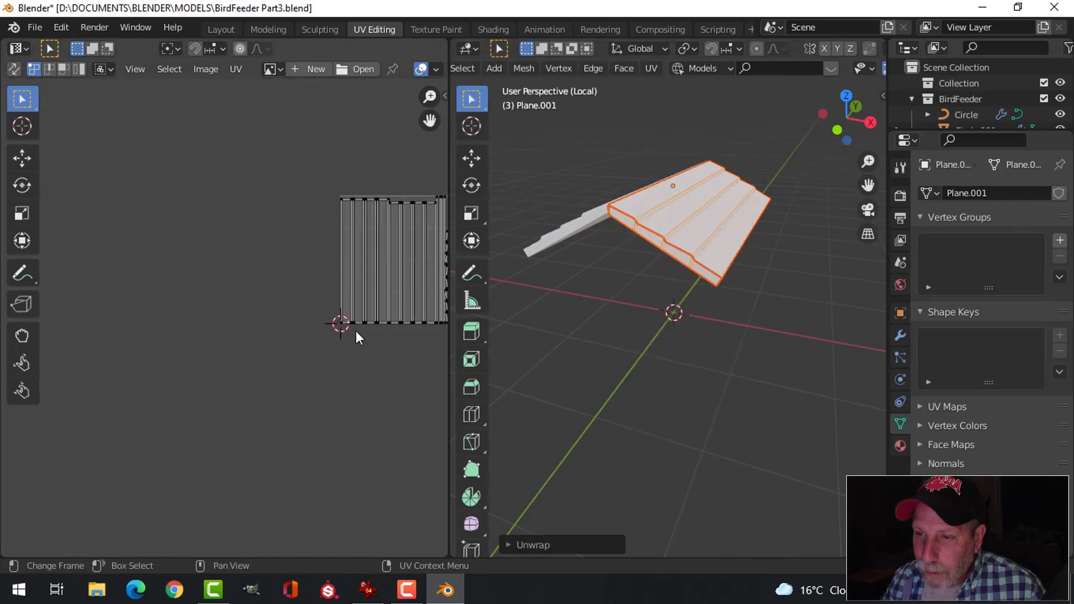
scroll(240, 352, "up", 3)
scroll(305, 317, "up", 2)
middle_click_drag(297, 322, 280, 358, "shift")
scroll(212, 374, "down", 1)
scroll(263, 351, "down", 1)
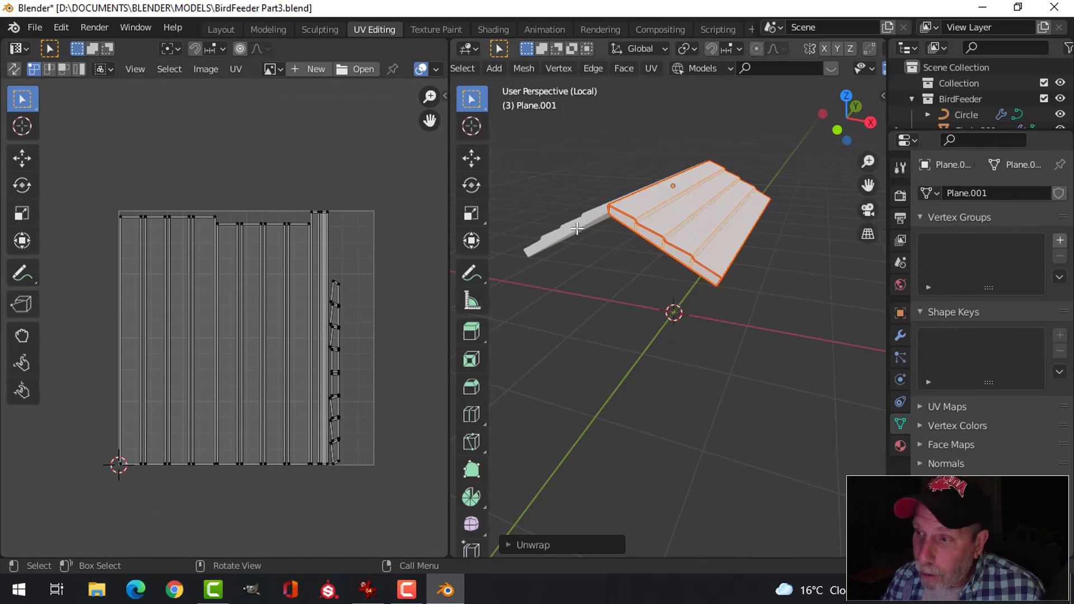
scroll(662, 291, "up", 2)
scroll(662, 242, "up", 1)
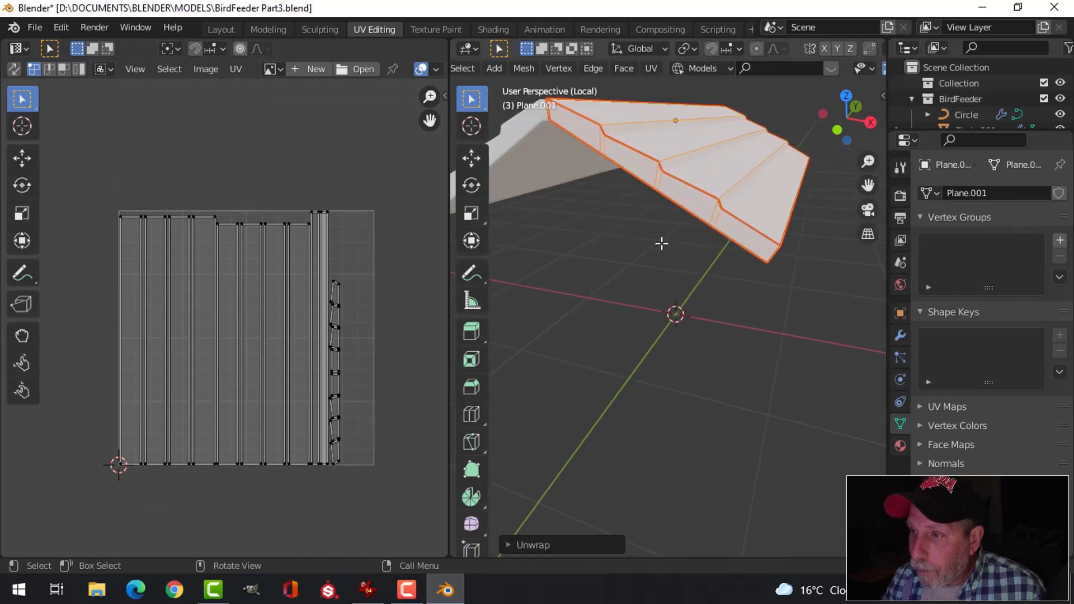
scroll(643, 255, "down", 2)
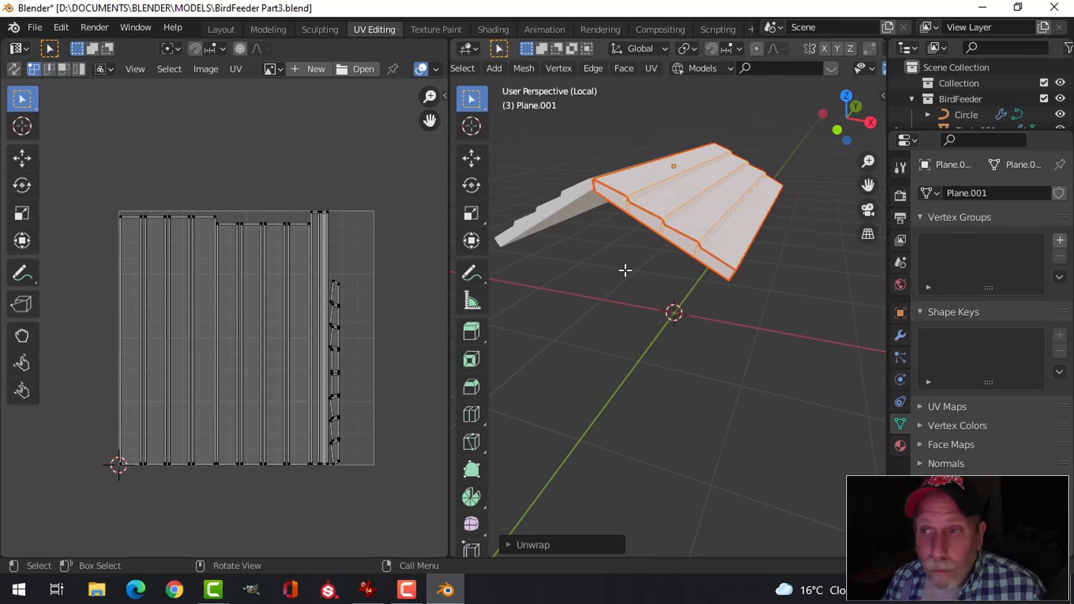
In the Shading workspace, add linked Texture Coordinate, Mapping and Image Texture nodes to WoodTop's Base Color, placed beside the Principled BSDF.
left_click(491, 30)
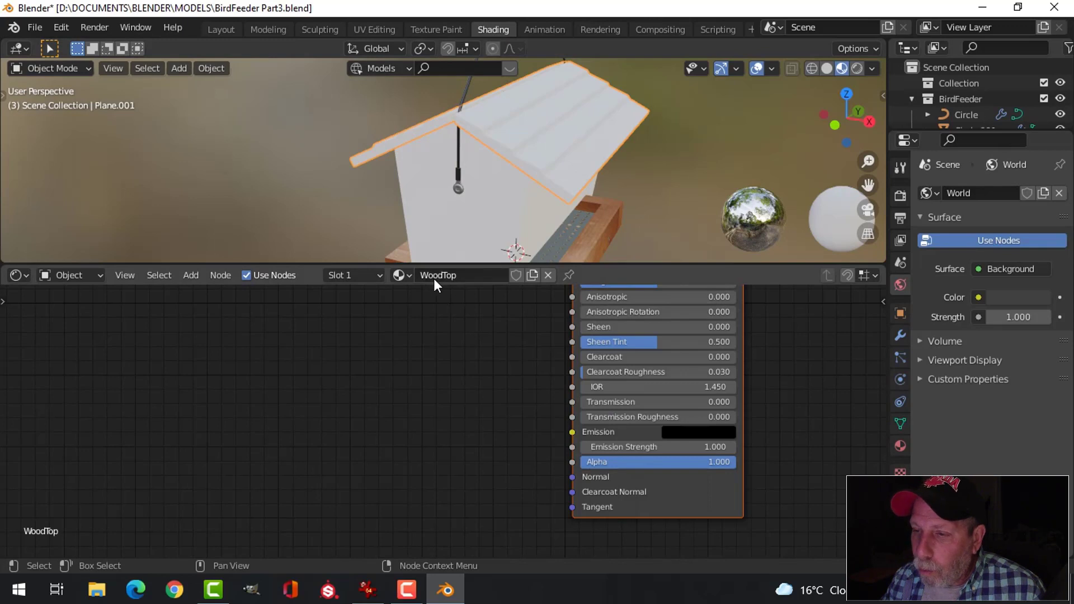
scroll(505, 403, "down", 2)
middle_click_drag(469, 412, 458, 465)
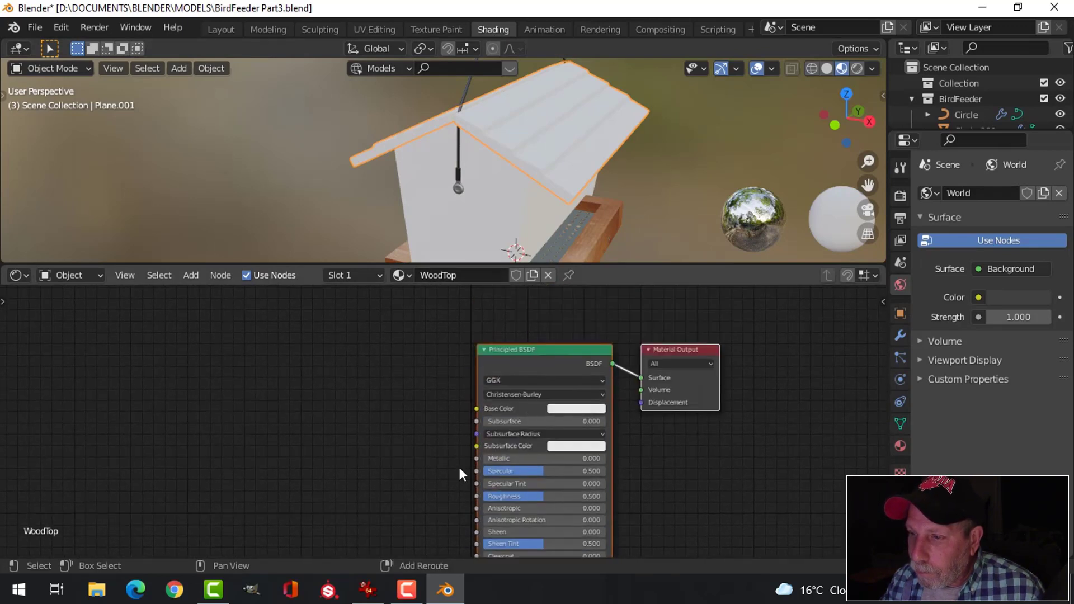
left_click(585, 370)
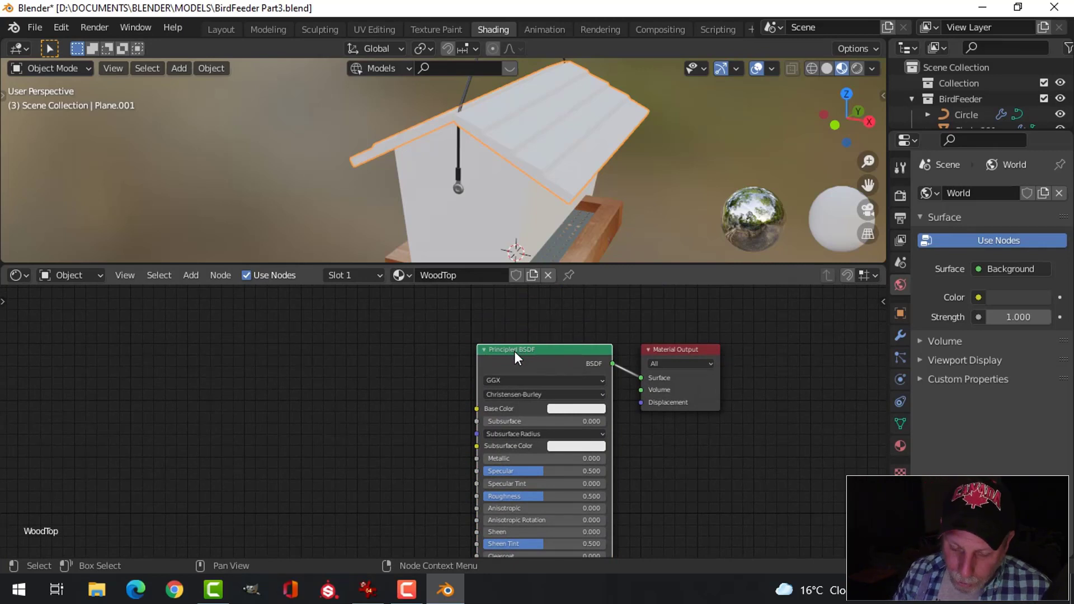
key("ctrl+t")
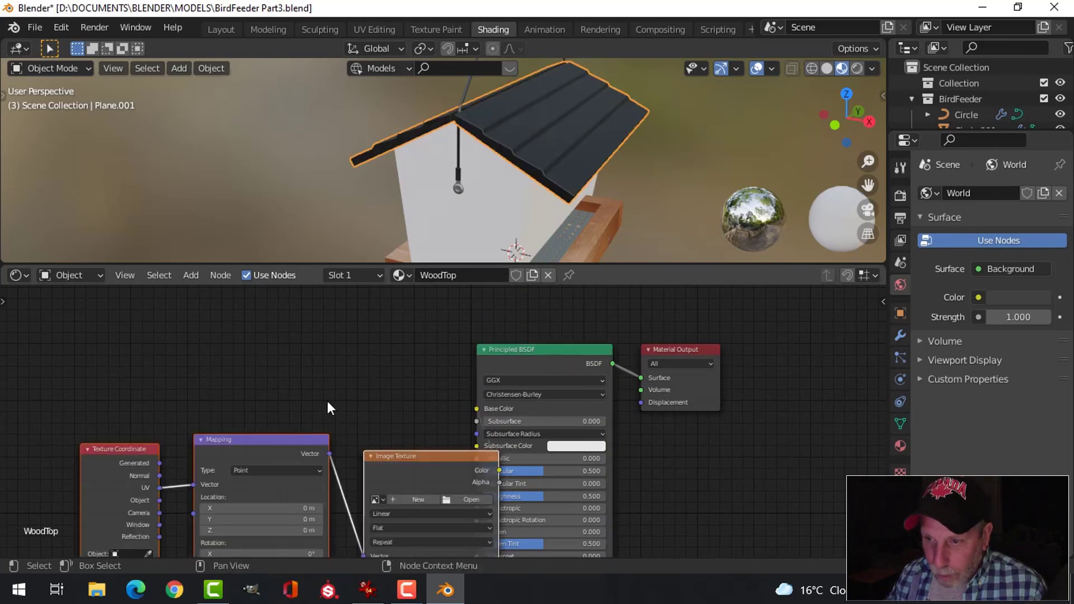
key("g")
left_click(252, 549)
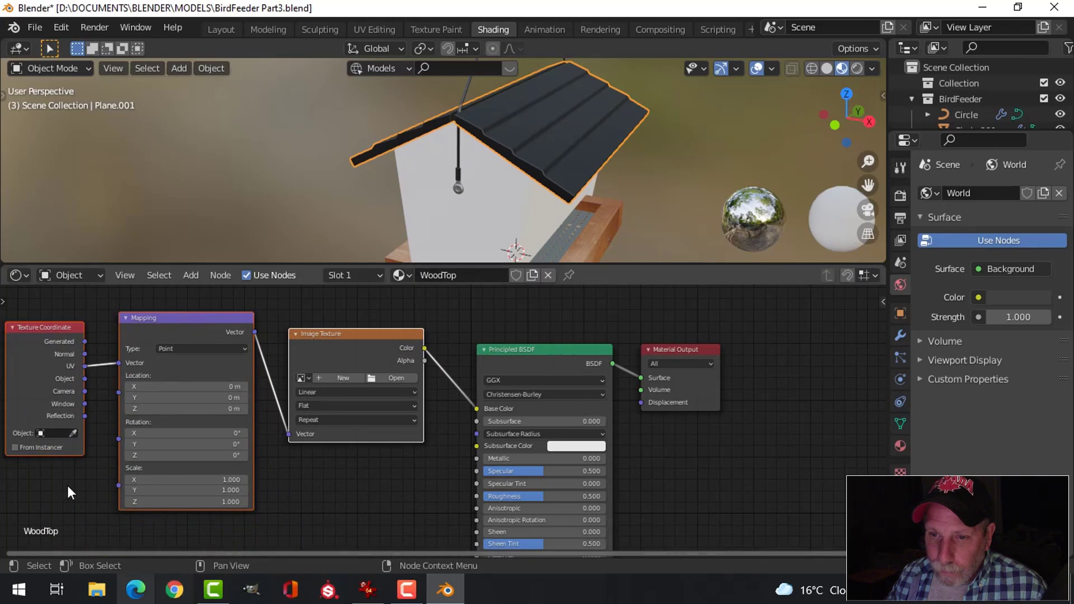
Assign the existing surface.jpg image to WoodTop's Image Texture node and check it on the roof.
scroll(369, 394, "up", 1)
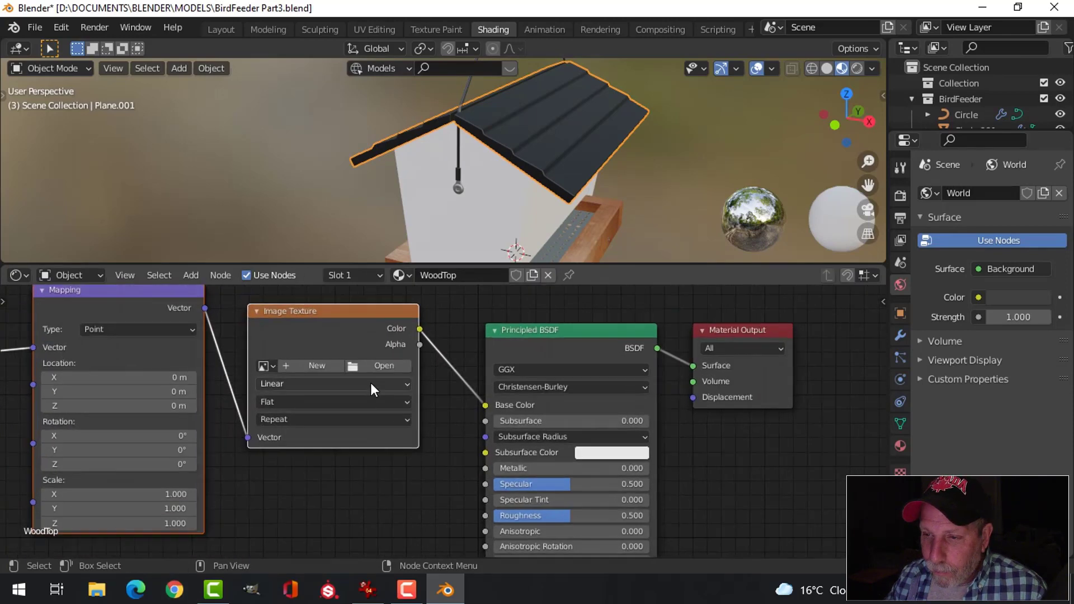
scroll(315, 395, "up", 1)
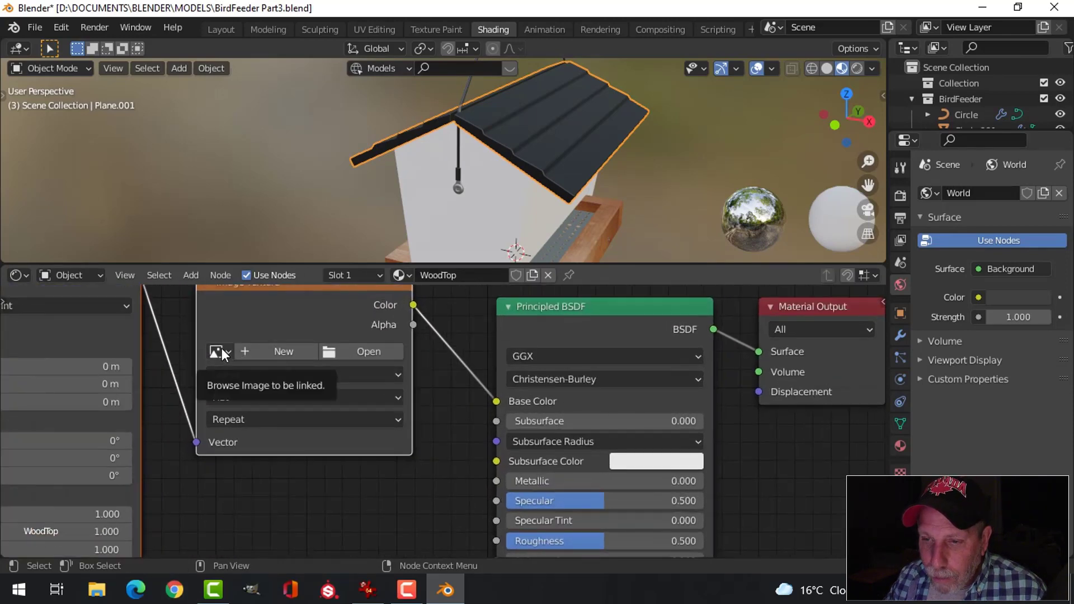
left_click(220, 352)
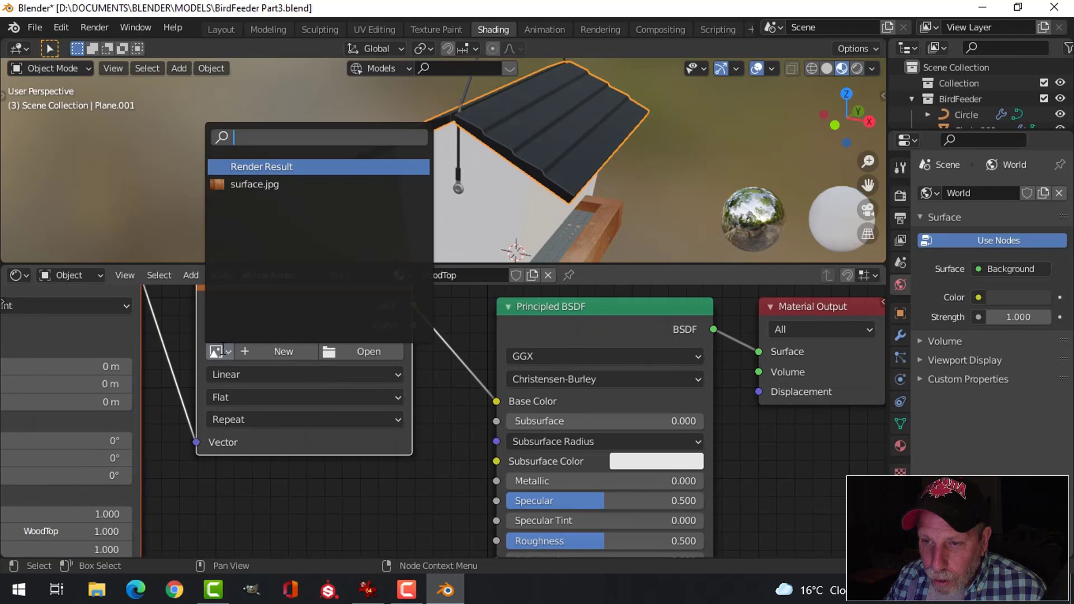
left_click(248, 184)
middle_click_drag(594, 142, 570, 170)
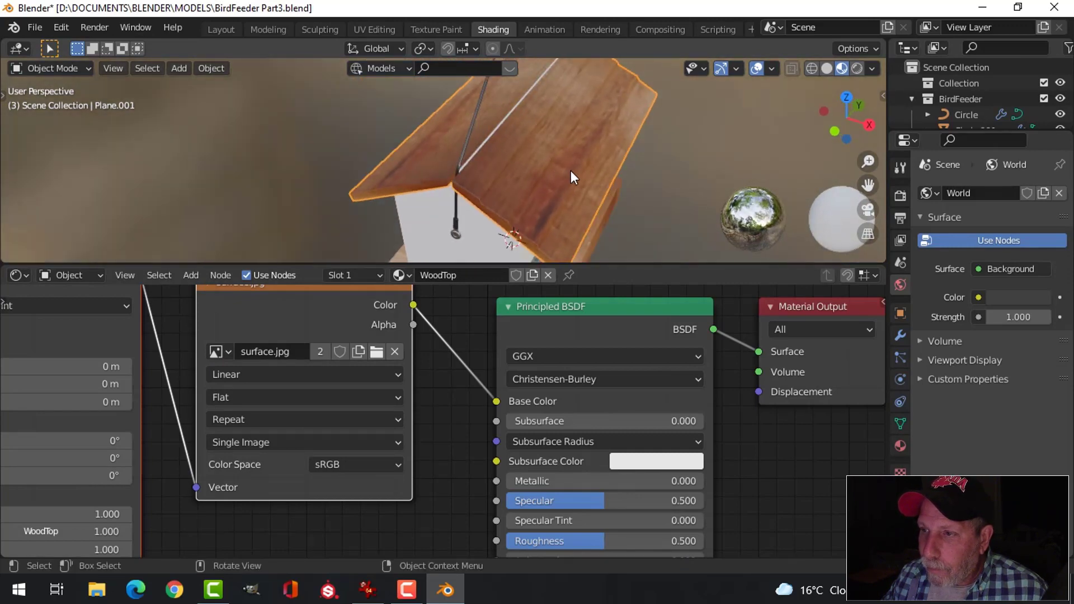
In the UV Editing workspace, select the top face of one roof board and slide its UV island along X over the wood image.
left_click(384, 26)
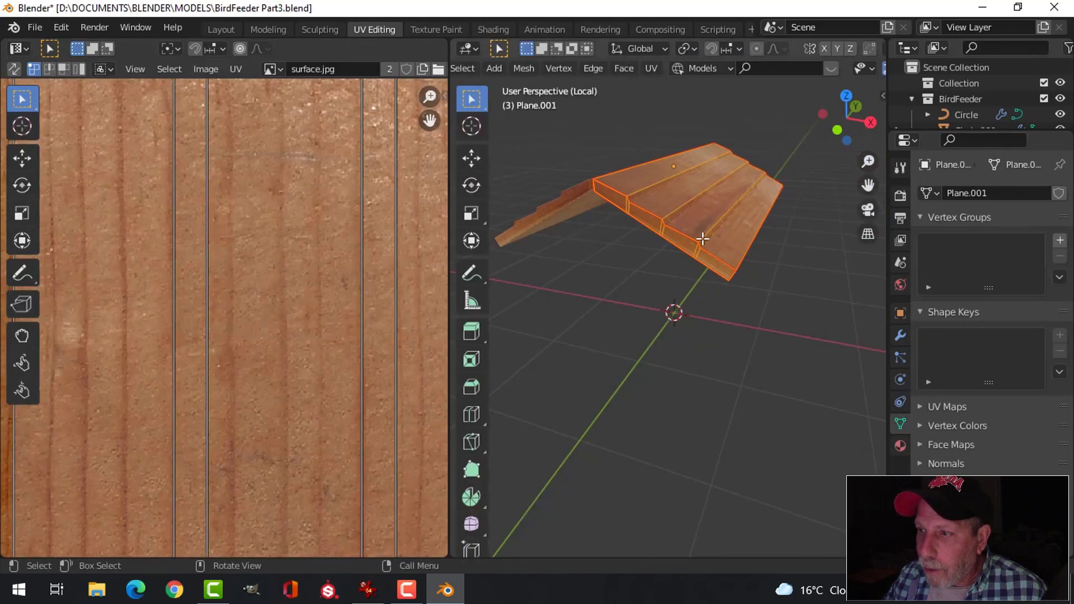
middle_click_drag(693, 248, 722, 216)
scroll(700, 266, "up", 3)
left_click(729, 251)
scroll(714, 272, "down", 3)
left_click(699, 255)
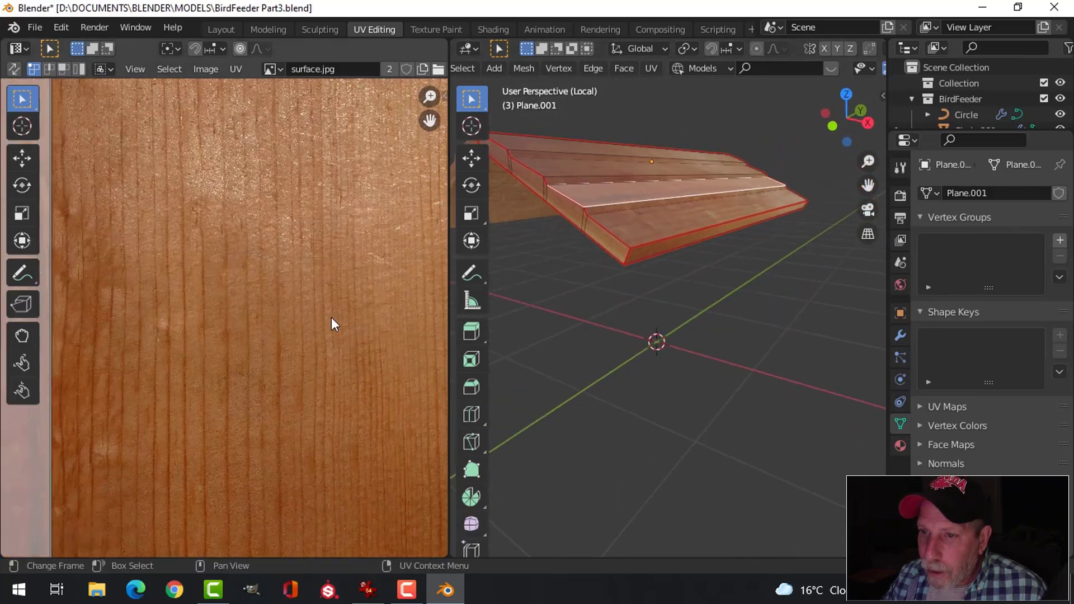
scroll(282, 328, "down", 4)
scroll(326, 343, "up", 3)
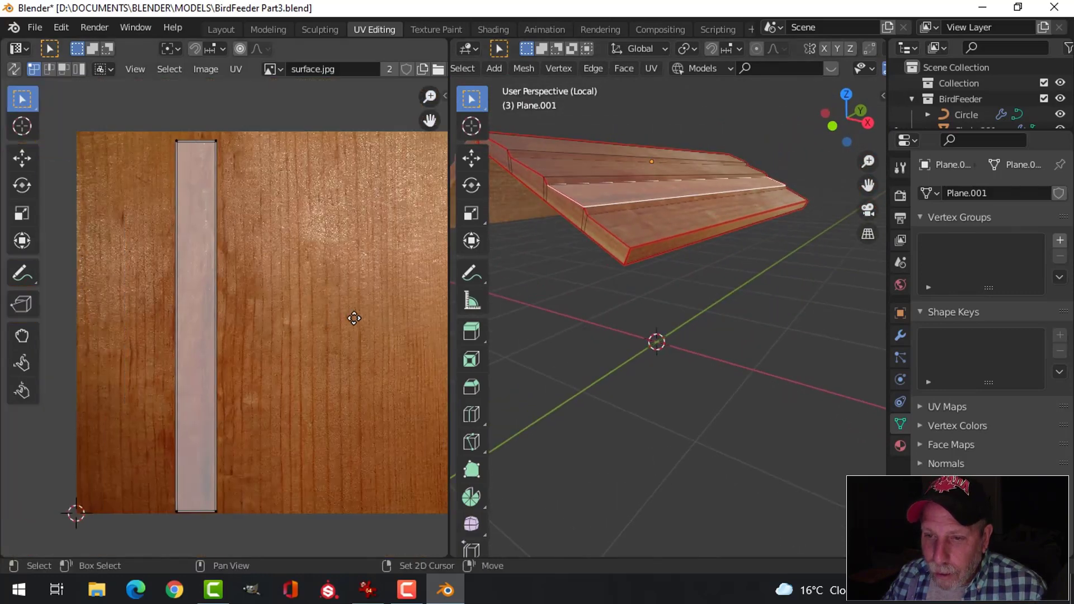
scroll(337, 338, "down", 2)
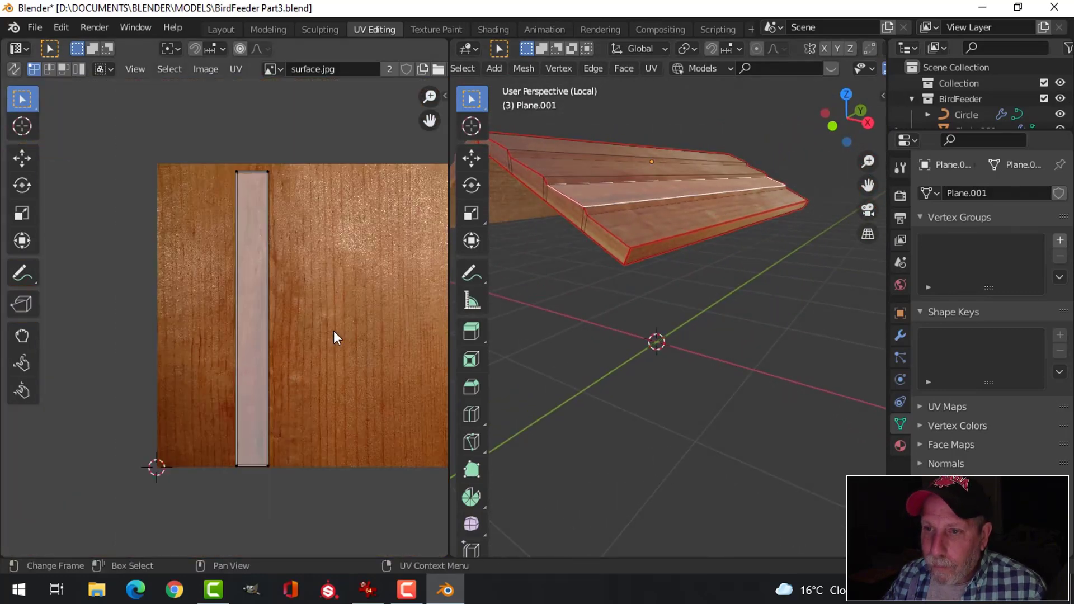
key("a")
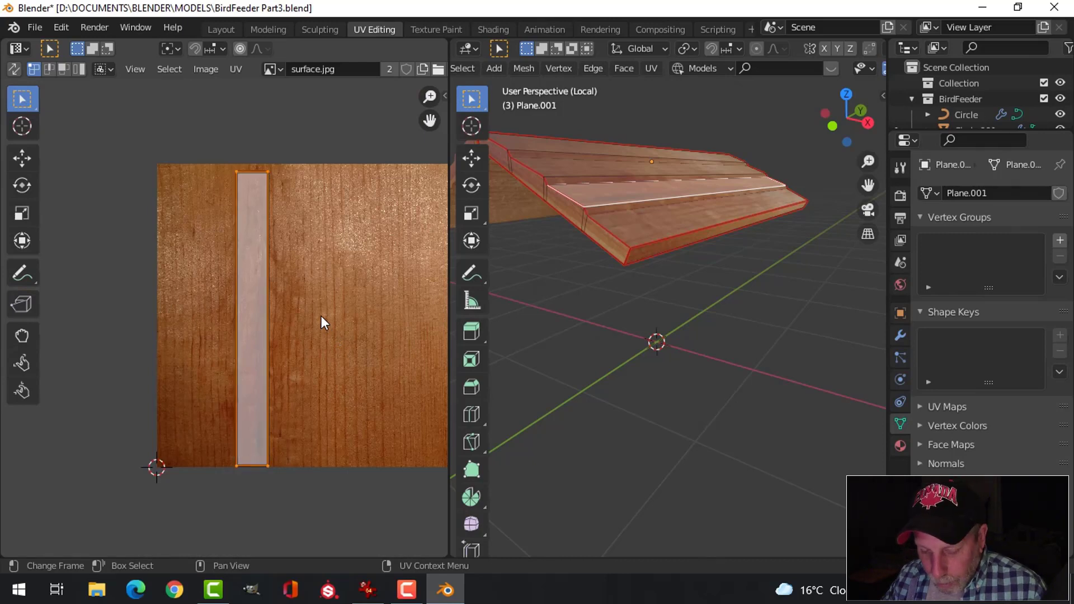
key("g")
key("x")
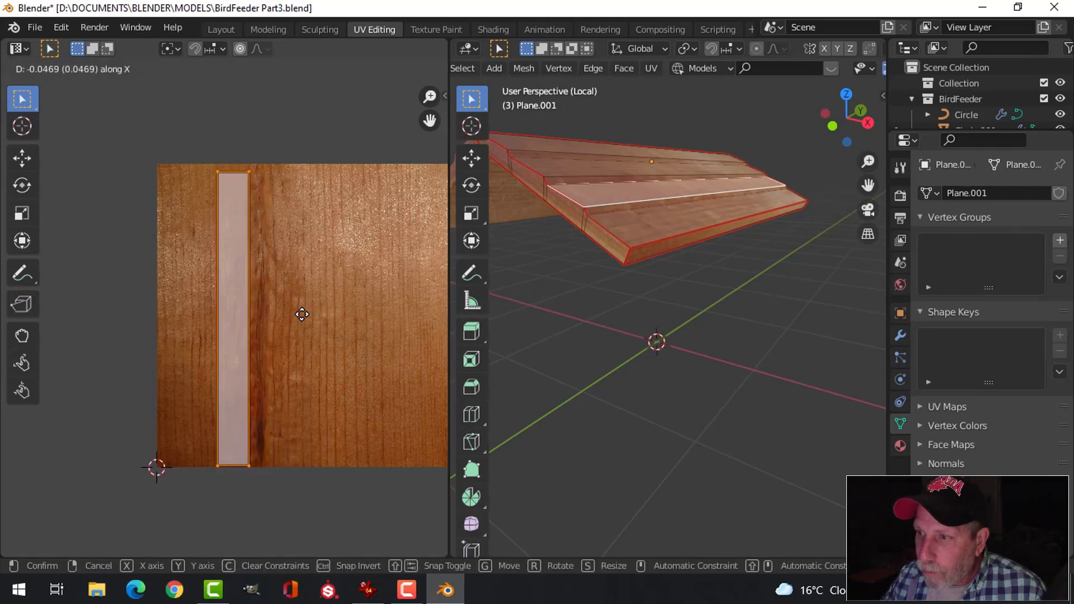
key("alt+a")
Leave Edit Mode on the roof and return to the Shading workspace.
middle_click_drag(666, 252, 565, 285)
key("Tab")
mouse_move(662, 283)
middle_mouse_down()
mouse_move(515, 311)
mouse_move(527, 328)
mouse_move(707, 287)
mouse_move(626, 338)
mouse_move(729, 317)
mouse_move(579, 266)
mouse_move(618, 245)
mouse_move(664, 273)
mouse_move(603, 227)
mouse_move(568, 177)
mouse_move(519, 168)
mouse_move(605, 165)
mouse_move(615, 184)
middle_mouse_up()
left_click(491, 29)
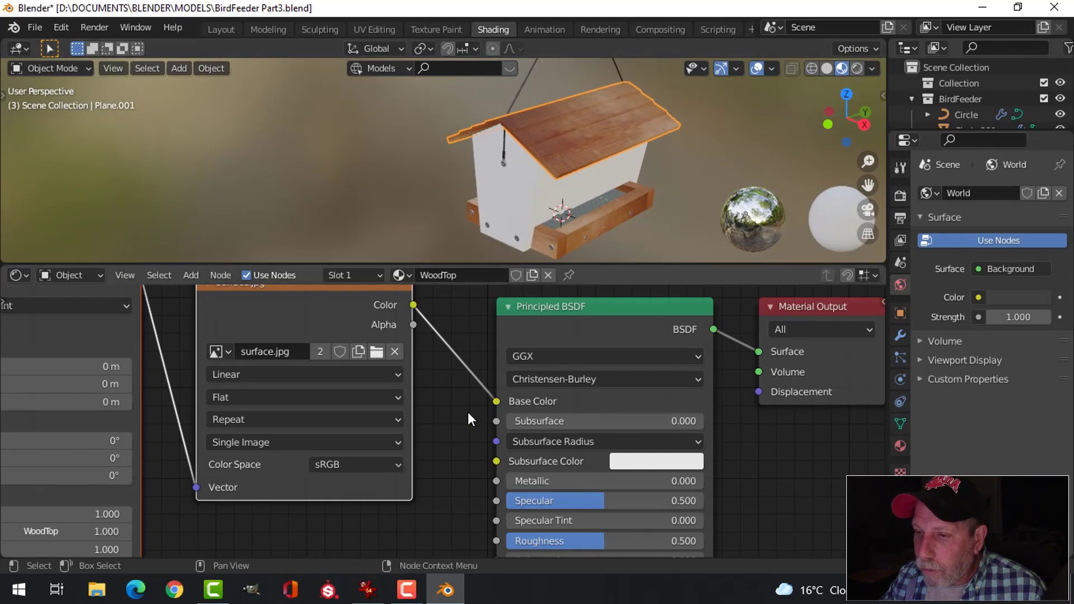
Examine the wood texture on the roof boards and tray from several angles and distances.
scroll(467, 412, "down", 4)
scroll(566, 180, "up", 3)
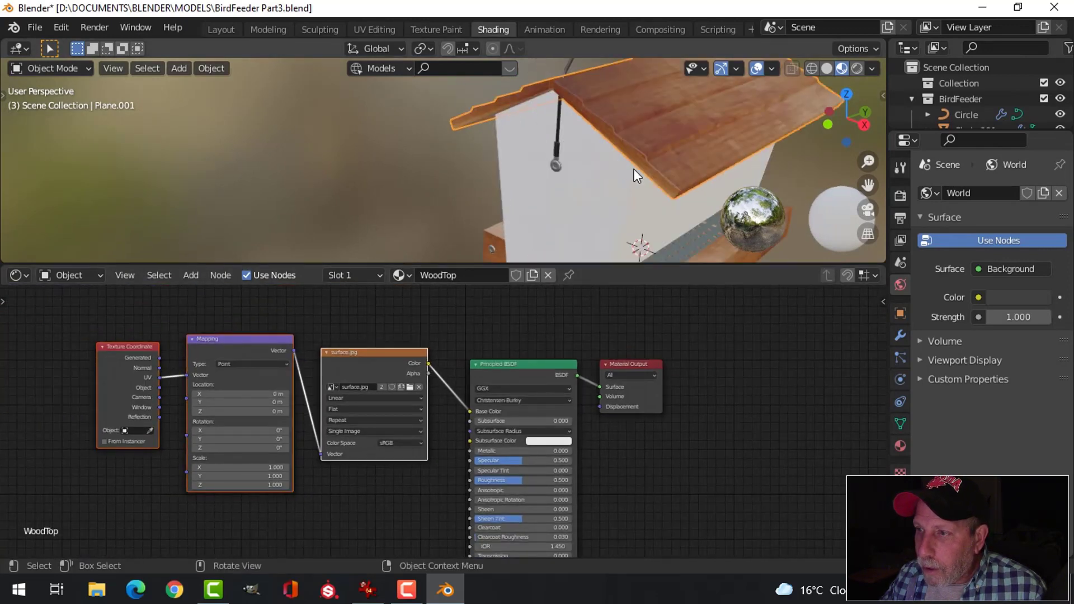
scroll(633, 169, "down", 2)
middle_click_drag(643, 162, 605, 179, "shift")
middle_click_drag(605, 179, 603, 83)
scroll(582, 183, "down", 1)
scroll(565, 184, "up", 2)
scroll(564, 186, "down", 2)
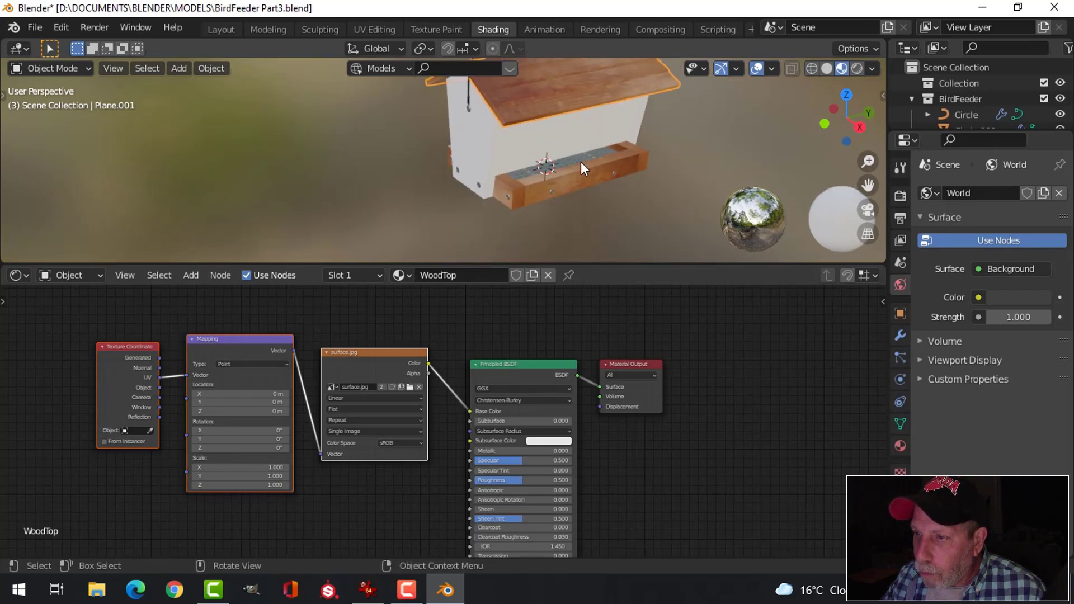
middle_click_drag(580, 163, 589, 162)
scroll(390, 460, "down", 2)
Move the Texture Coordinate, Mapping and surface.jpg nodes together farther away from the Principled BSDF to make room.
middle_click_drag(384, 470, 418, 448)
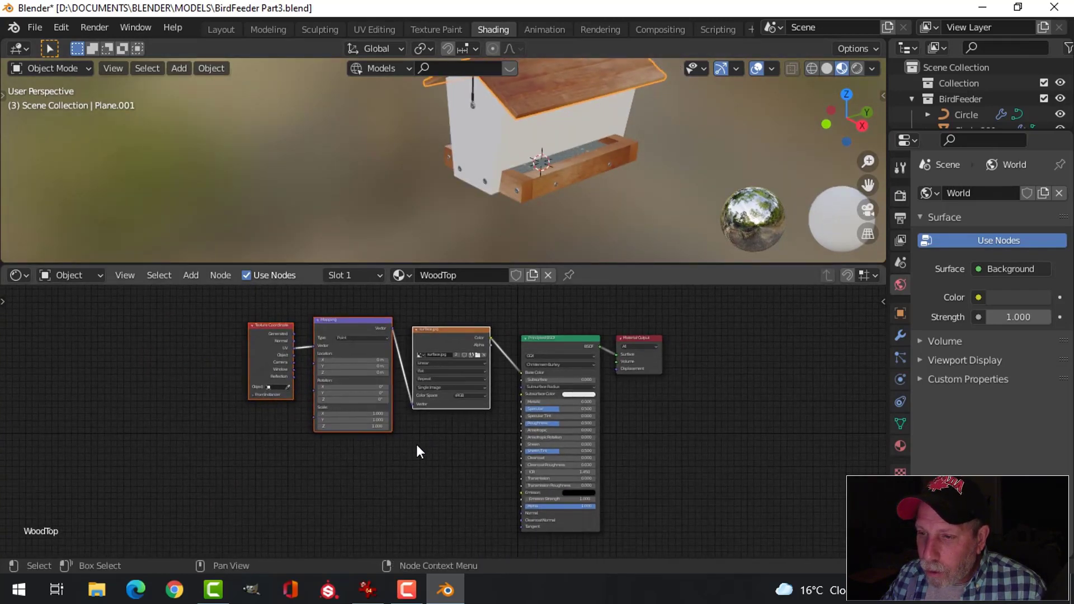
scroll(418, 448, "down", 1)
left_click_drag(233, 342, 458, 424)
key("g")
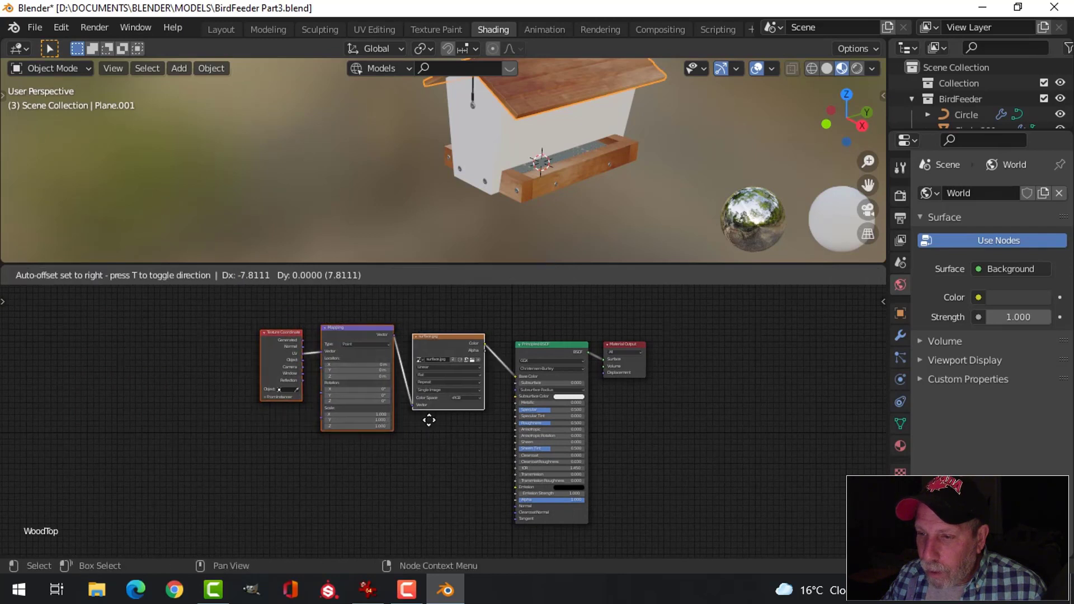
left_click(338, 401)
Add a Bump node to the WoodTop material below the links, beside the Principled BSDF.
key("shift+a")
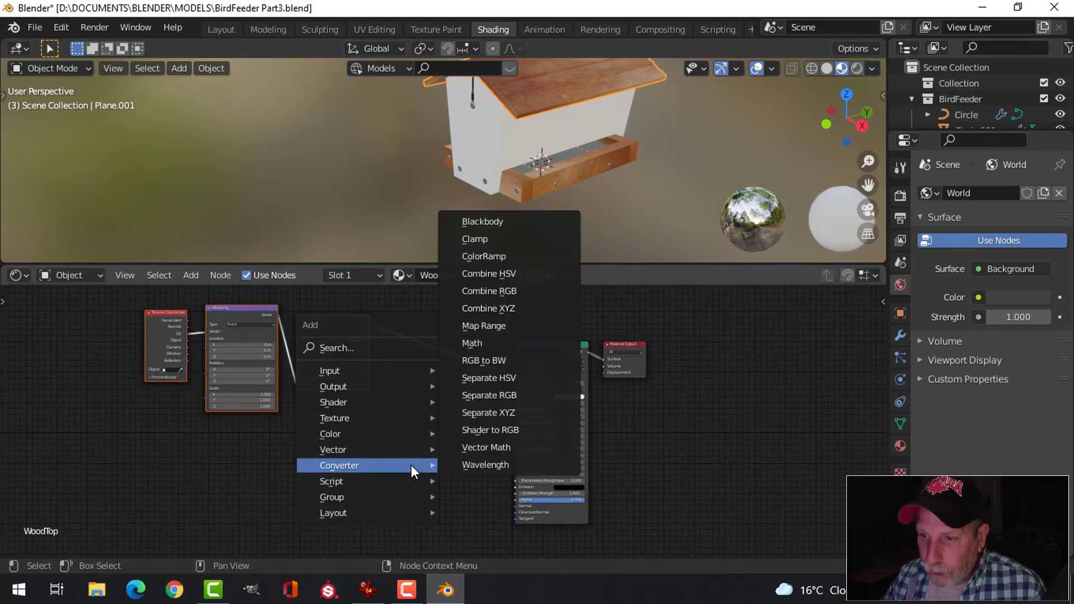
mouse_move(428, 451)
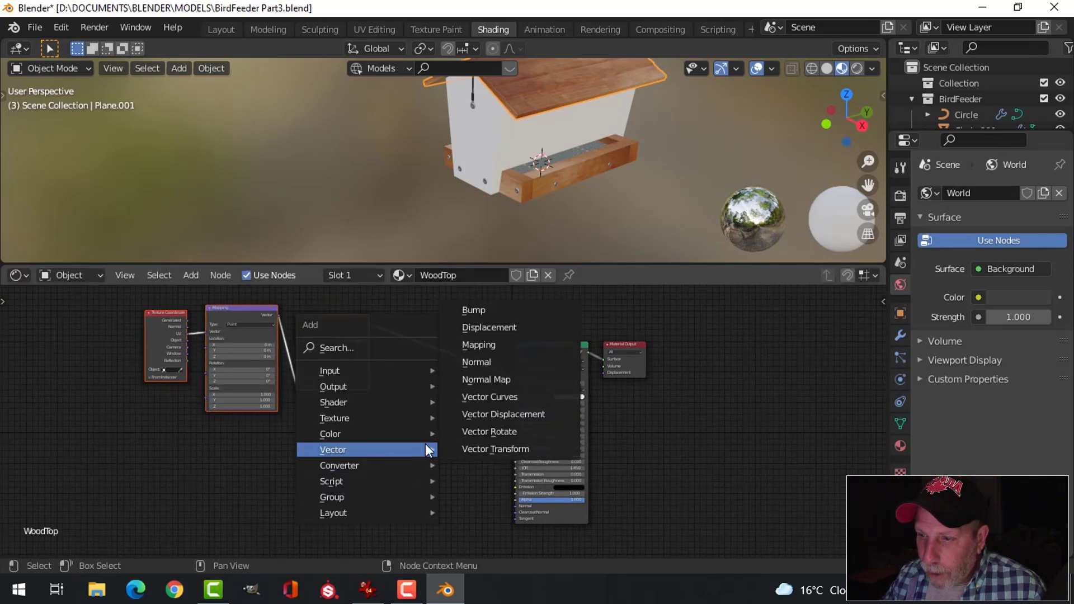
left_click(485, 312)
left_click(451, 474)
scroll(449, 479, "up", 4)
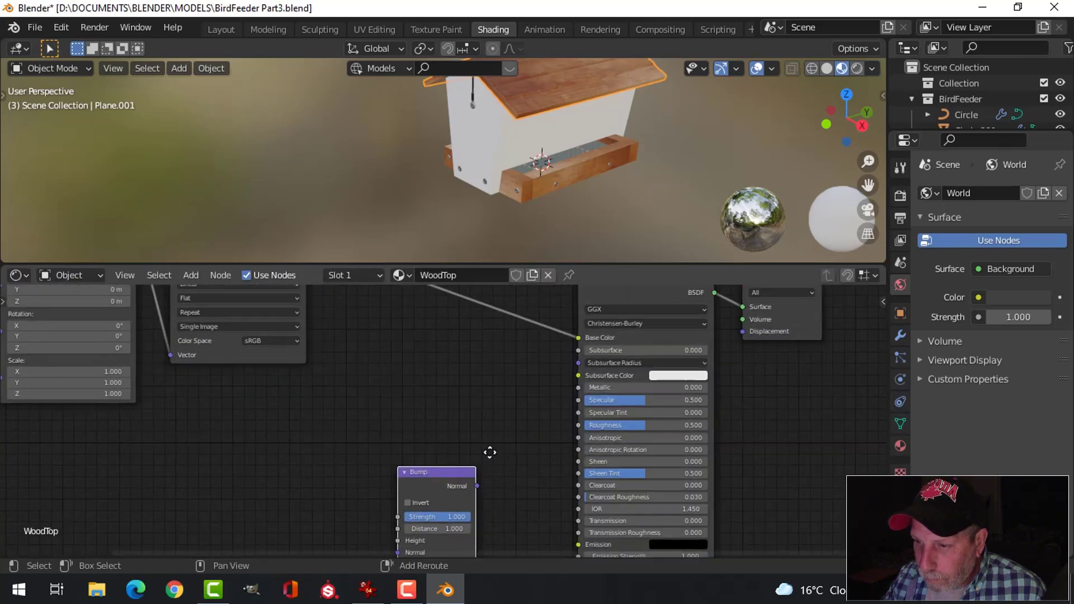
middle_click_drag(489, 451, 498, 336)
Connect the Bump node's Normal output to the Principled BSDF's Normal input and place the Bump node closer to the shader.
middle_click_drag(554, 145, 548, 181)
scroll(545, 179, "up", 2)
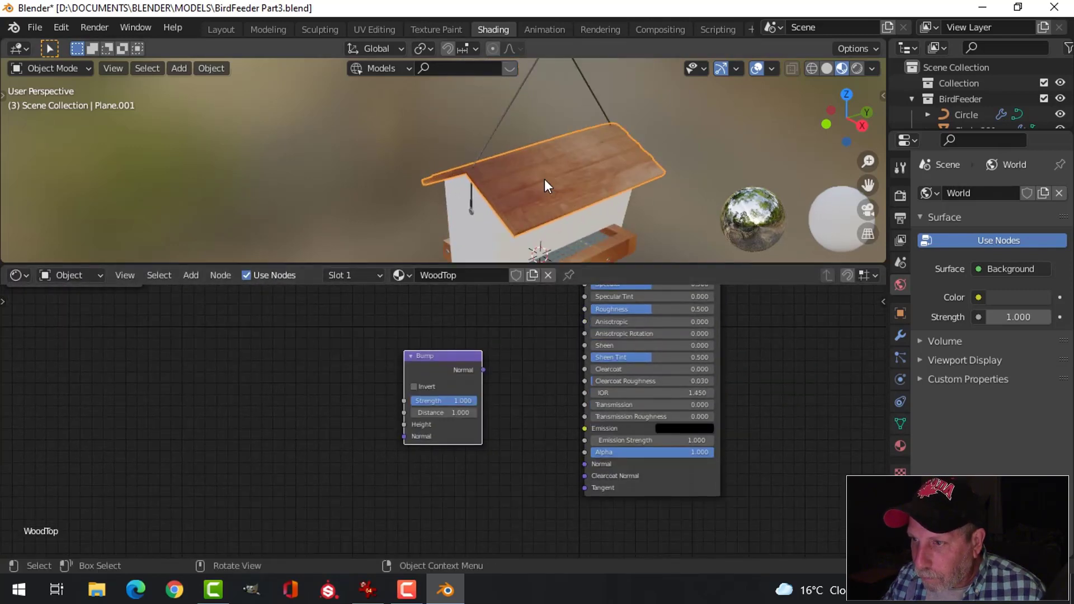
scroll(501, 380, "up", 1)
left_click_drag(497, 371, 531, 394)
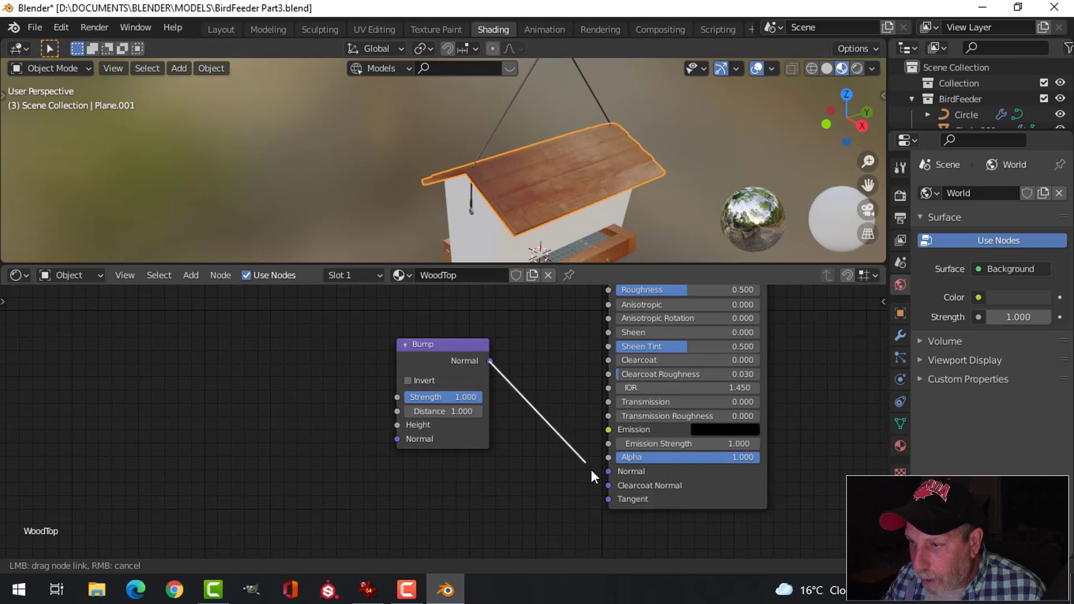
left_click_drag(603, 472, 606, 472)
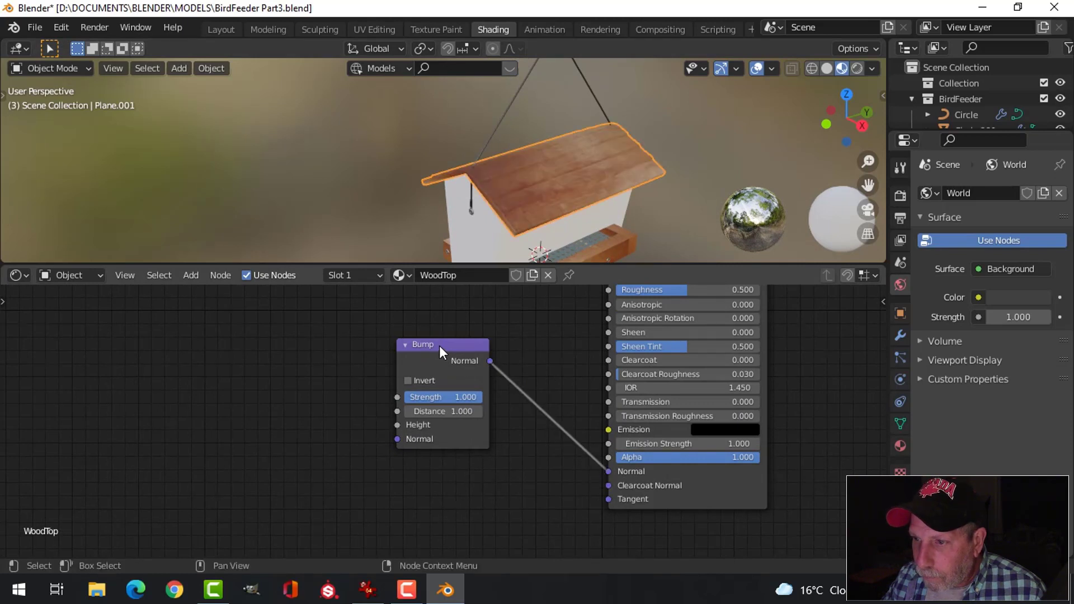
left_click_drag(439, 346, 494, 363)
Add a ColorRamp node in front of the Bump node and connect its Color output to the Bump's Height input.
scroll(356, 395, "down", 1)
scroll(357, 398, "down", 1)
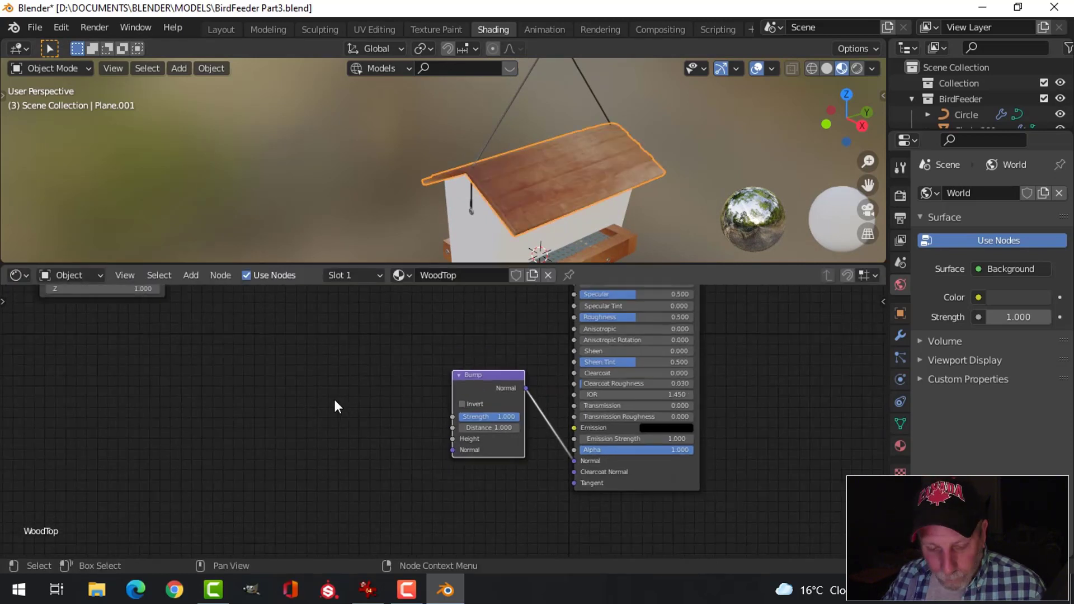
key("shift+a")
mouse_move(296, 415)
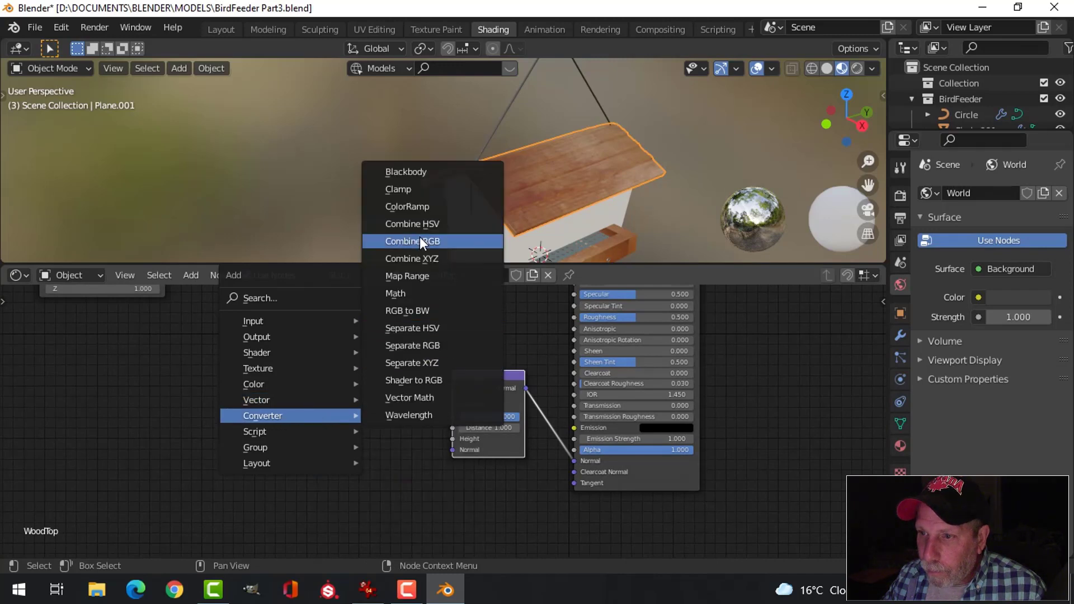
left_click(425, 205)
left_click(308, 364)
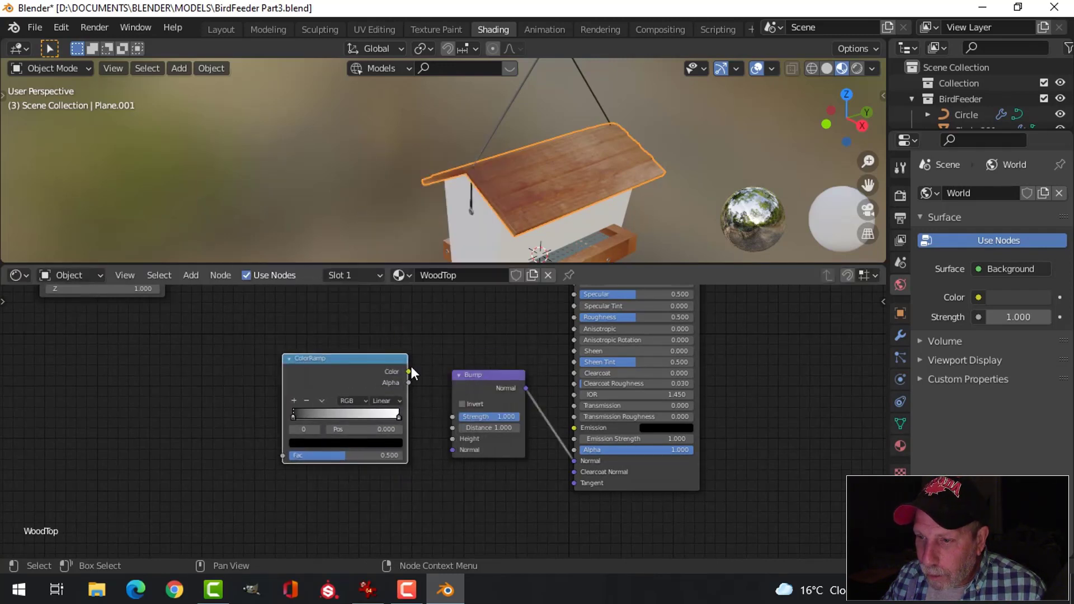
left_click_drag(409, 372, 453, 439)
scroll(437, 381, "down", 2)
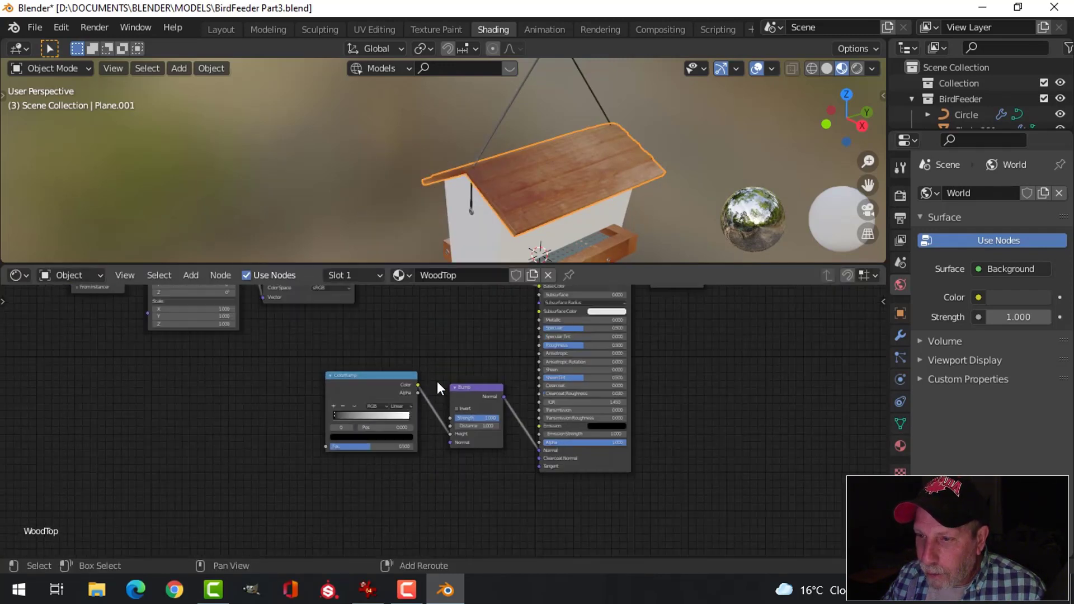
Move the Texture Coordinate, Mapping and surface.jpg nodes together farther away from the Principled BSDF node to make room.
middle_click_drag(416, 373, 609, 434)
scroll(532, 441, "down", 1)
scroll(358, 384, "down", 1)
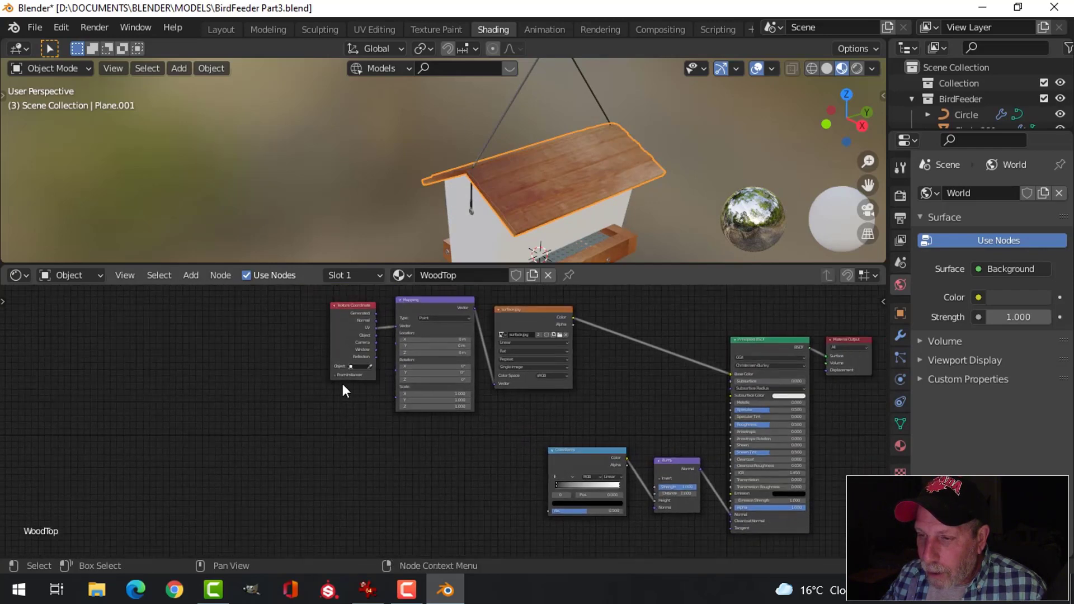
left_click_drag(289, 343, 710, 414)
key("g")
left_click(467, 363)
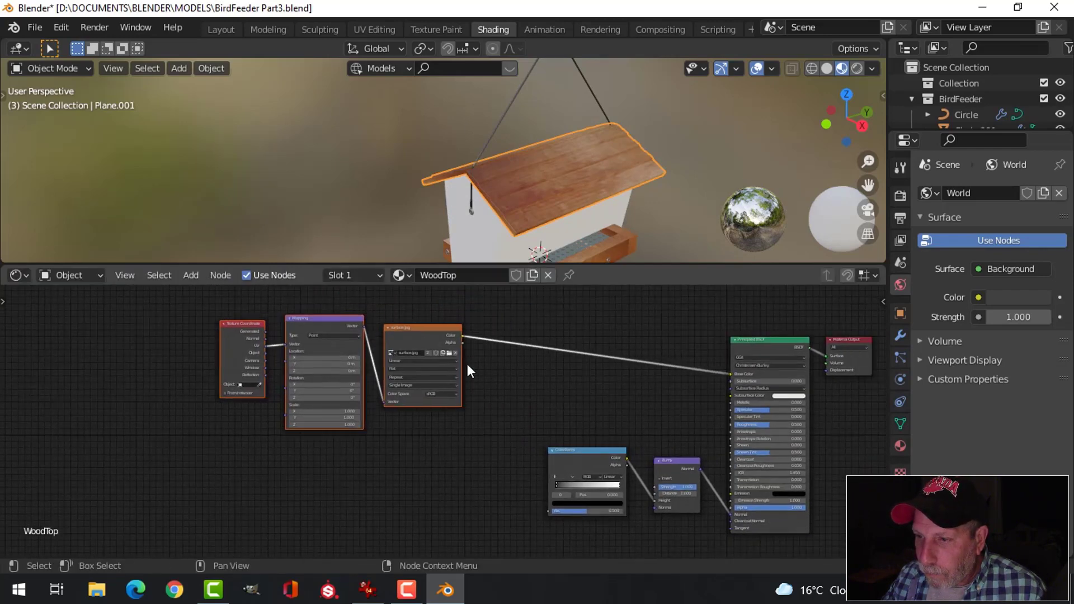
Connect the surface.jpg texture's Color output to the ColorRamp's Fac input and inspect the roof surface up close.
left_click_drag(463, 334, 549, 514)
scroll(676, 474, "up", 2)
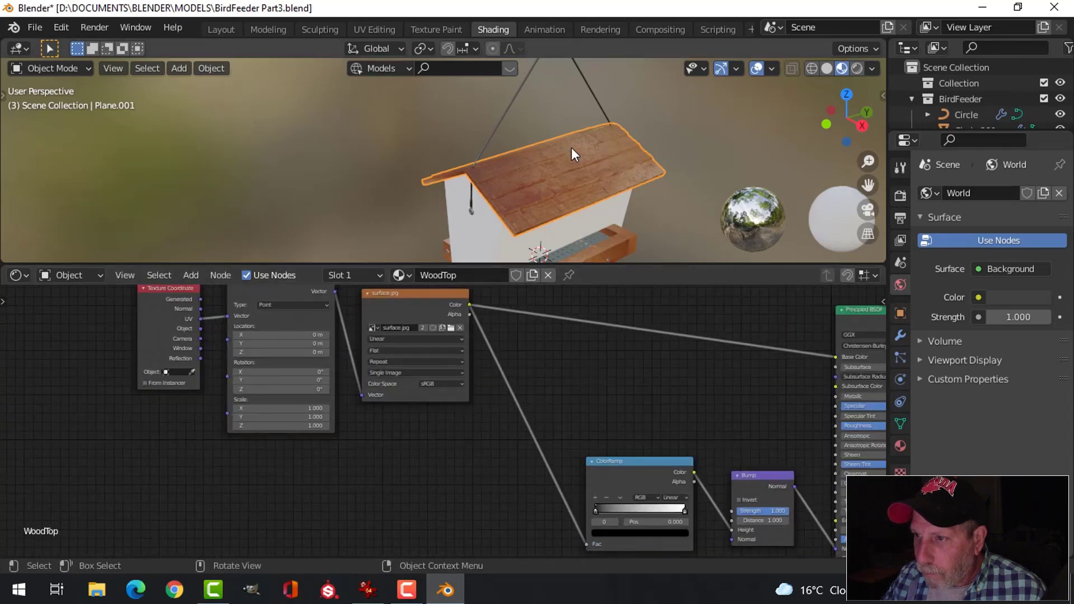
scroll(572, 146, "up", 4)
middle_click_drag(649, 187, 604, 130, "shift")
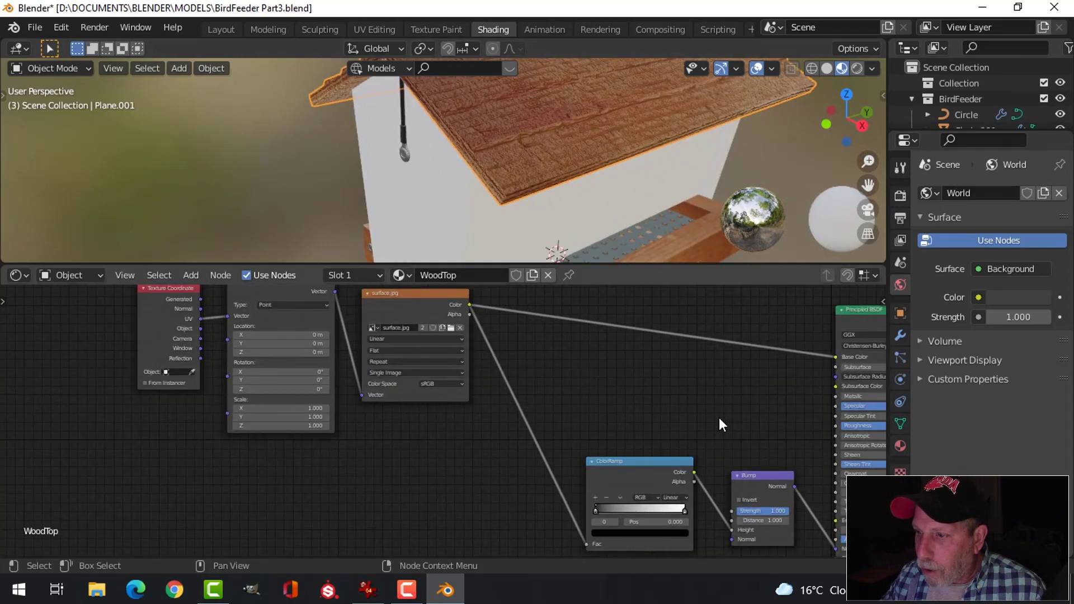
Set the Bump node's Strength to 0.03 and check the effect on the roof.
scroll(719, 425, "down", 3)
middle_click_drag(688, 424, 538, 313, "shift")
scroll(537, 378, "up", 7)
middle_click_drag(582, 383, 509, 410, "shift")
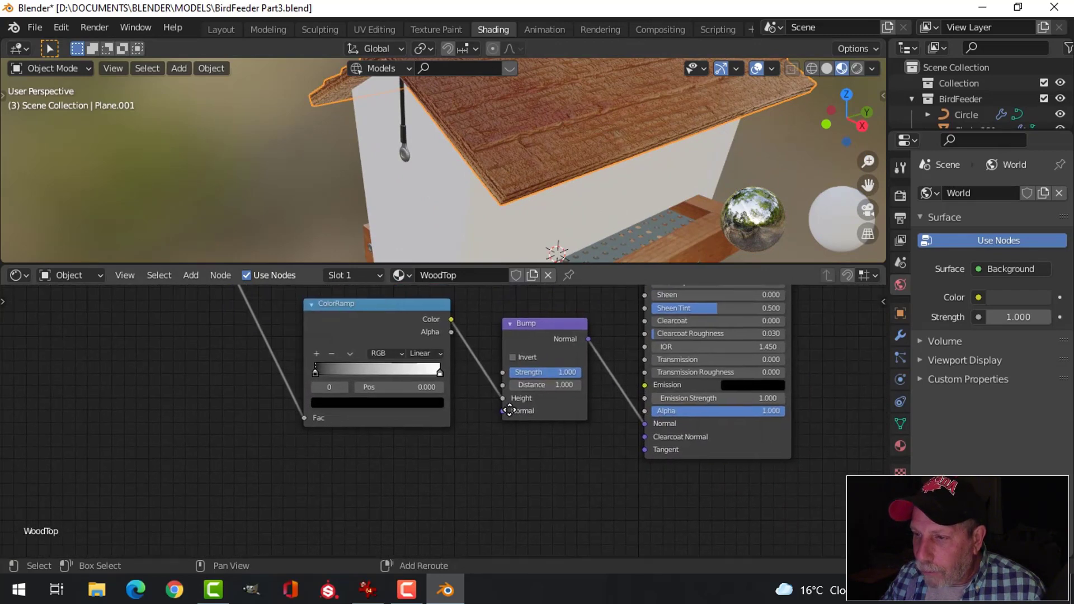
scroll(509, 410, "up", 1)
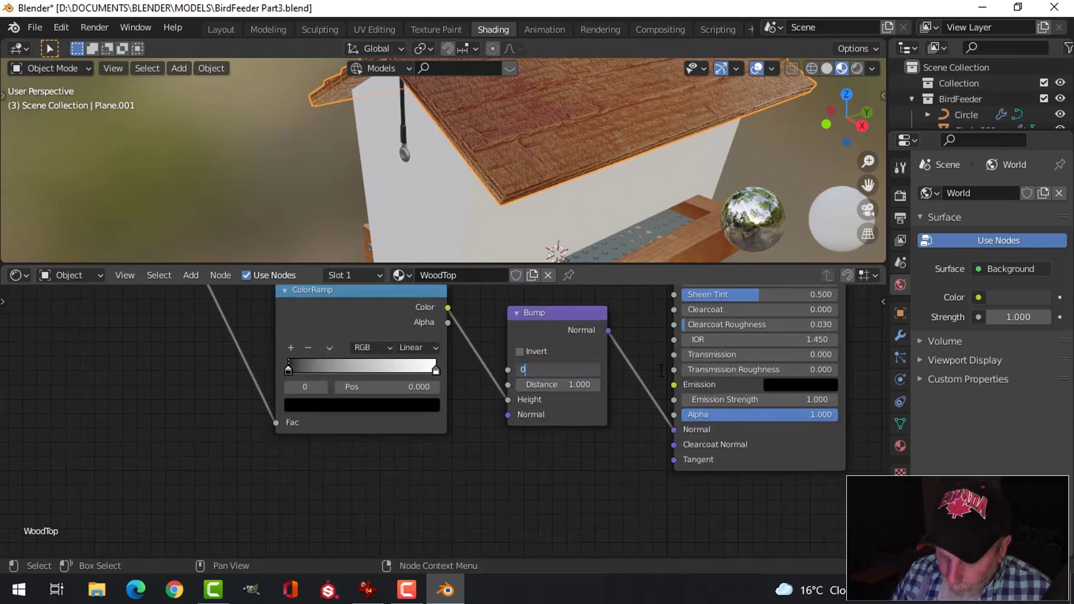
type("0.03")
key("Return")
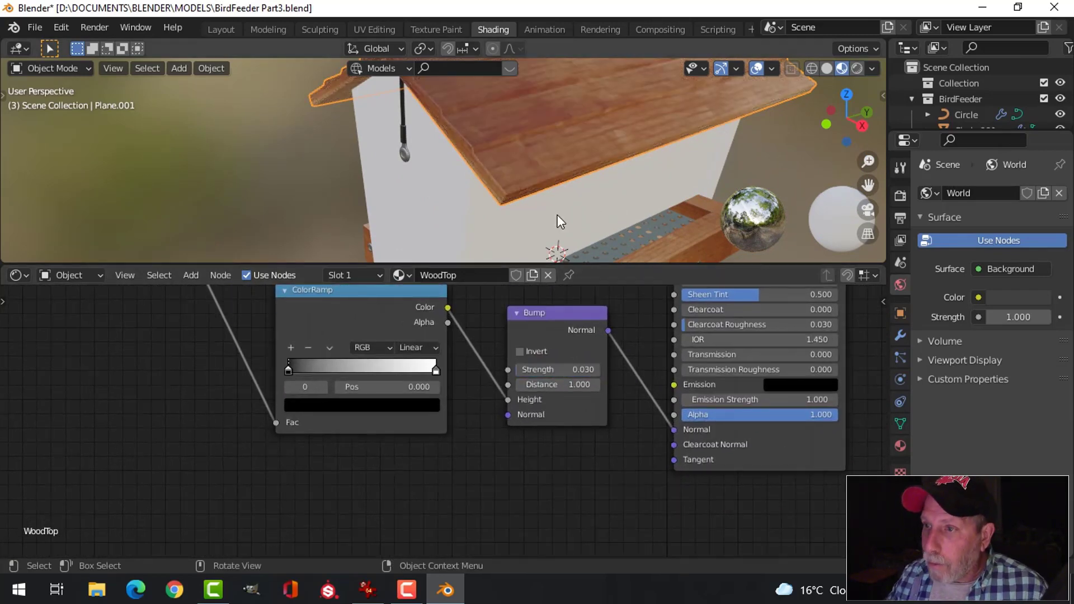
scroll(596, 192, "up", 4)
middle_click_drag(586, 166, 602, 226)
scroll(397, 189, "down", 3)
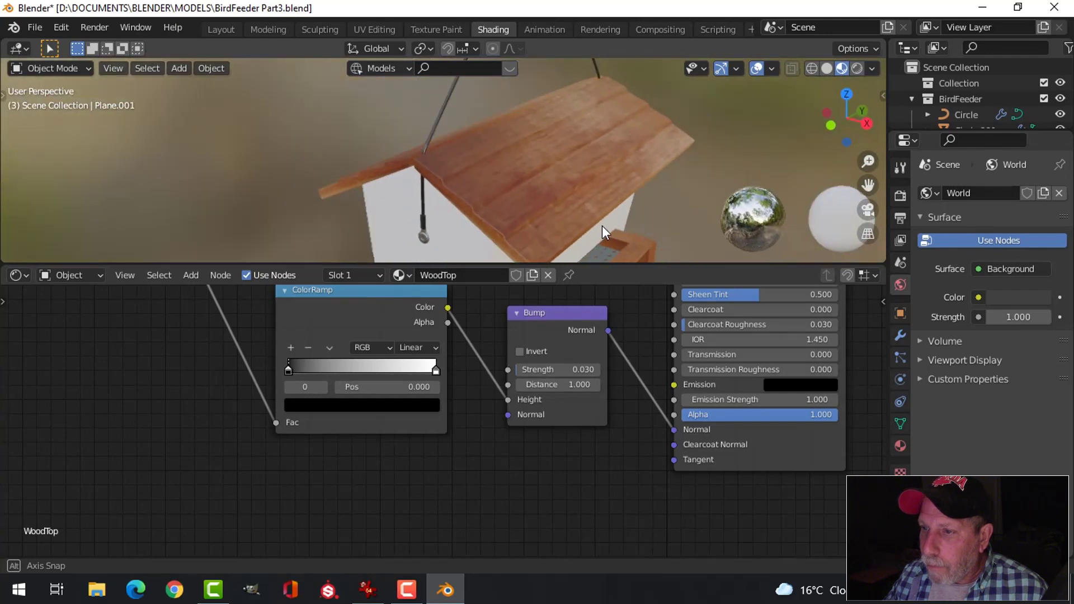
Insert an RGB Curves node between the surface.jpg Color output and the Principled BSDF Base Color.
scroll(598, 383, "down", 2)
middle_click_drag(598, 382, 484, 532)
middle_click_drag(441, 405, 573, 419)
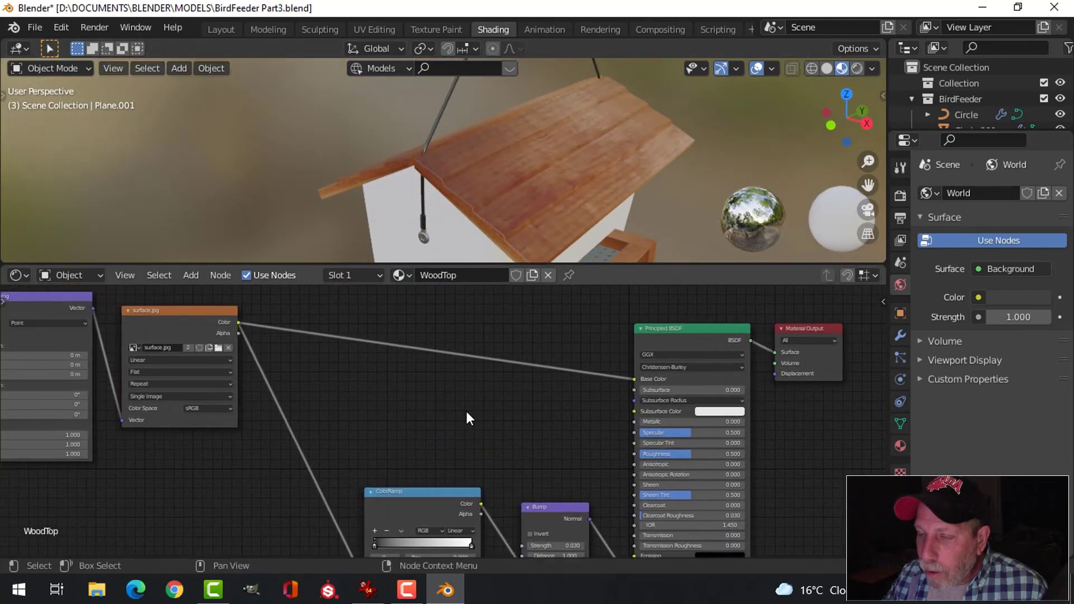
middle_click_drag(481, 415, 545, 398)
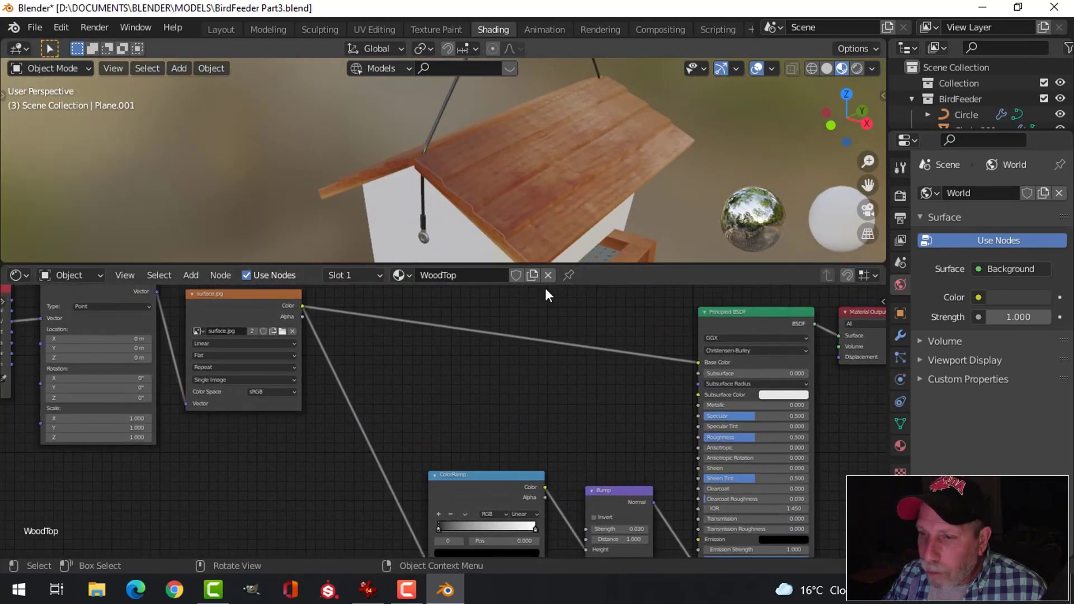
key("shift+a")
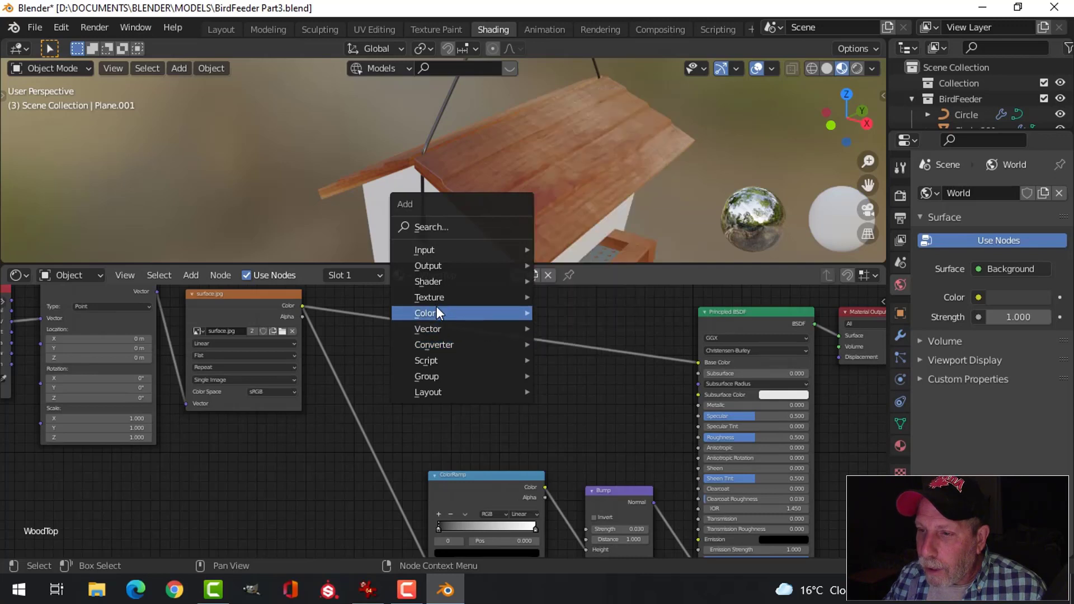
mouse_move(436, 307)
left_click(579, 417)
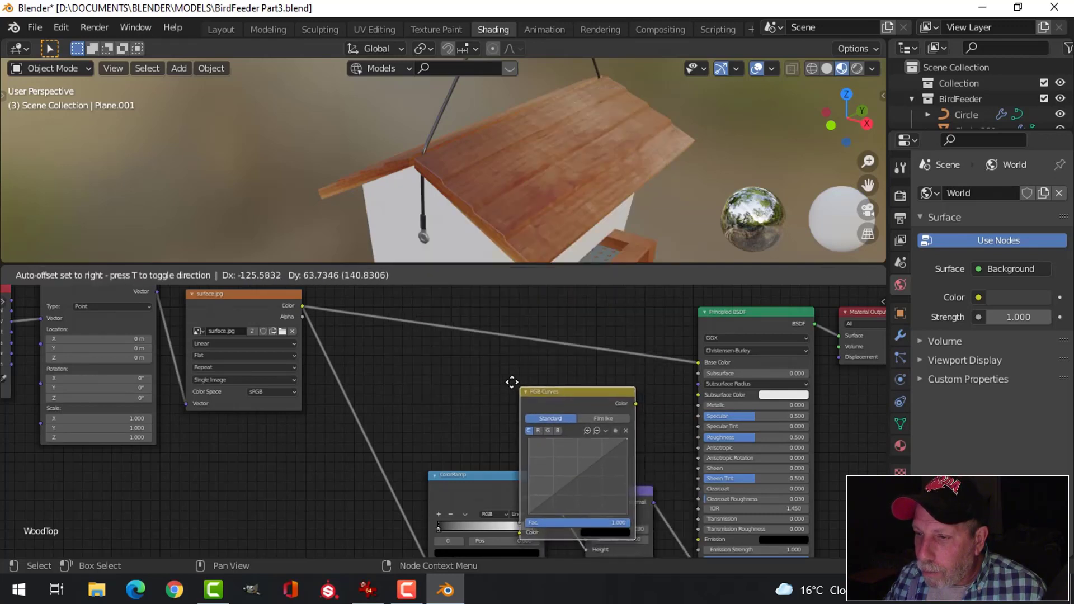
left_click(443, 275)
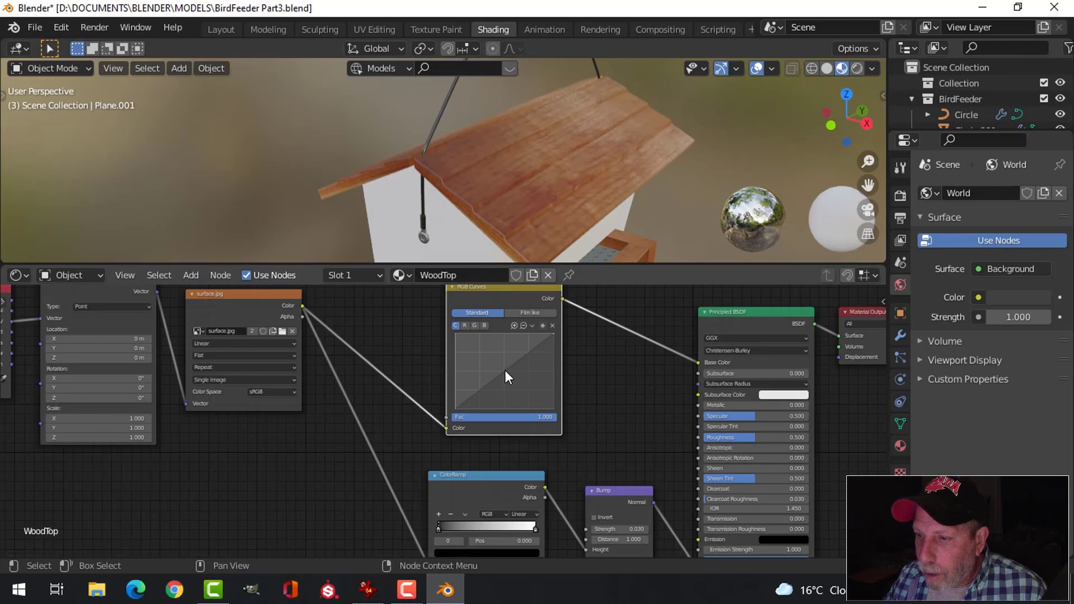
Darken the roof wood by pulling the RGB curve down with one control point at about X 0.70, Y 0.26.
left_click_drag(505, 370, 513, 384)
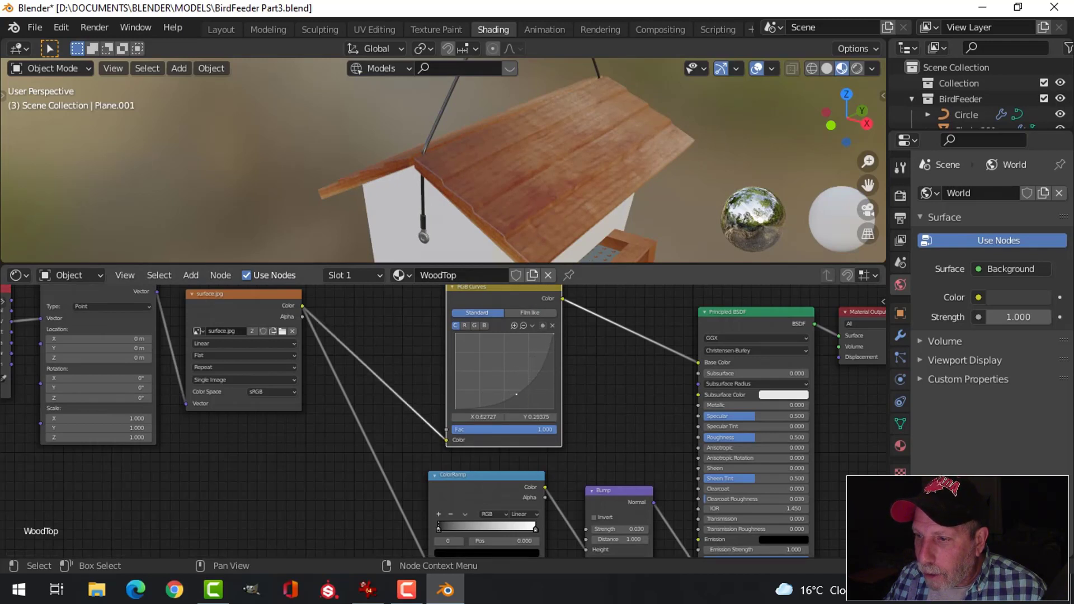
middle_click_drag(649, 231, 616, 221)
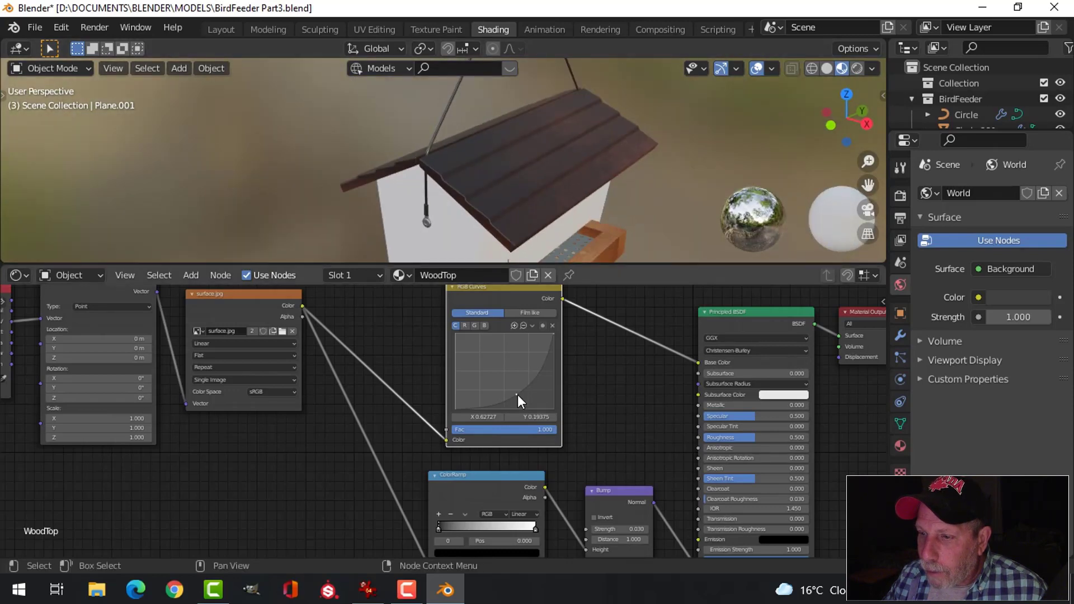
left_click_drag(520, 393, 524, 390)
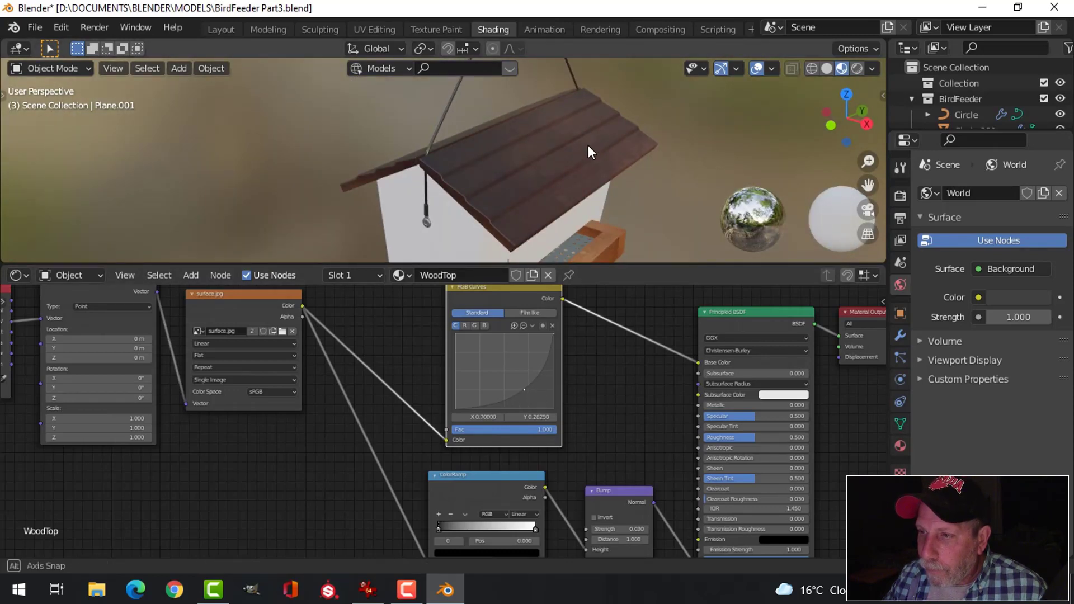
middle_click_drag(588, 145, 375, 119)
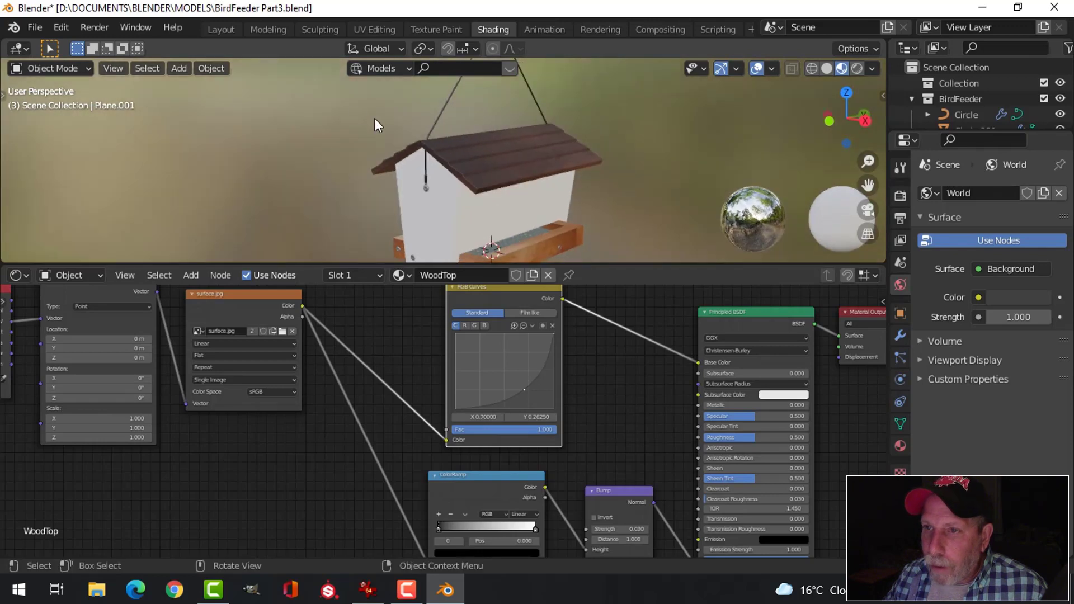
Switch to the Layout workspace, view the whole bird feeder and save the file.
left_click(229, 30)
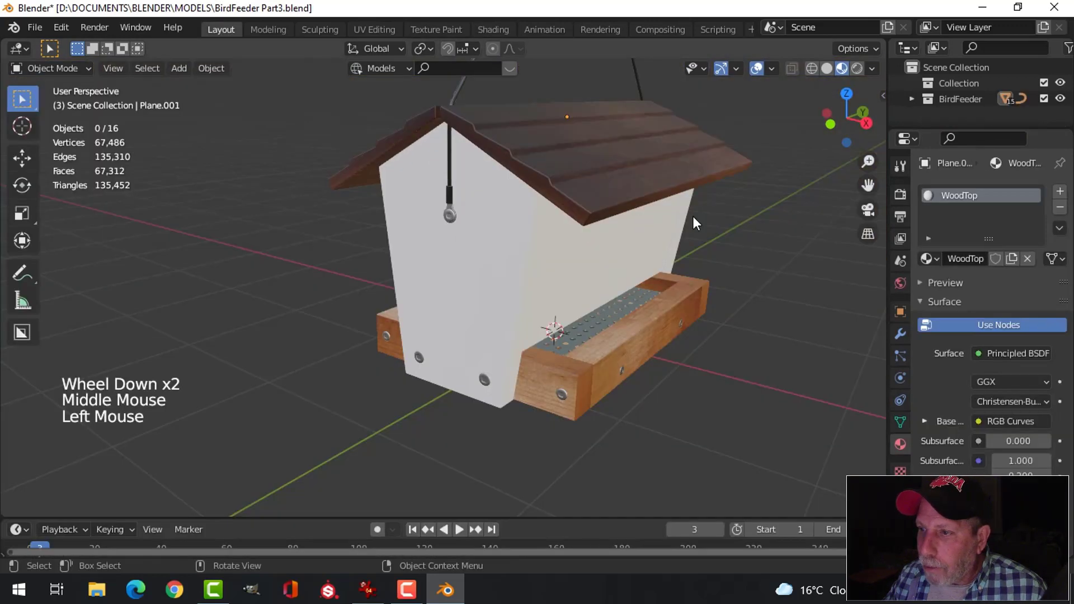
middle_click_drag(694, 221, 661, 238)
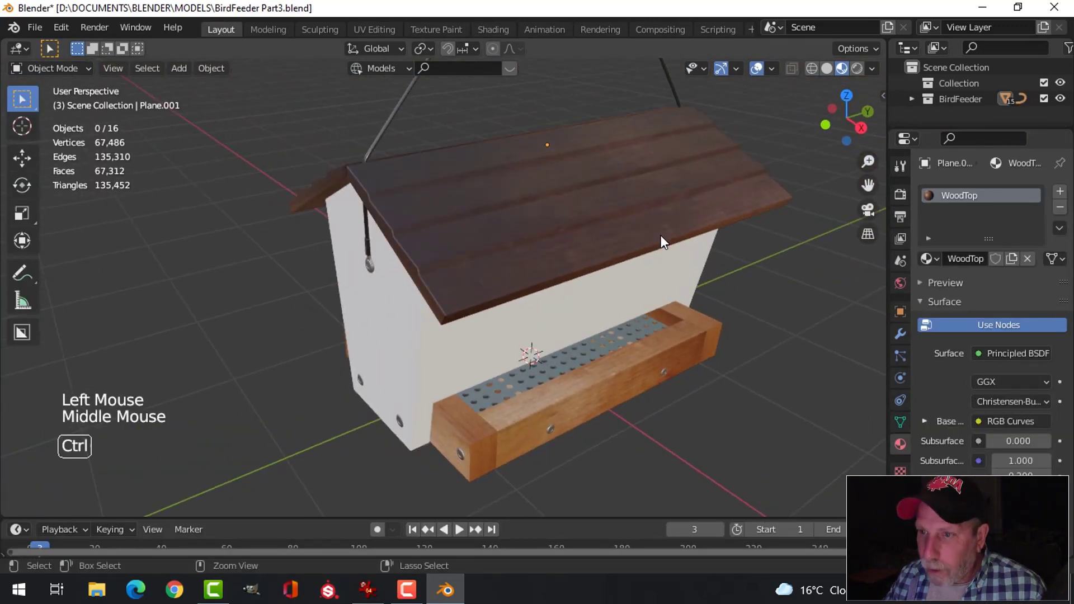
key("ctrl+s")
scroll(546, 256, "down", 2)
middle_click_drag(492, 292, 520, 283)
Select the feeder's side panels, isolate them in local view in the UV Editing workspace and enter Edit Mode.
left_click(478, 262)
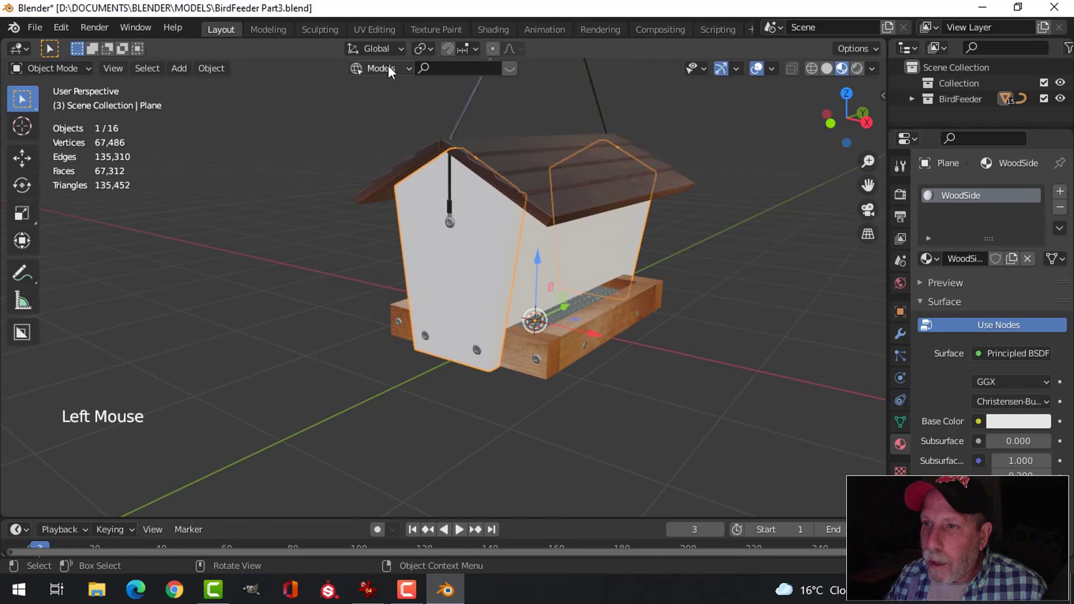
left_click(374, 29)
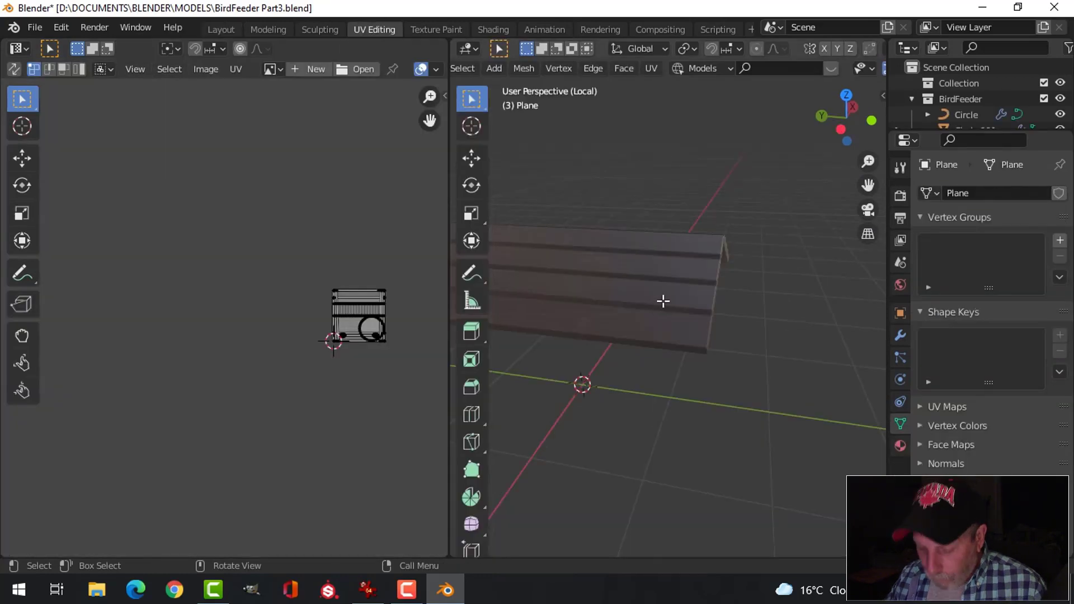
key("KP_Divide")
scroll(659, 284, "up", 2)
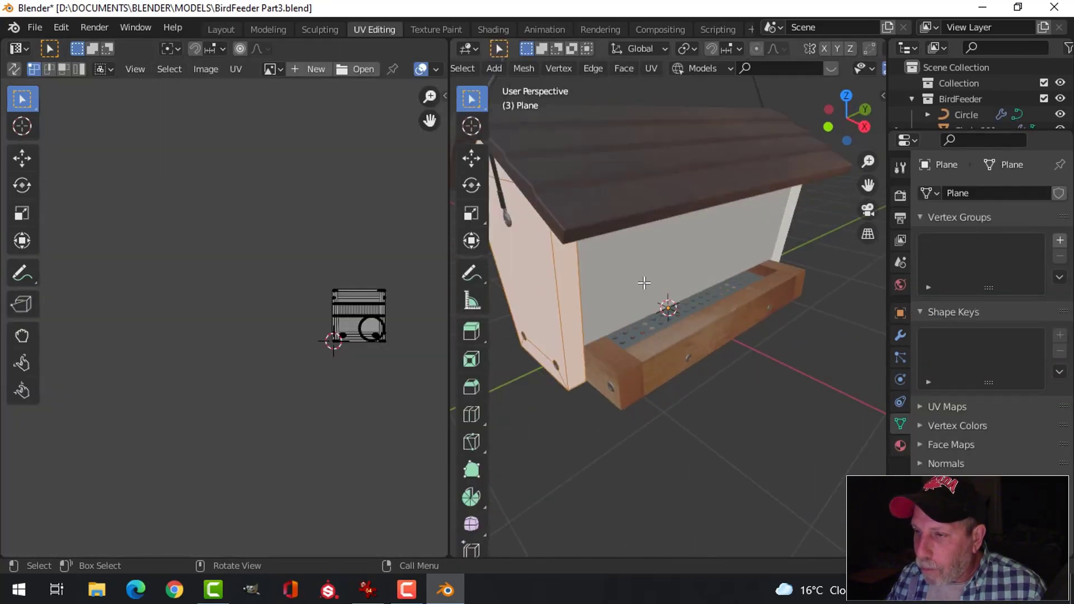
key("Tab")
key("KP_Divide")
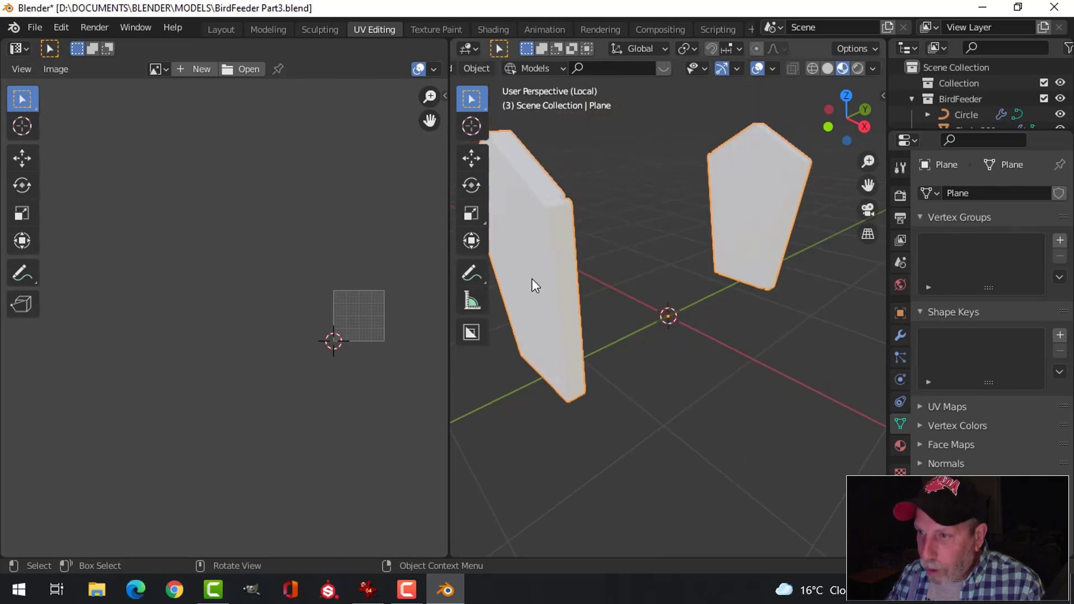
middle_click_drag(532, 279, 638, 267)
key("Tab")
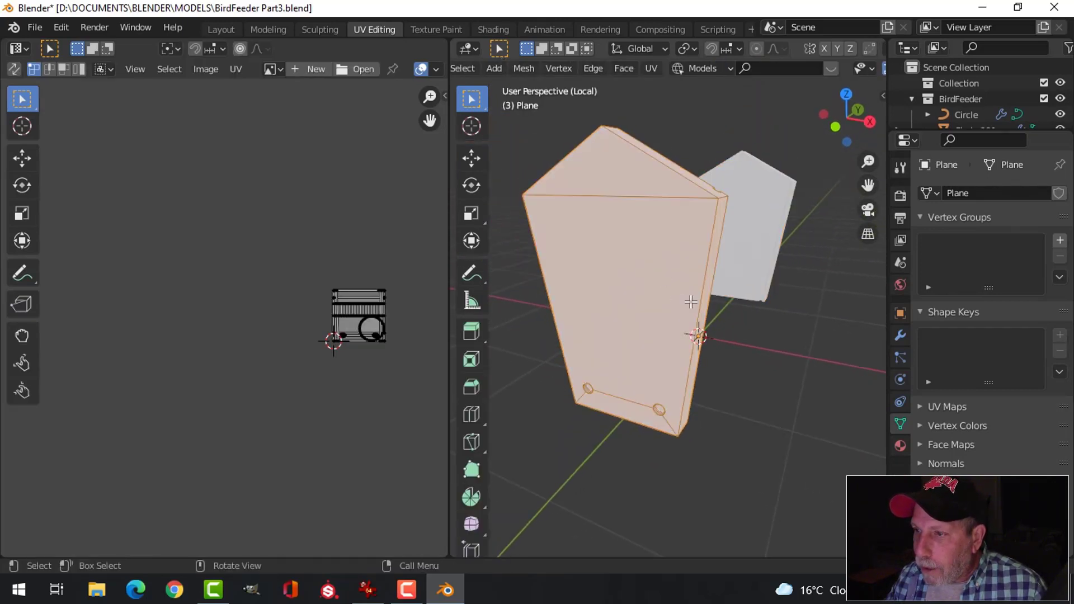
Unwrap the side panels with Smart UV Project using a 66° angle limit and 0.030 island margin.
middle_click_drag(342, 339, 209, 397)
scroll(259, 303, "up", 4)
scroll(292, 346, "up", 2)
middle_click_drag(300, 342, 244, 355, "shift")
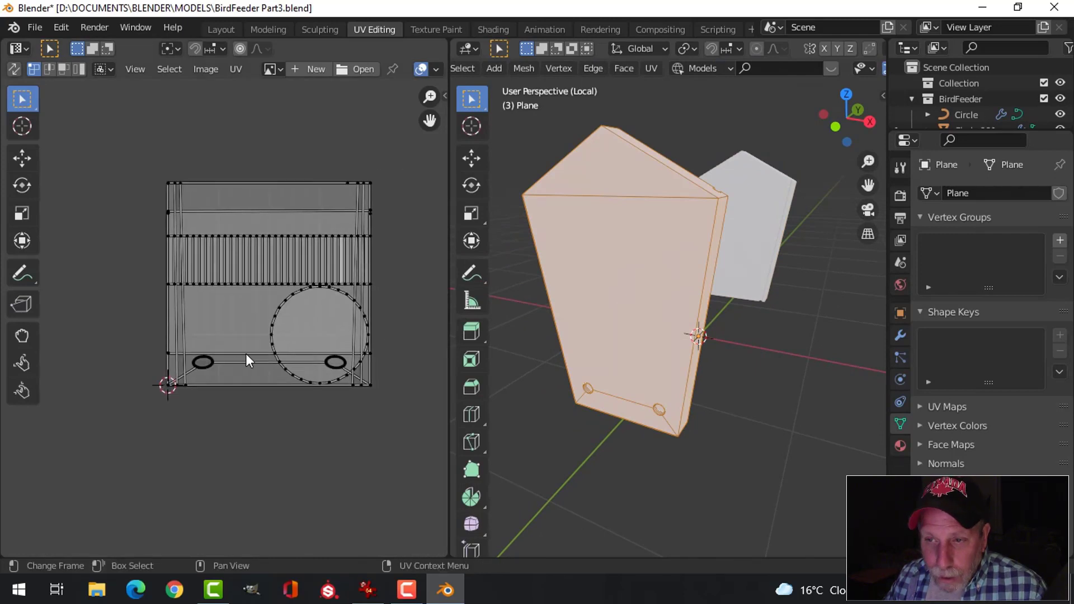
scroll(266, 330, "up", 3)
scroll(257, 331, "down", 2)
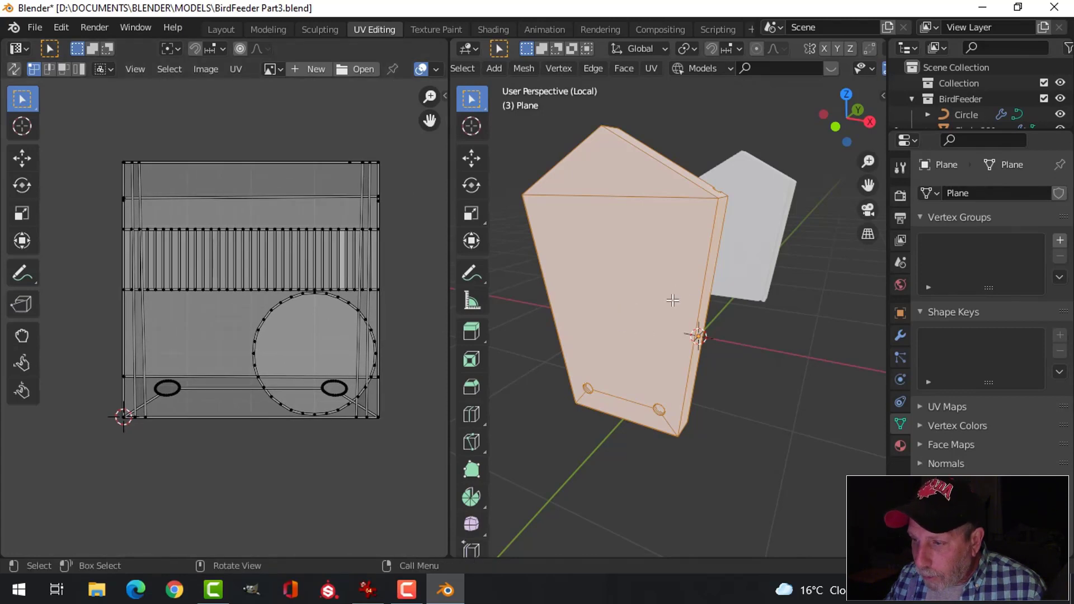
key("u")
left_click(647, 311)
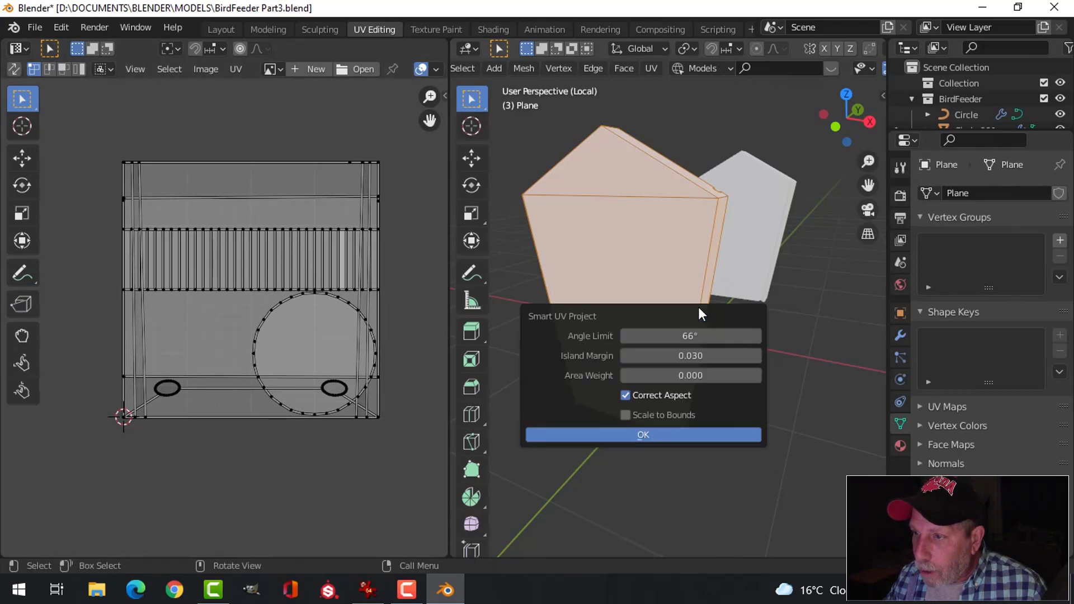
left_click(642, 434)
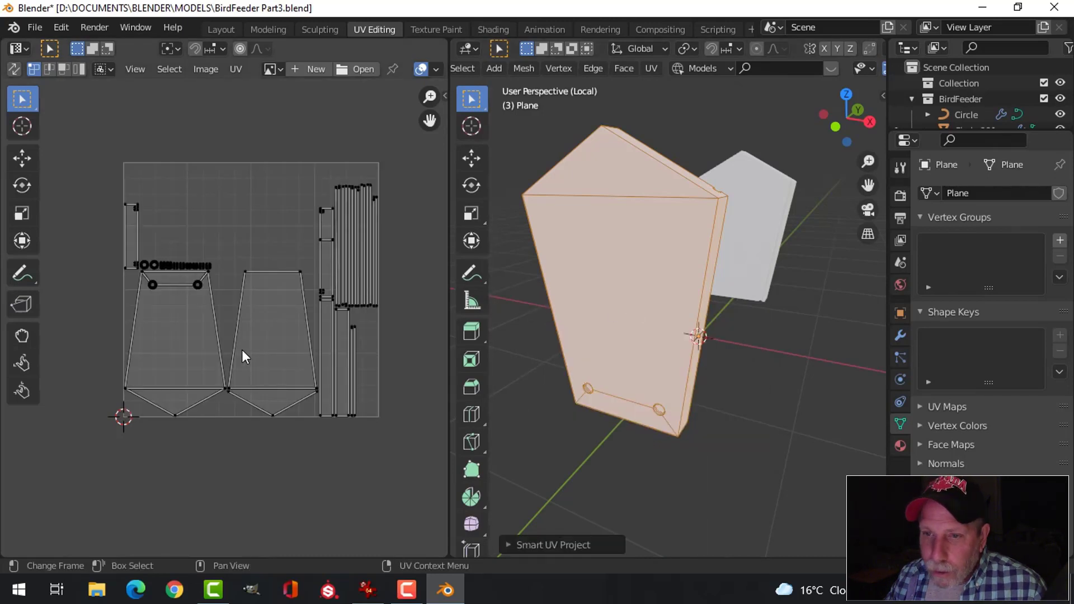
scroll(223, 344, "up", 1)
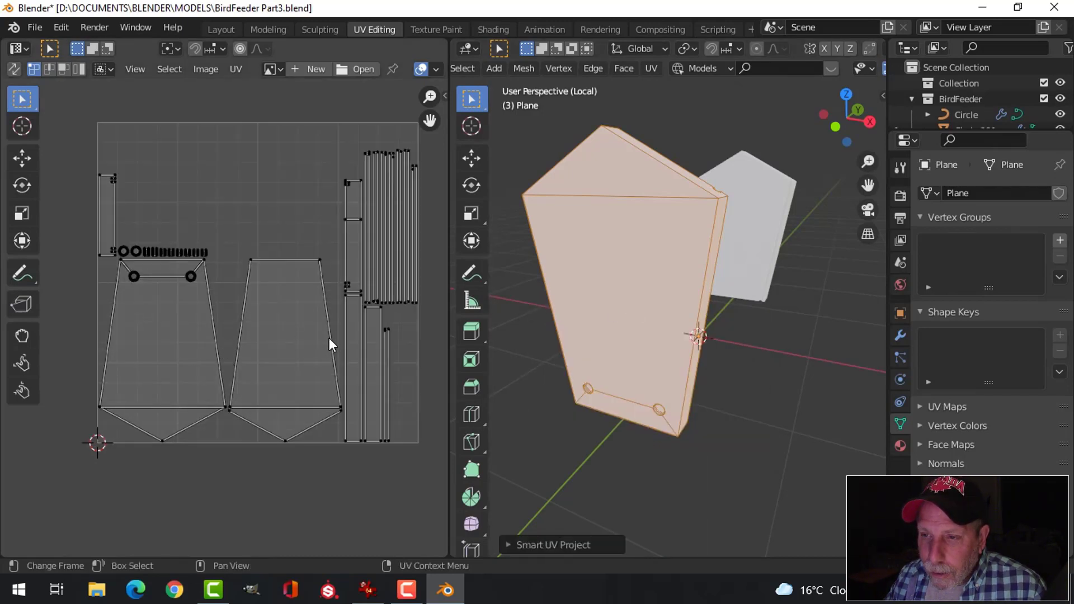
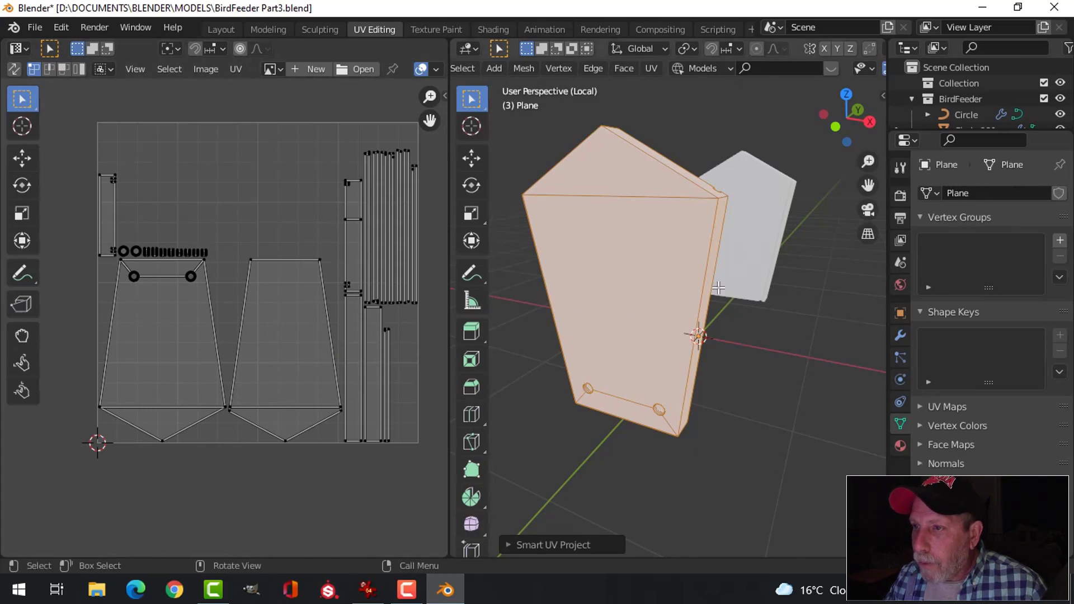
In the Shading workspace, add an Image Texture with Mapping and Texture Coordinate nodes to the WoodSide material and place them beside the Principled BSDF.
key("Tab")
left_click(491, 28)
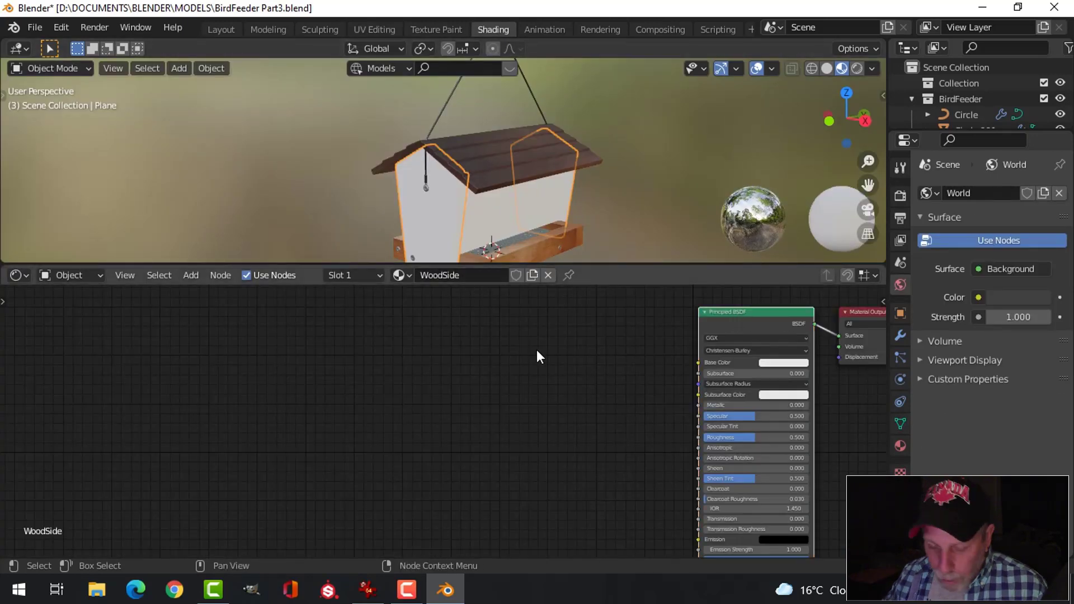
key("ctrl+t")
key("g")
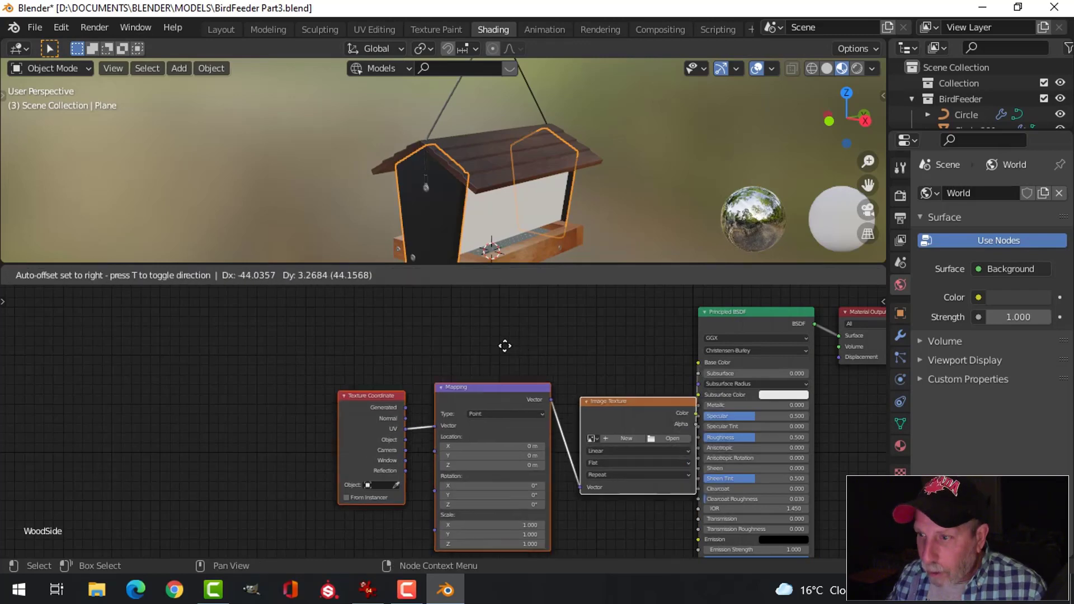
left_click(451, 540)
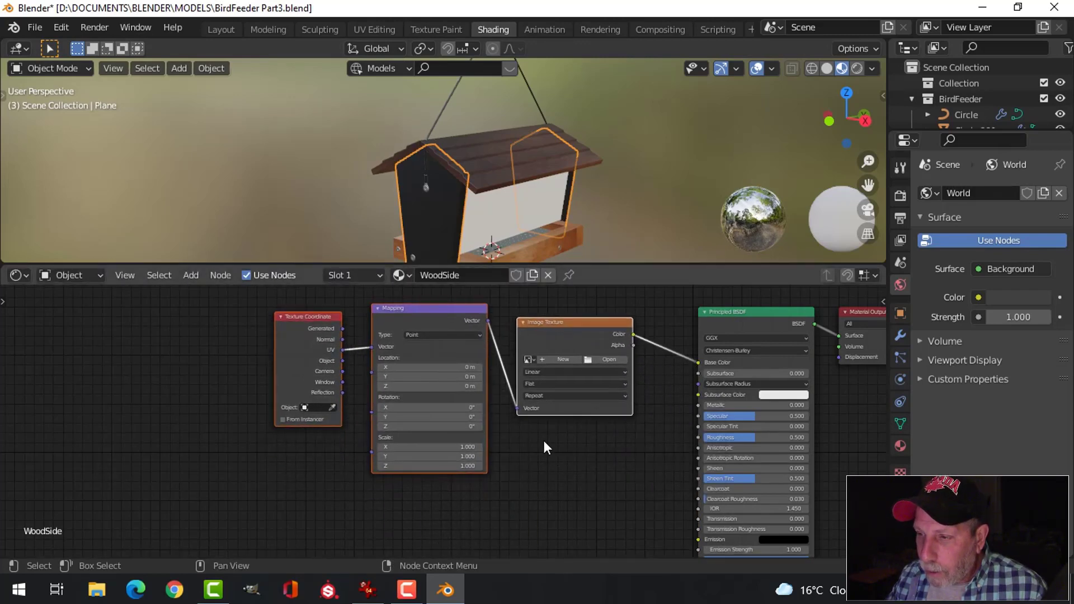
Assign the existing surface.jpg image to the WoodSide Image Texture node and check the side panels up close.
scroll(544, 441, "up", 4)
left_click(533, 370)
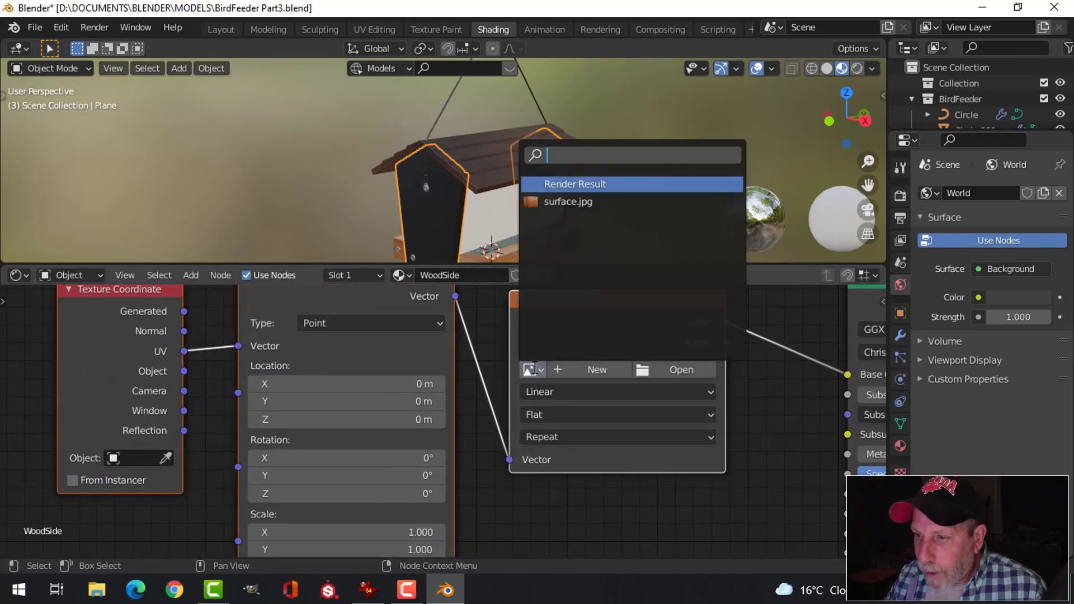
left_click(558, 202)
scroll(408, 222, "up", 5)
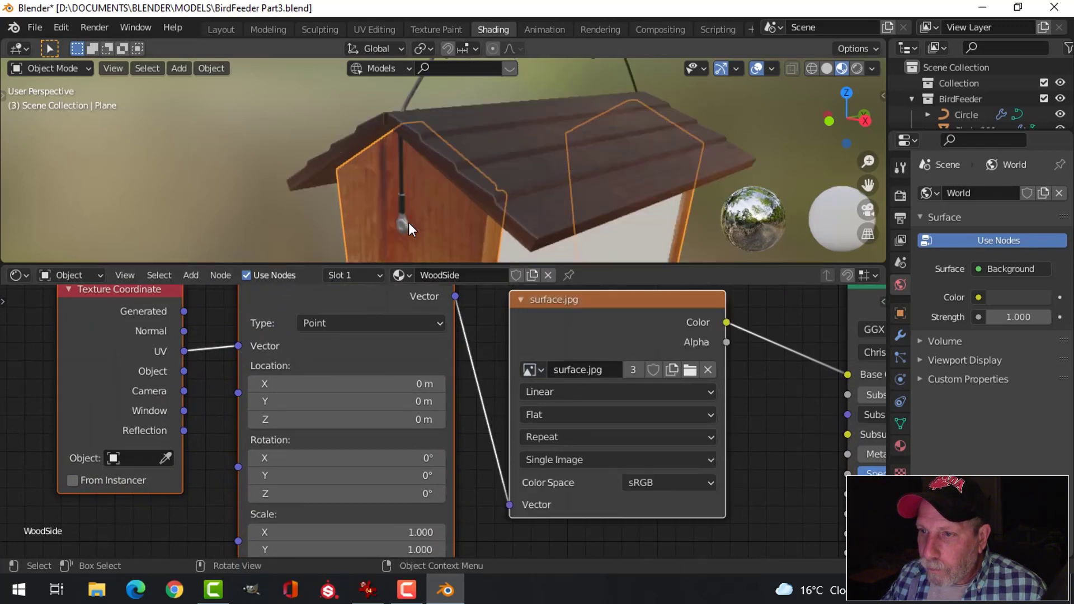
Check the feeder's side panel grain, return to the UV Editing workspace and select the narrow bottom face of the near side panel.
middle_click_drag(450, 213, 542, 184)
scroll(487, 196, "down", 2)
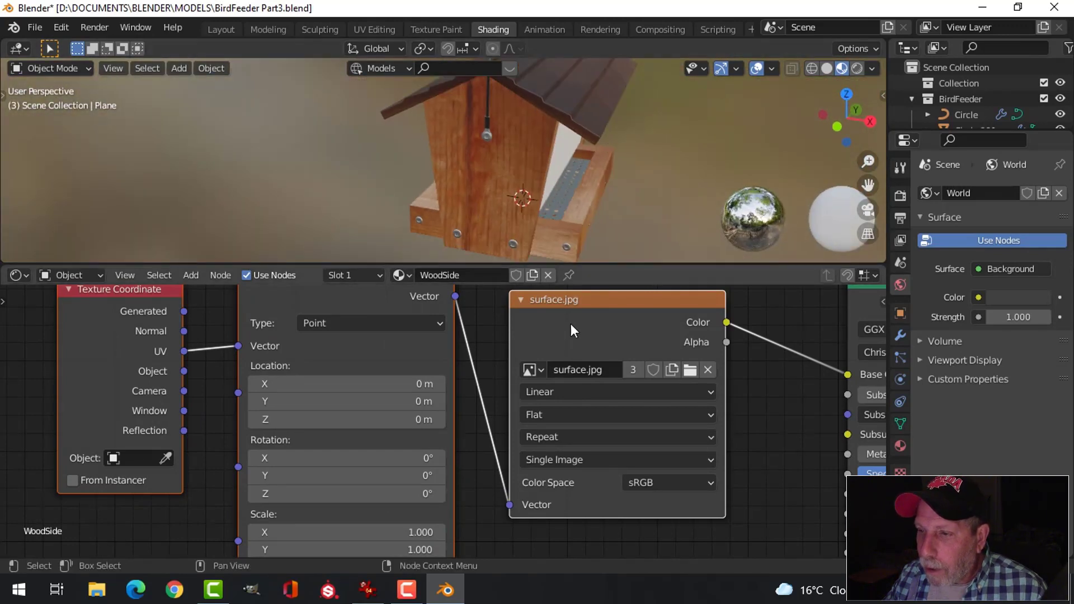
scroll(571, 324, "down", 2)
middle_click_drag(482, 139, 510, 186)
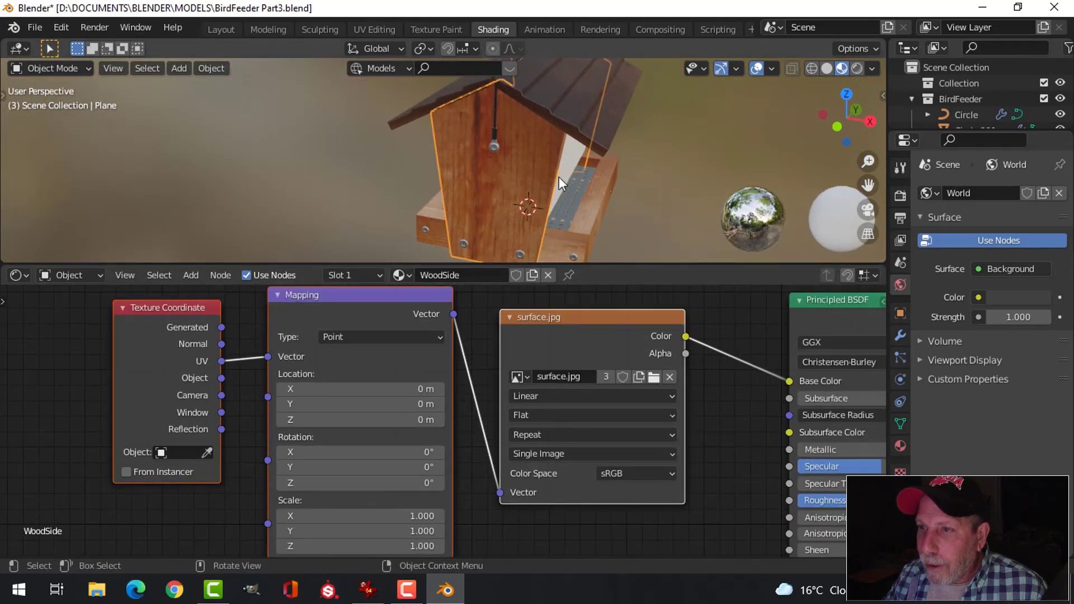
left_click(374, 30)
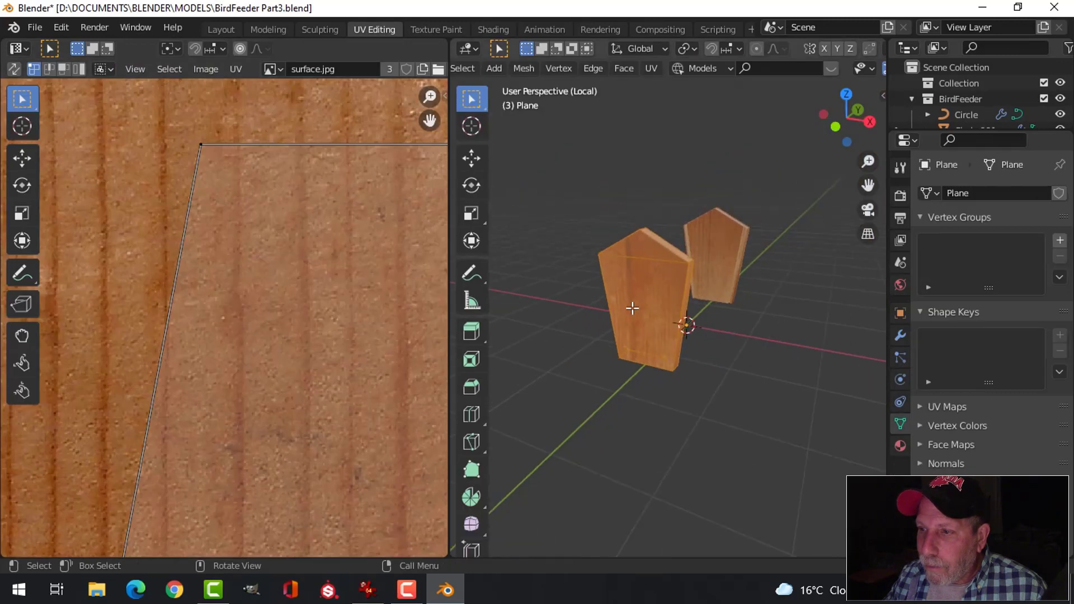
middle_click_drag(648, 321, 657, 288)
scroll(662, 281, "up", 3)
left_click(617, 147)
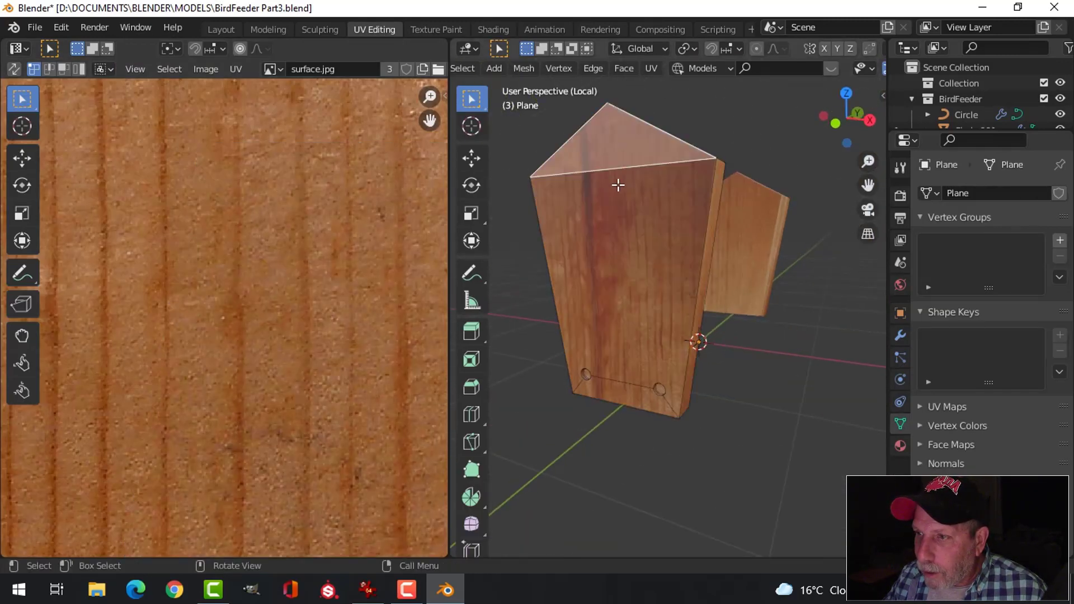
left_click(617, 245, "shift")
left_click(647, 397)
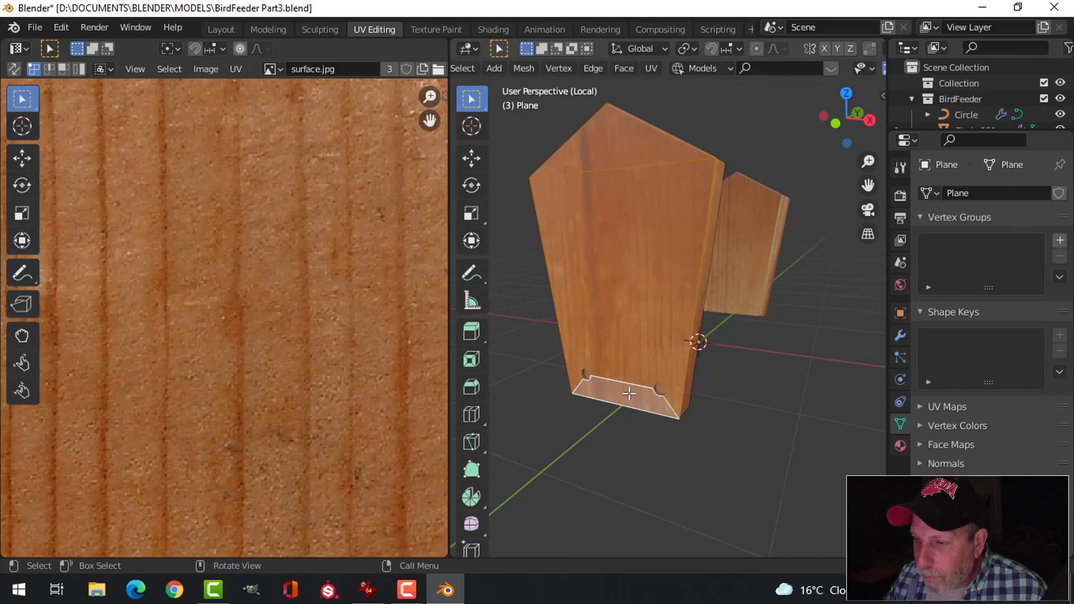
scroll(629, 393, "up", 3)
scroll(643, 387, "down", 3)
middle_click_drag(643, 386, 678, 383)
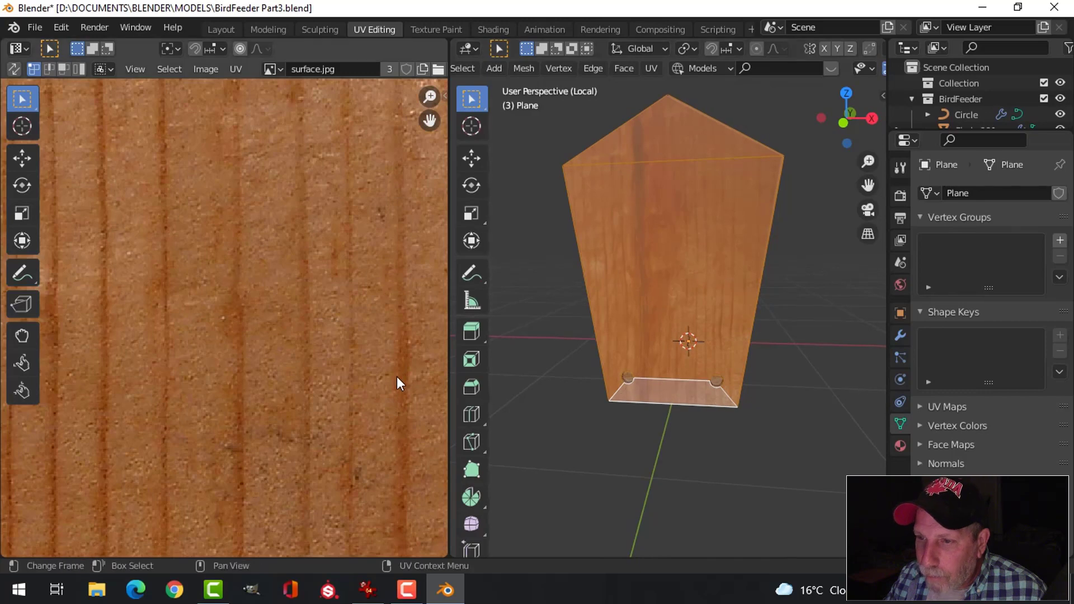
Select the side panel's whole UV island and move it onto the straight-grained middle area of surface.jpg.
scroll(282, 374, "down", 6)
middle_click_drag(233, 369, 271, 317)
scroll(321, 340, "up", 2)
scroll(358, 347, "up", 1)
key("a")
scroll(370, 350, "down", 2)
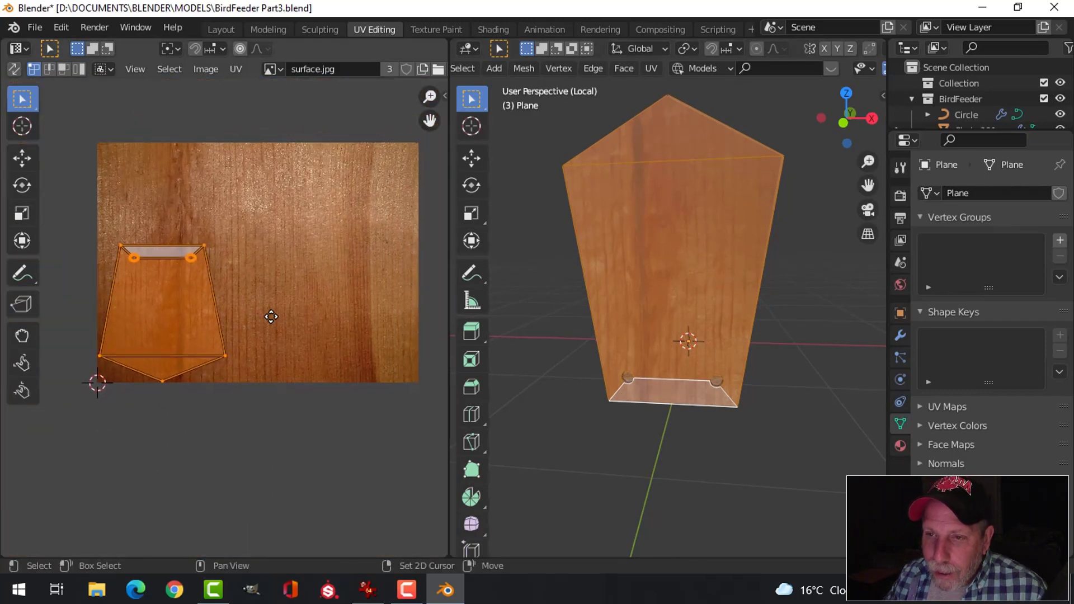
key("g")
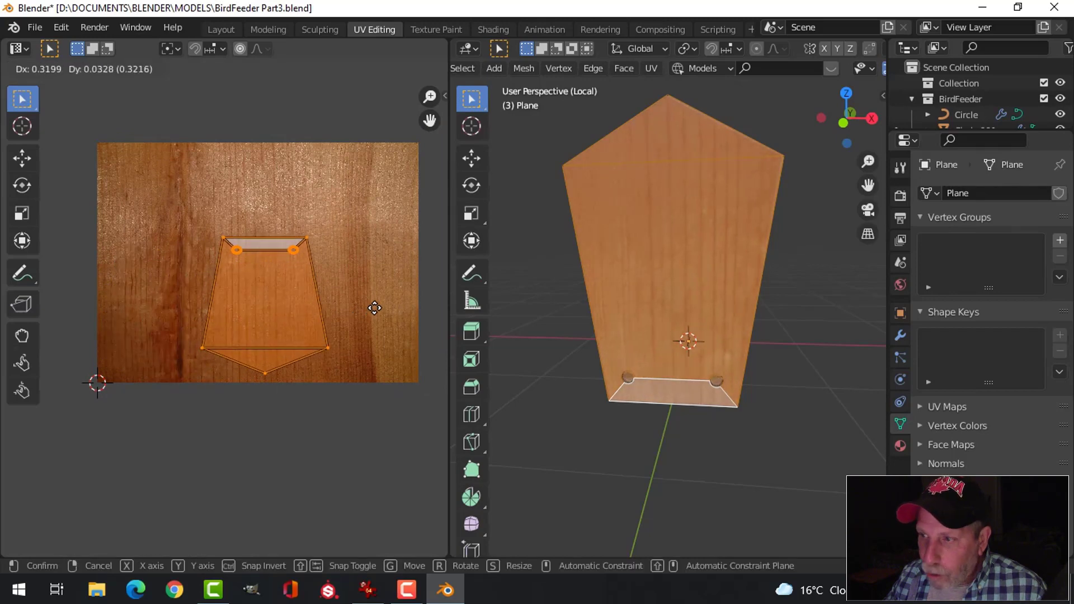
left_click(392, 307)
Leave Edit Mode, check the side panels and the whole feeder in the Layout workspace, and save the file.
key("Tab")
middle_click_drag(781, 243, 631, 235)
scroll(611, 271, "up", 5)
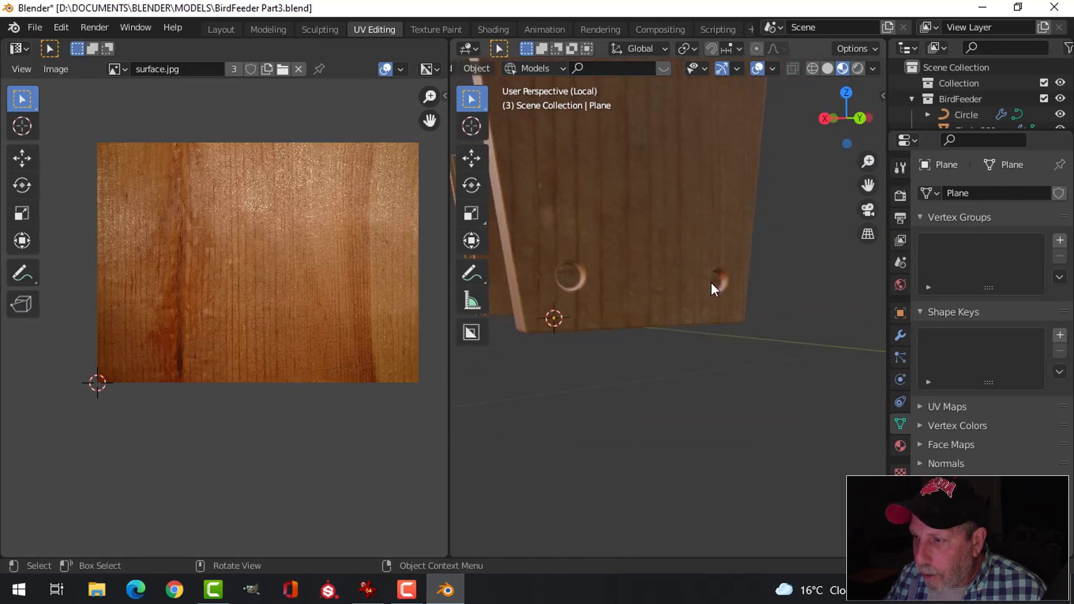
scroll(710, 283, "down", 5)
middle_click_drag(595, 284, 799, 317)
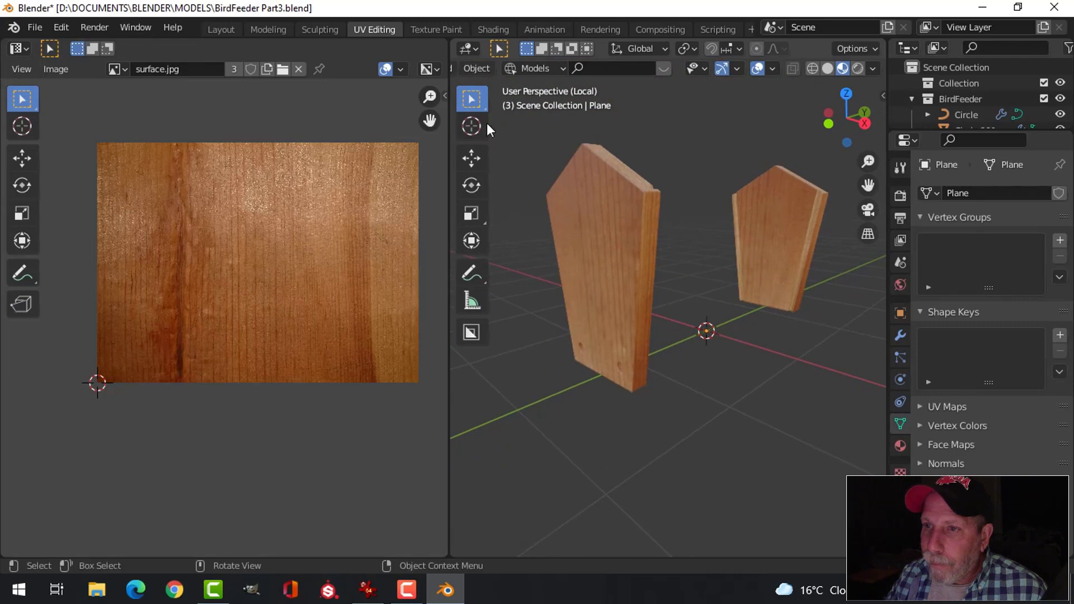
left_click(220, 29)
scroll(591, 276, "down", 2)
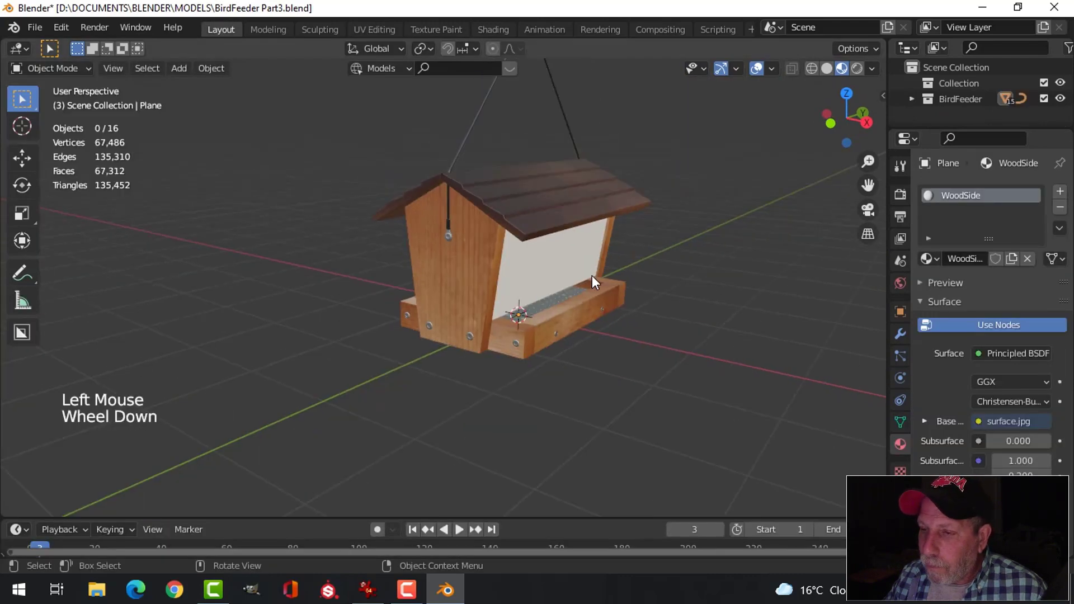
mouse_move(591, 275)
middle_mouse_down()
mouse_move(540, 265)
mouse_move(646, 237)
mouse_move(621, 266)
mouse_move(575, 273)
mouse_move(602, 271)
middle_mouse_up()
scroll(576, 269, "up", 3)
scroll(576, 270, "down", 2)
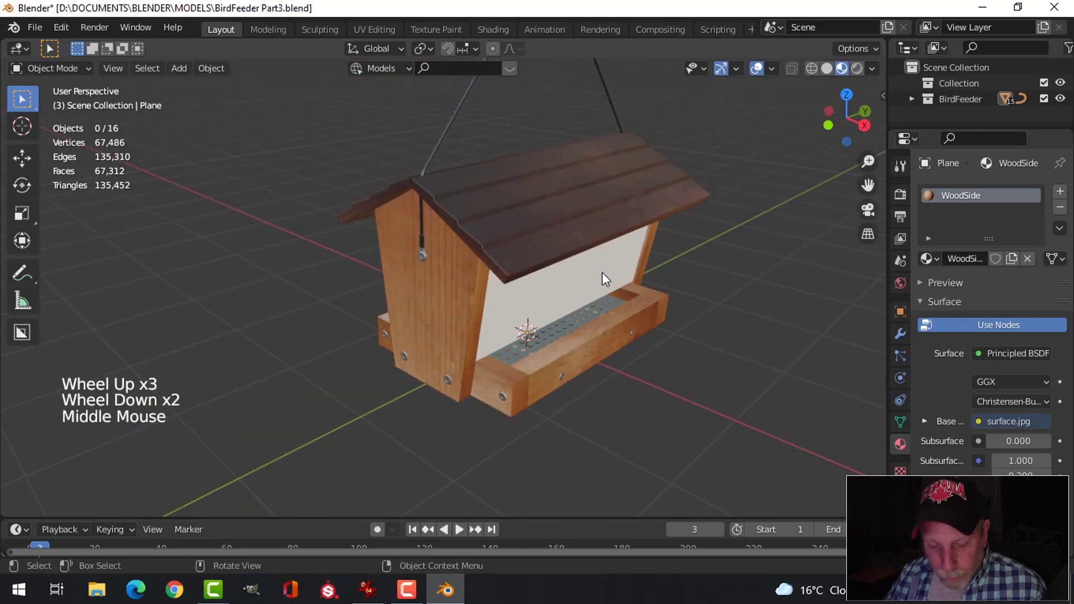
key("ctrl+s")
Select the side panels and, in the Shading workspace, move the WoodSide texture nodes away from the Principled BSDF to make room.
left_click(458, 297)
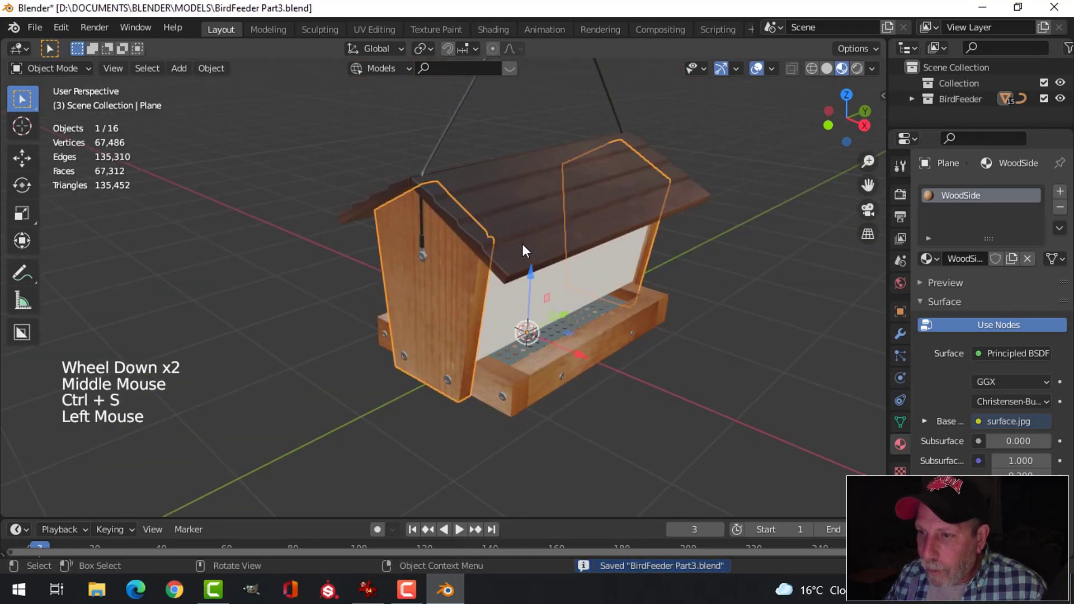
left_click(481, 28)
scroll(581, 418, "down", 6)
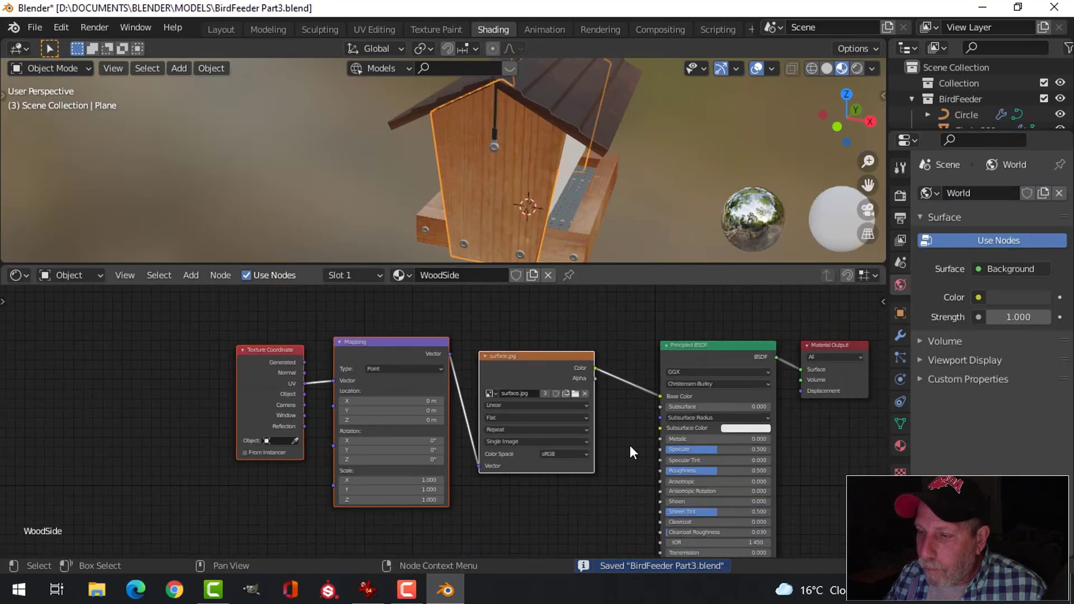
scroll(511, 354, "left", 3, "ctrl")
scroll(514, 353, "down", 1)
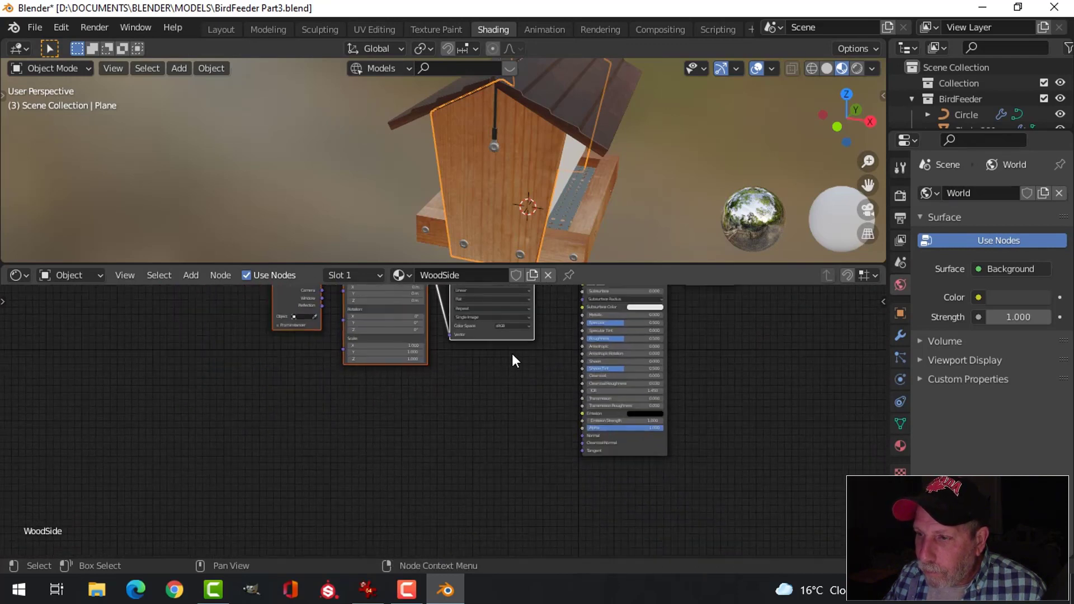
middle_click_drag(511, 353, 591, 409)
scroll(555, 401, "down", 4)
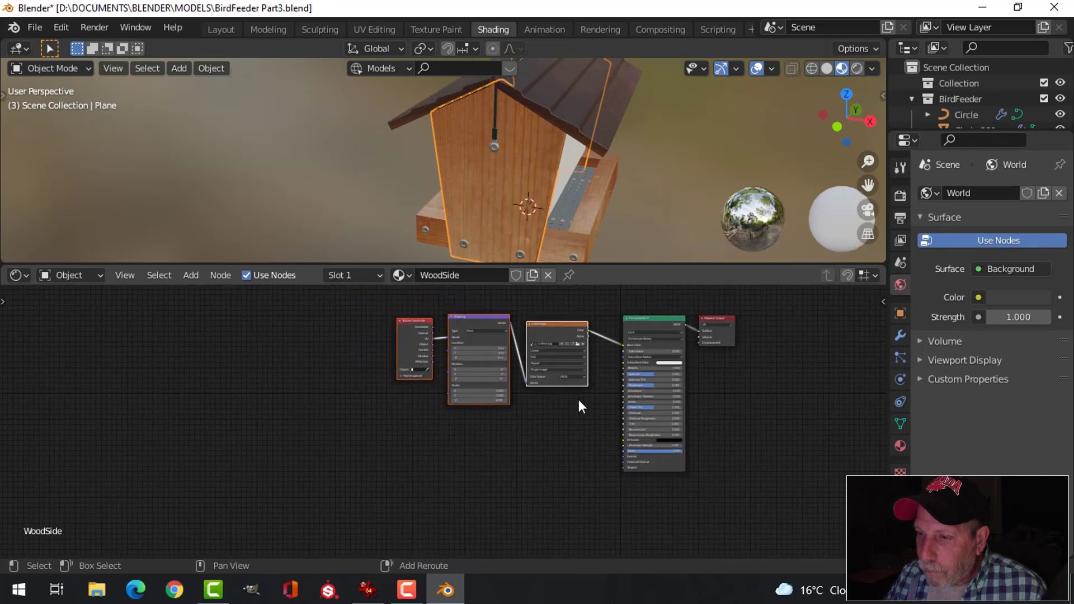
left_click_drag(370, 304, 584, 370)
key("g")
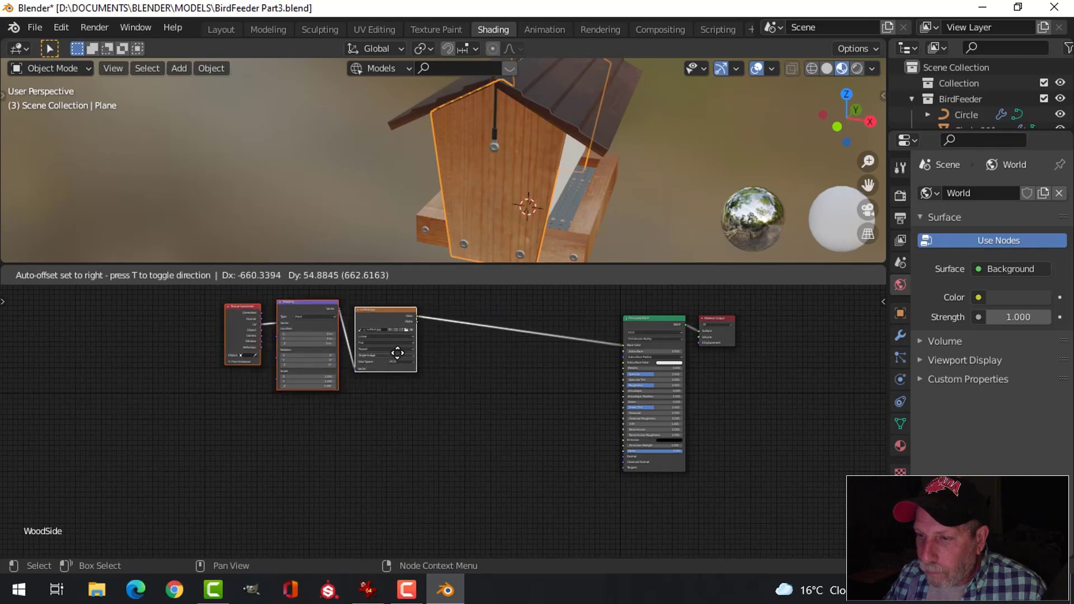
left_click(378, 358)
Add a Bump node and a ColorRamp node between the surface.jpg texture and the Principled BSDF.
key("shift+a")
mouse_move(470, 431)
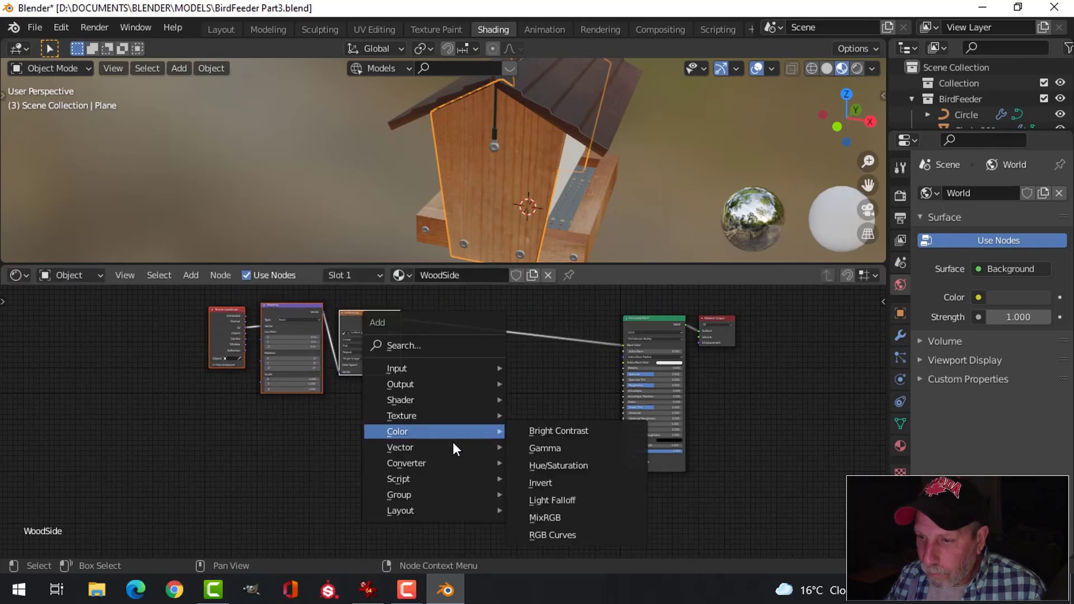
left_click(549, 307)
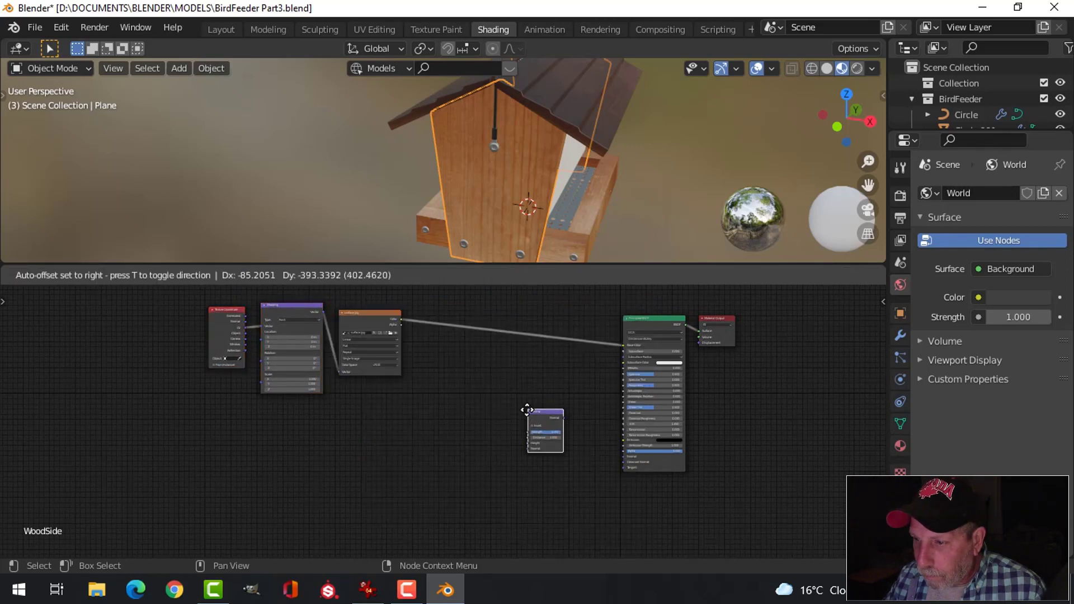
left_click(531, 421)
key("shift+a")
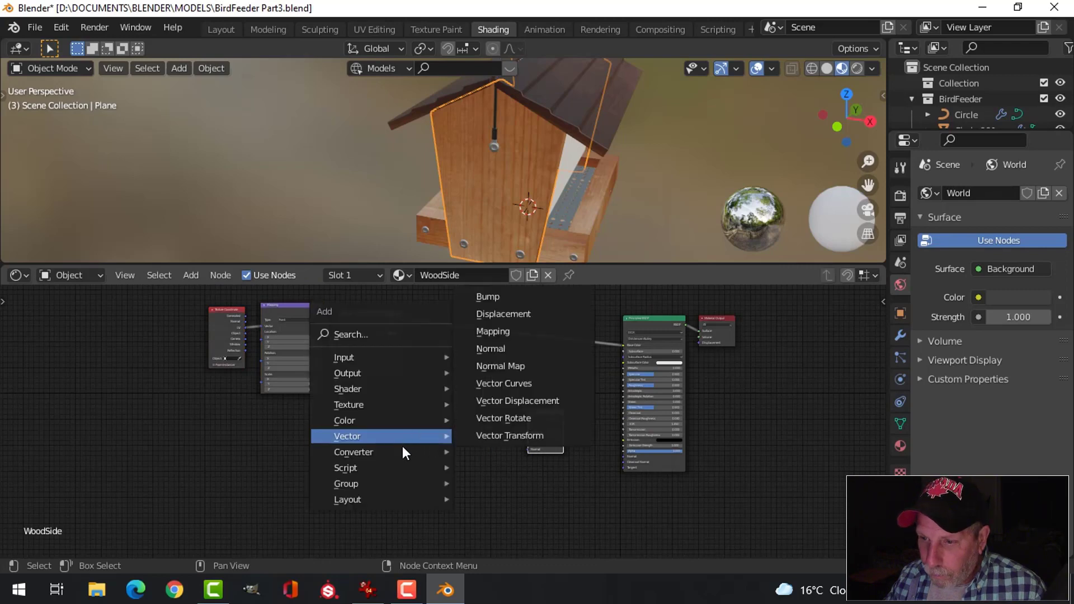
mouse_move(427, 451)
left_click(498, 243)
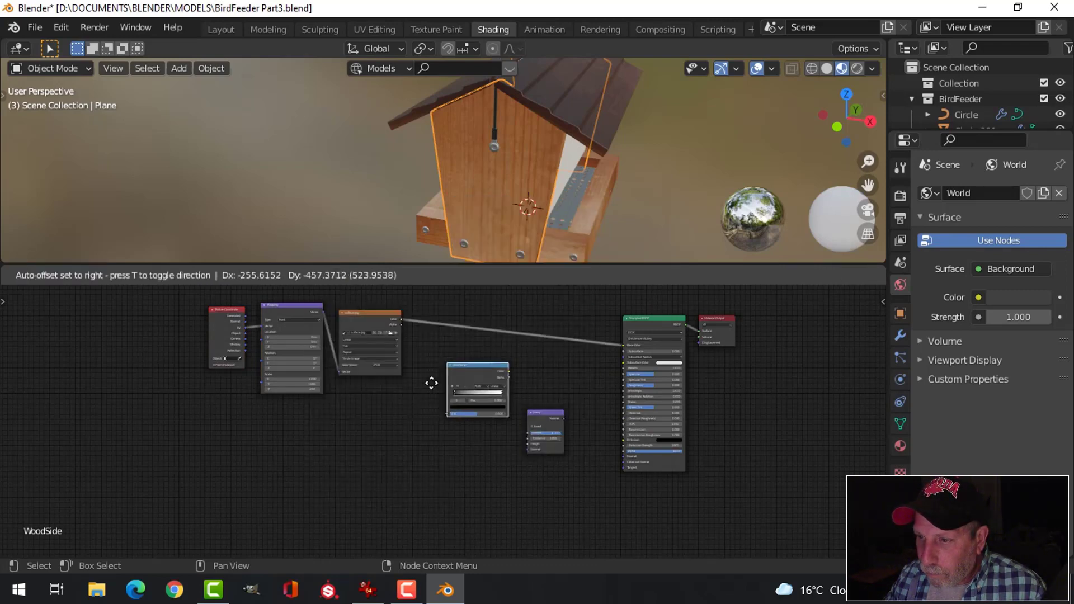
left_click(485, 441)
Connect the ColorRamp's Color to the Bump's Height and the Bump's Normal to the Principled BSDF's Normal.
scroll(486, 440, "up", 3)
scroll(526, 390, "up", 2)
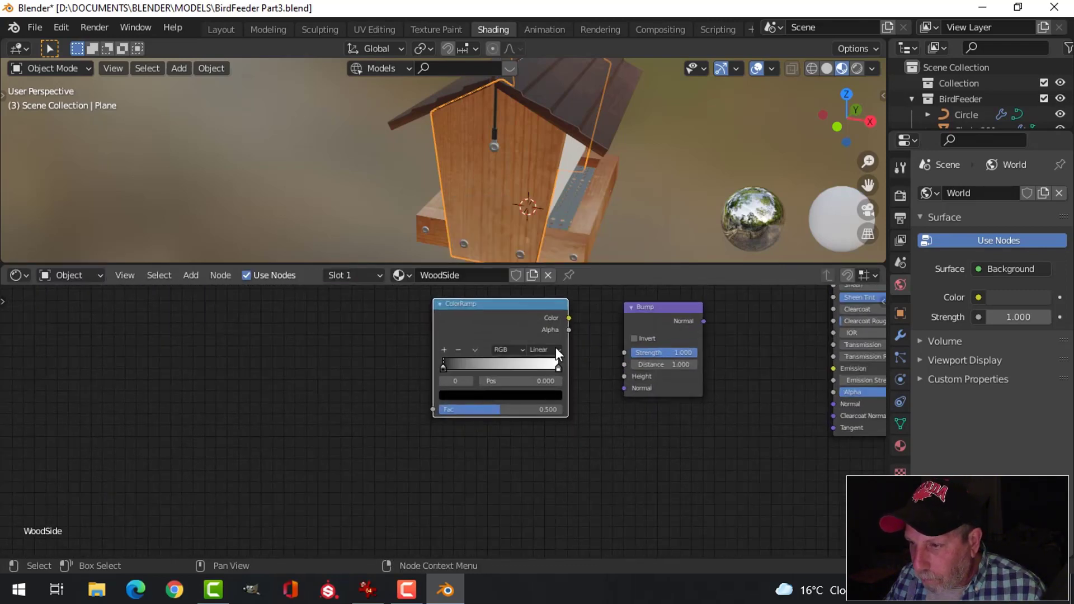
left_click_drag(569, 318, 624, 377)
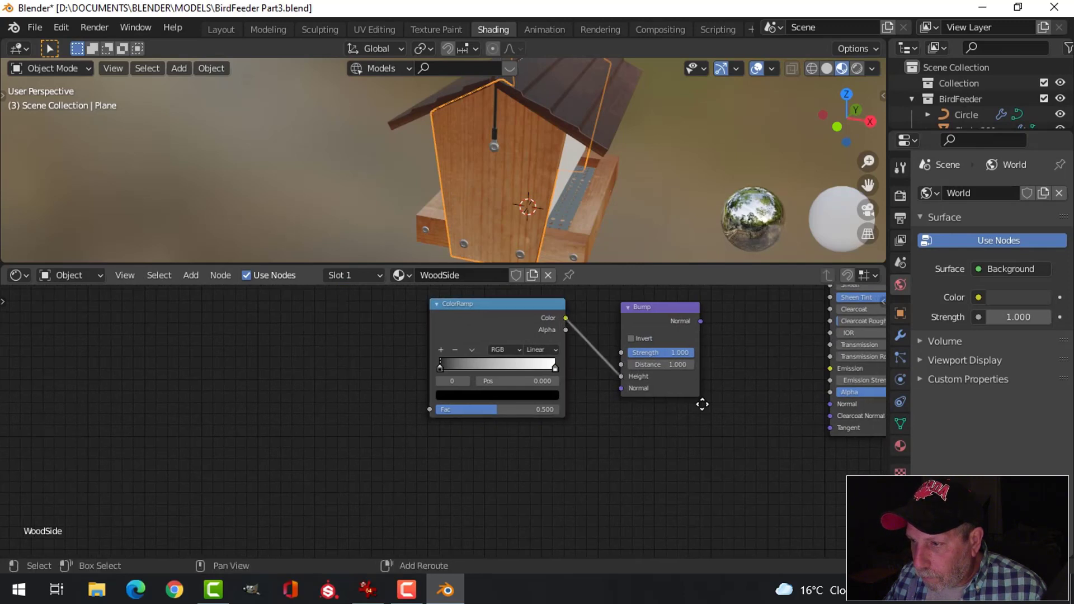
middle_click_drag(720, 329, 563, 353)
mouse_move(547, 345)
left_mouse_down()
mouse_move(611, 402)
mouse_move(676, 427)
left_mouse_up()
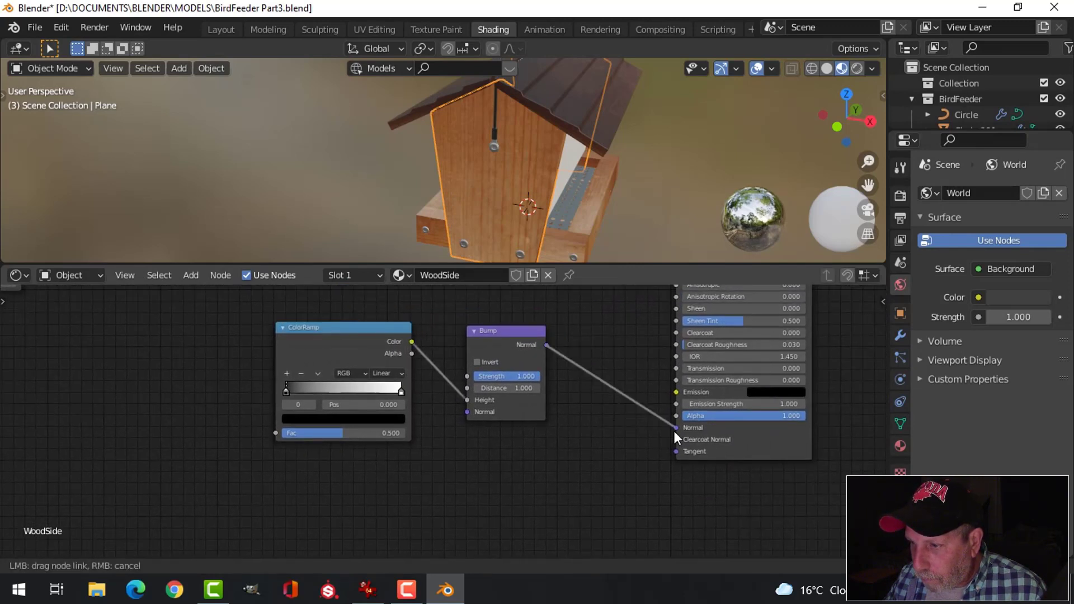
Set the Bump strength to 0.03 and connect the surface.jpg texture's Color to the ColorRamp's Fac.
double_click(515, 377)
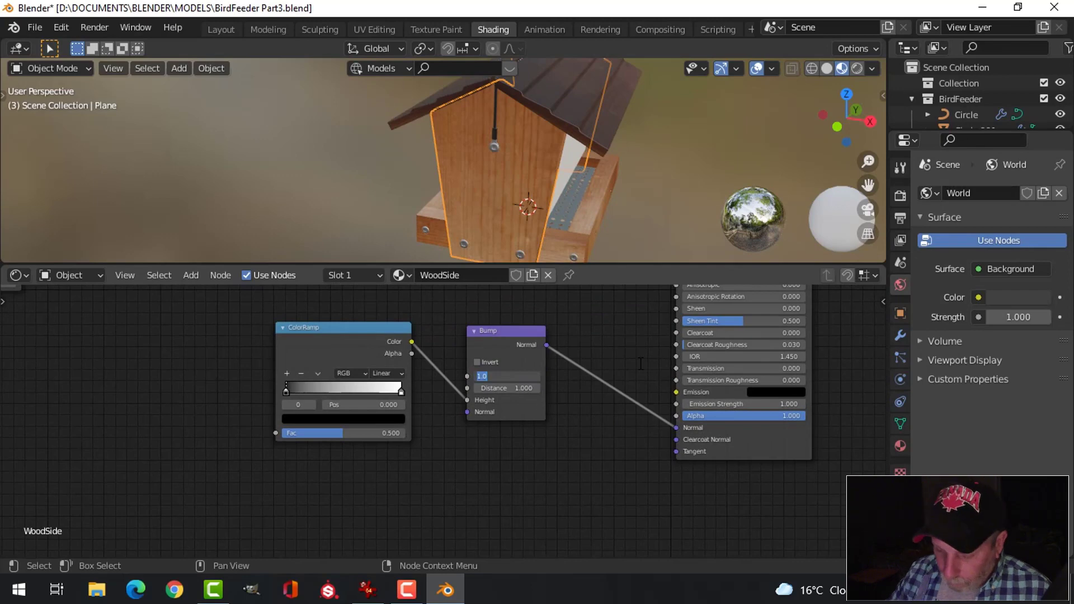
type(".03")
key("Return")
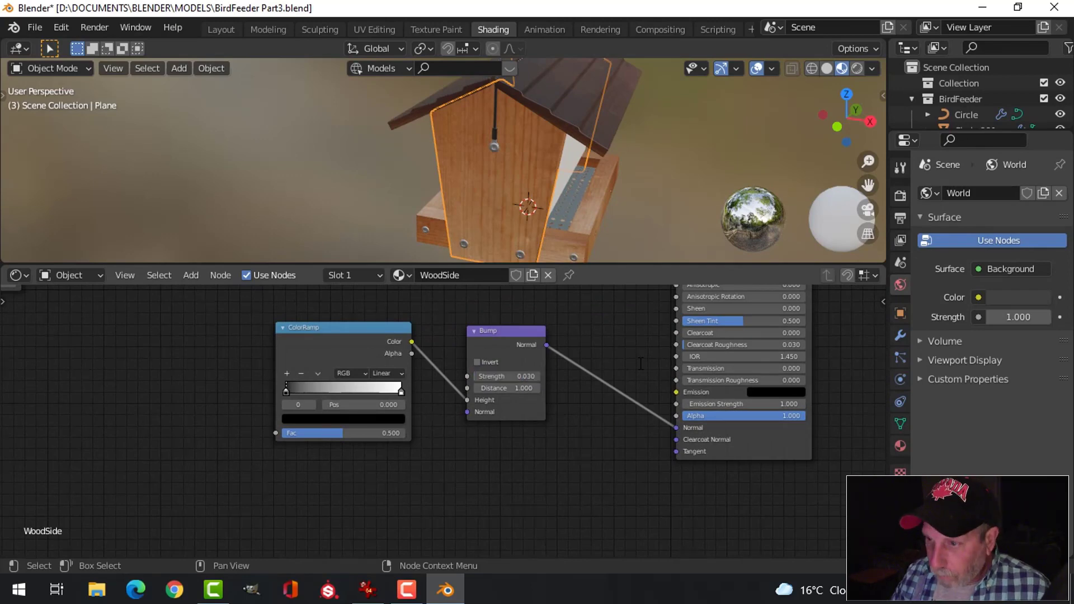
scroll(449, 453, "down", 3)
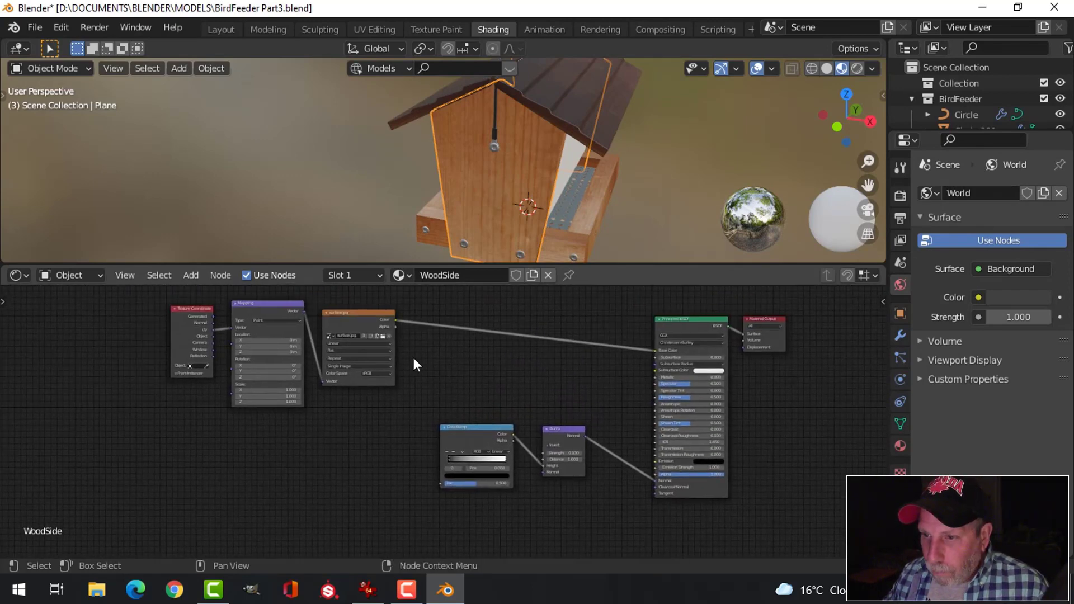
left_click_drag(396, 321, 441, 483)
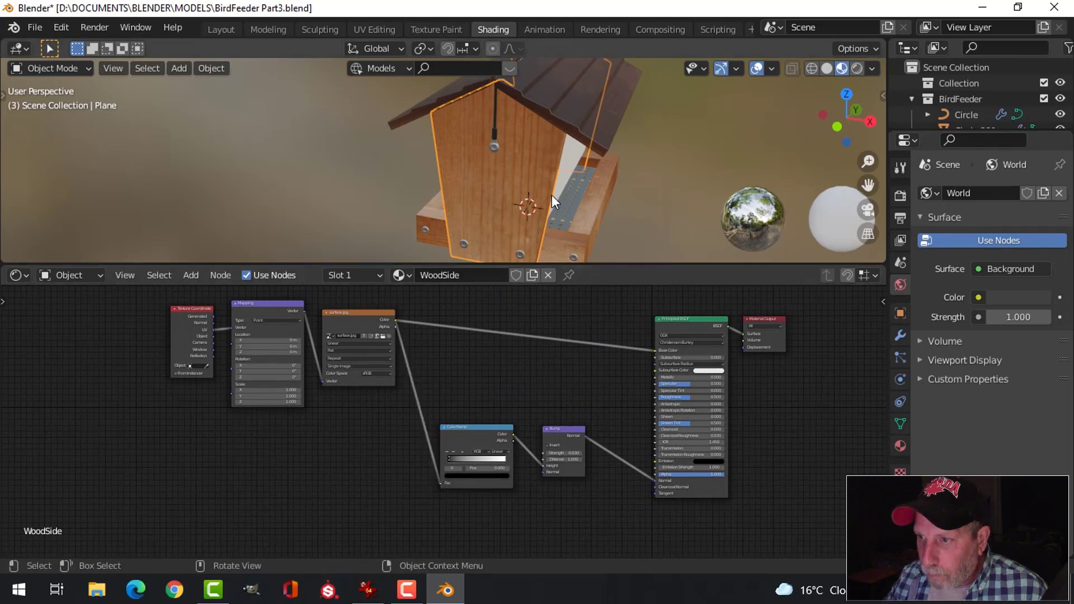
Check the bumpy wood on the side panels up close and save the file.
scroll(609, 175, "up", 4)
middle_click_drag(609, 176, 541, 198)
scroll(588, 140, "down", 3)
key("ctrl+s")
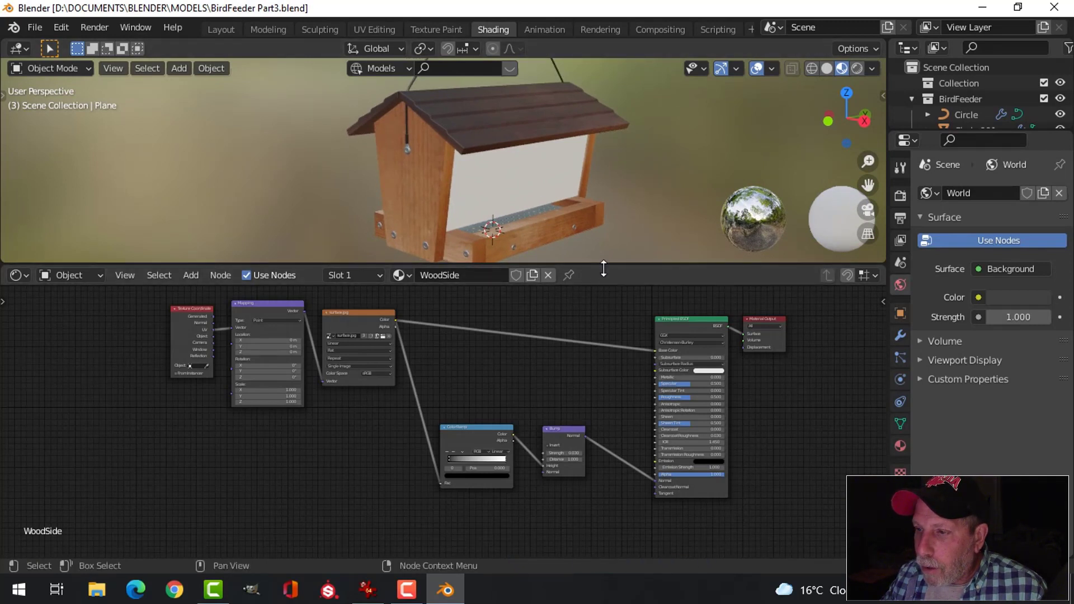
Enlarge the 3D view, select the feeder's white window panes and give them a new material named Glass.
left_click_drag(600, 265, 602, 335)
left_click(536, 220)
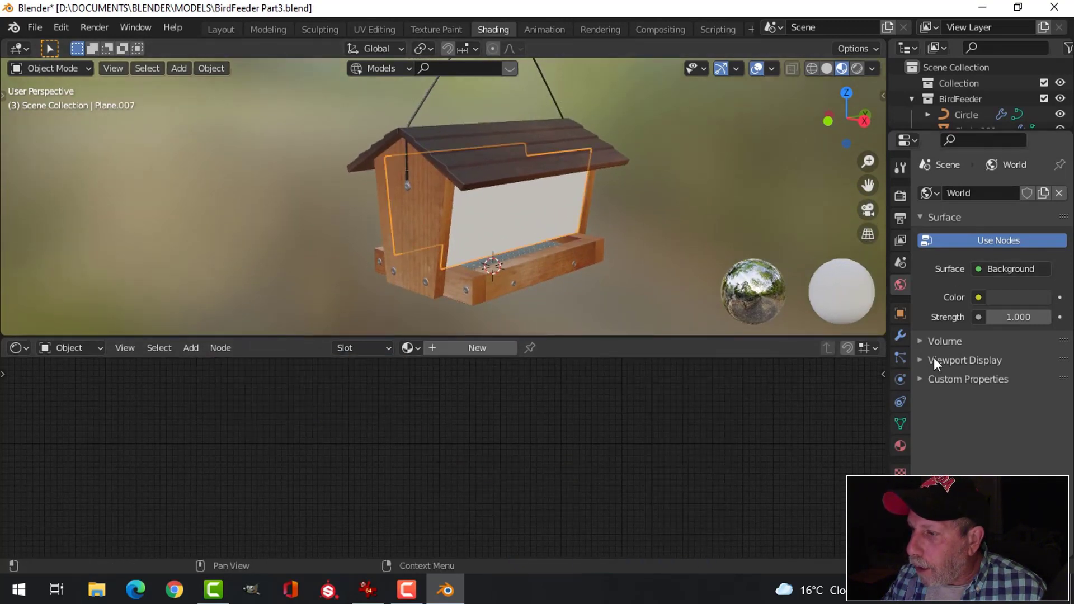
left_click(900, 445)
left_click(994, 258)
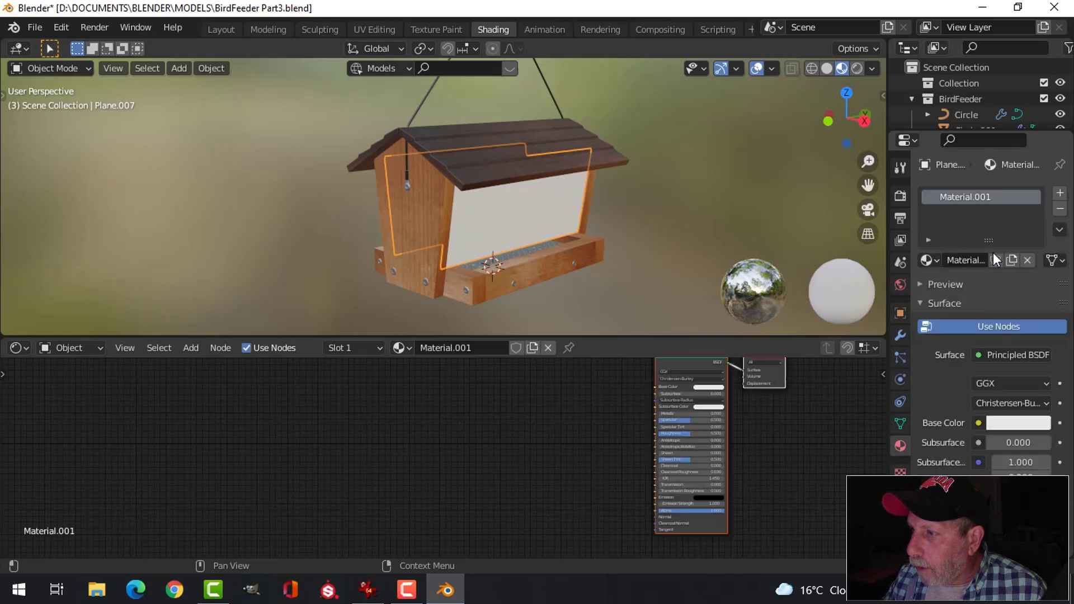
double_click(994, 196)
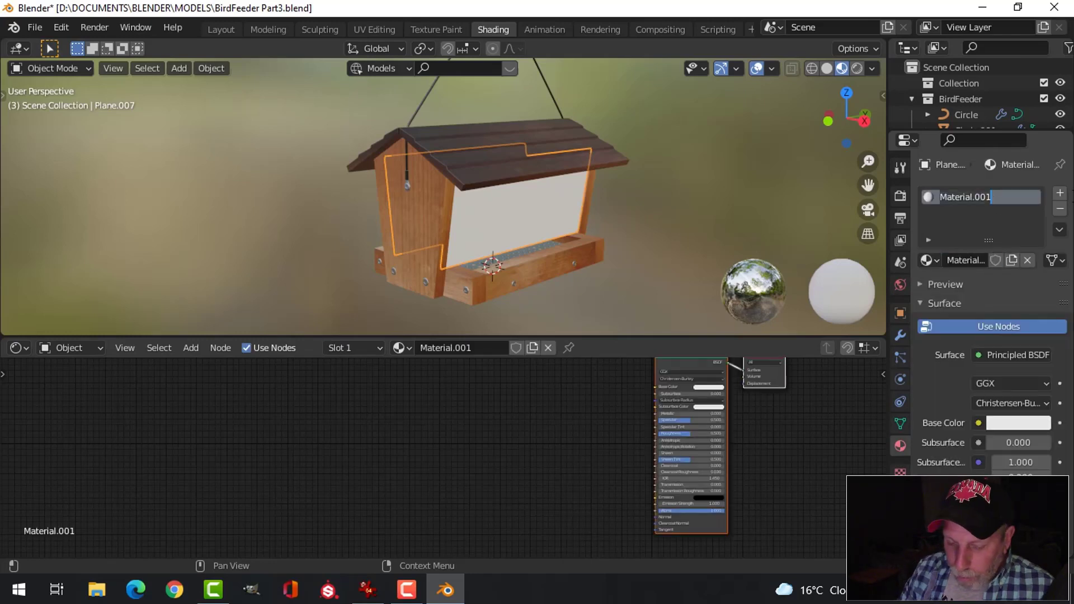
type("Glass")
key("Return")
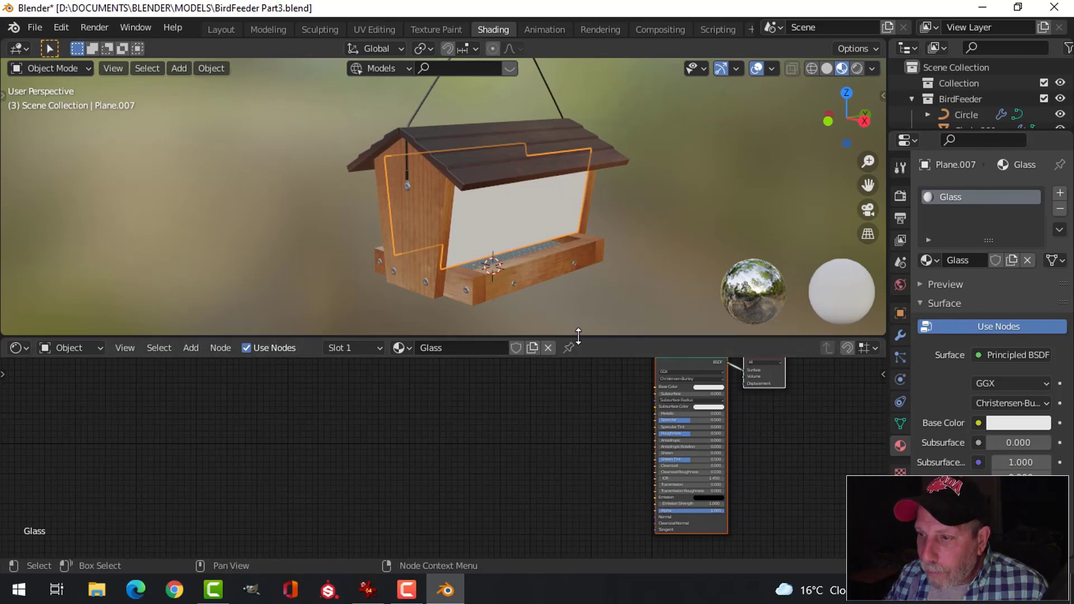
left_click_drag(578, 338, 582, 301)
middle_click_drag(562, 416, 467, 450)
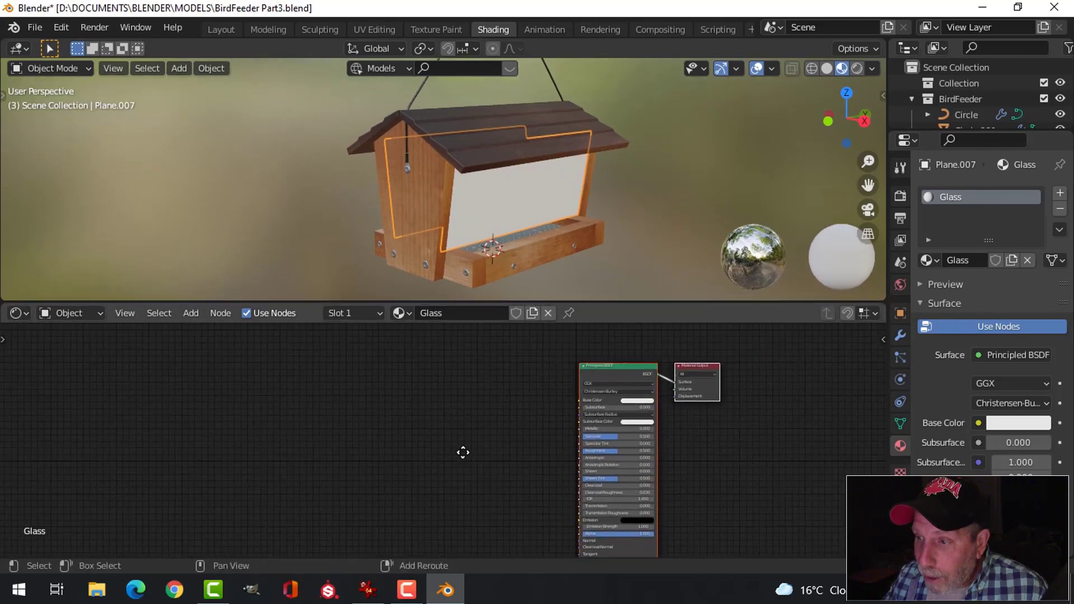
middle_click_drag(559, 217, 545, 190)
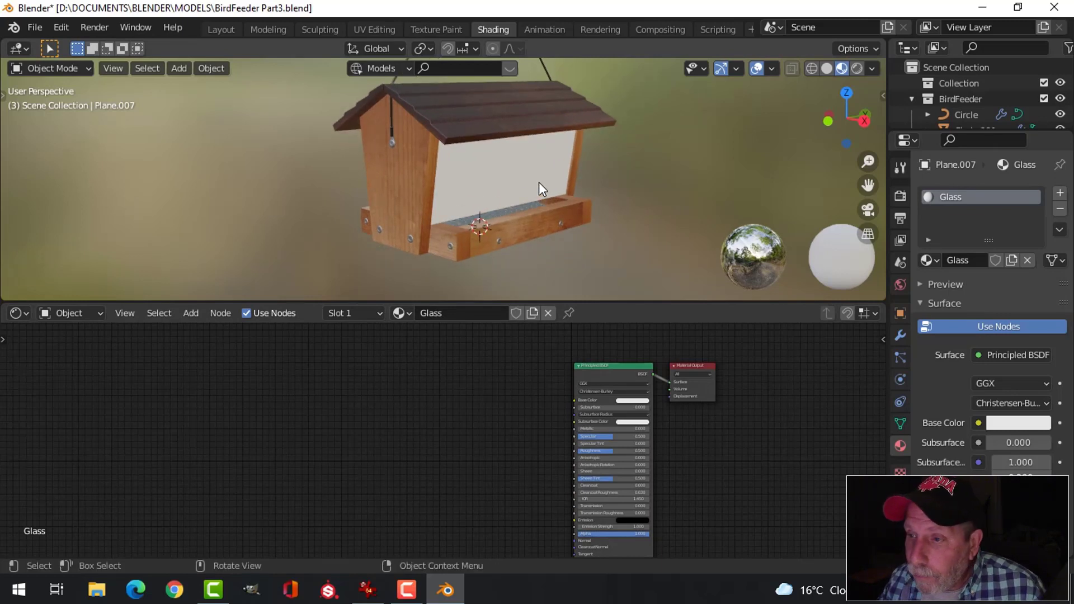
Switch the Glass material's Principled BSDF node to a Mix Shader.
middle_click_drag(538, 182, 550, 196)
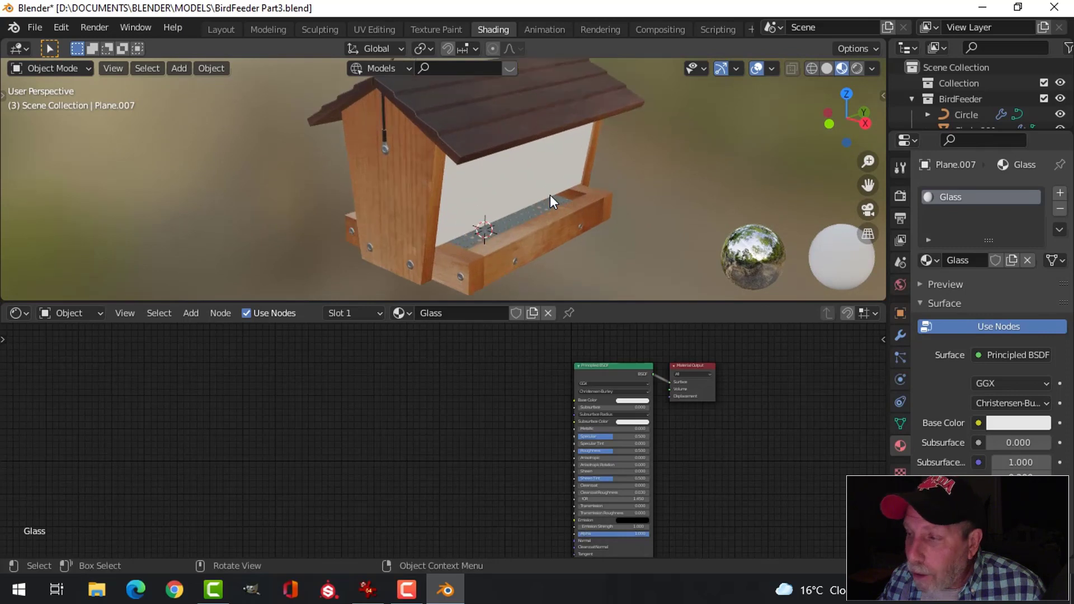
scroll(550, 194, "down", 1)
left_click(618, 367)
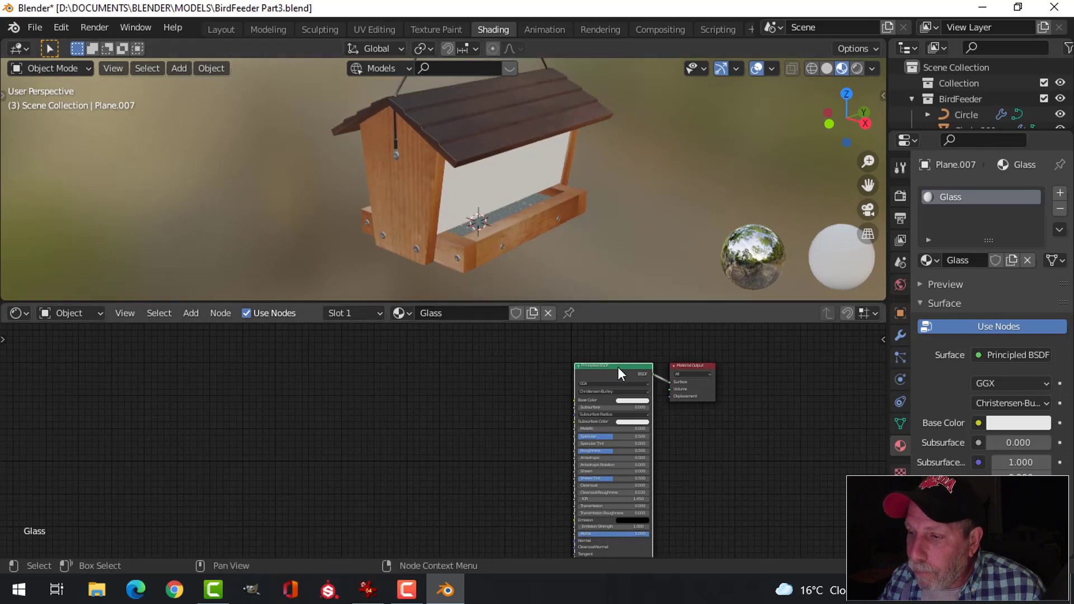
key("shift+s")
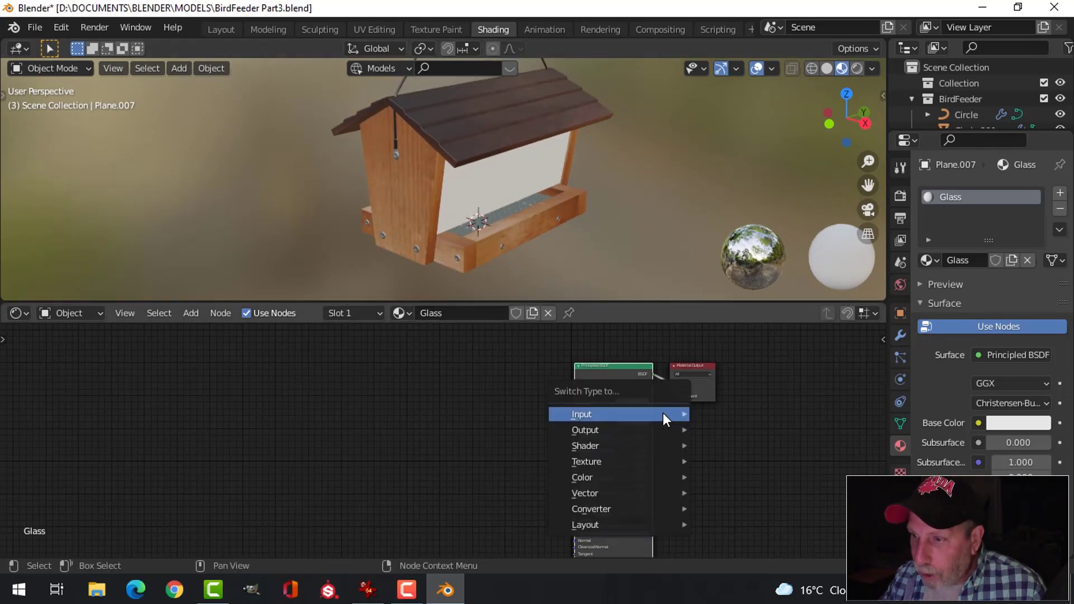
mouse_move(663, 413)
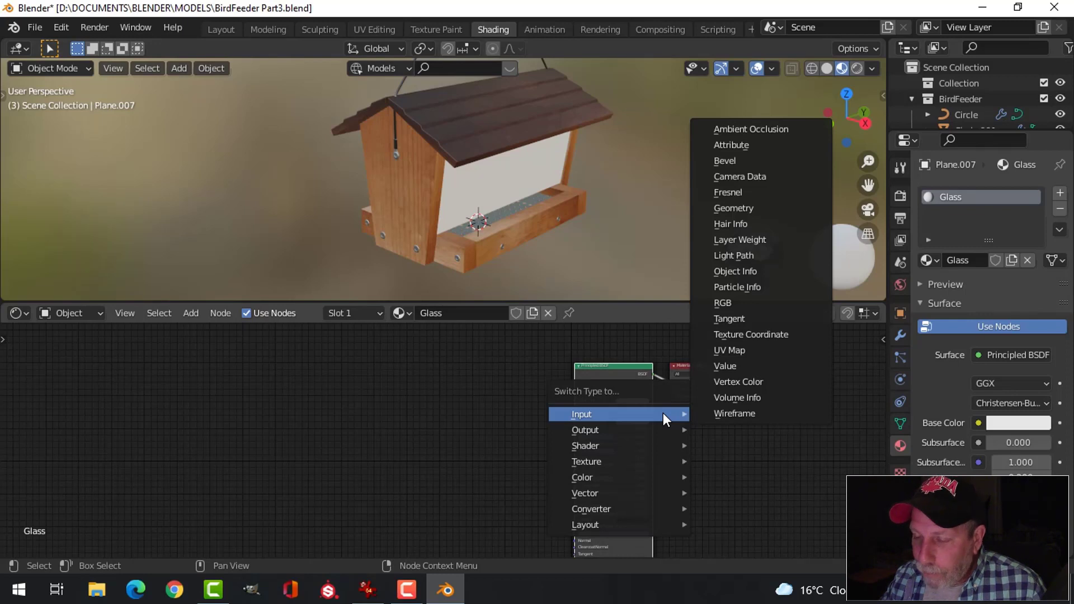
mouse_move(609, 443)
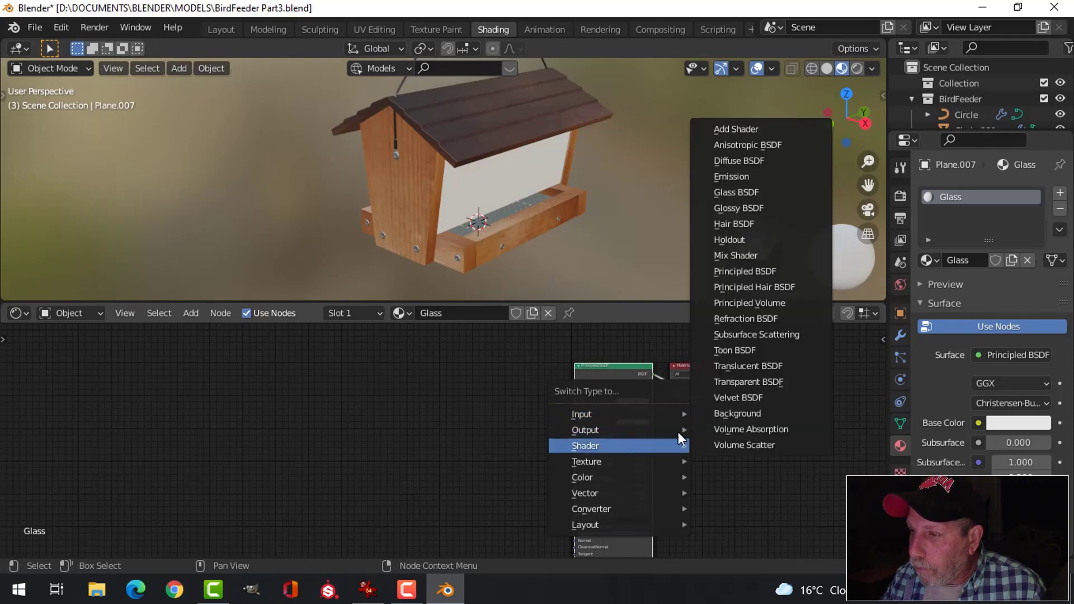
left_click(746, 259)
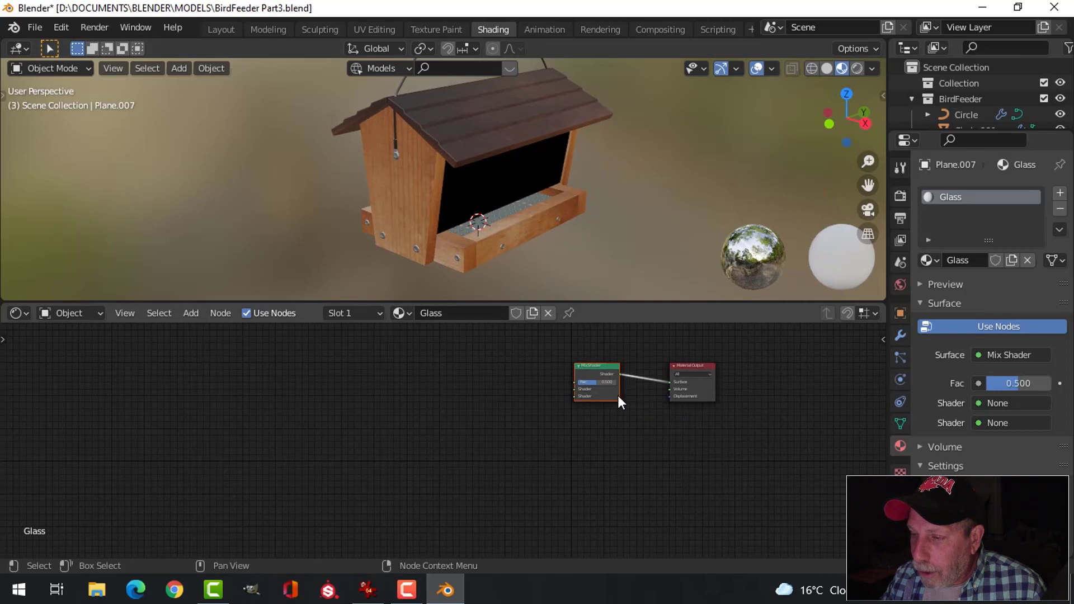
Duplicate the Mix Shader and connect the copy's Shader output to the original Mix Shader's second Shader input.
scroll(609, 399, "up", 2)
scroll(615, 394, "down", 1)
left_click(662, 349)
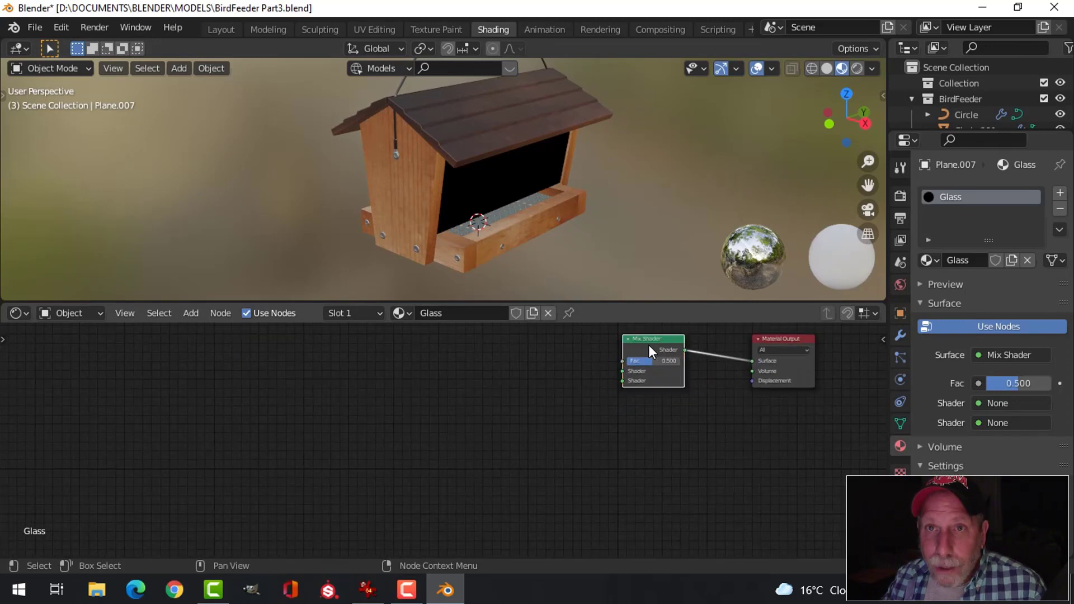
scroll(561, 359, "up", 2)
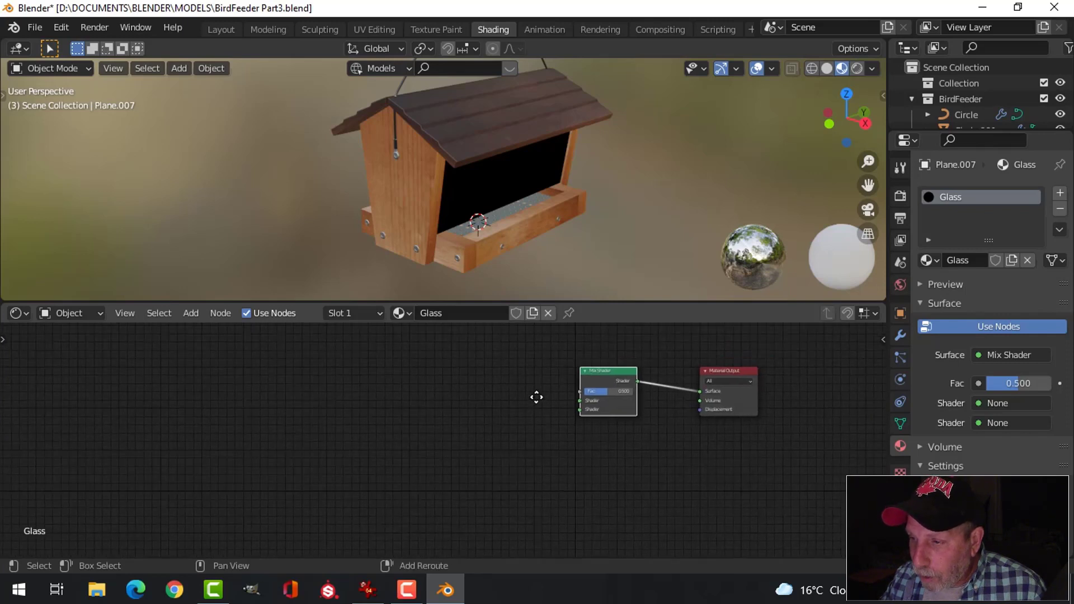
key("shift+d")
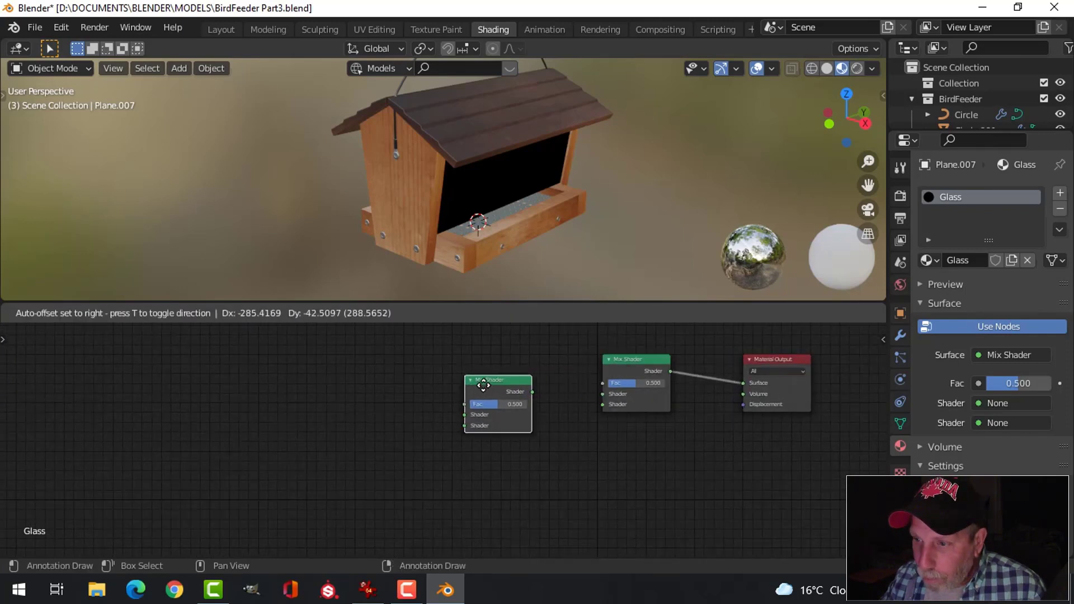
left_click(501, 420)
left_click_drag(497, 400, 602, 404)
Add a Transparent BSDF and a Glossy BSDF, stacking them ahead of the duplicated Mix Shader.
middle_click_drag(513, 442, 595, 446)
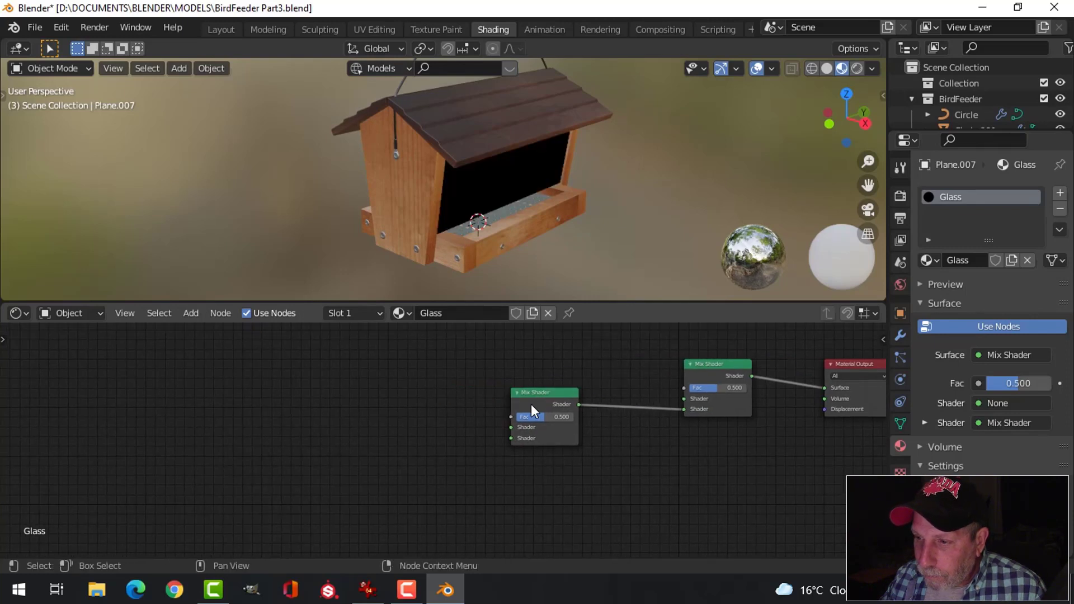
key("shift+a")
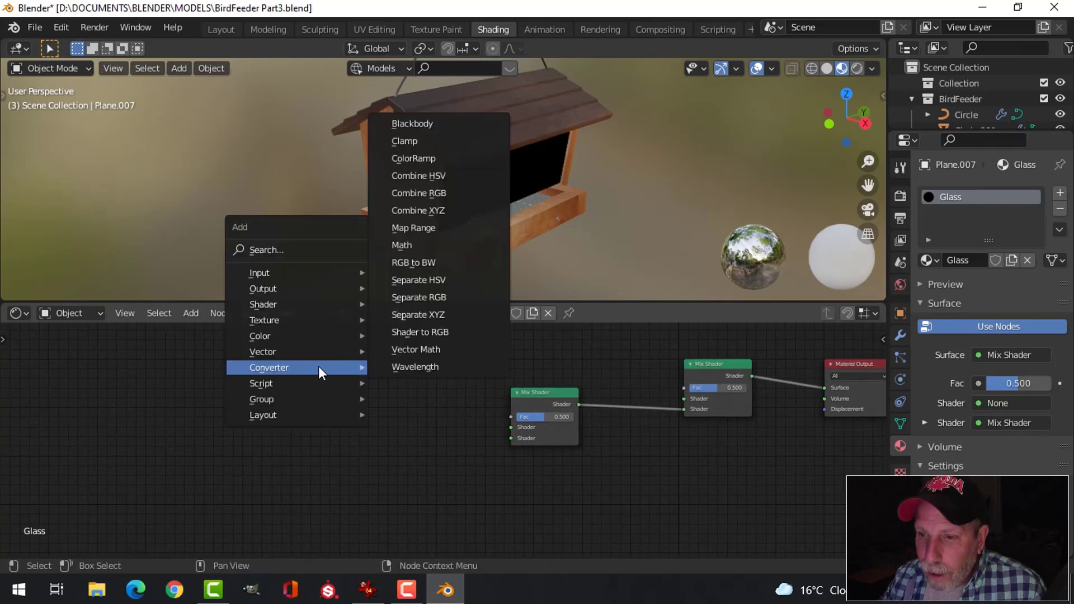
mouse_move(300, 305)
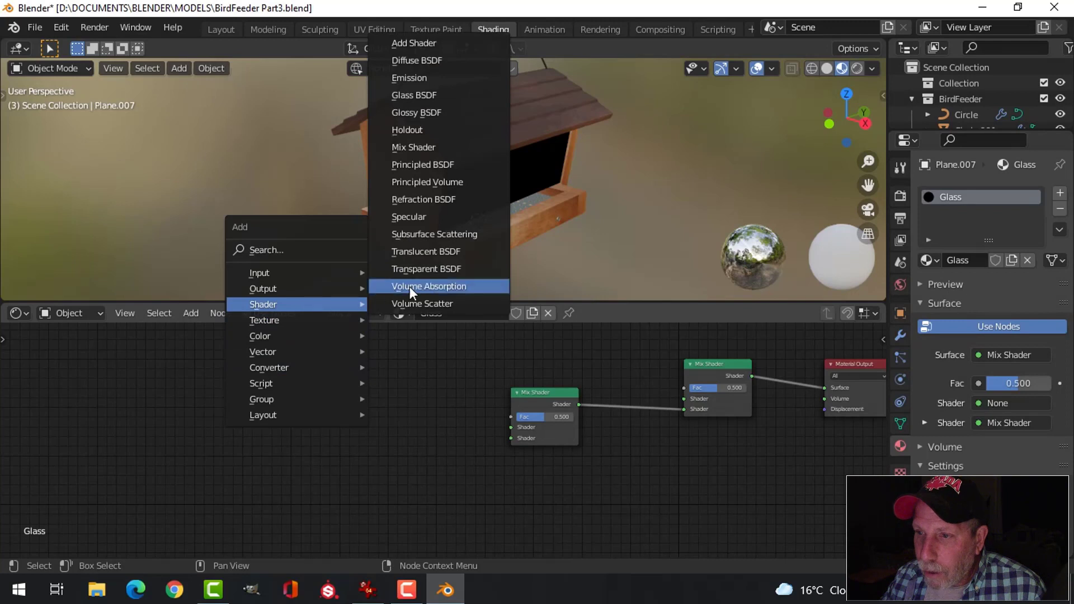
left_click(427, 268)
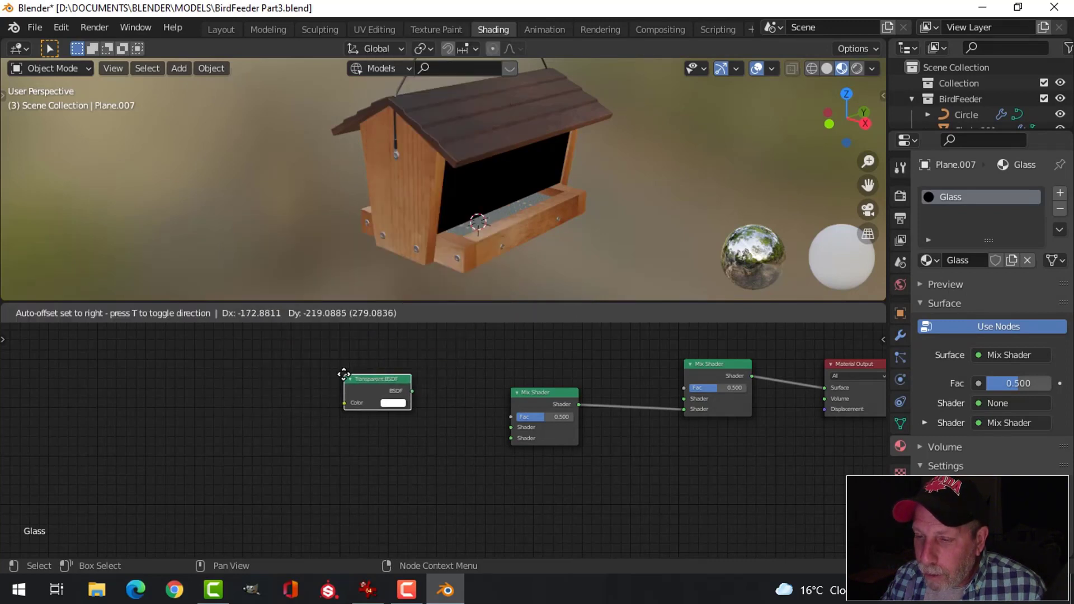
left_click(344, 378)
key("shift+a")
mouse_move(356, 434)
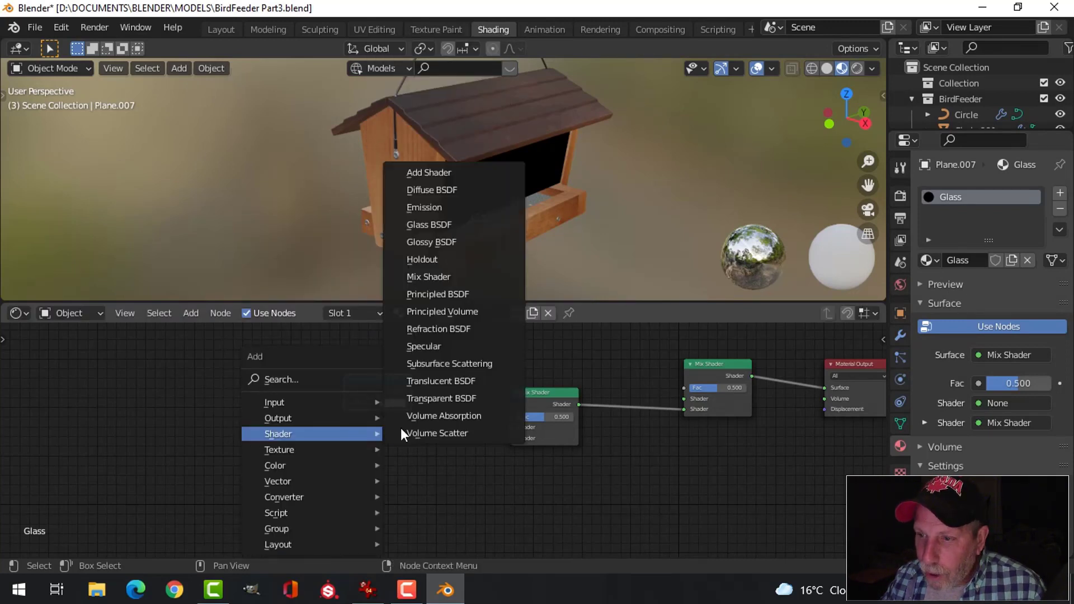
left_click(457, 246)
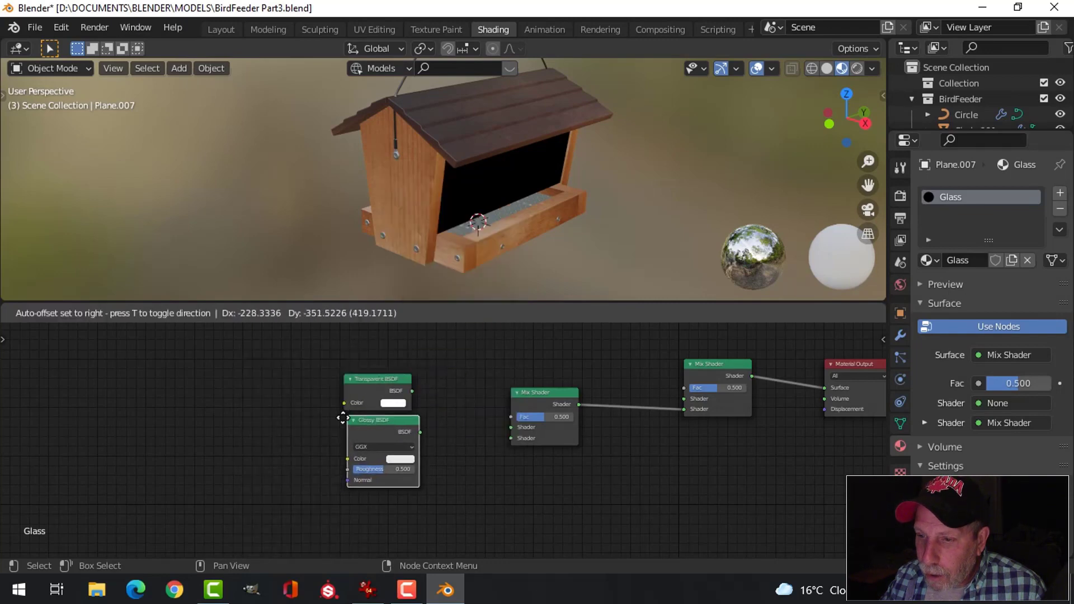
left_click(387, 470)
Set the Glossy BSDF's Roughness to 0.2.
scroll(392, 482, "up", 2)
middle_click_drag(392, 488, 450, 425)
scroll(442, 442, "up", 1)
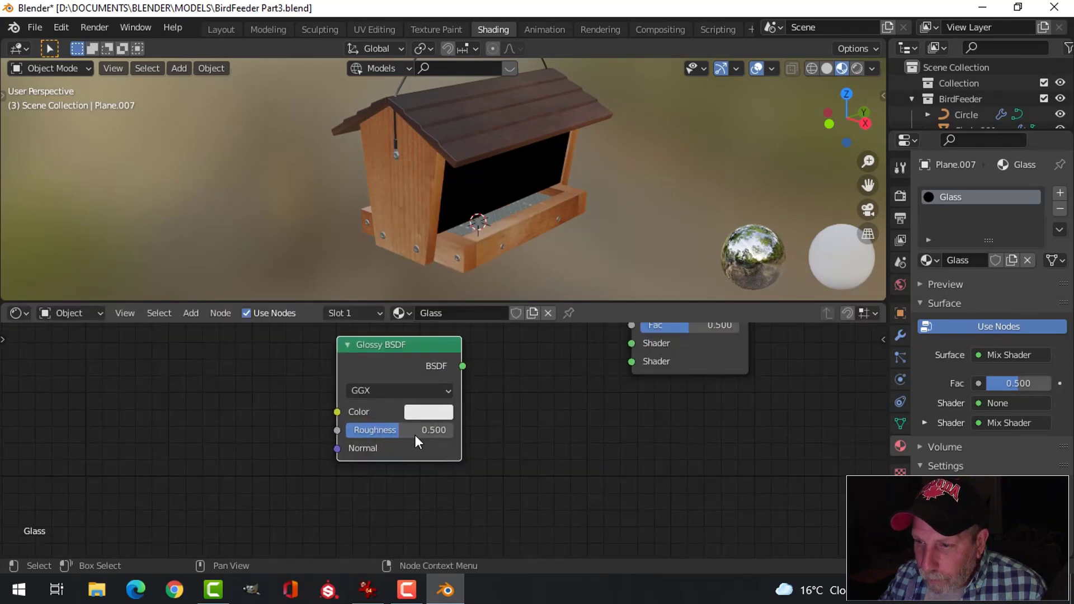
left_click(414, 435)
type("0.2")
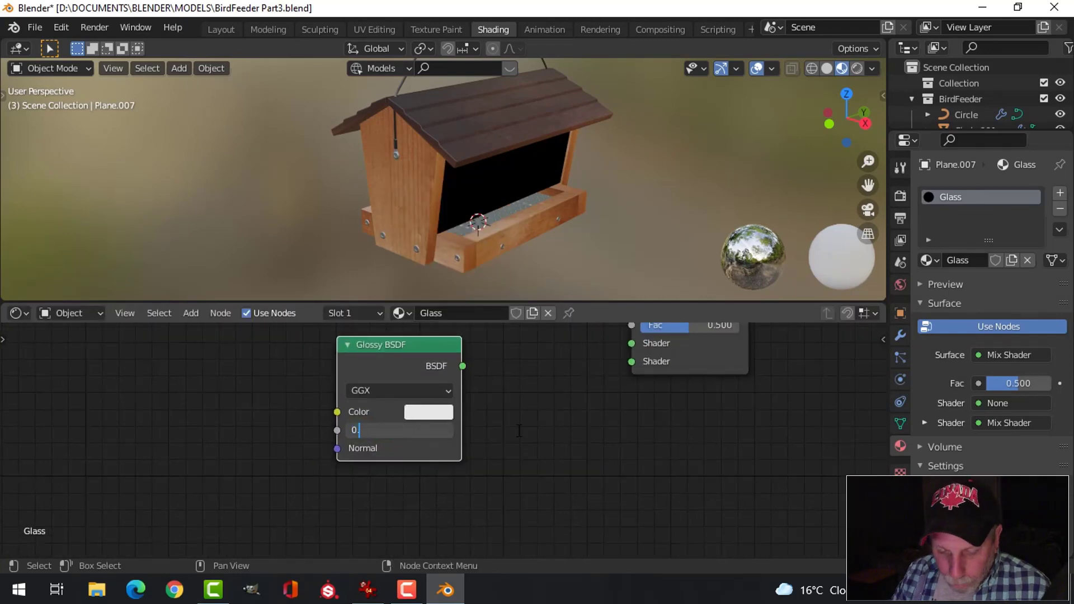
key("Return")
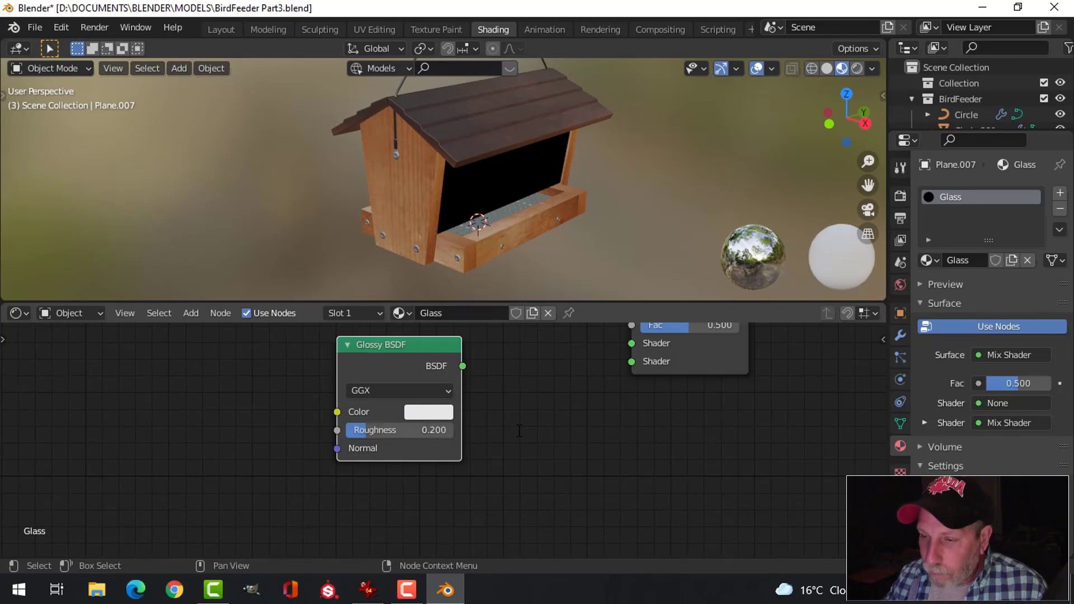
Connect the Transparent and Glossy BSDFs to the duplicated Mix Shader's first and second Shader inputs, with the Glossy distribution set to Sharp.
scroll(523, 430, "down", 1)
middle_click_drag(527, 430, 463, 495)
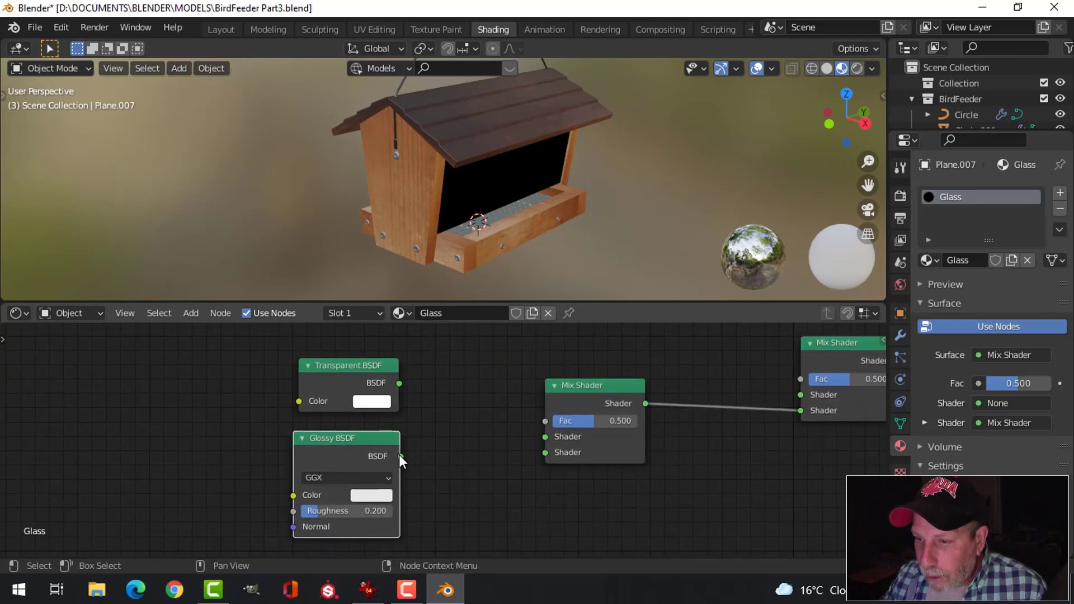
left_click_drag(400, 456, 545, 453)
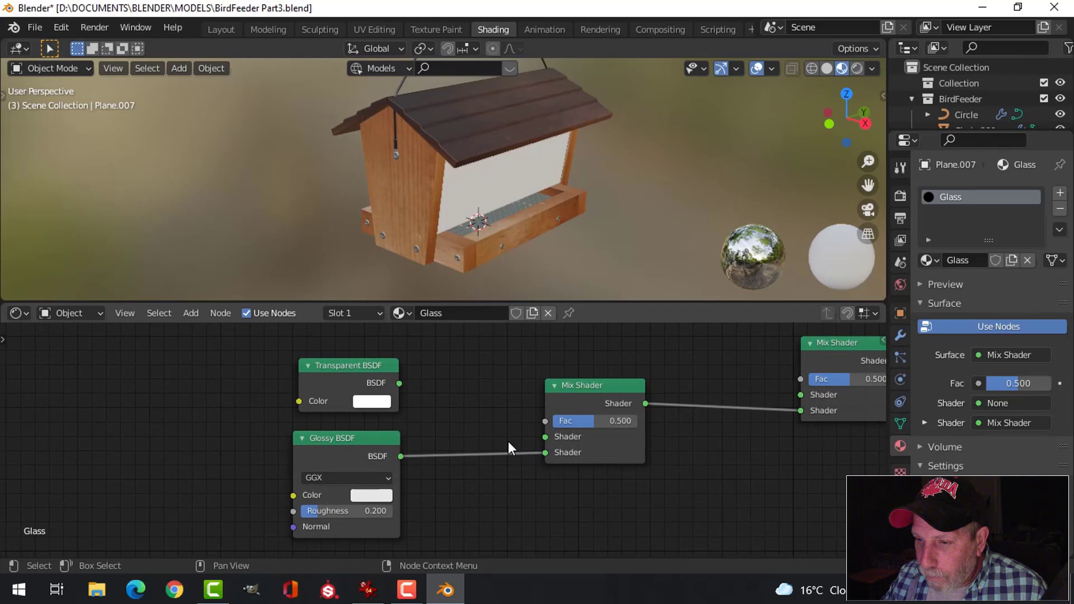
left_click(341, 477)
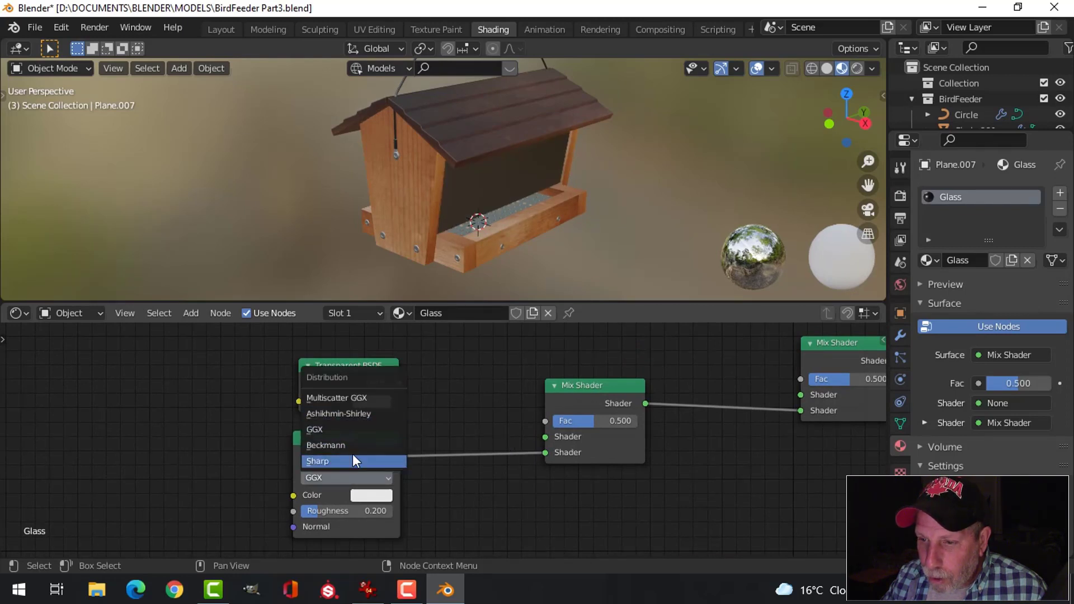
left_click(347, 459)
left_click_drag(399, 383, 545, 436)
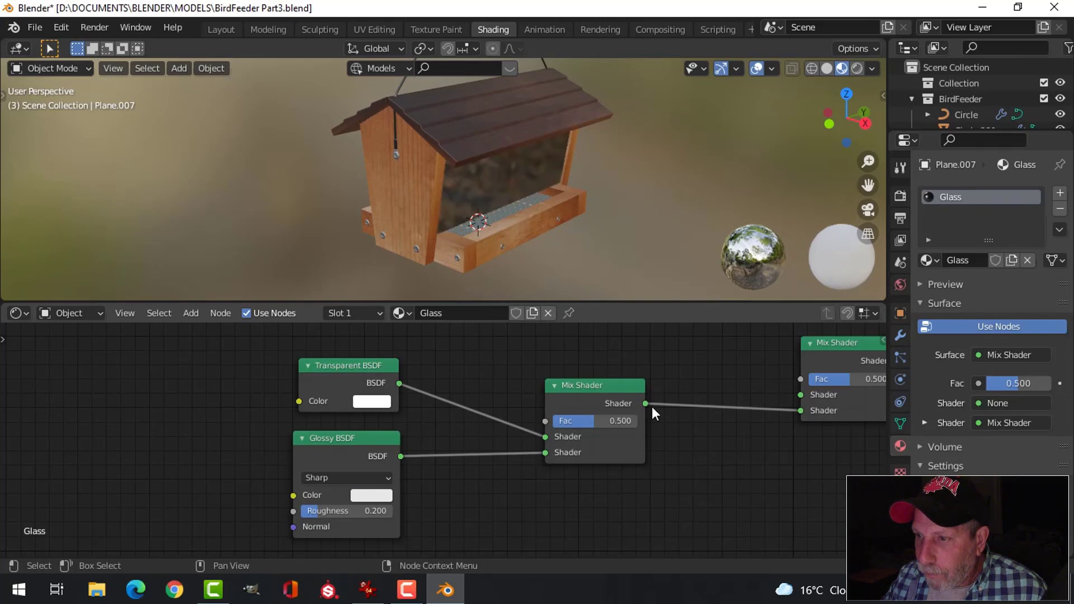
Add a Glass BSDF above the Transparent BSDF and connect it to the final Mix Shader's first Shader input.
scroll(643, 428, "down", 4)
middle_click_drag(642, 435, 588, 497)
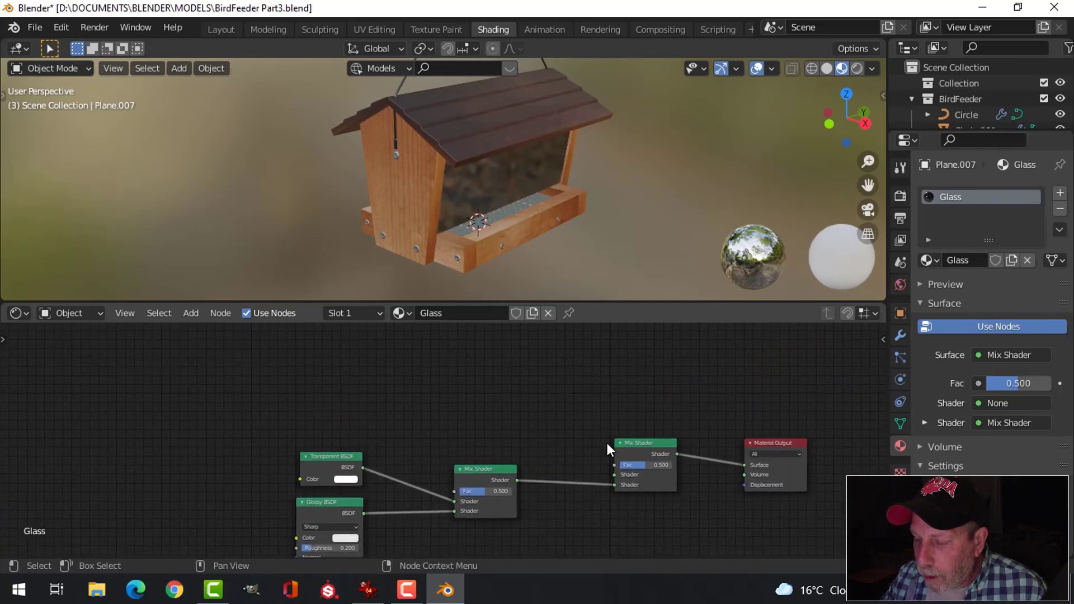
key("shift+a")
mouse_move(407, 380)
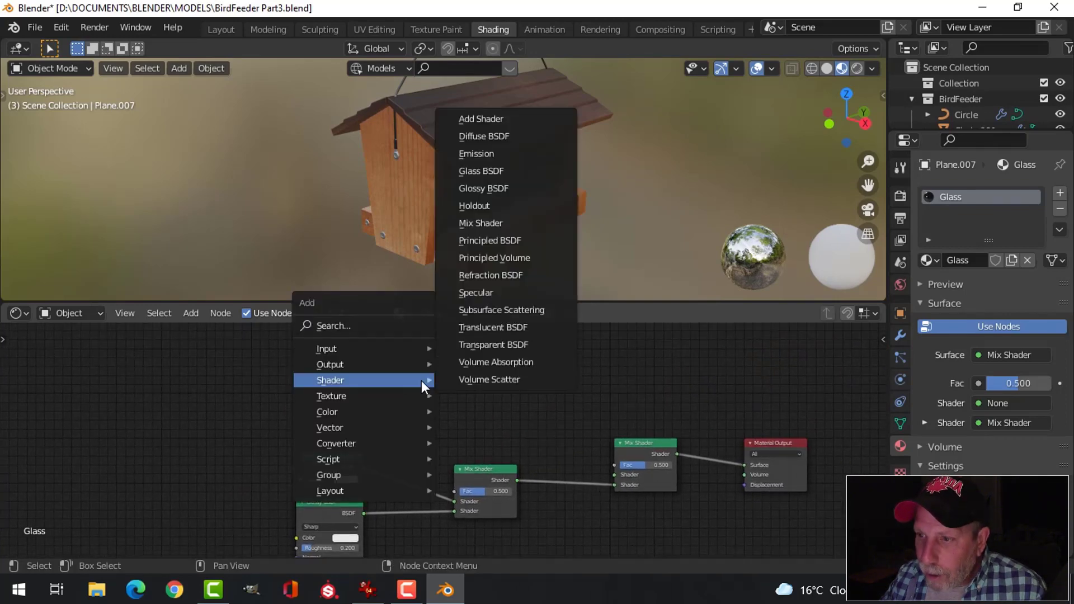
left_click(502, 172)
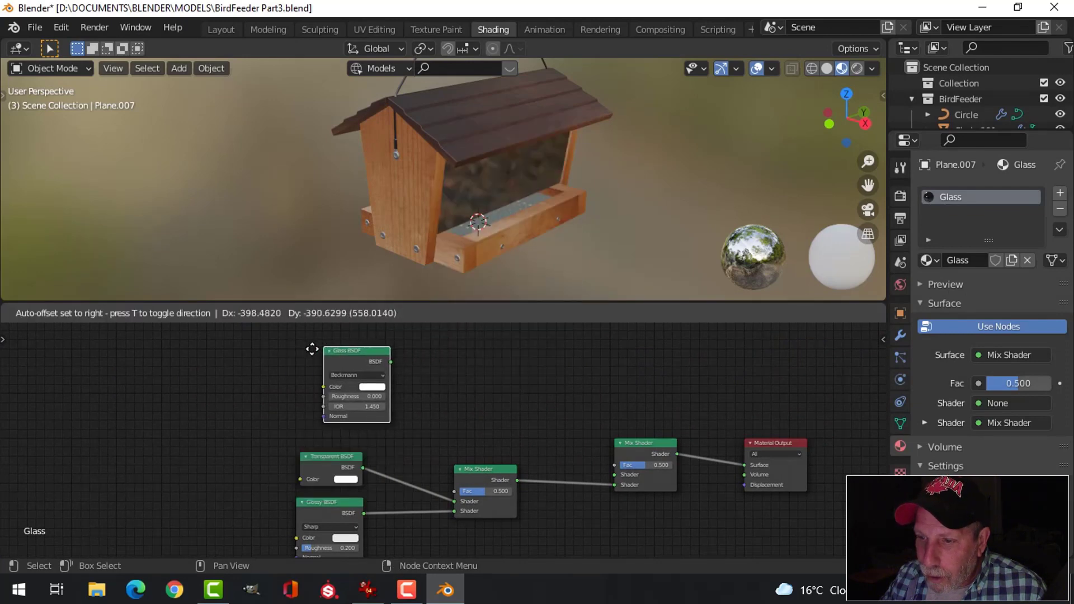
left_click(360, 391)
scroll(360, 391, "up", 2)
middle_click_drag(361, 411, 331, 422)
left_click_drag(316, 353, 670, 514)
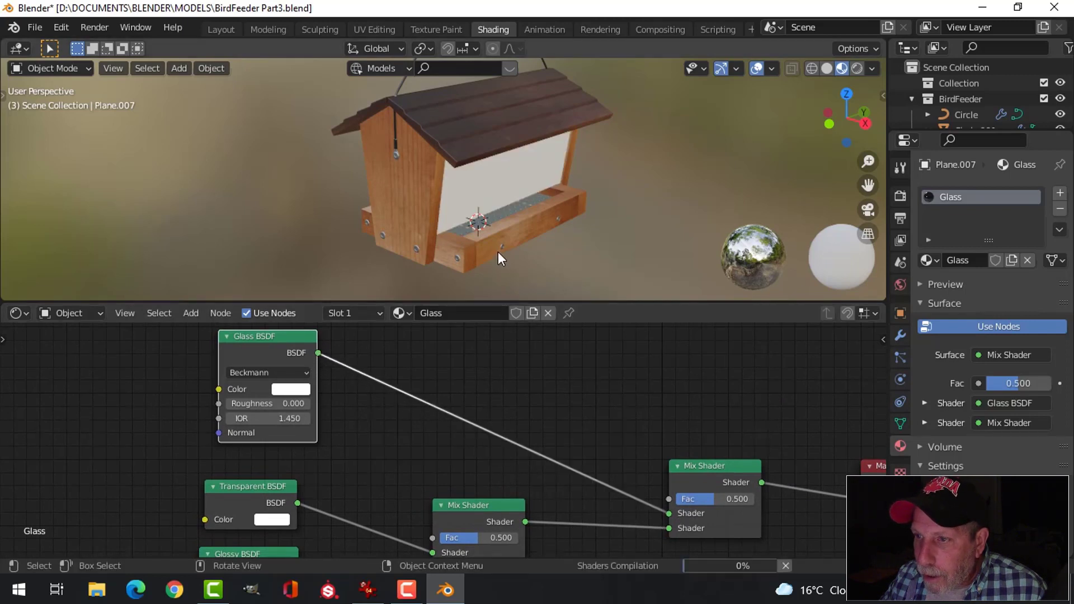
scroll(371, 412, "up", 1)
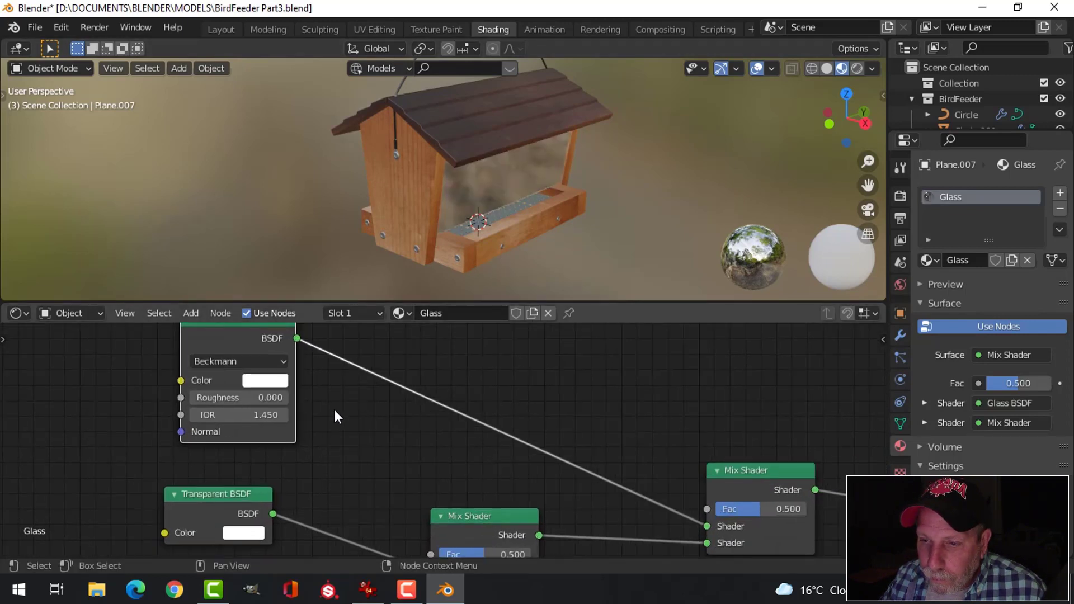
Add a Fresnel node above the Glass BSDF and connect its Fac to the final Mix Shader's Fac input.
scroll(405, 413, "down", 2)
middle_click_drag(463, 387, 398, 394)
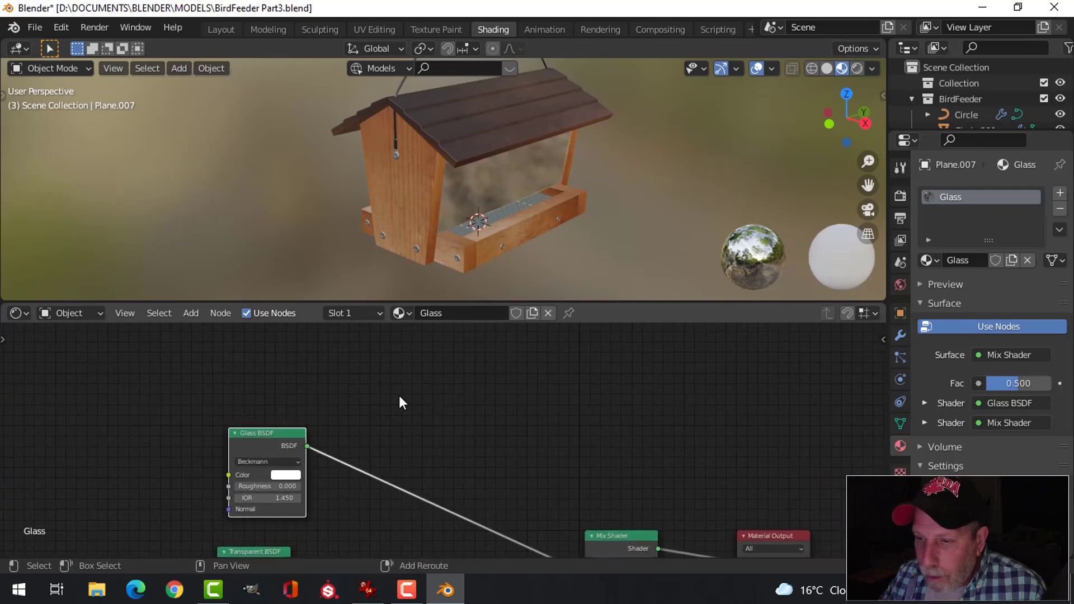
key("shift+a")
mouse_move(407, 375)
mouse_move(379, 344)
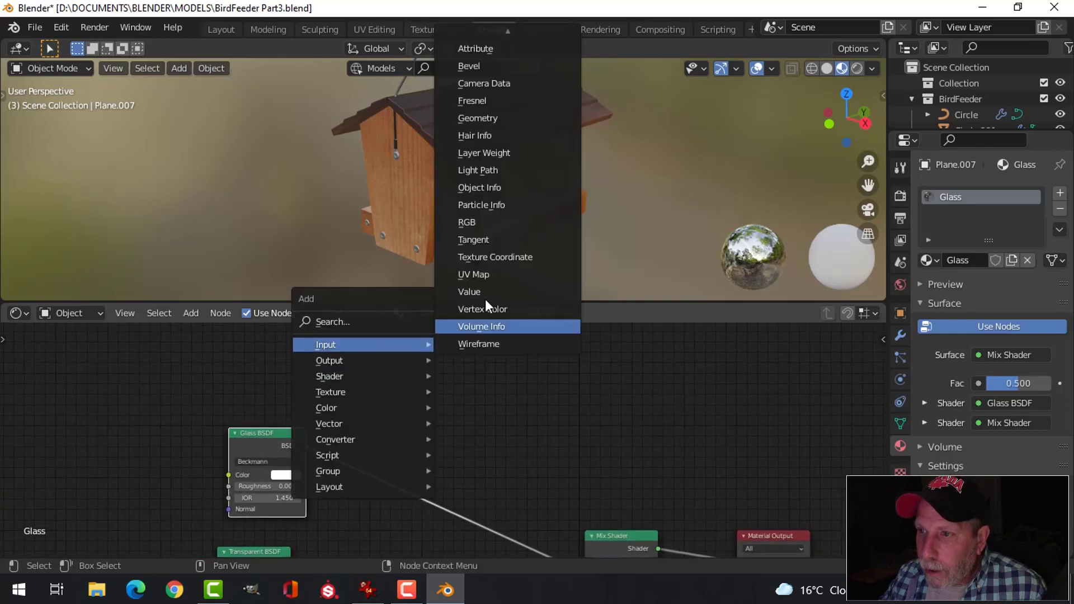
left_click(471, 100)
left_click(353, 380)
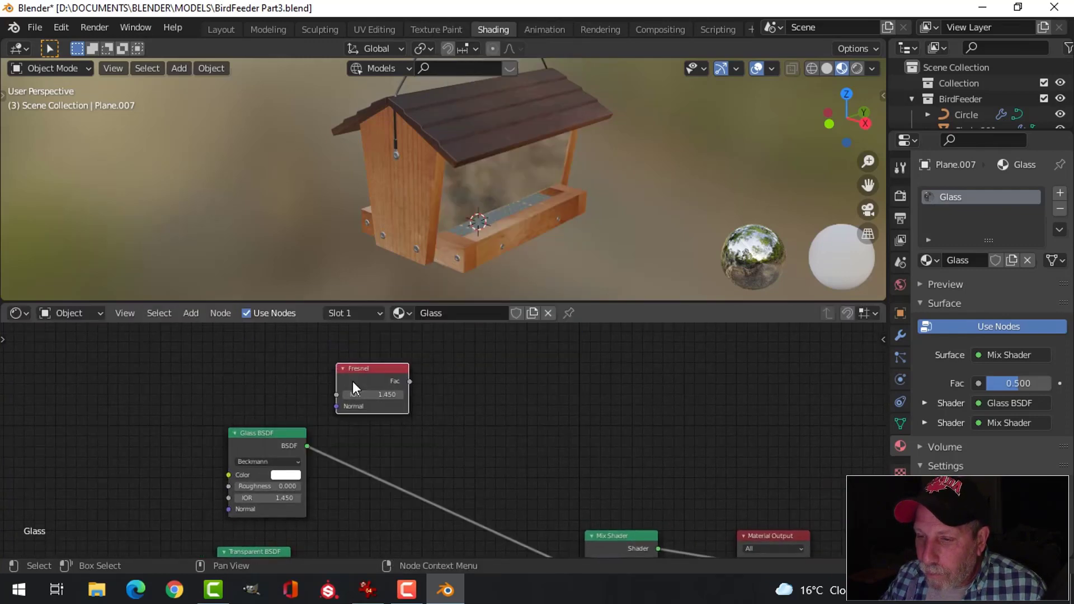
middle_click_drag(444, 407, 456, 357)
left_click_drag(411, 328, 585, 507)
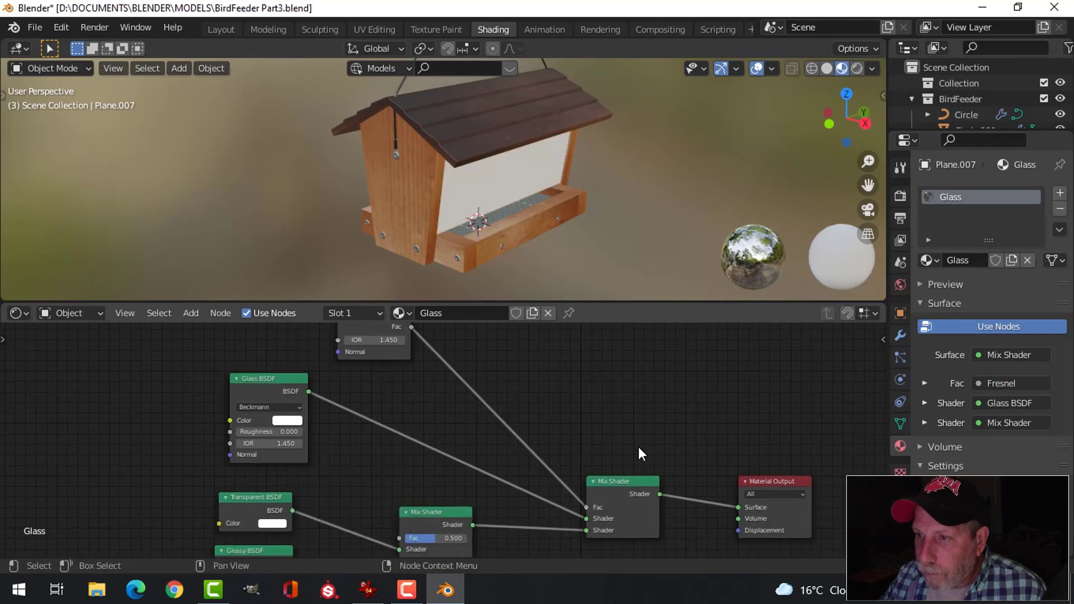
Set the IOR to 1.5 on both the Fresnel node and the Glass BSDF.
left_click(375, 339)
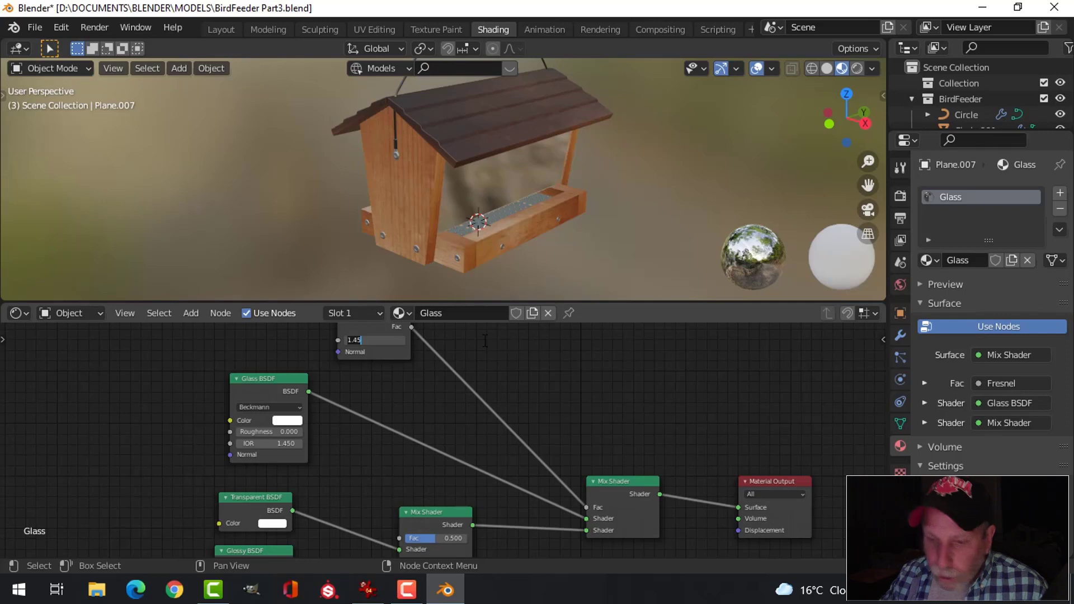
type("1.5")
key("Return")
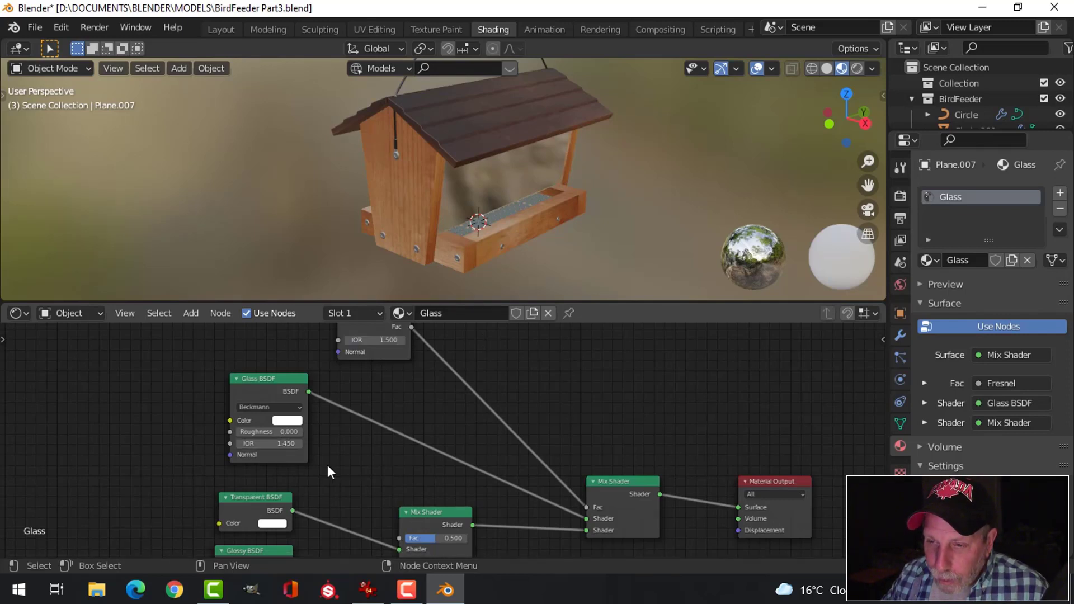
scroll(328, 458, "down", 1)
middle_click_drag(328, 457, 391, 434)
scroll(391, 433, "up", 1)
left_click(363, 414)
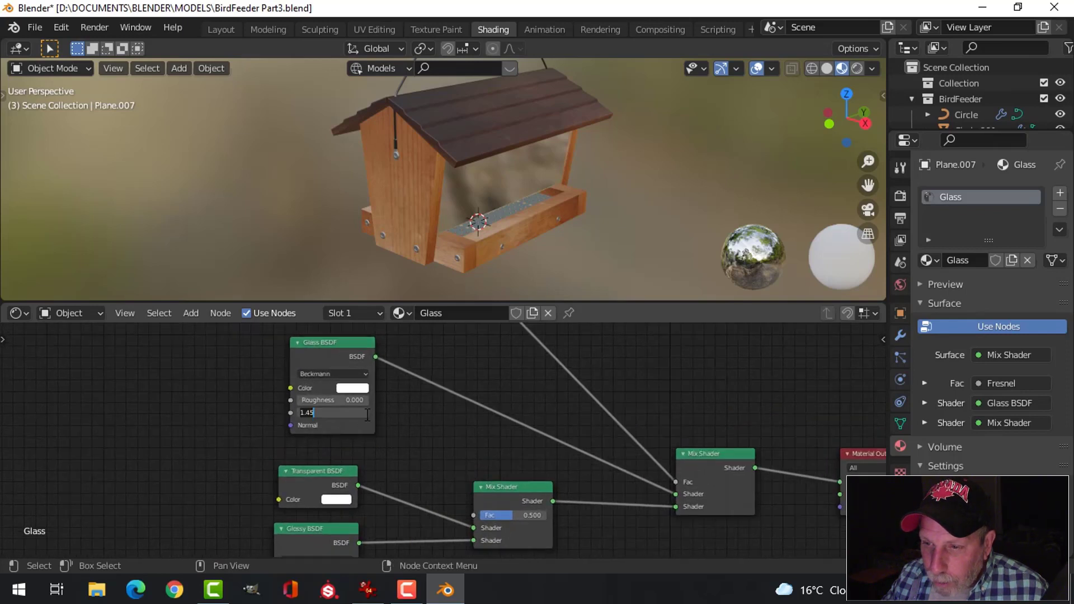
type("1.5")
key("Return")
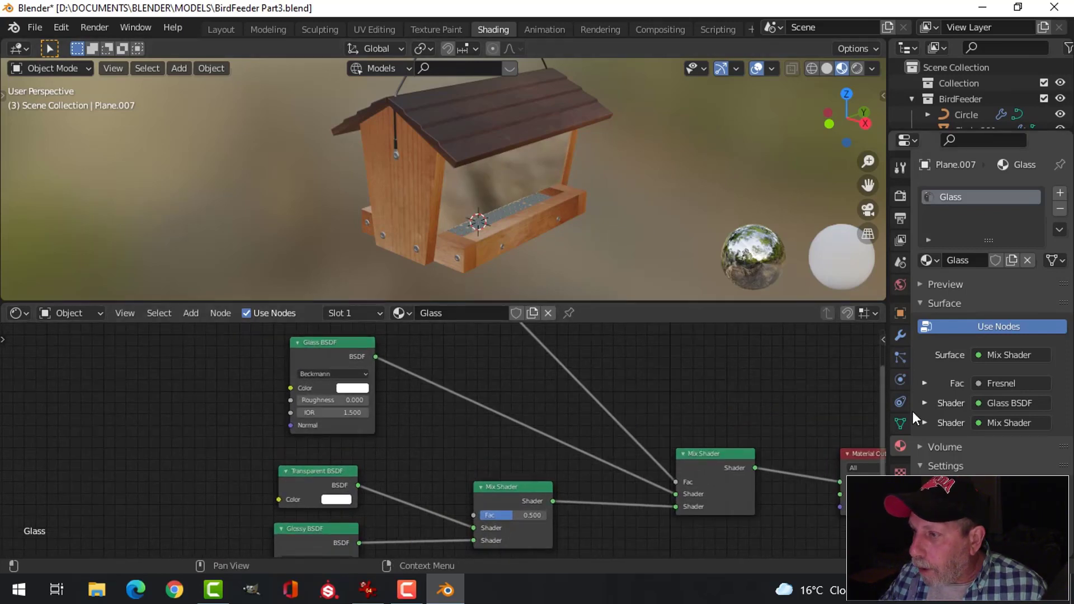
Set the scene's render engine to Cycles with GPU Compute as the device.
left_click(900, 197)
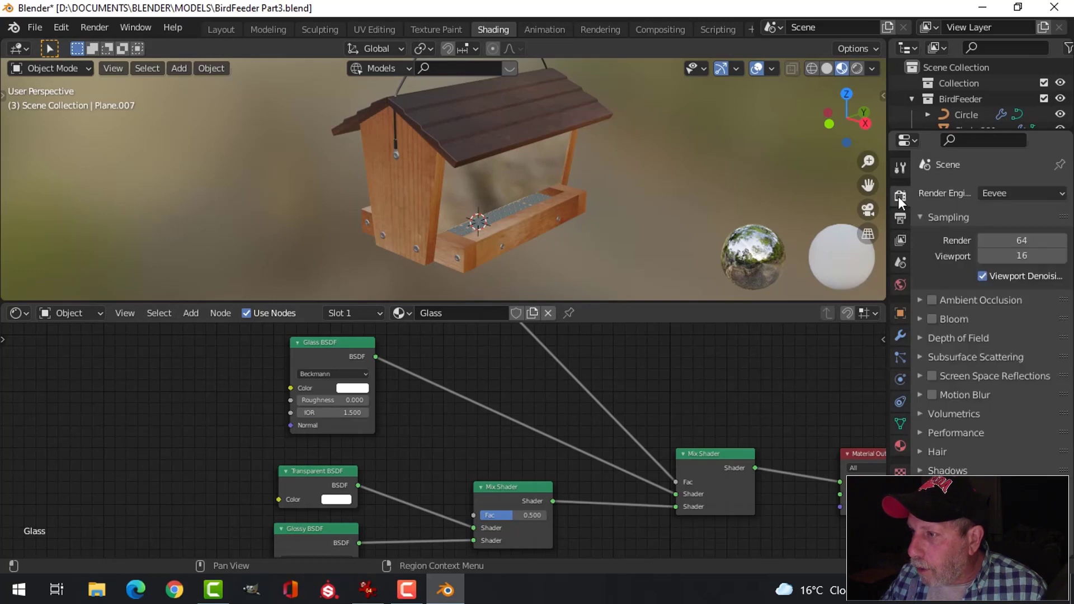
left_click(1006, 194)
left_click(1001, 244)
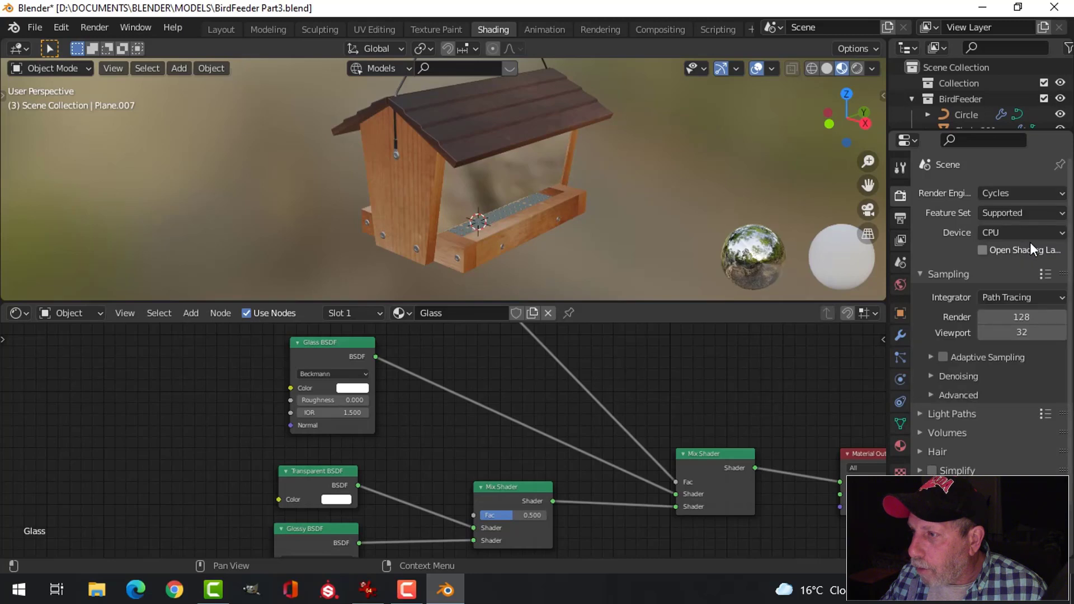
left_click(1006, 234)
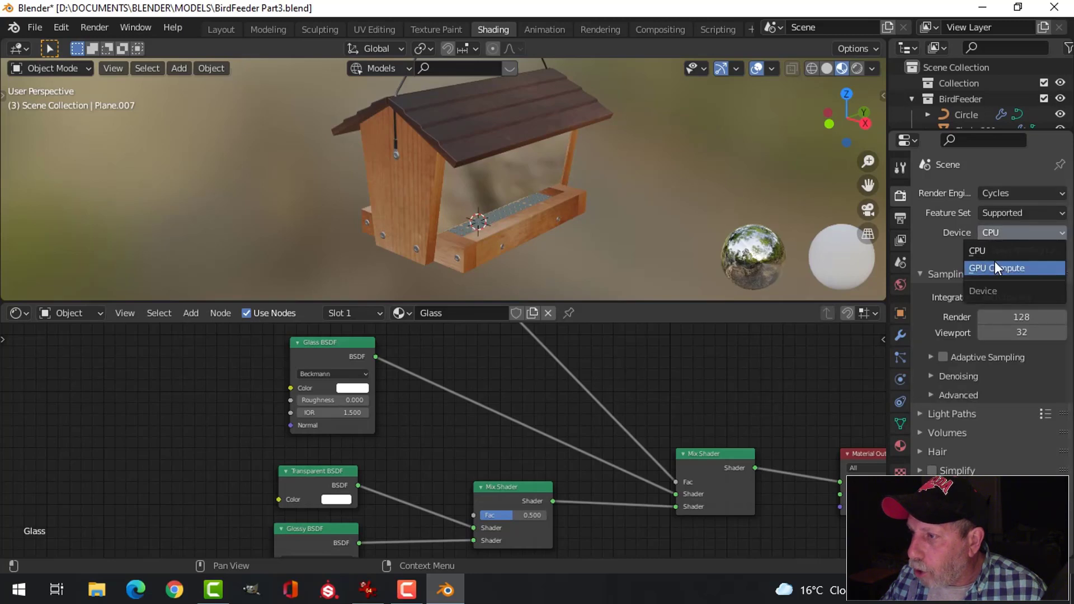
left_click(995, 260)
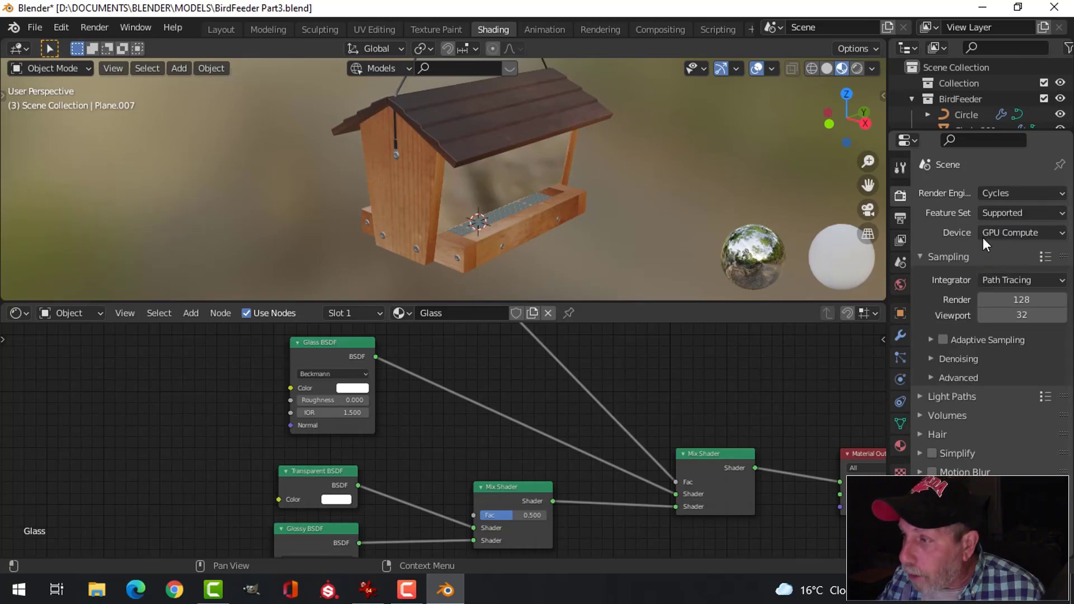
Set the Cycles render samples to 150 and use NLM denoising for renders.
left_click(1035, 300)
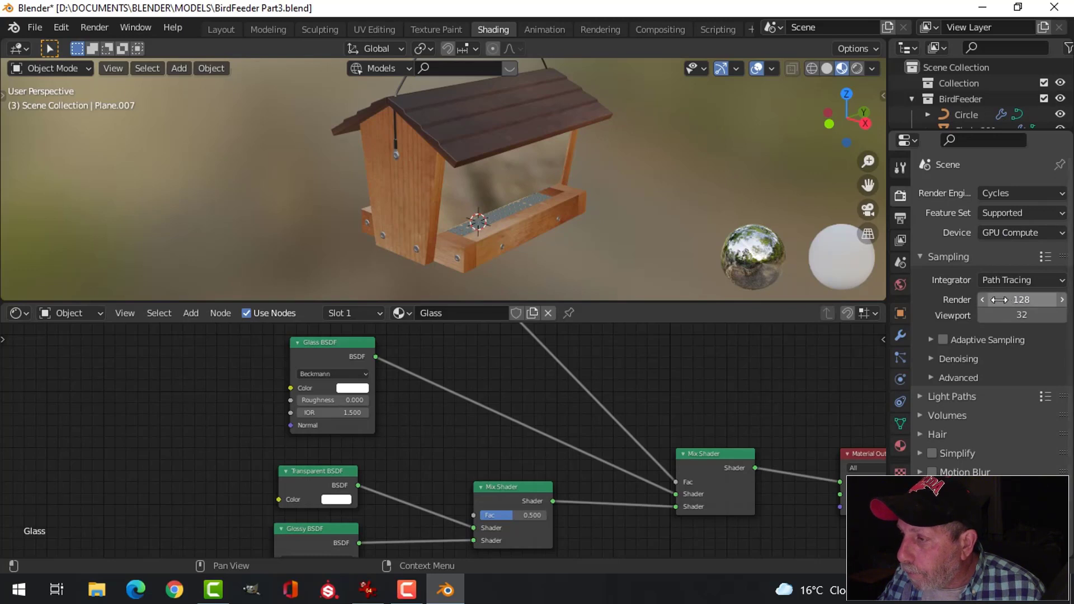
type("150")
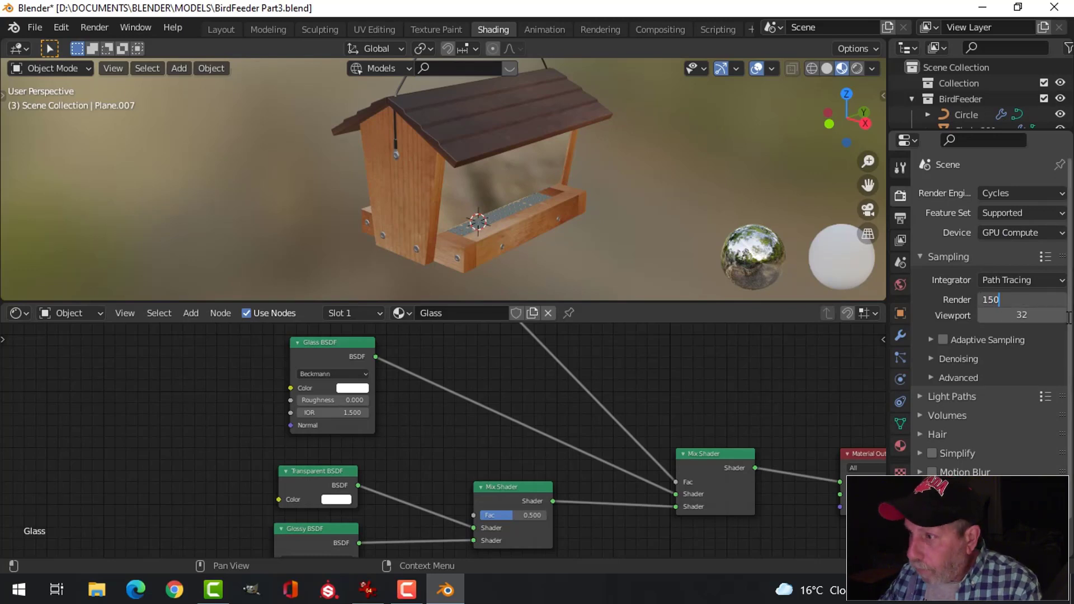
key("Return")
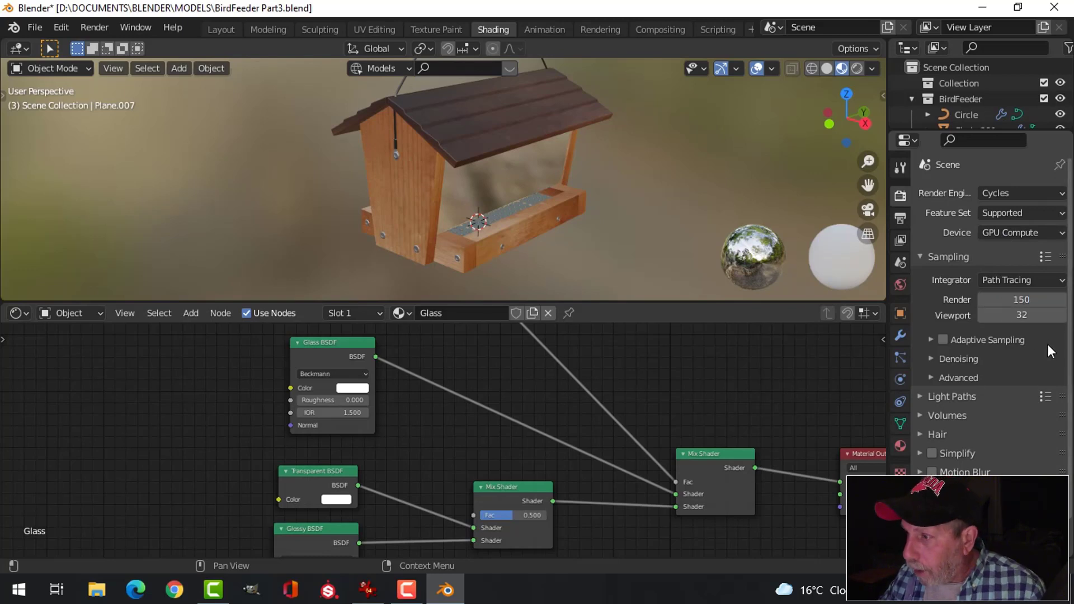
left_click(902, 218)
left_click(901, 196)
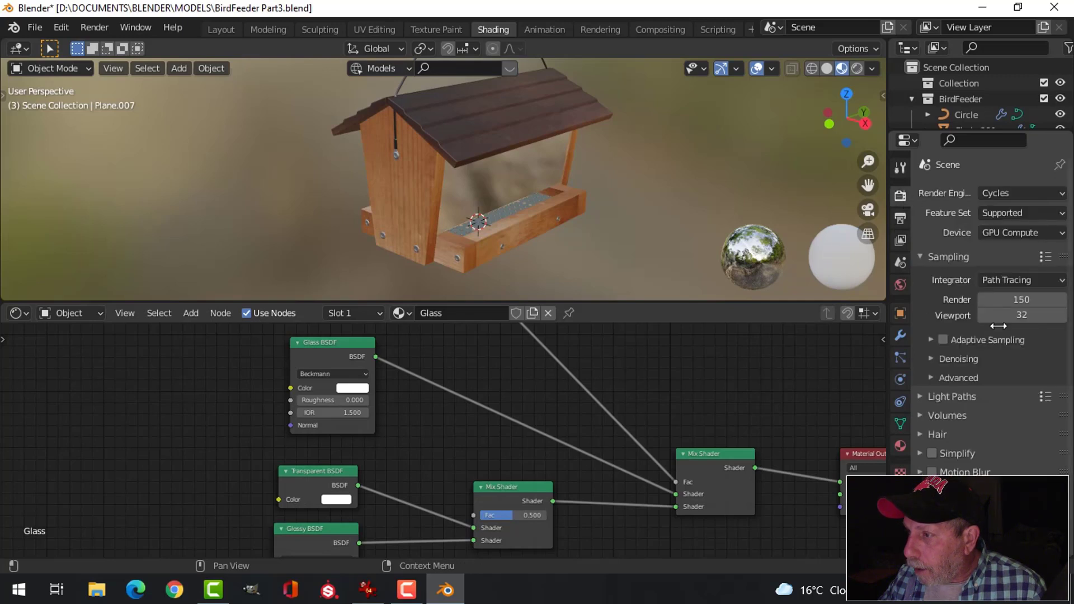
left_click(931, 361)
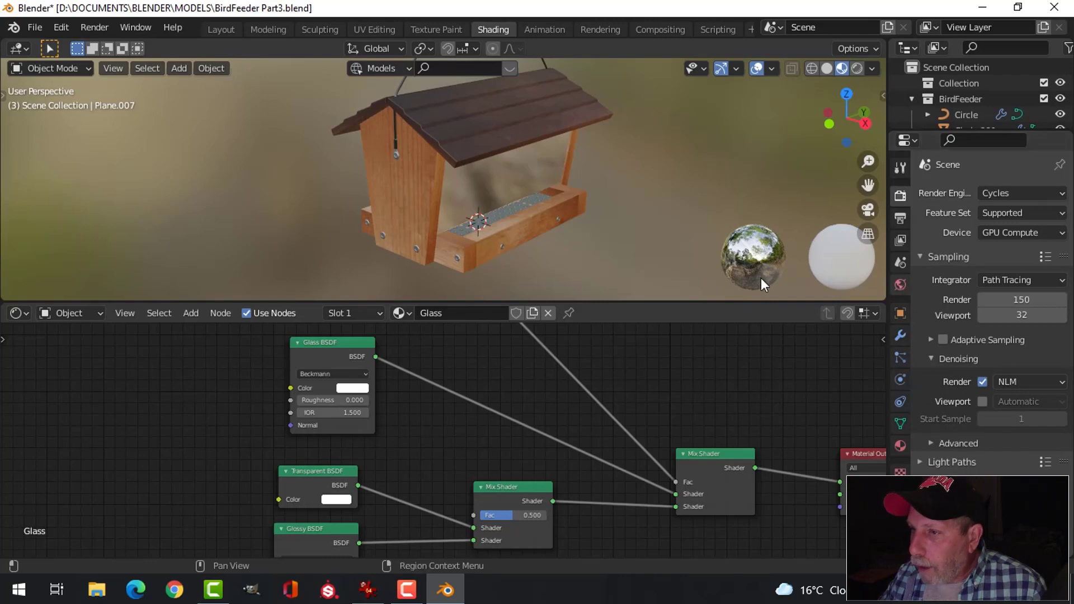
Assign an Environment Texture to the World background's Color.
scroll(572, 216, "up", 2)
mouse_move(573, 216)
middle_mouse_down()
mouse_move(607, 193)
mouse_move(589, 176)
mouse_move(576, 189)
mouse_move(589, 207)
middle_mouse_up()
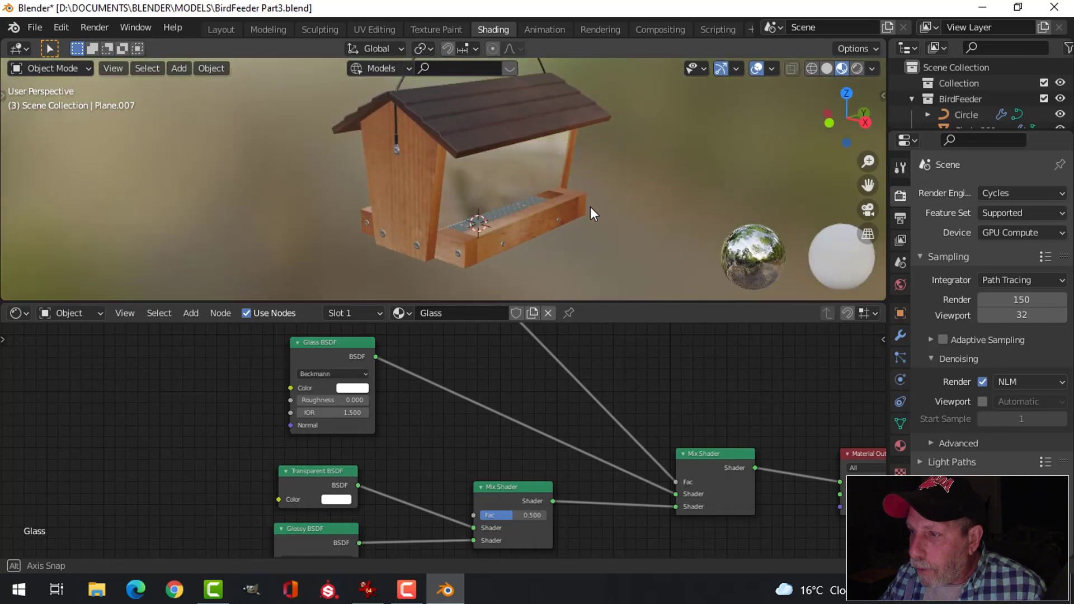
left_click(898, 285)
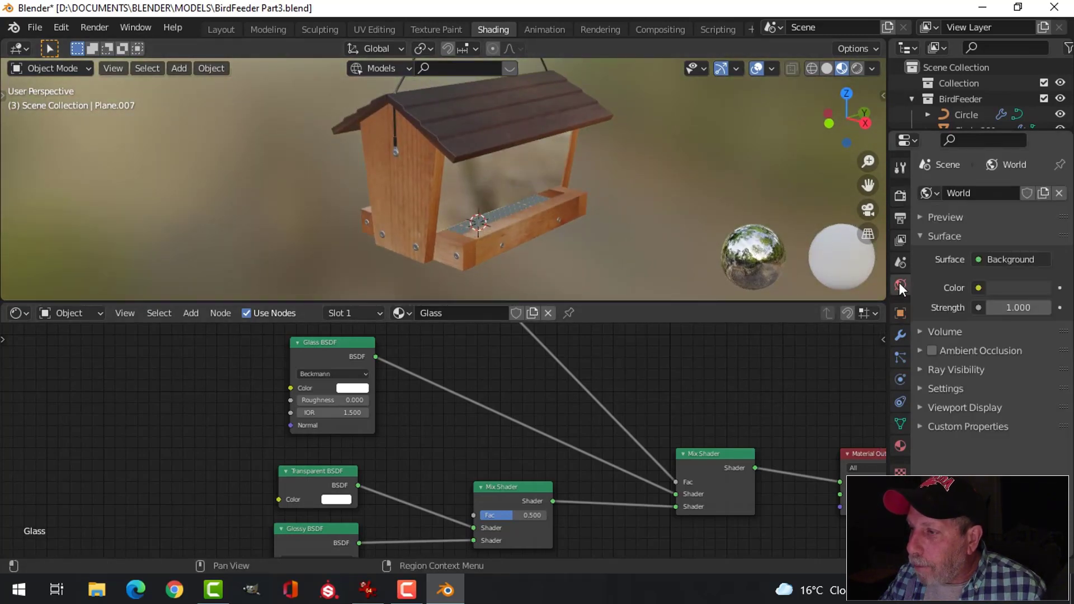
left_click(979, 288)
left_click(709, 358)
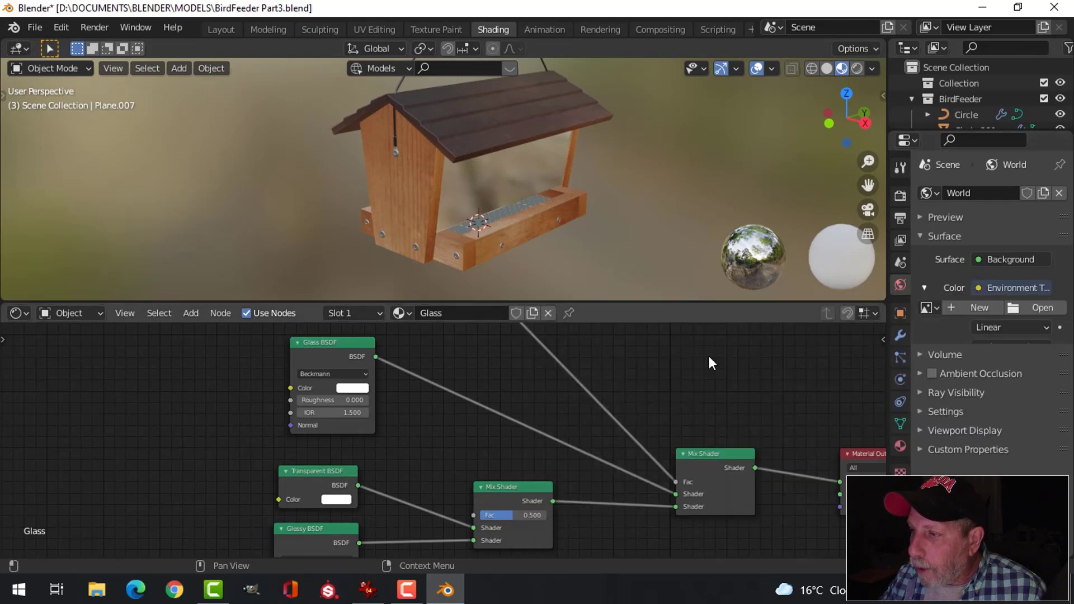
Load eilenriede_park_2k.hdr from the HDRI folder as the World's environment image.
left_click(1027, 308)
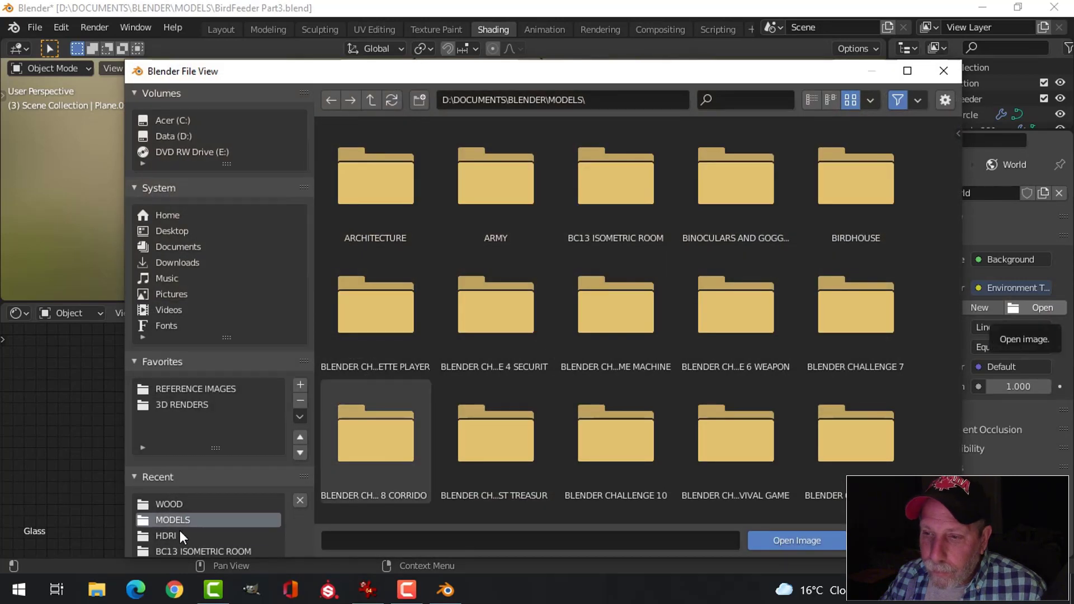
left_click(179, 534)
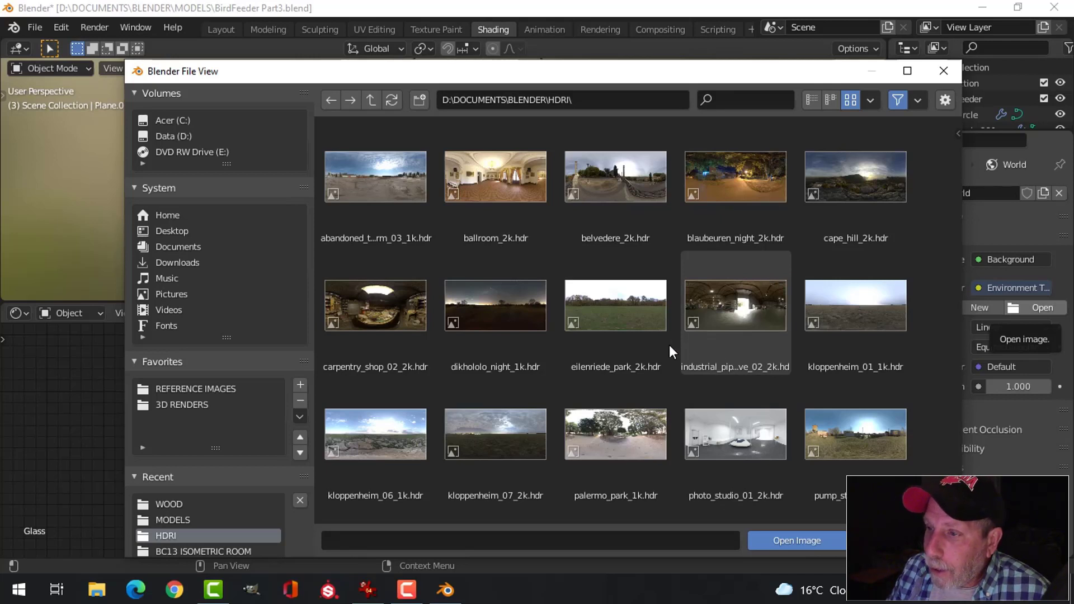
scroll(796, 332, "down", 1)
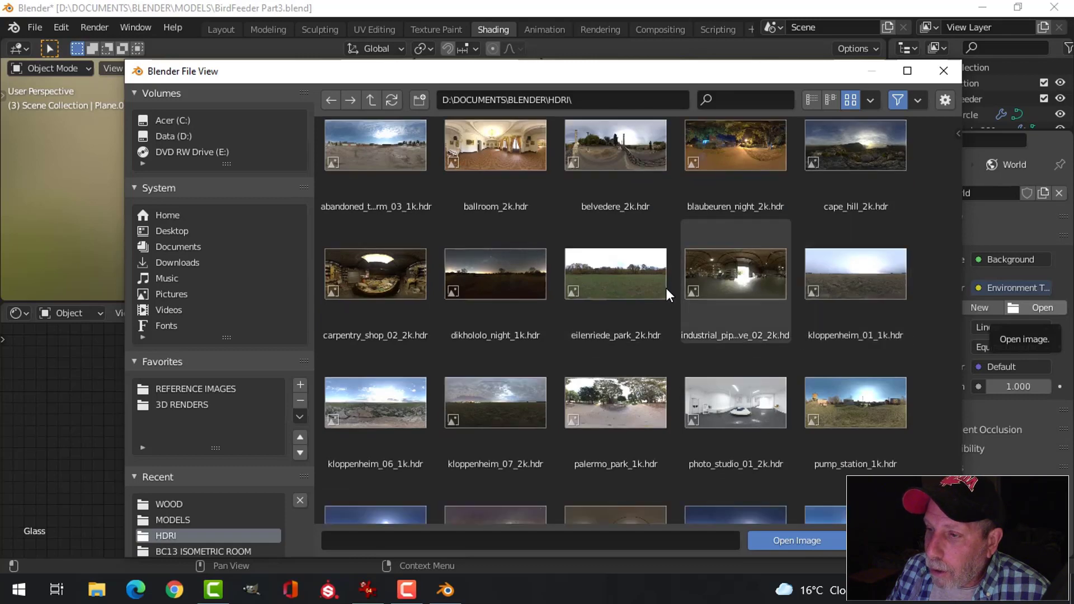
left_click(620, 278)
left_click(792, 539)
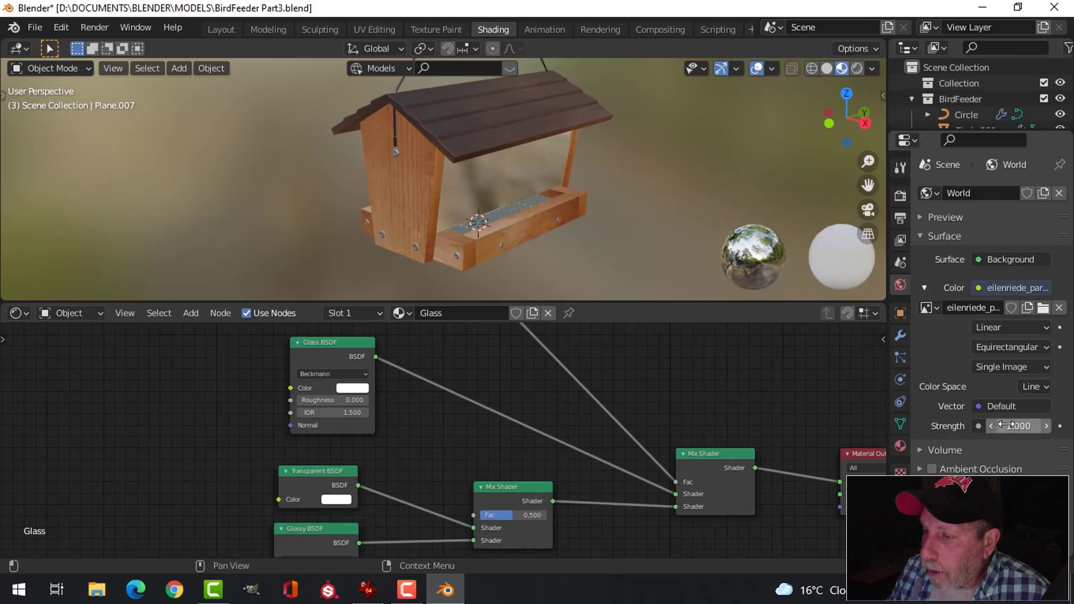
Enable Scene Lights and Scene World in the viewport shading and view the feeder from its other end.
left_click(871, 69)
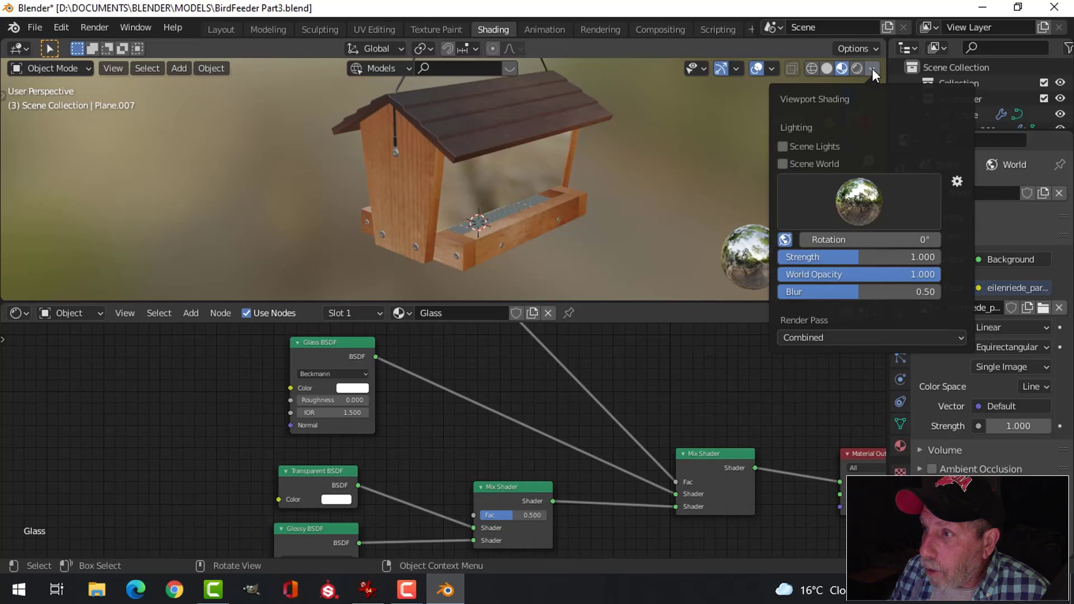
left_click(781, 147)
left_click(782, 163)
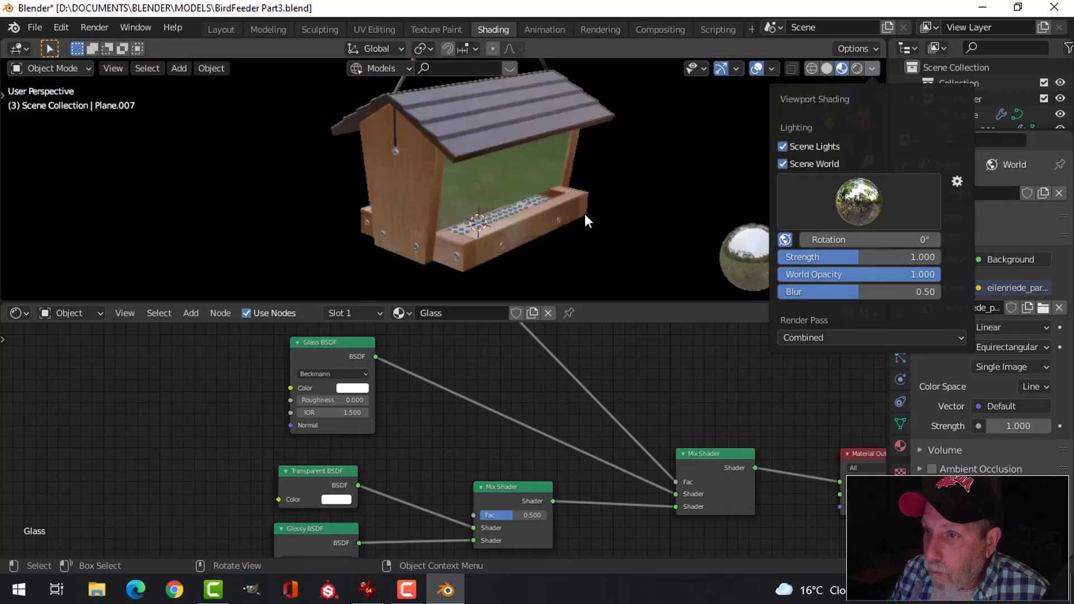
middle_click_drag(673, 209, 515, 210)
scroll(598, 202, "up", 4)
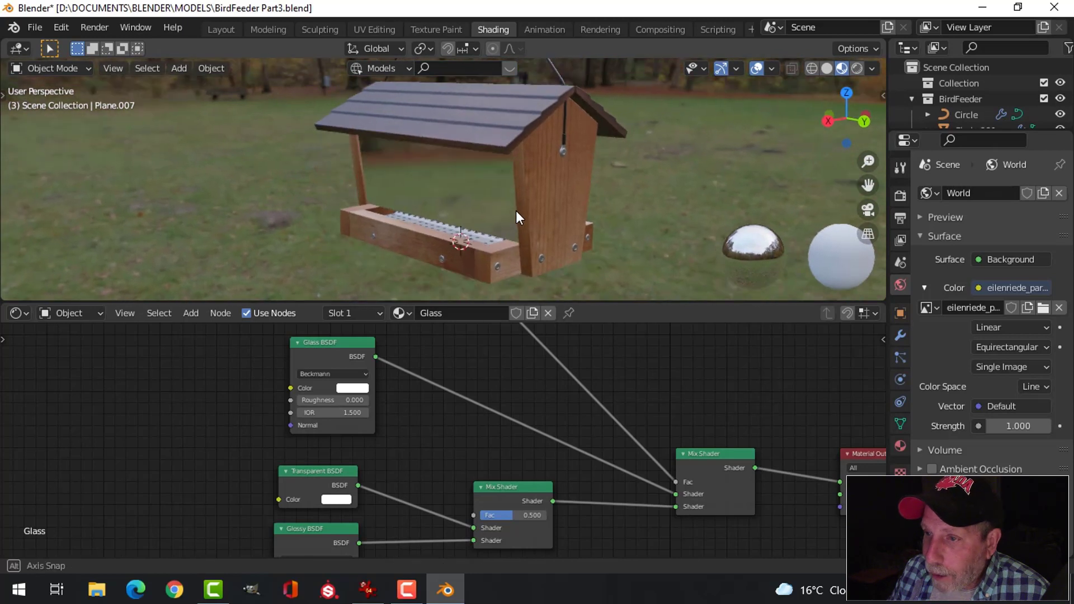
Select the window pane and set its Glass material's Blend Mode to Alpha Blend.
left_click(470, 188)
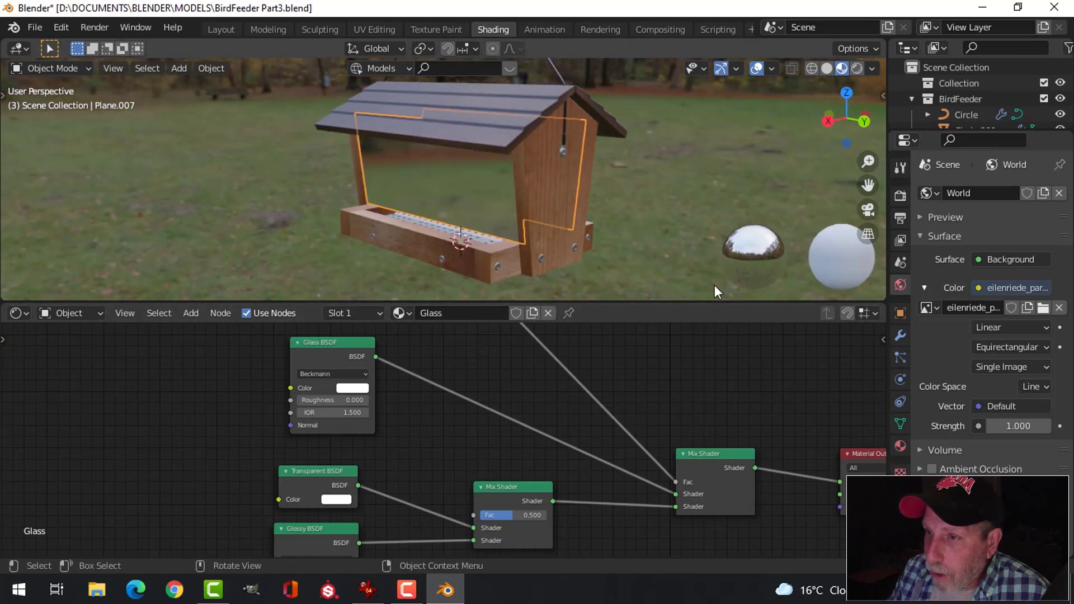
left_click(899, 445)
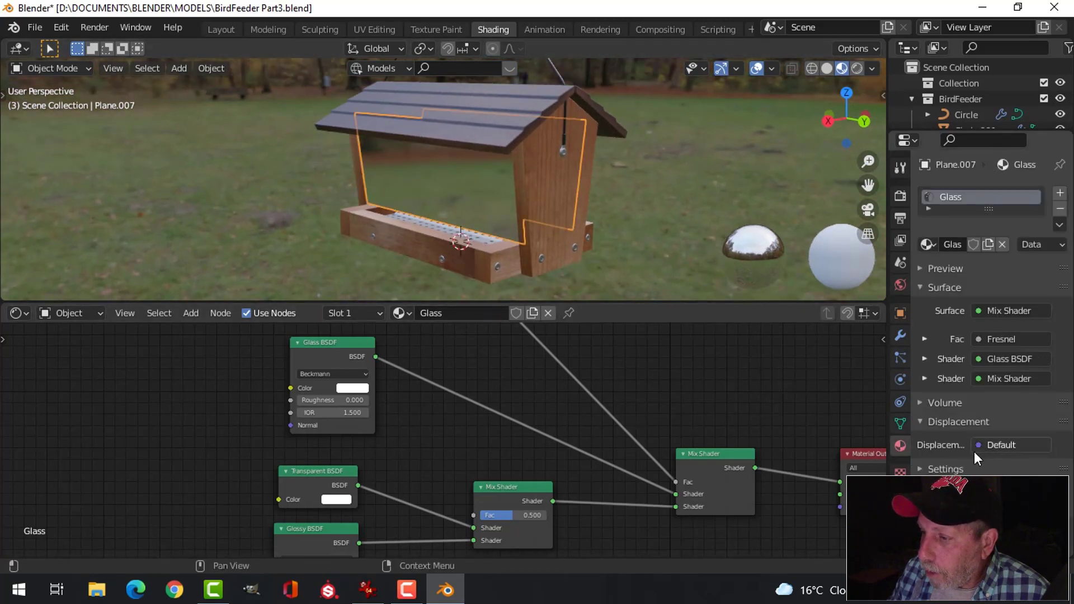
scroll(975, 453, "down", 6)
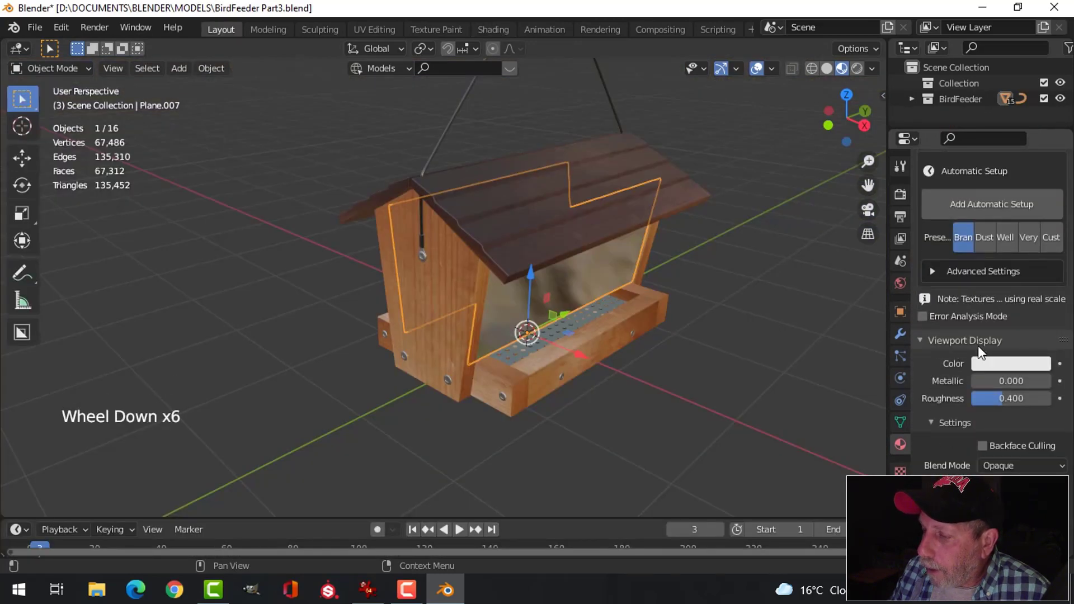
left_click(1060, 468)
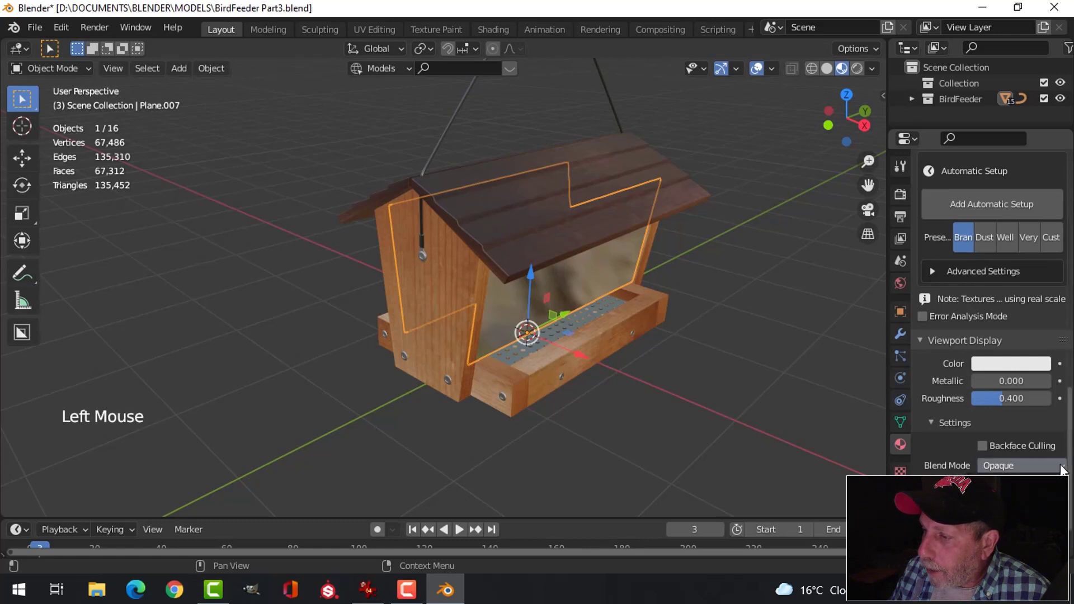
left_click(1013, 535)
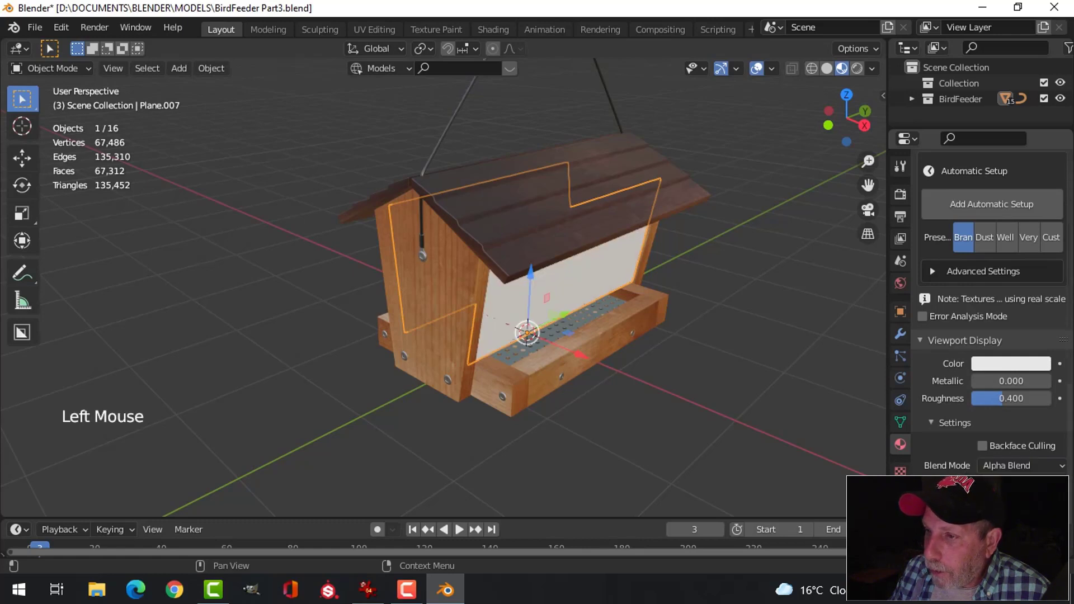
Inspect the glass from several angles with everything deselected, and save the bird feeder file.
middle_click_drag(751, 367, 611, 345)
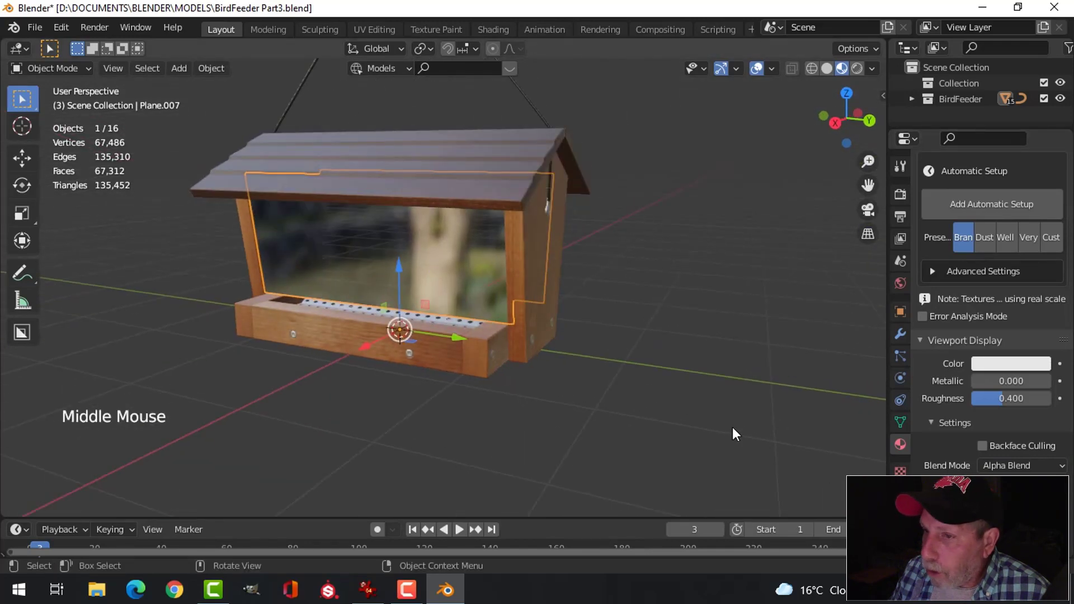
middle_click_drag(625, 294, 734, 278)
scroll(683, 301, "down", 1)
key("alt+a")
middle_click_drag(646, 286, 648, 288, "shift")
middle_click_drag(647, 288, 650, 290)
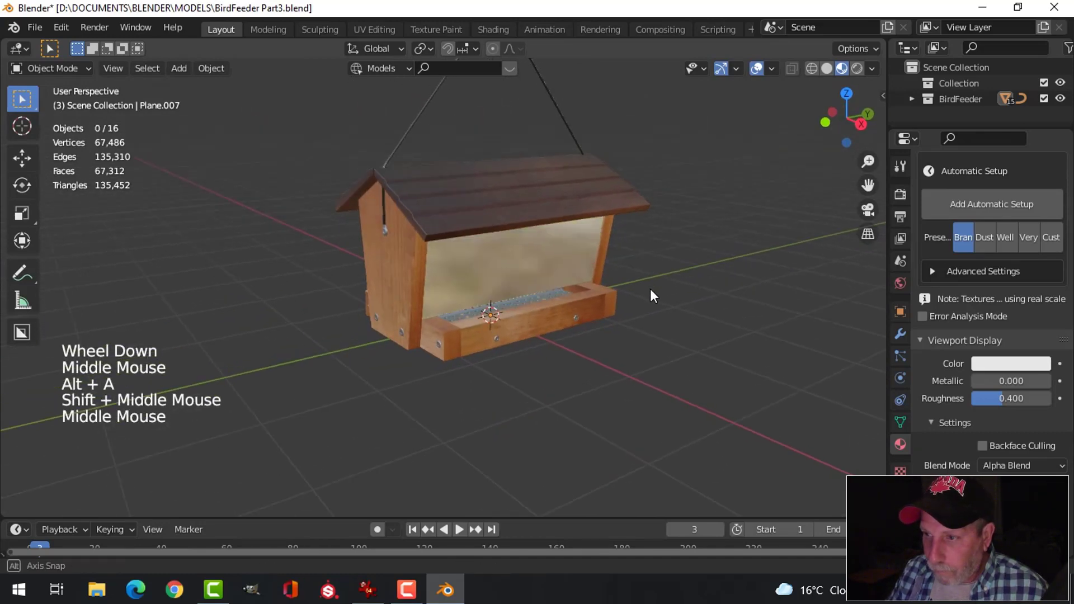
key("ctrl+s")
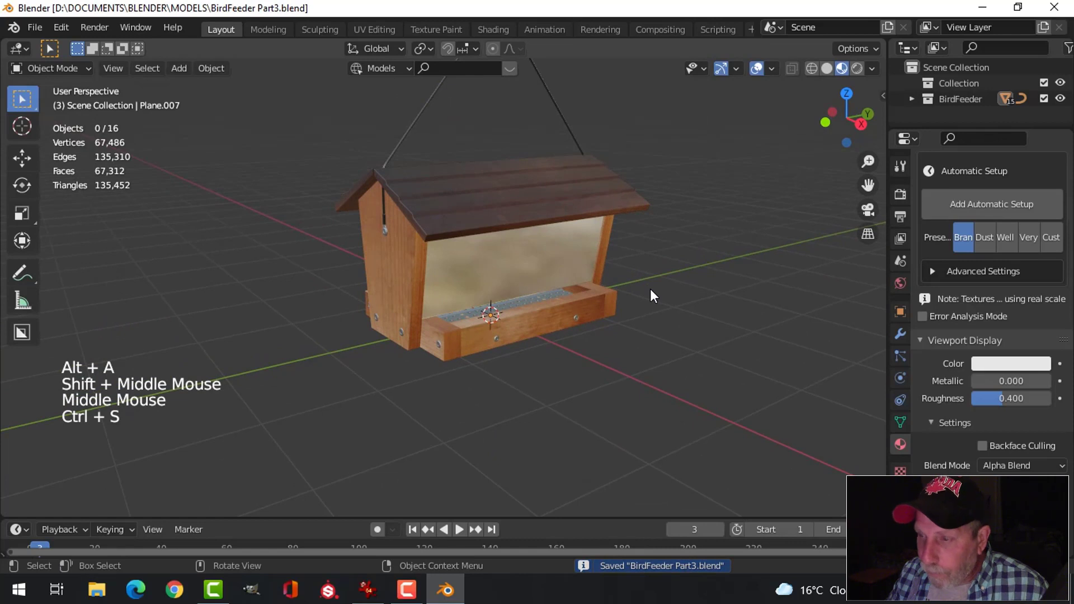
Add a Sun light to the scene.
key("shift+a")
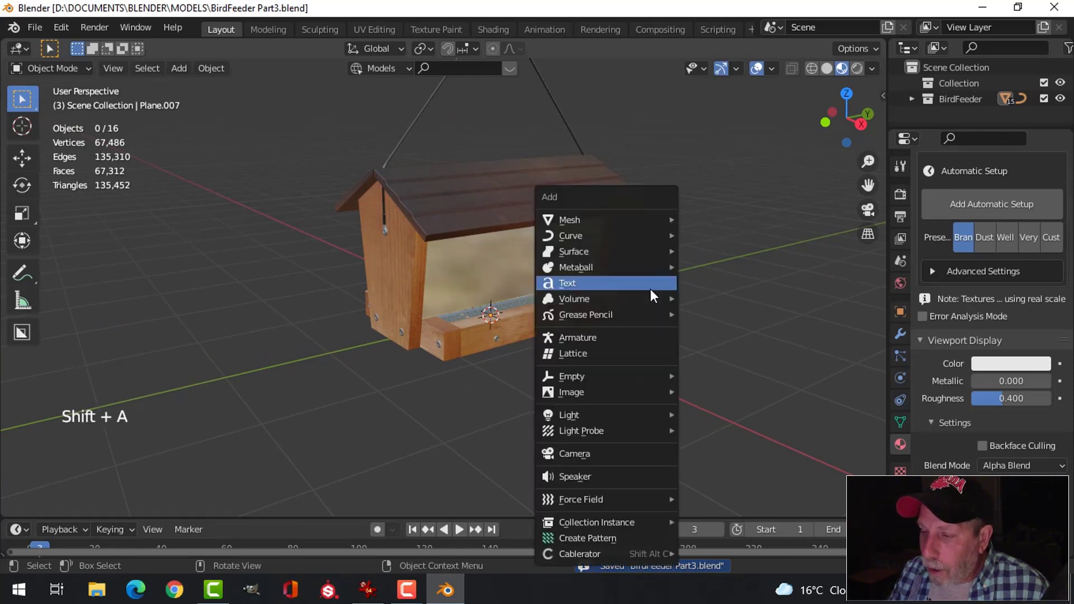
mouse_move(609, 418)
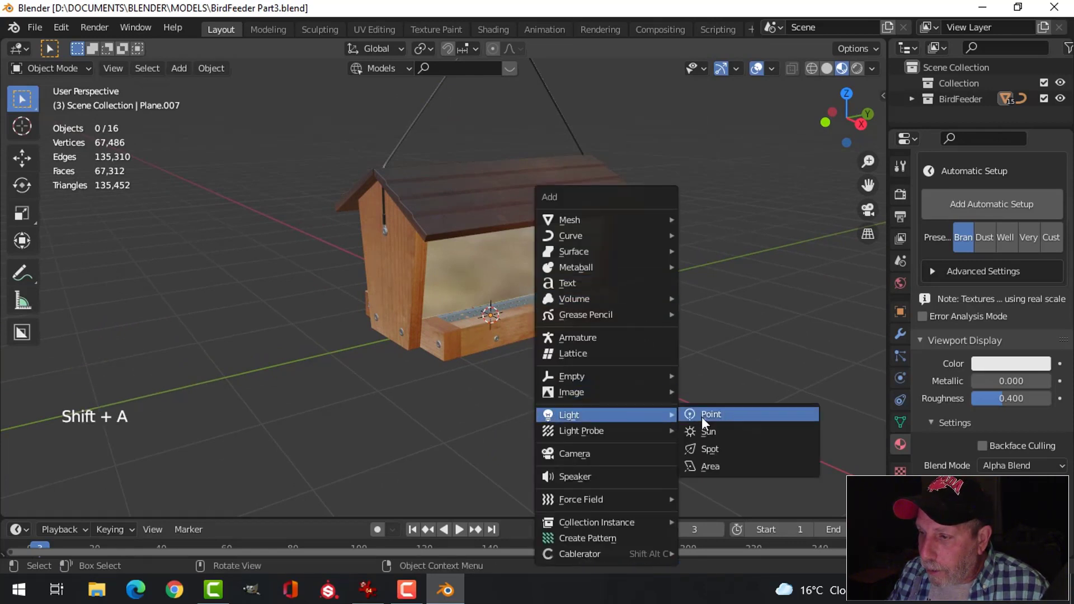
left_click(707, 432)
In front view, move the Sun about 2.2 m along X and 1.9 m up, and tilt it towards the feeder.
scroll(616, 318, "down", 1)
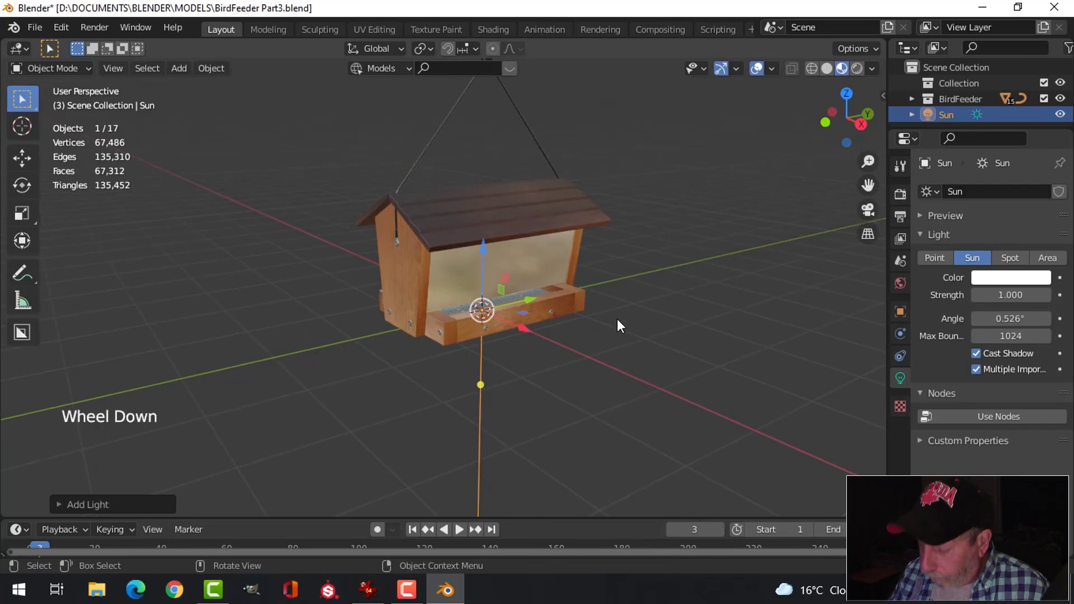
key("KP_1")
key("g")
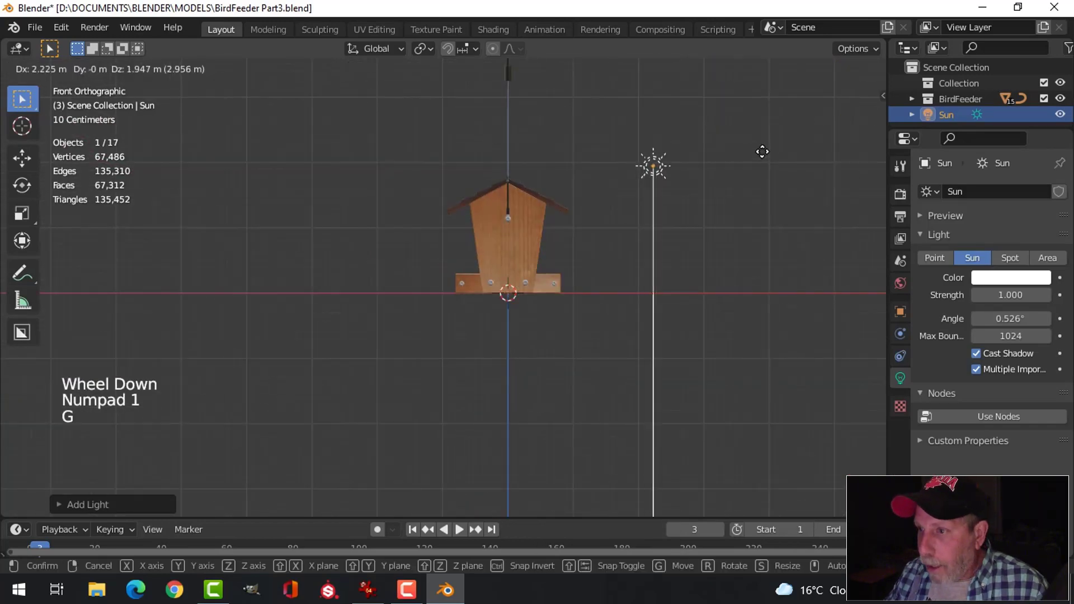
key("r")
left_click(695, 183)
middle_click_drag(694, 184, 585, 288)
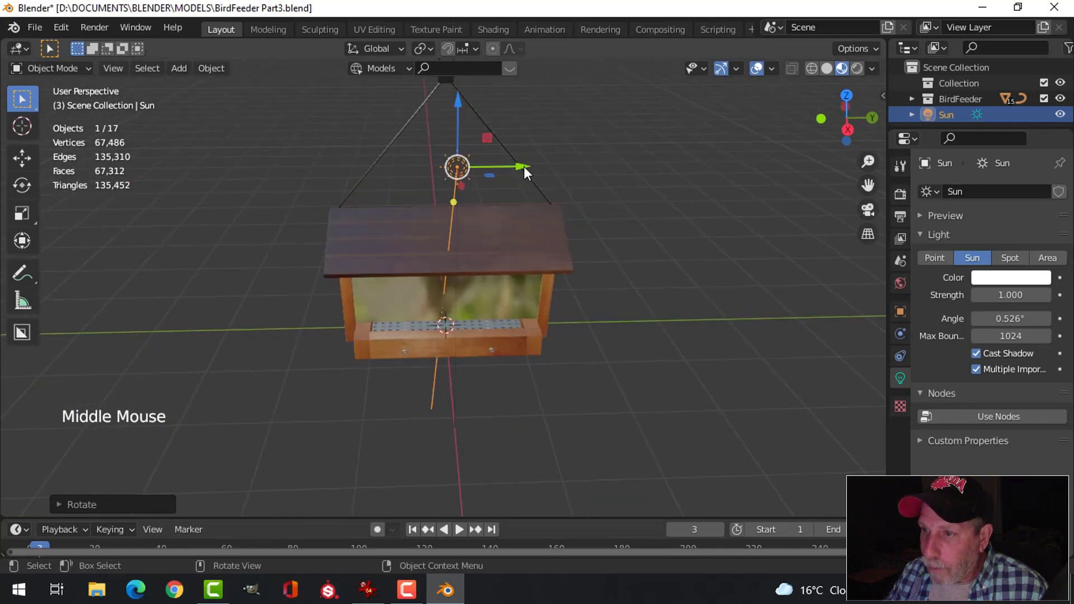
Move the Sun along the positive Y axis past the feeder's end and rotate it to aim back at the feeder.
left_click_drag(524, 166, 691, 163)
key("r")
left_click(685, 213)
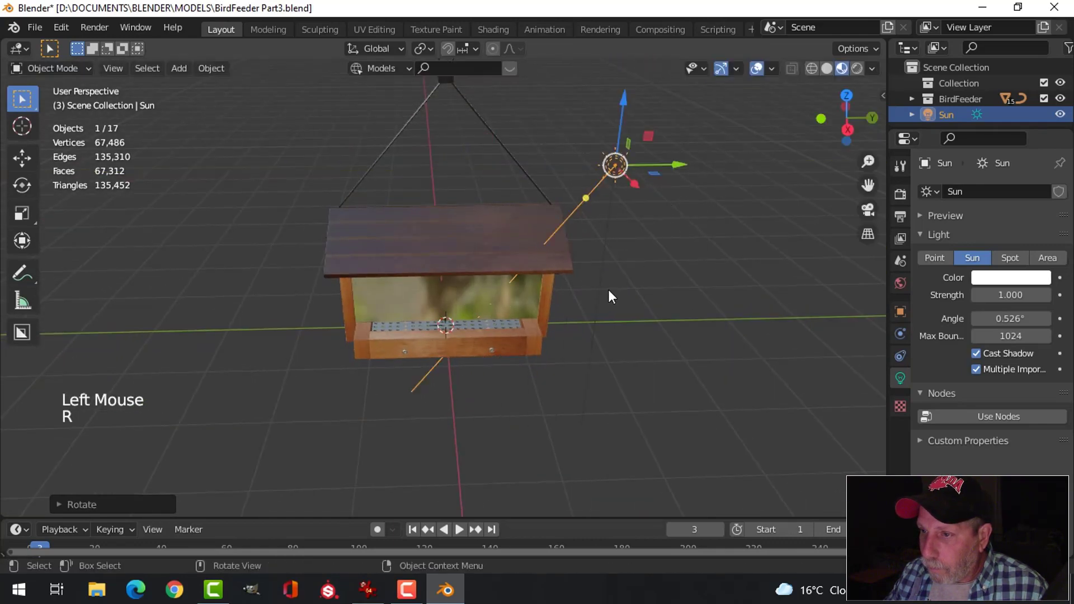
Set the Sun light's strength to 3.
middle_click_drag(609, 290, 980, 356)
left_click(1010, 294)
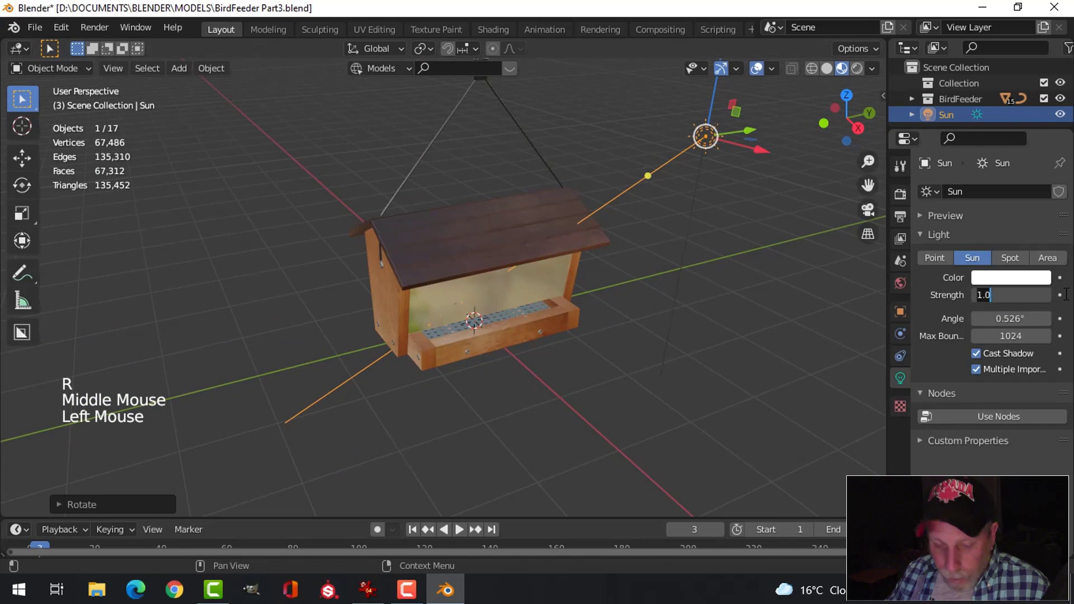
type("3")
key("Return")
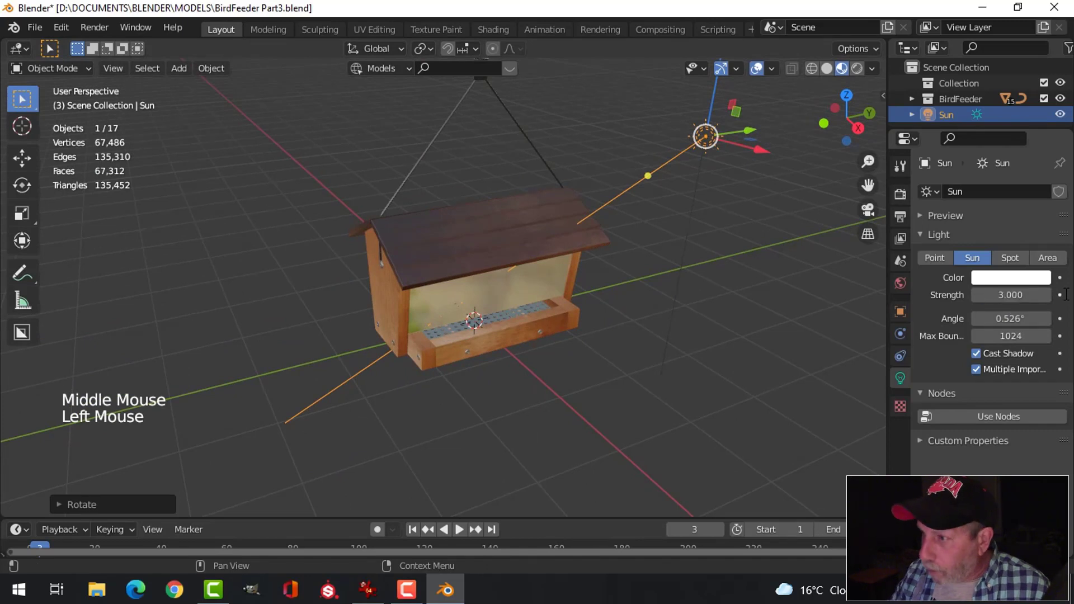
Tint the Sun light pale yellow with hue 0.143, saturation 0.171 and value 1.000, and save the file.
left_click(1013, 277)
left_click_drag(964, 131, 961, 131)
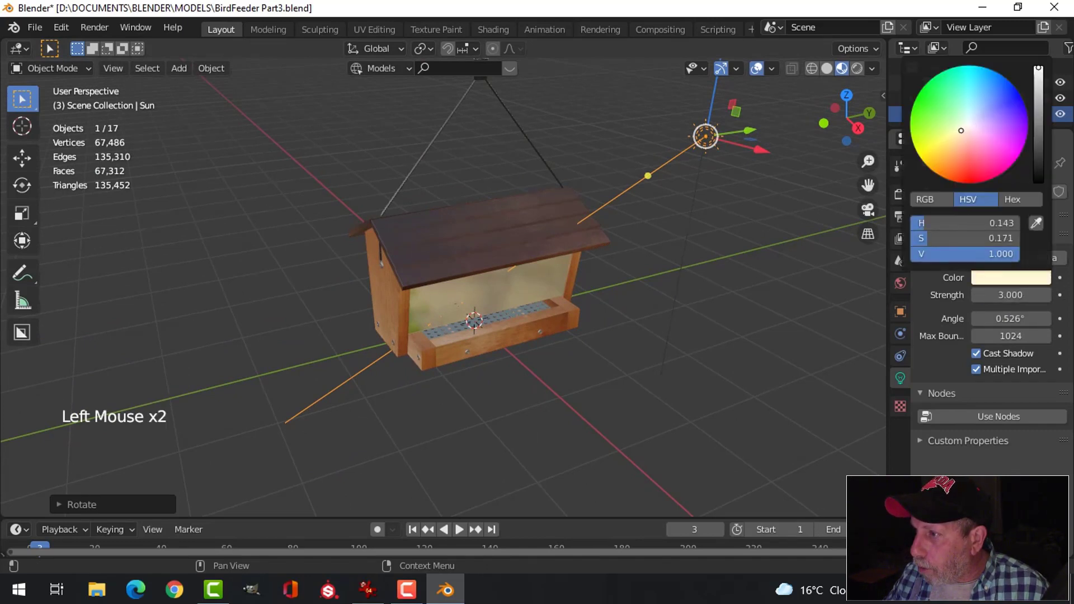
mouse_move(624, 373)
middle_mouse_down()
mouse_move(653, 362)
mouse_move(624, 367)
mouse_move(624, 353)
middle_mouse_up()
key("ctrl+s")
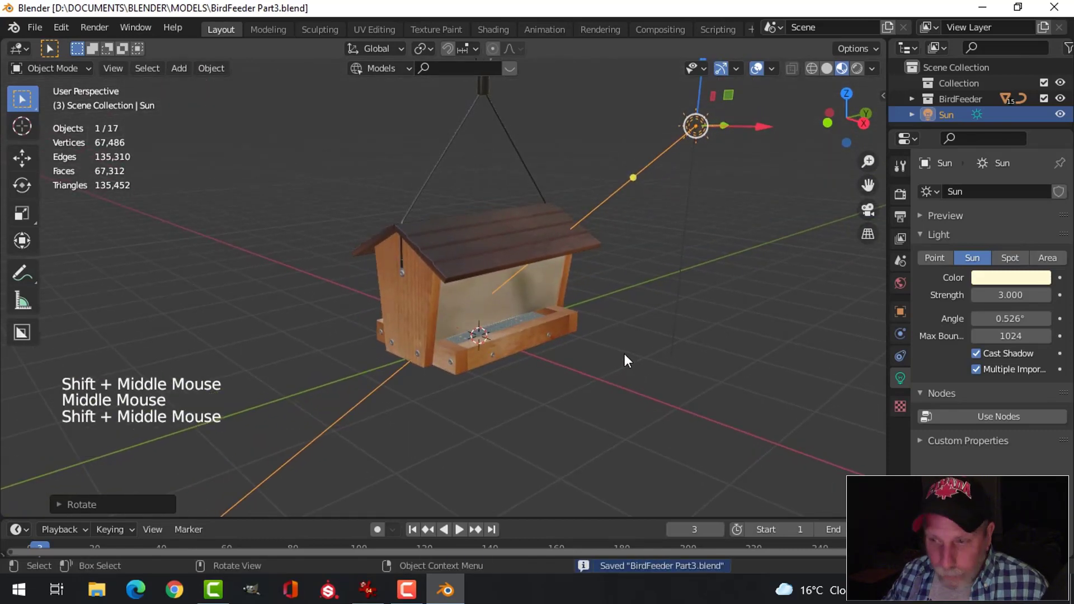
Add a camera to the scene and align it to the current view of the feeder.
key("shift+a")
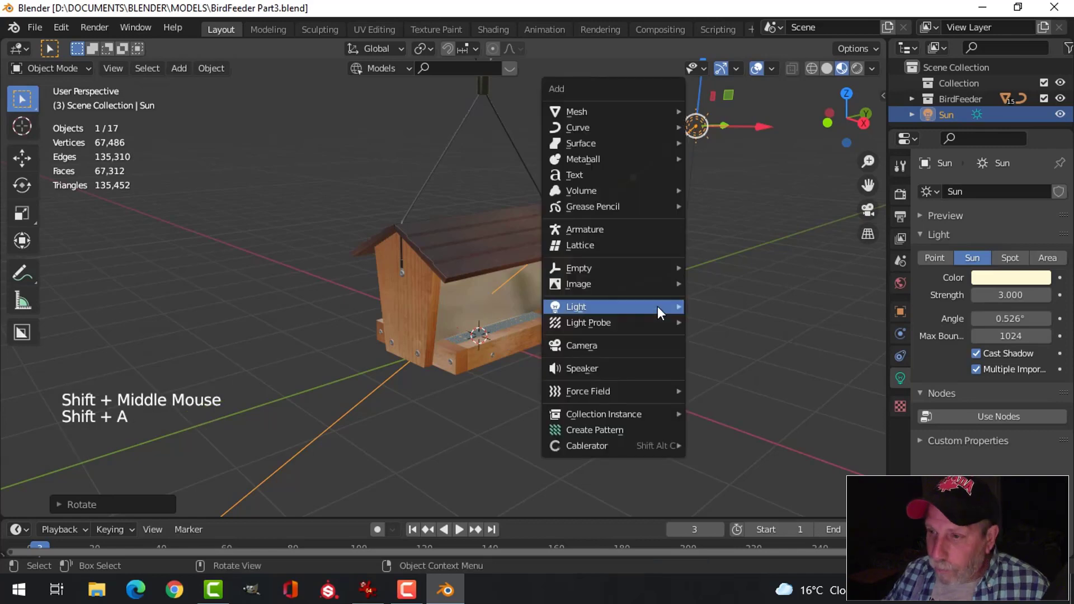
left_click(634, 344)
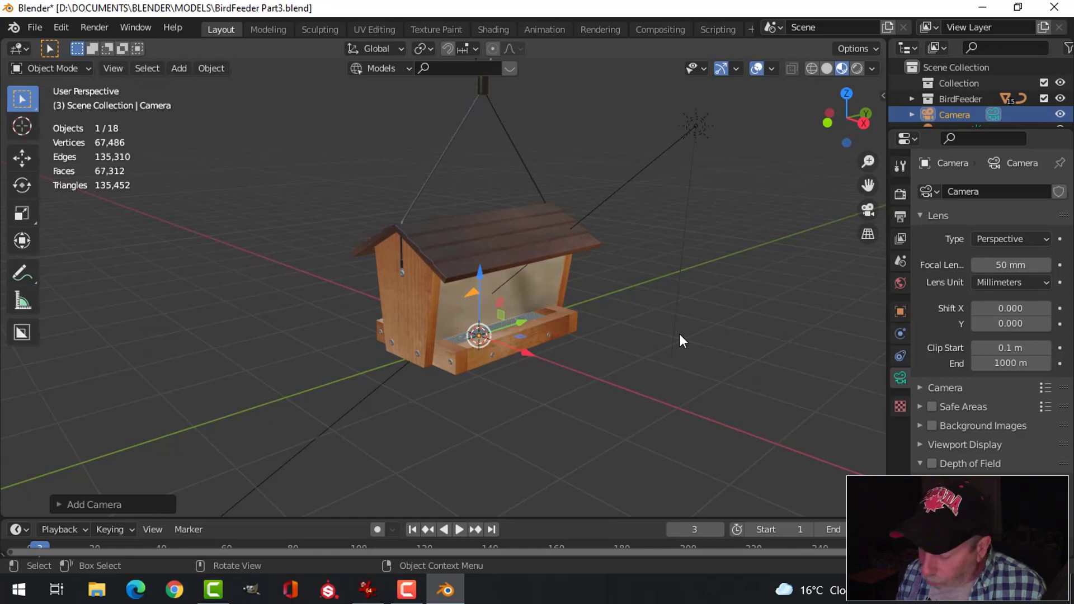
key("ctrl+alt+KP_0")
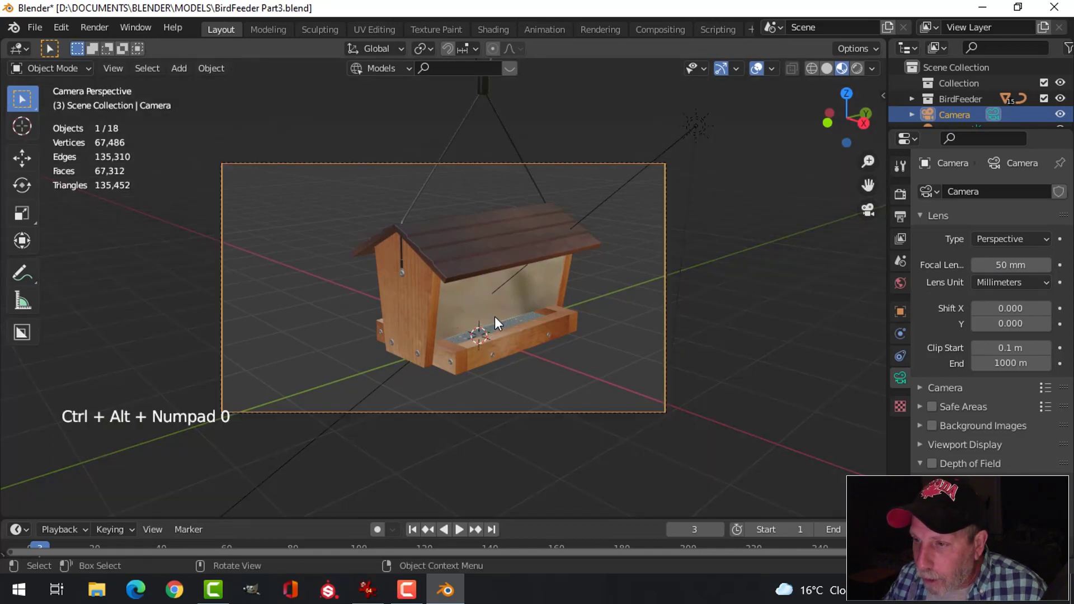
Lock the camera to the view and shift its framing so the feeder sits slightly lower in the frame.
key("n")
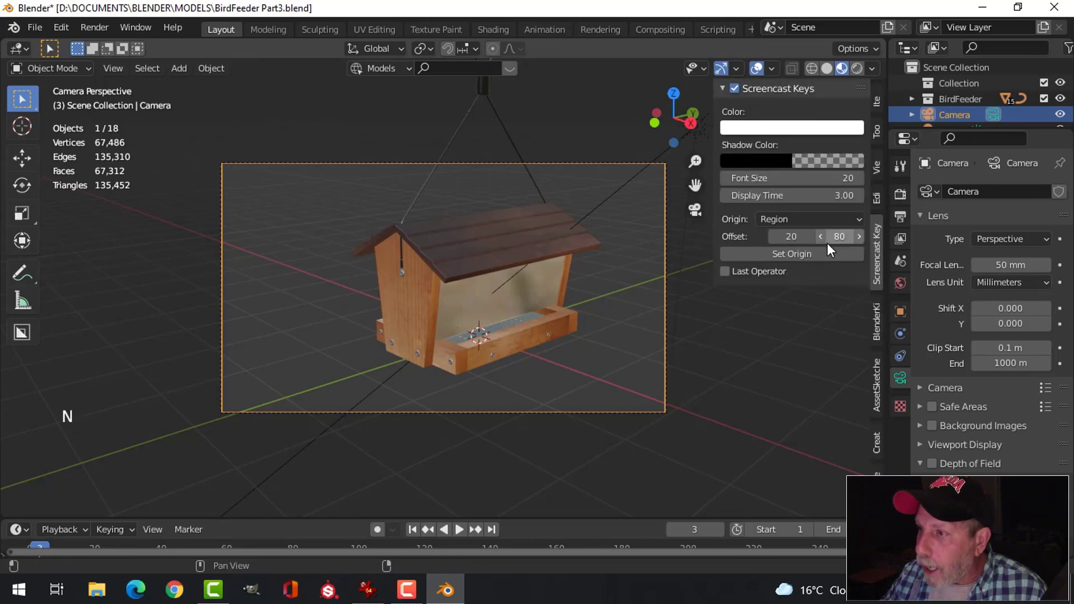
left_click(876, 166)
left_click(788, 283)
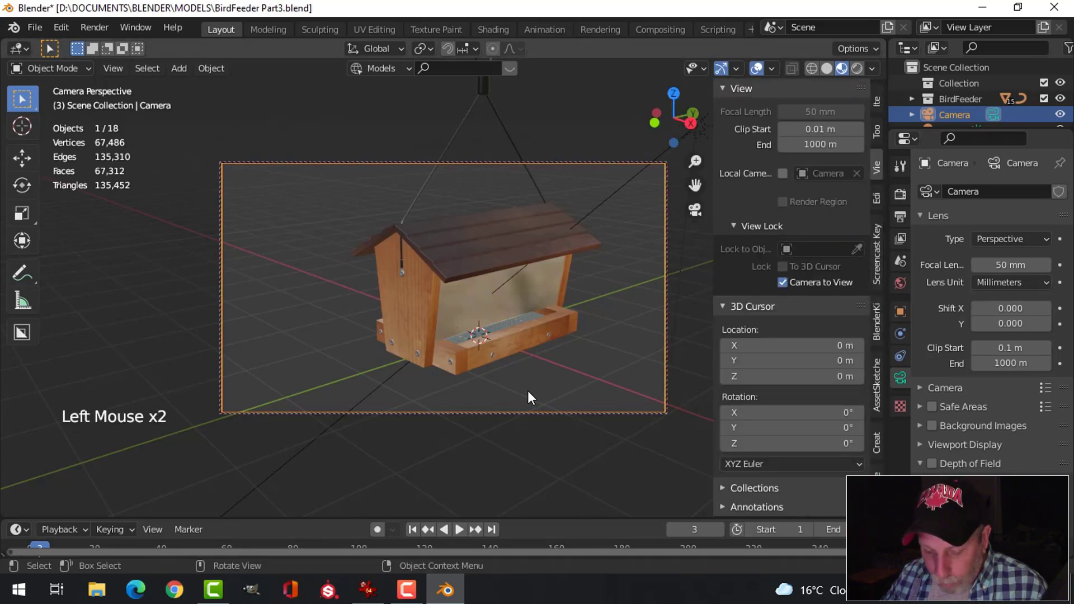
key("n")
middle_click_drag(588, 338, 563, 348, "shift")
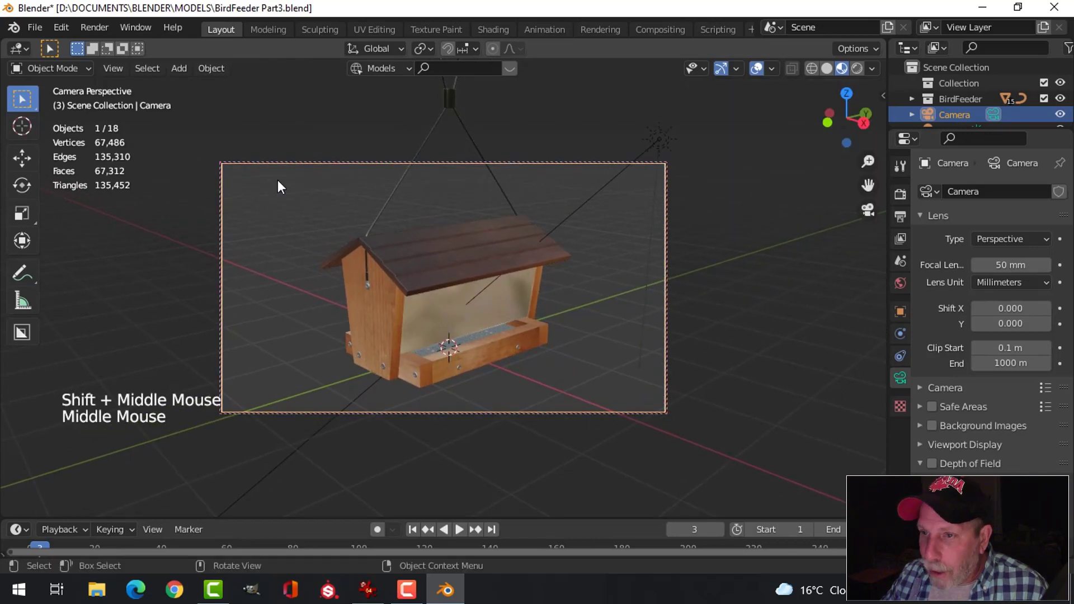
Set the render resolution to 1200 px in X and 1000 px in Y.
left_click(899, 194)
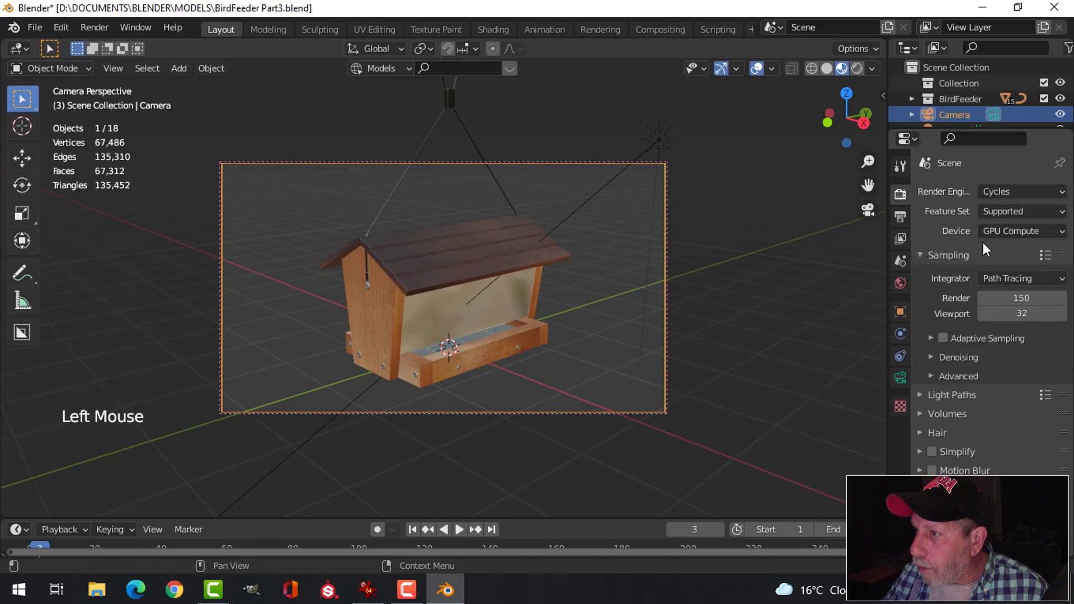
left_click(901, 221)
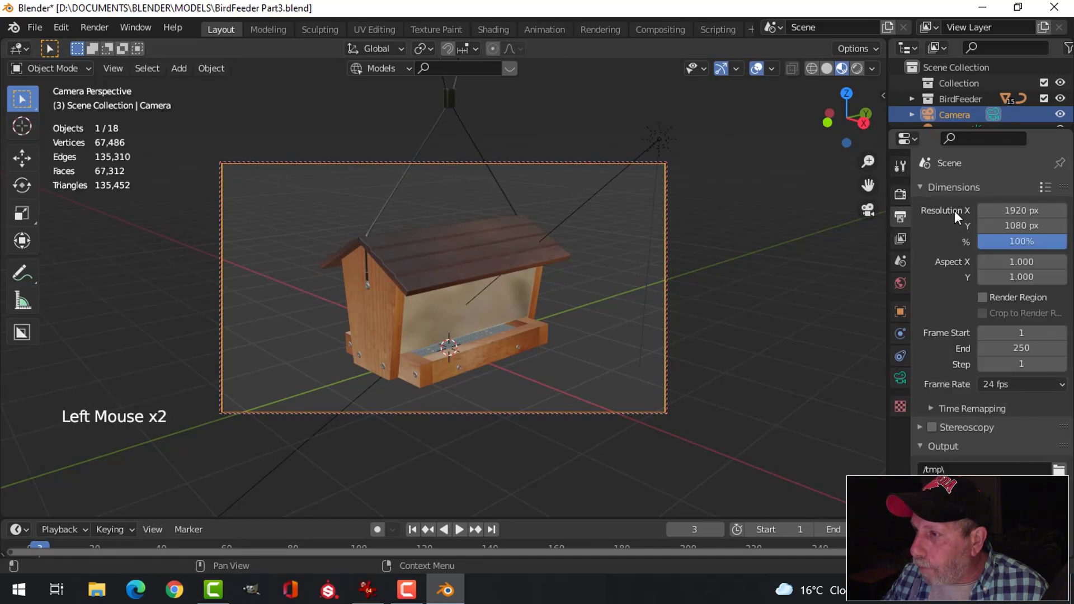
left_click(1007, 211)
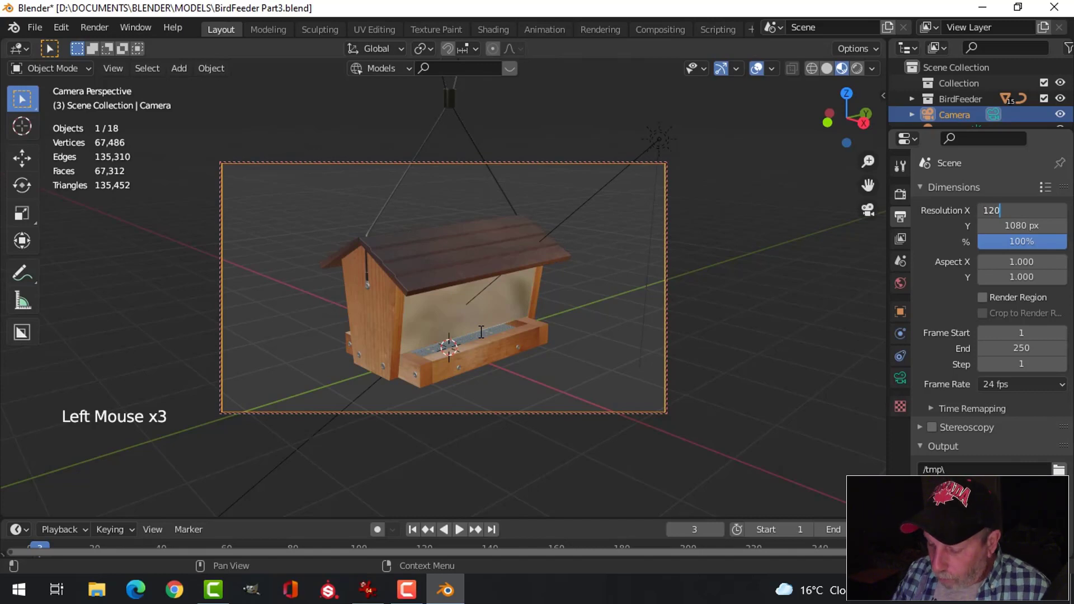
type("1200")
key("Return")
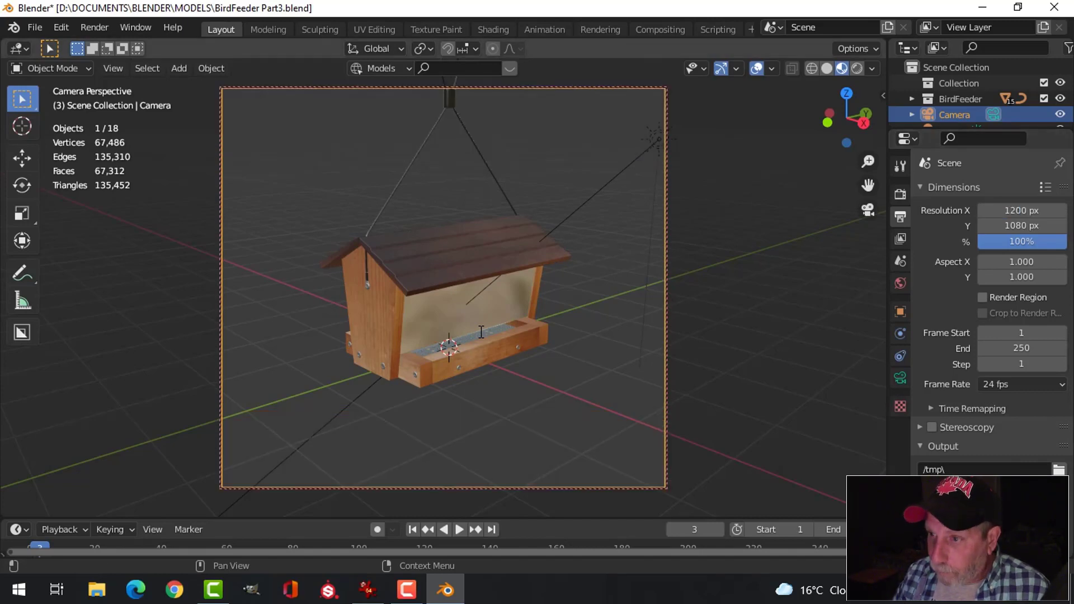
left_click(1021, 224)
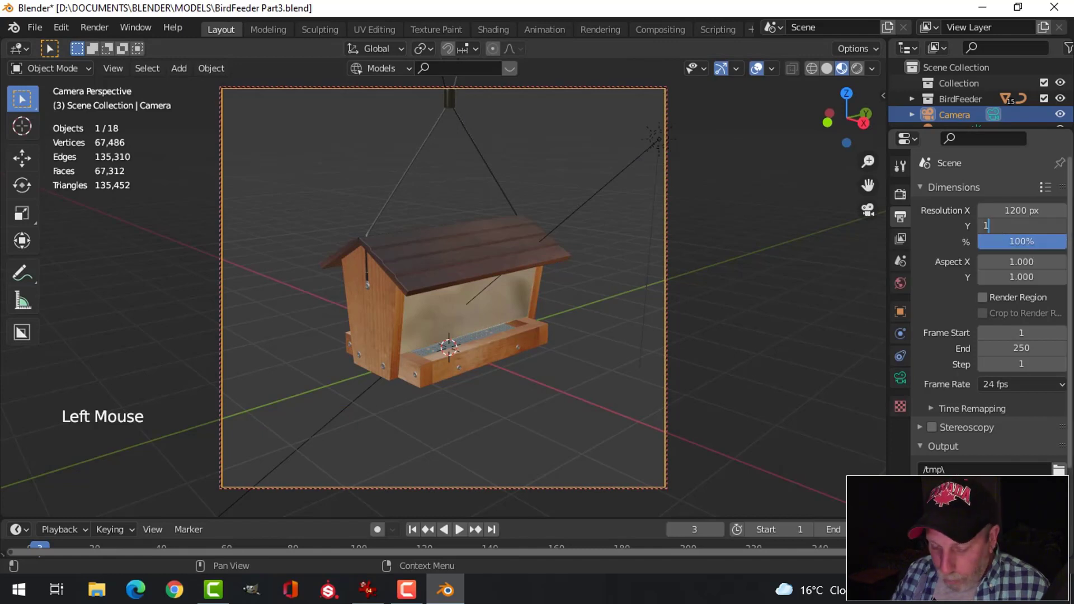
type("1000")
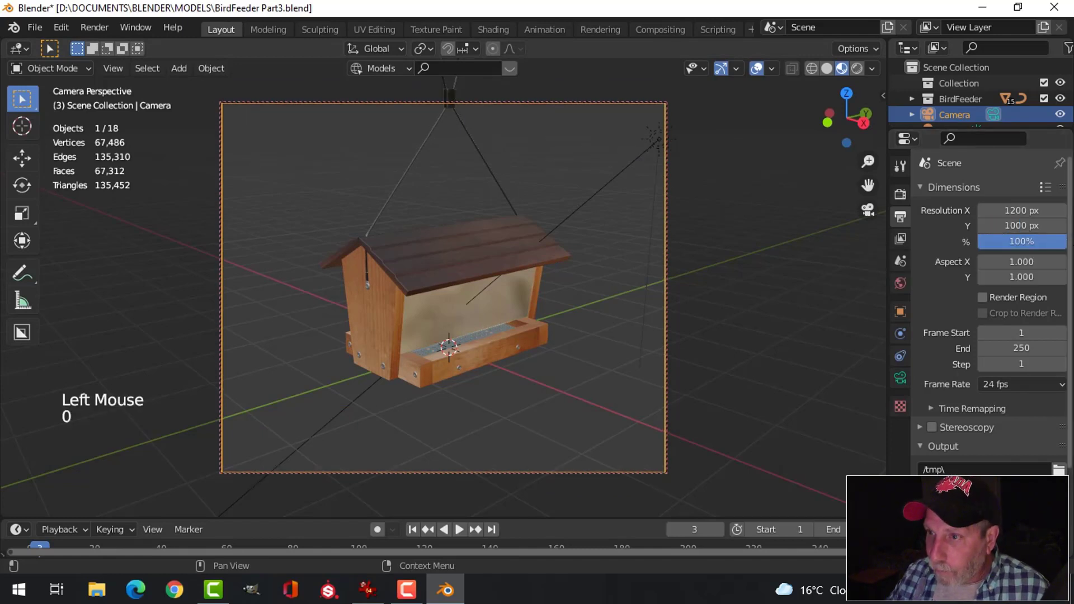
Reframe the camera so the whole feeder and its hanging loop fit inside the frame, and save the file.
scroll(556, 307, "down", 2)
middle_click_drag(556, 307, 557, 334, "shift")
scroll(562, 318, "up", 2)
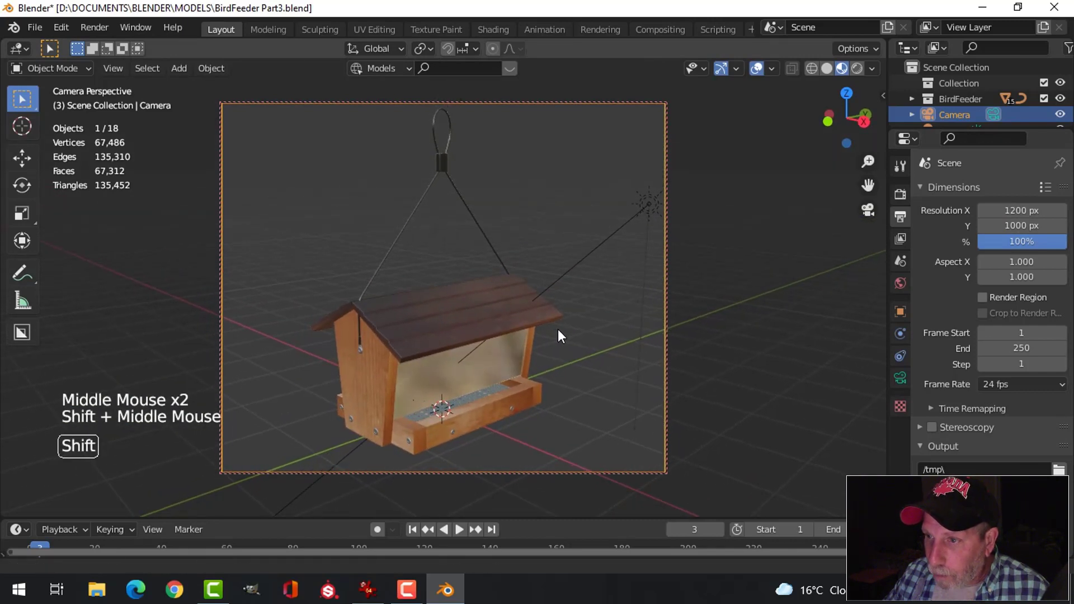
key("ctrl+s")
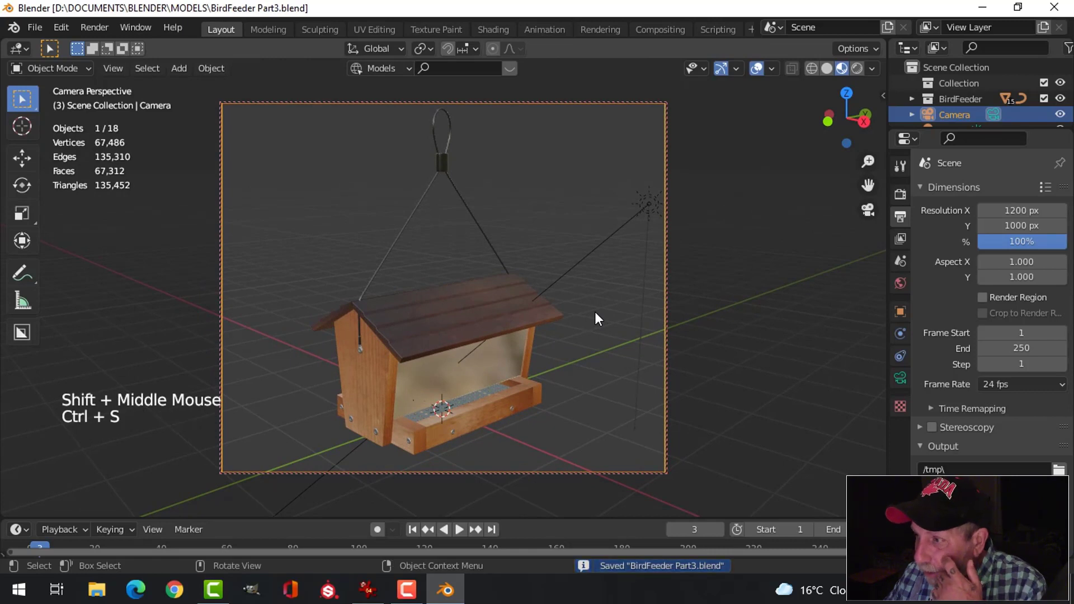
Set the render resolution percentage to 80%.
left_click(1014, 241)
type("80")
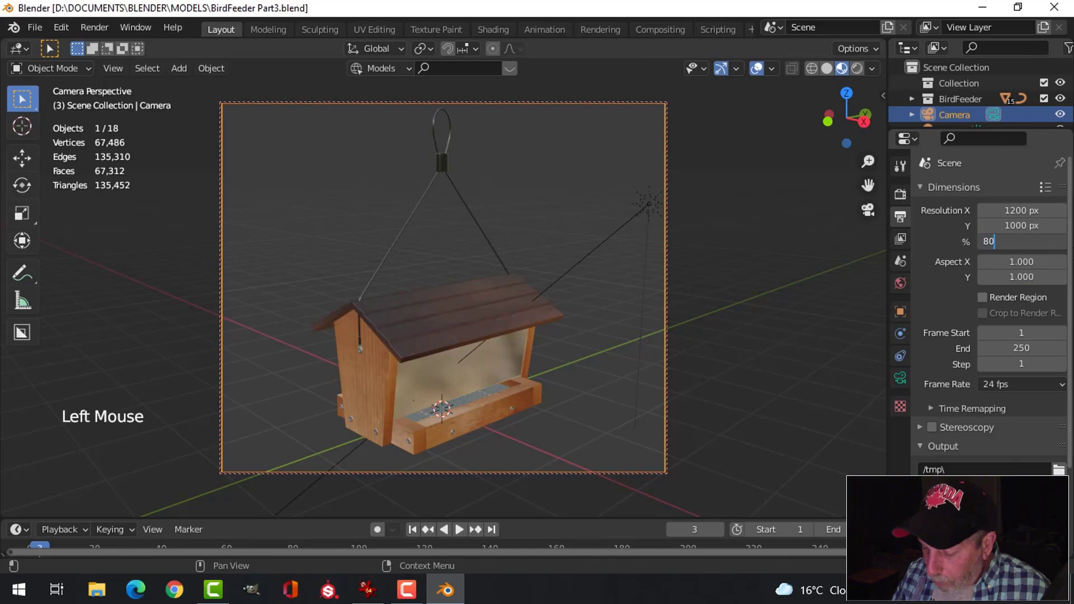
key("Return")
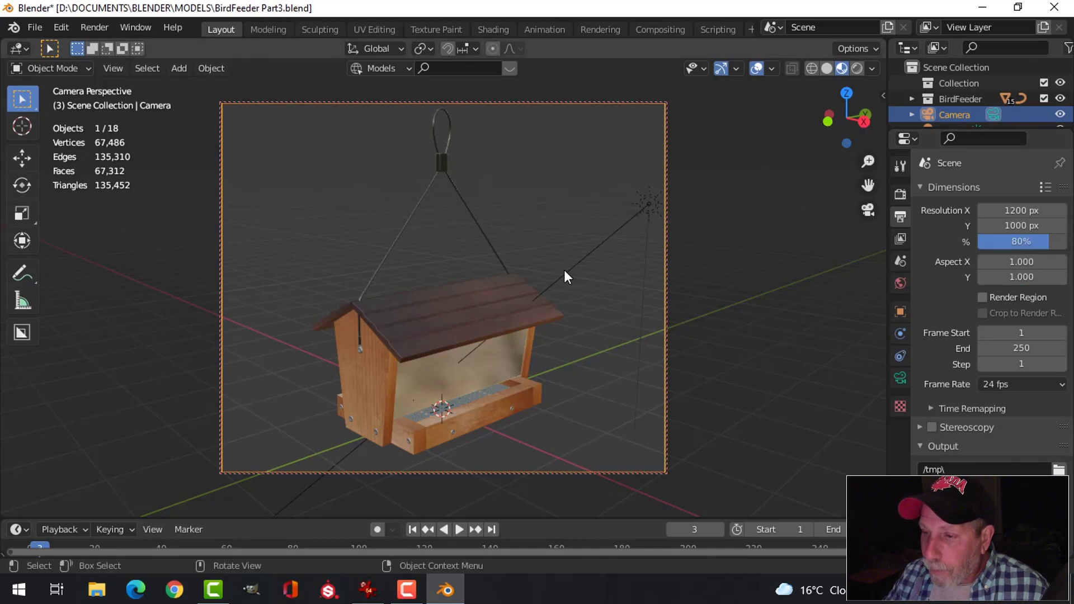
Slightly lower the camera's viewing angle, render the still image and close the render.
mouse_move(564, 269)
middle_mouse_down()
mouse_move(577, 262)
mouse_move(567, 274)
middle_mouse_up()
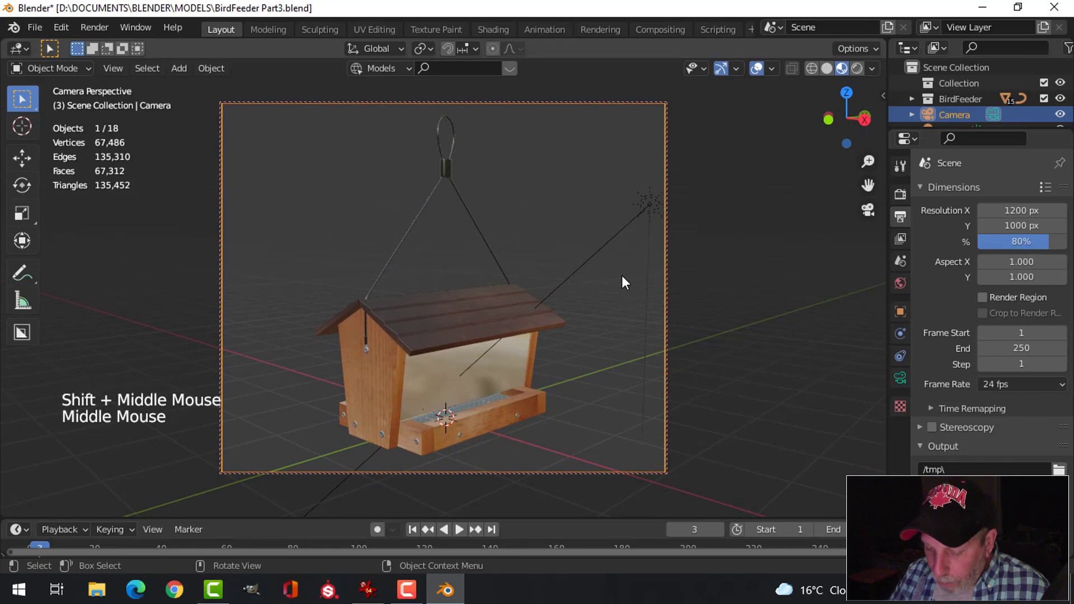
key("F12")
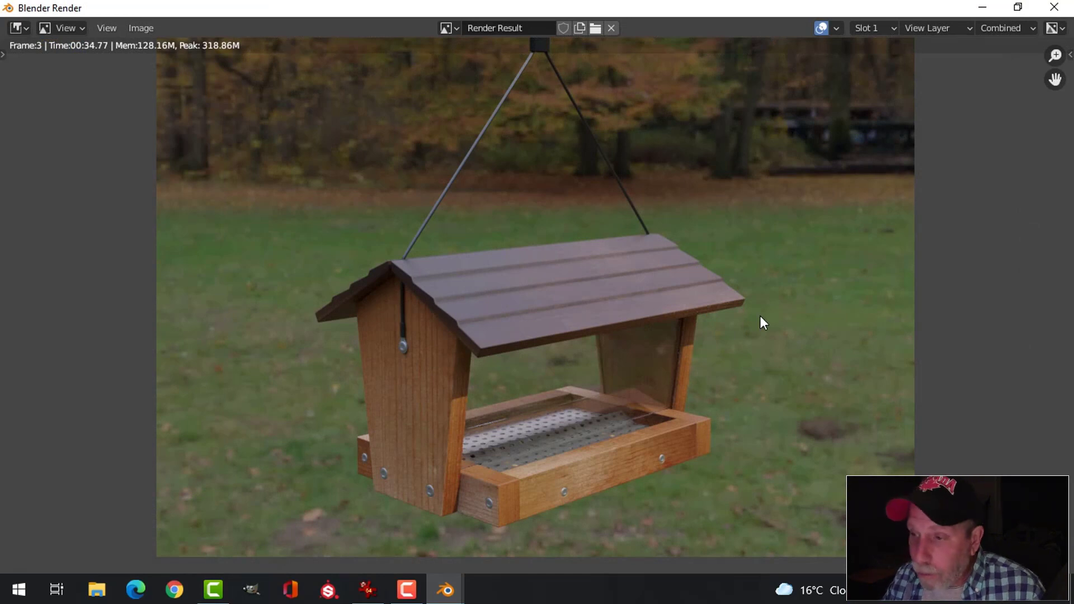
key("Escape")
Orbit the locked camera around the feeder to frame its sunlit side from the opposite end.
middle_click_drag(632, 347, 528, 347)
scroll(517, 348, "up", 2)
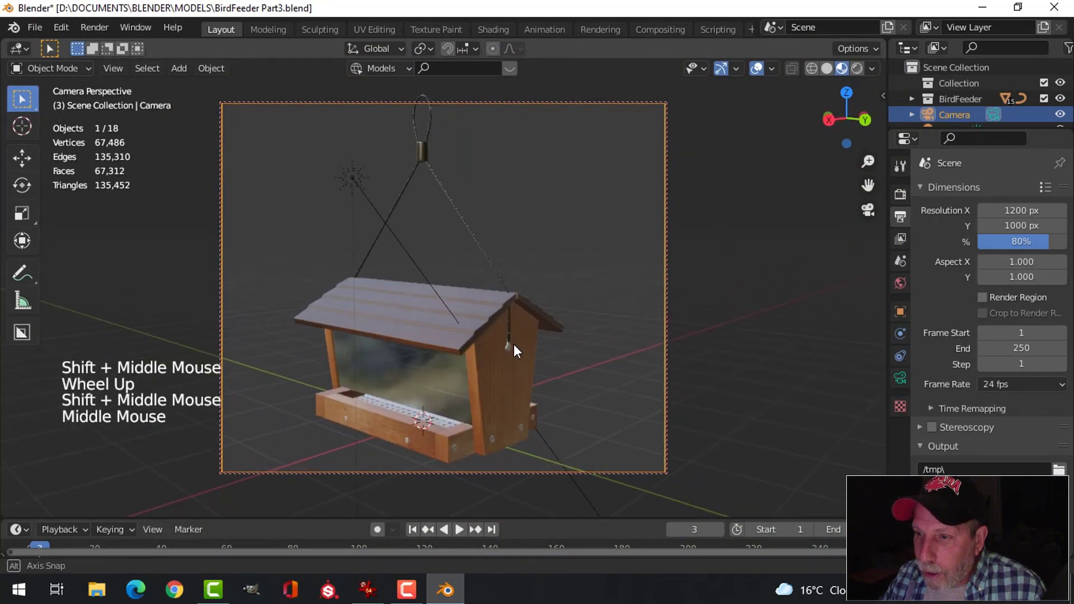
scroll(514, 344, "down", 1)
Select the Sun light, leave the camera view and set the light's strength to 5.
left_click(401, 208)
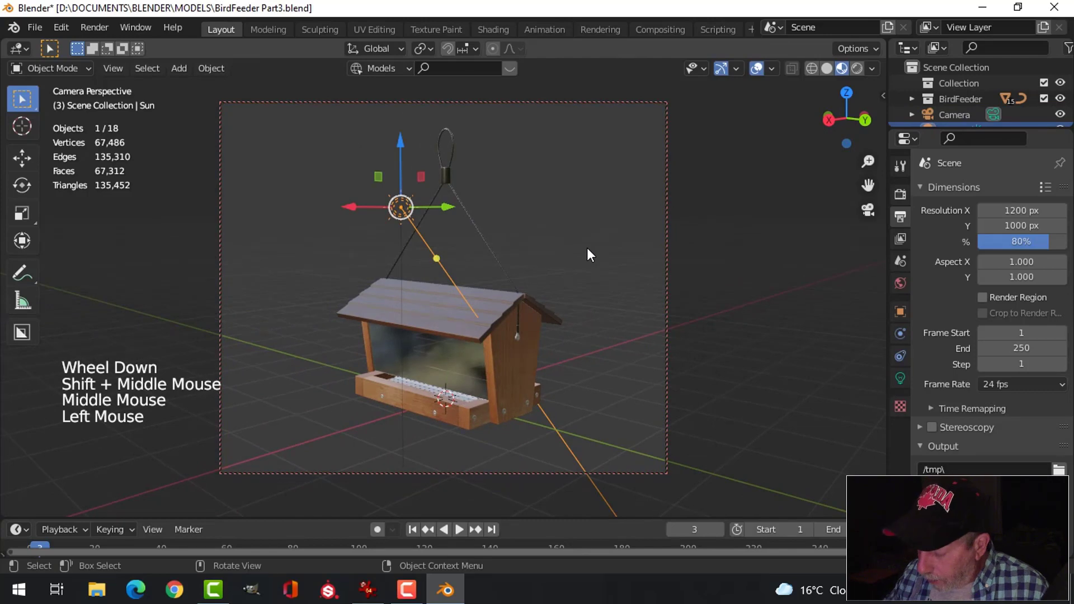
key("KP_0")
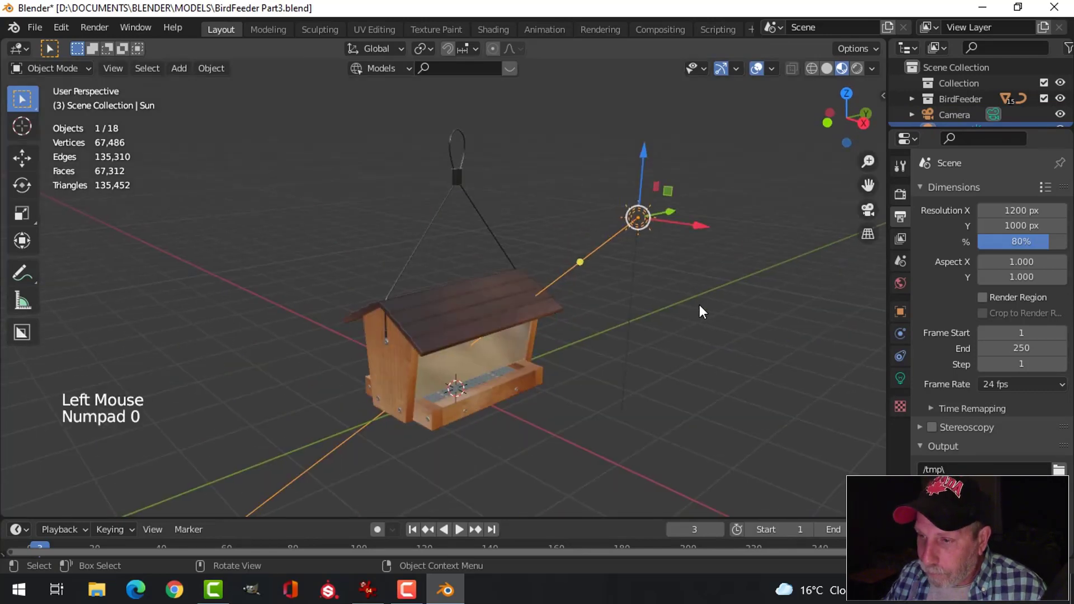
left_click(899, 378)
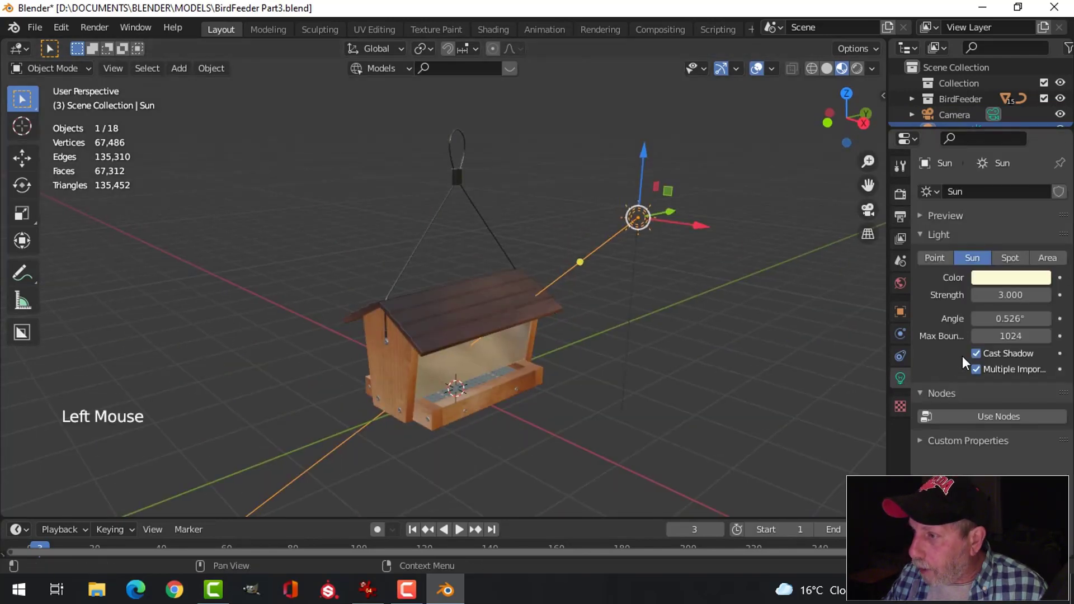
double_click(1015, 295)
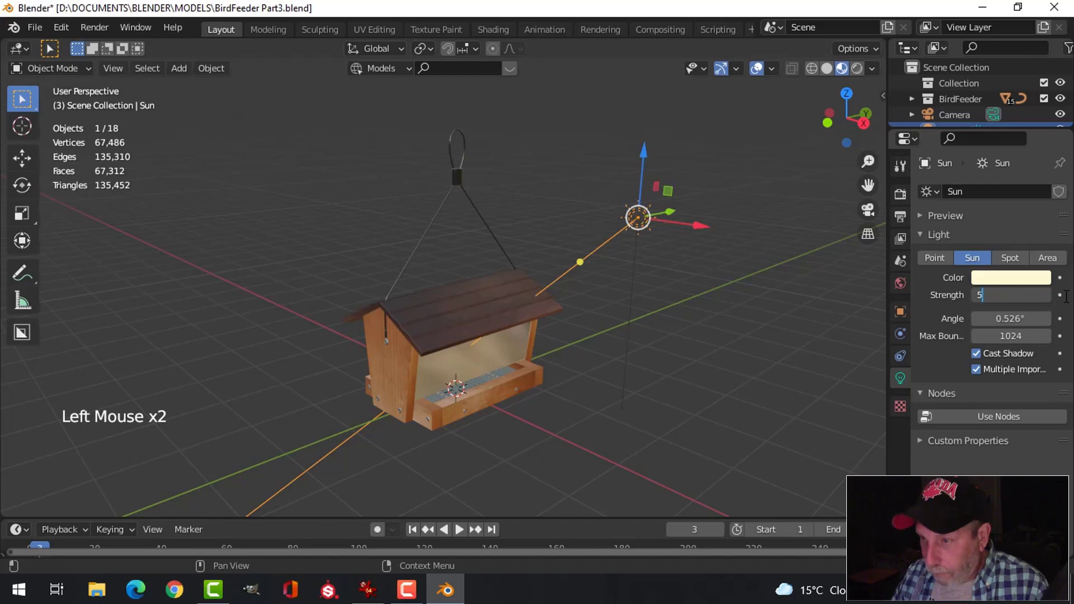
key("Return")
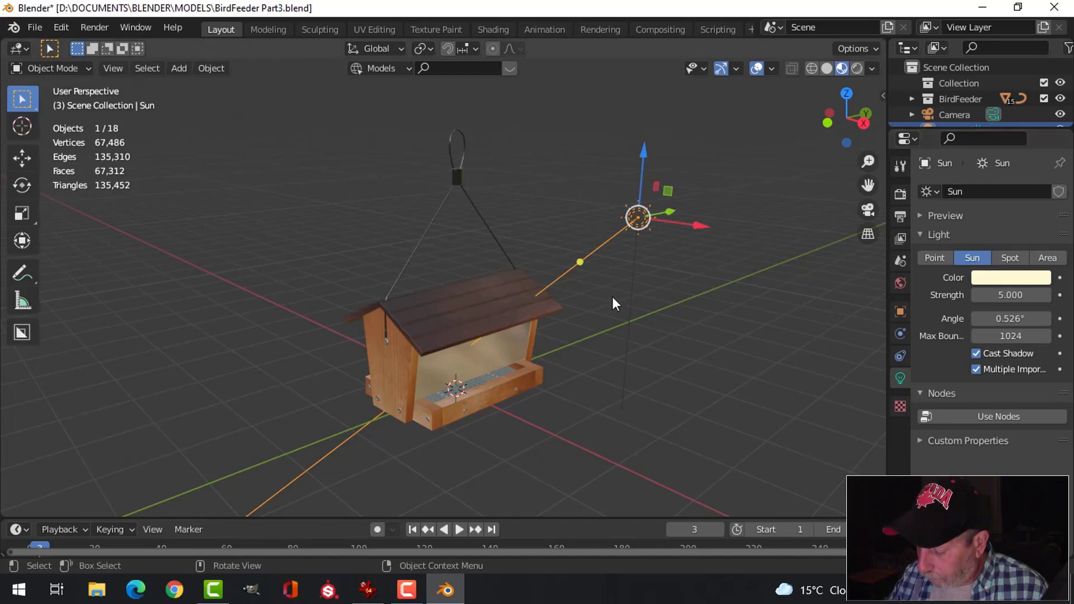
In front view, move the Sun about 0.7 m farther along X, and in right view rotate it to shine diagonally across the feeder.
key("KP_1")
key("g")
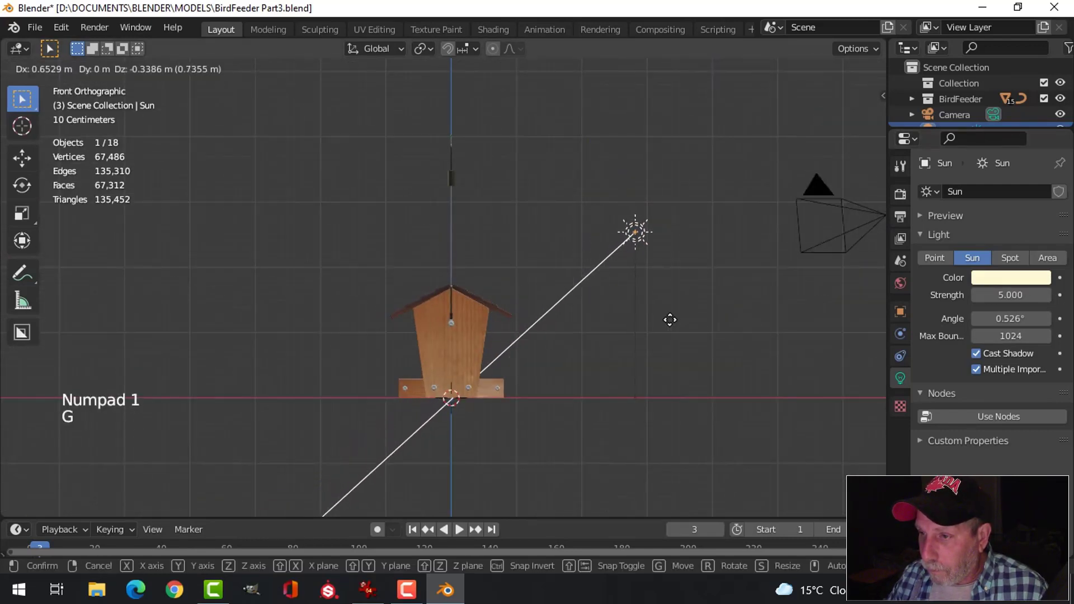
left_click(674, 300)
key("KP_3")
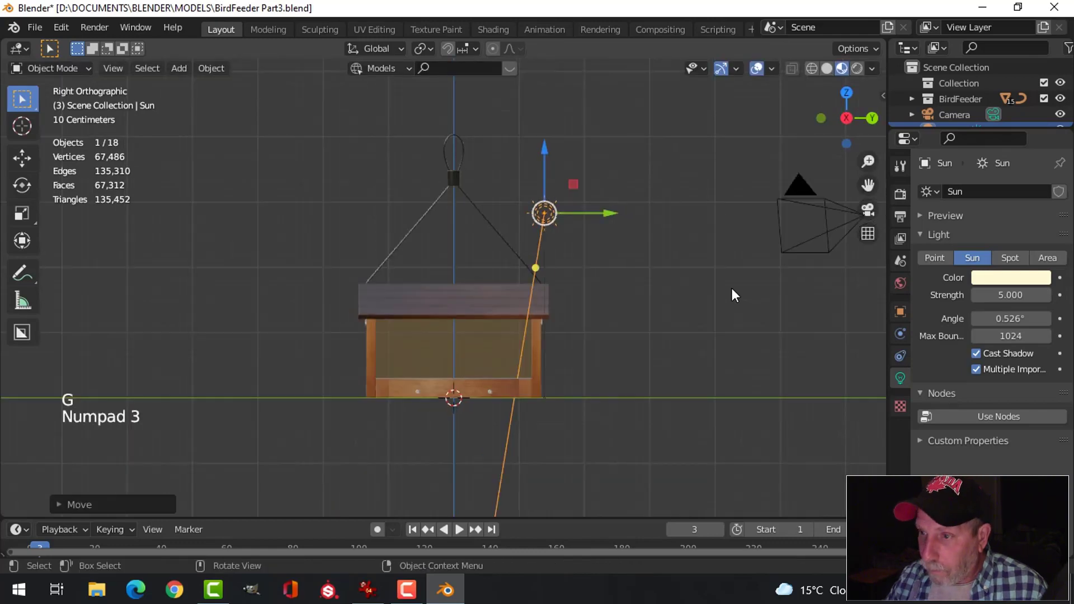
key("r")
left_click(618, 302)
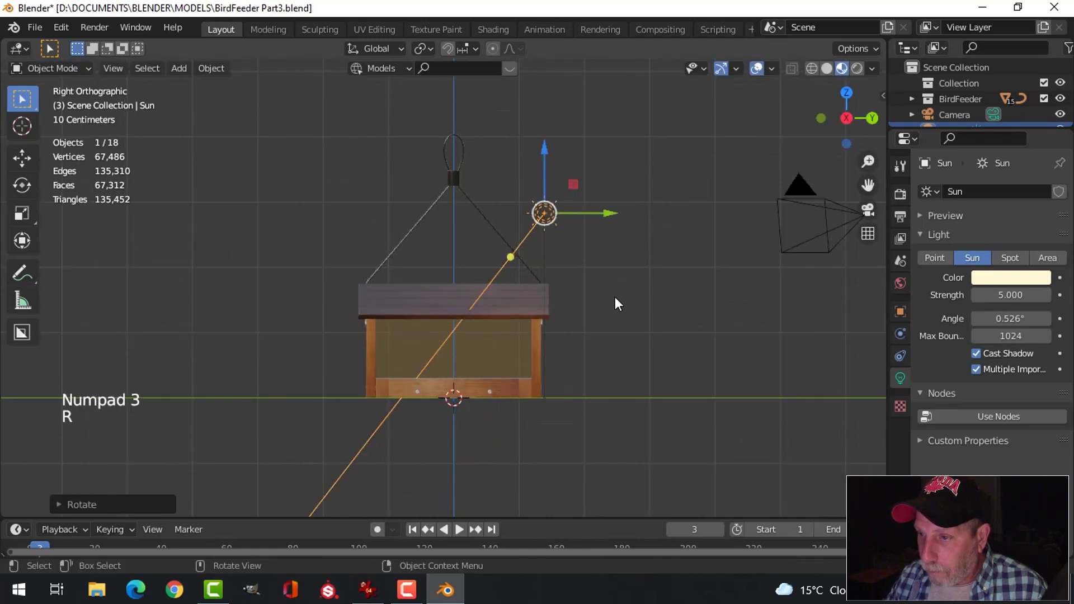
Return to the camera view, move the camera in close on the feeder's body, and render a new still image.
key("KP_0")
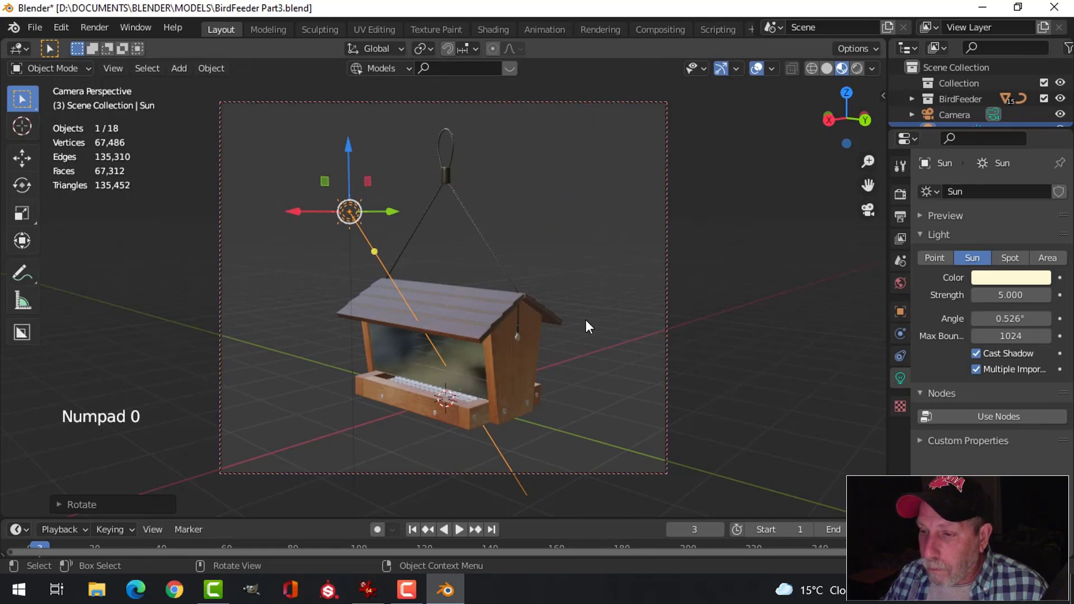
scroll(580, 320, "up", 2)
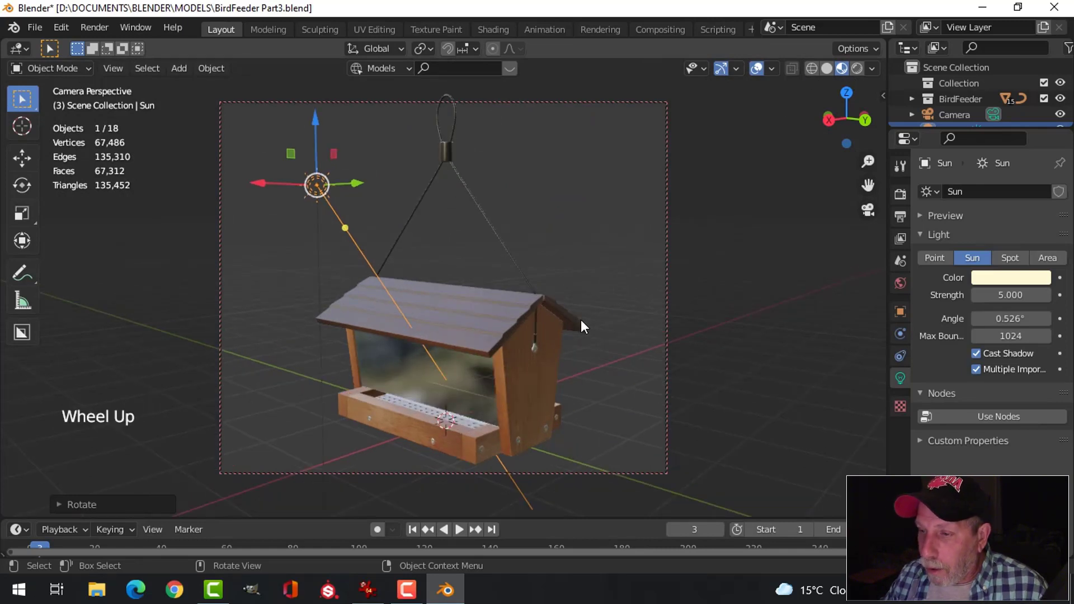
middle_click_drag(581, 314, 537, 263, "shift")
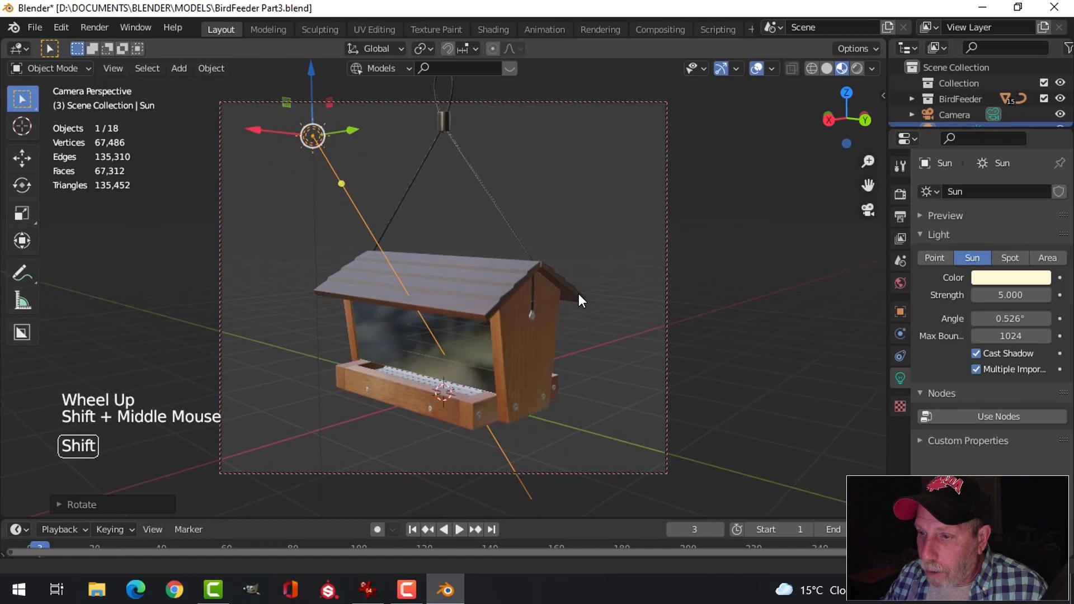
scroll(587, 317, "up", 1)
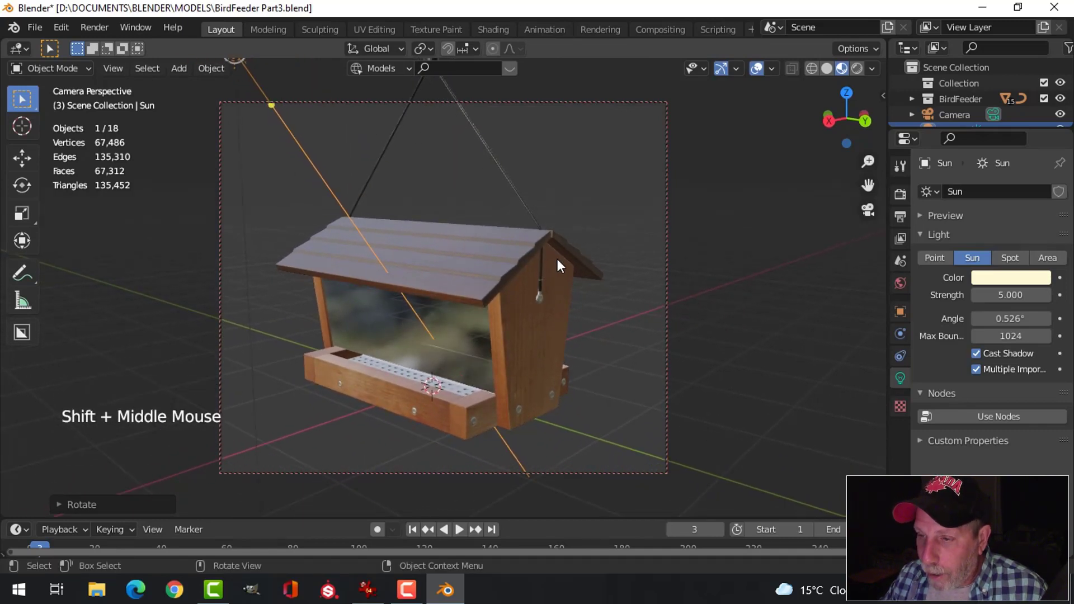
key("F12")
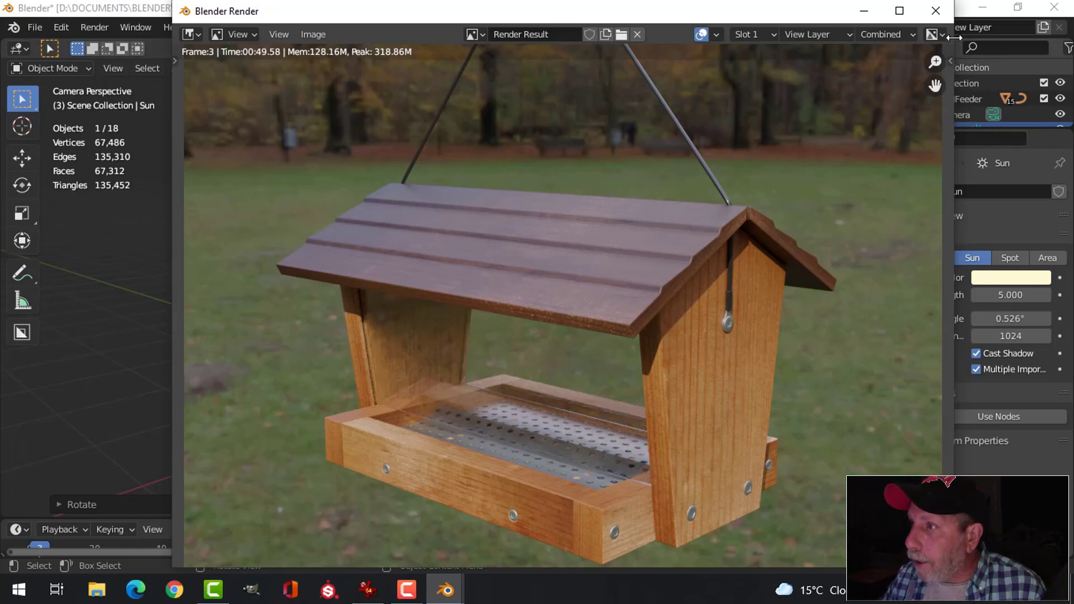
left_click(942, 12)
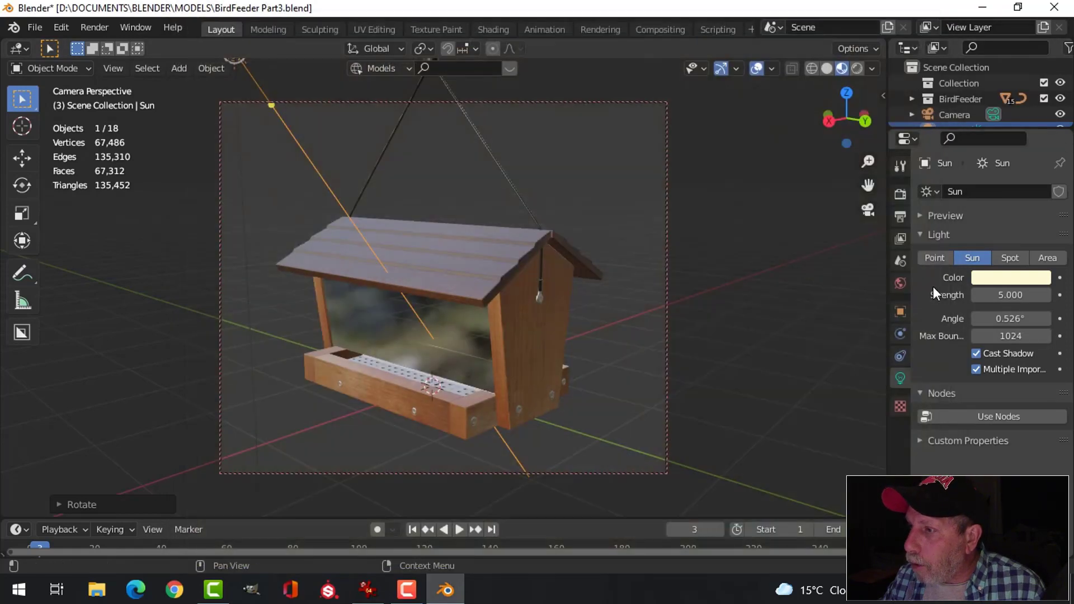
Set the Cycles render sample count to 250.
left_click(903, 195)
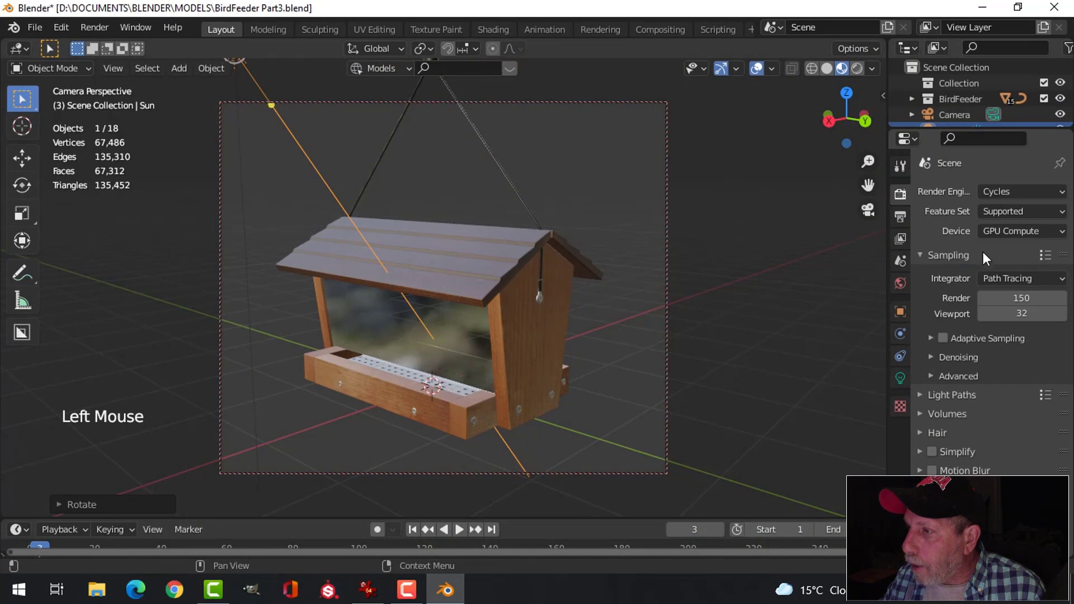
double_click(1015, 298)
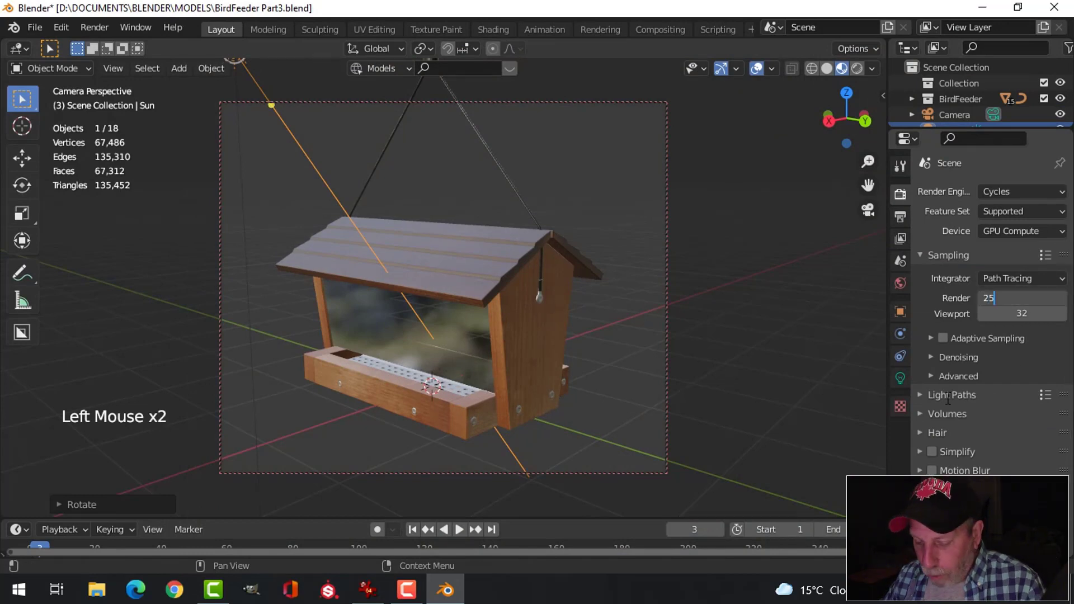
type("250")
key("Return")
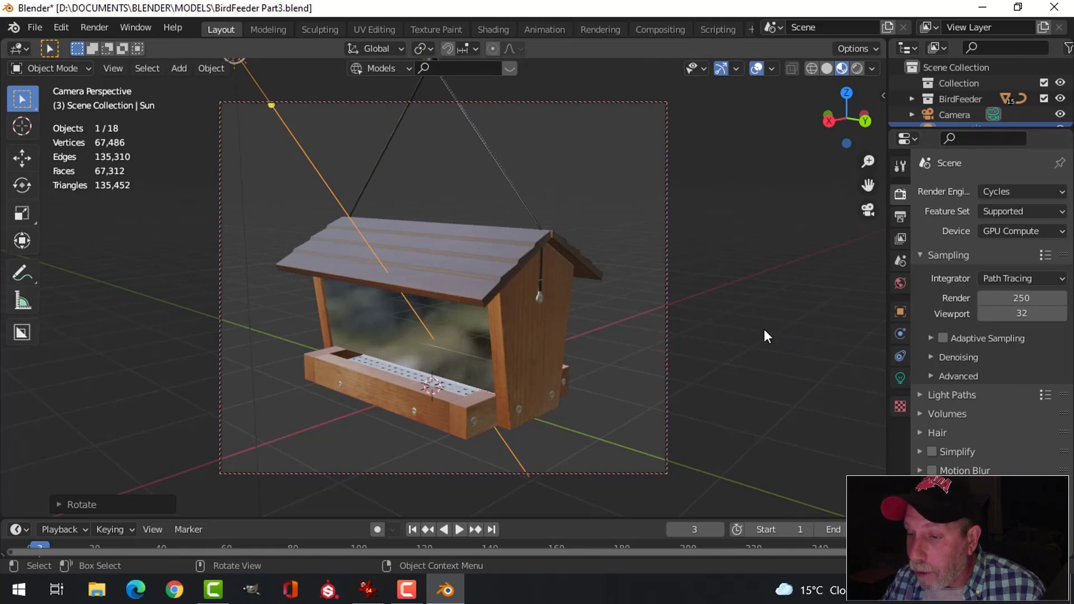
In the Shading workspace, darken the roof's WoodTop material by moving its RGB Curves point to about X 0.72, Y 0.18.
left_click(511, 263)
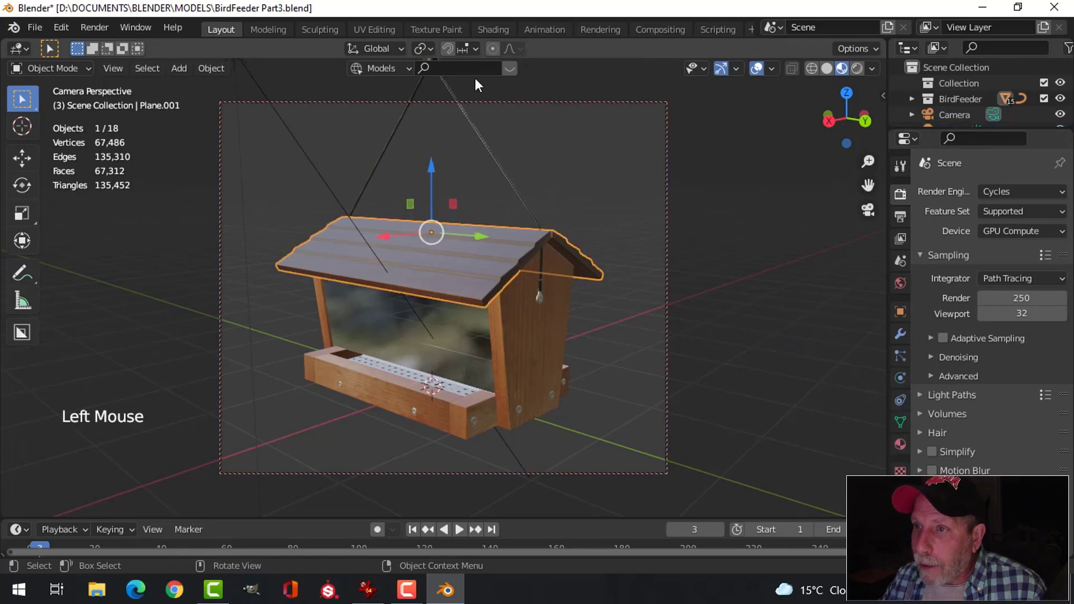
left_click(491, 29)
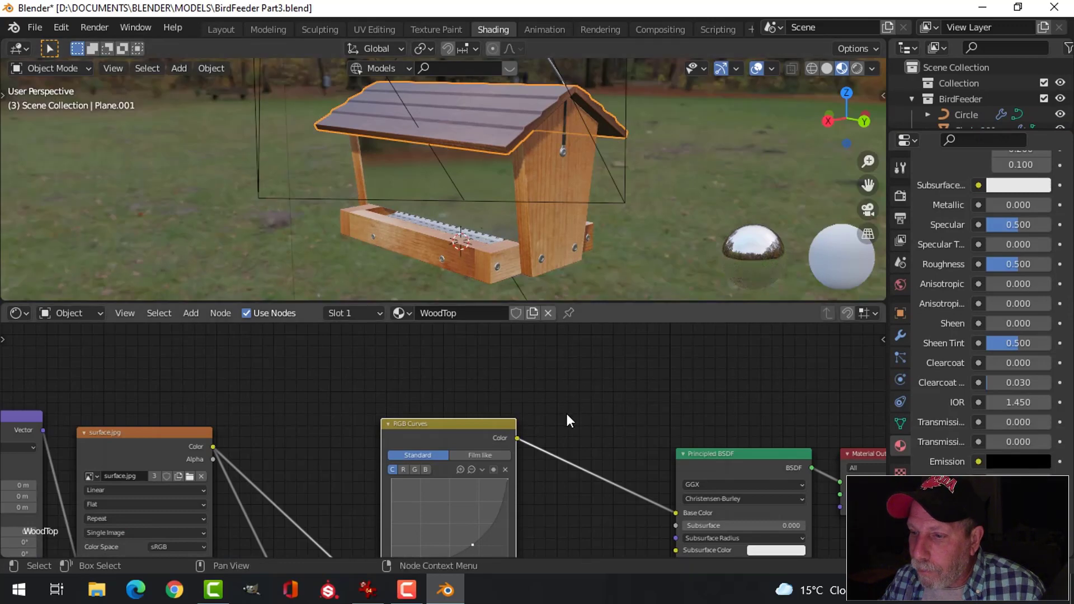
scroll(567, 414, "down", 1)
middle_click_drag(566, 408, 555, 288)
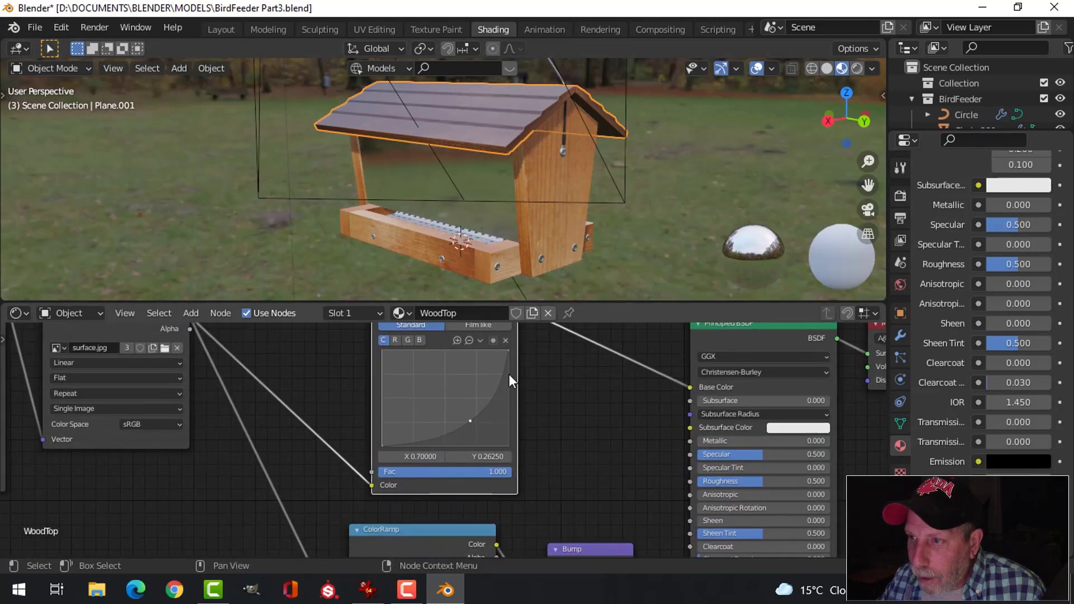
scroll(509, 378, "up", 2)
scroll(518, 155, "up", 3)
middle_click_drag(542, 181, 550, 208)
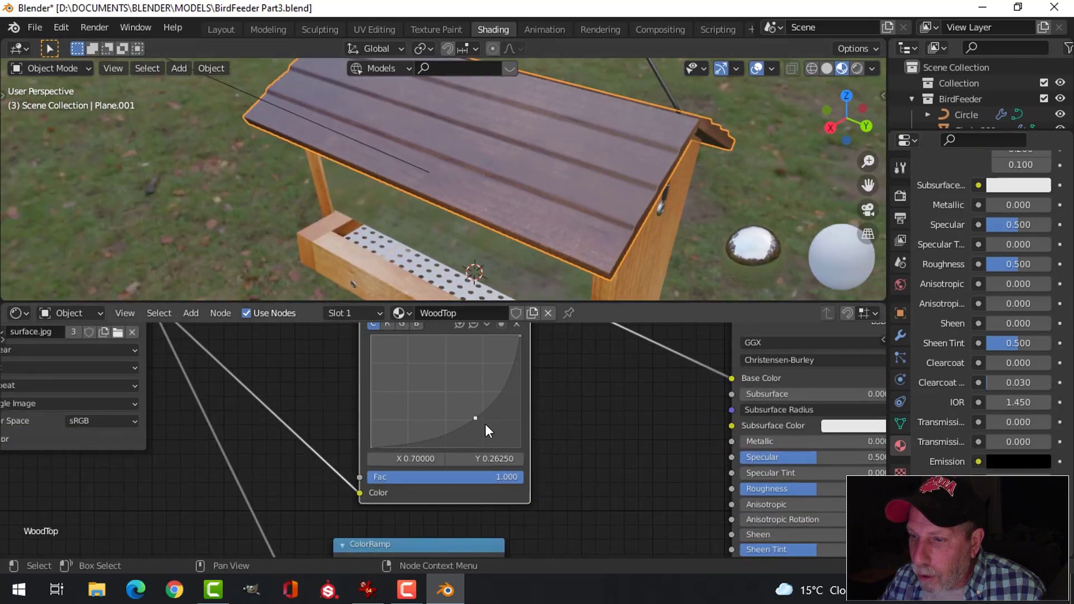
mouse_move(476, 418)
left_mouse_down()
mouse_move(496, 434)
mouse_move(488, 428)
left_mouse_up()
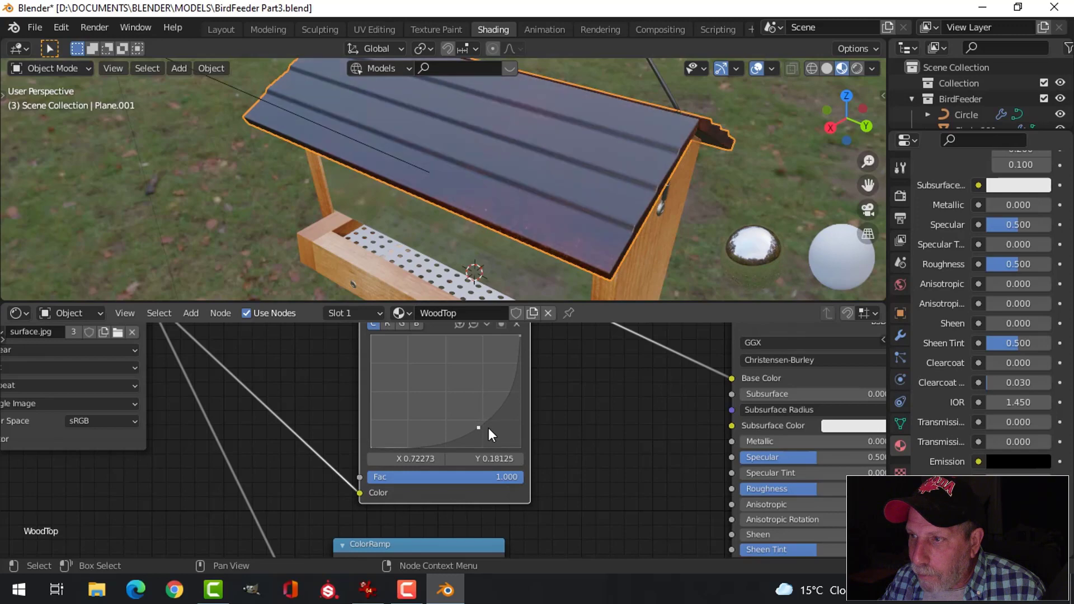
middle_click_drag(529, 267, 609, 199)
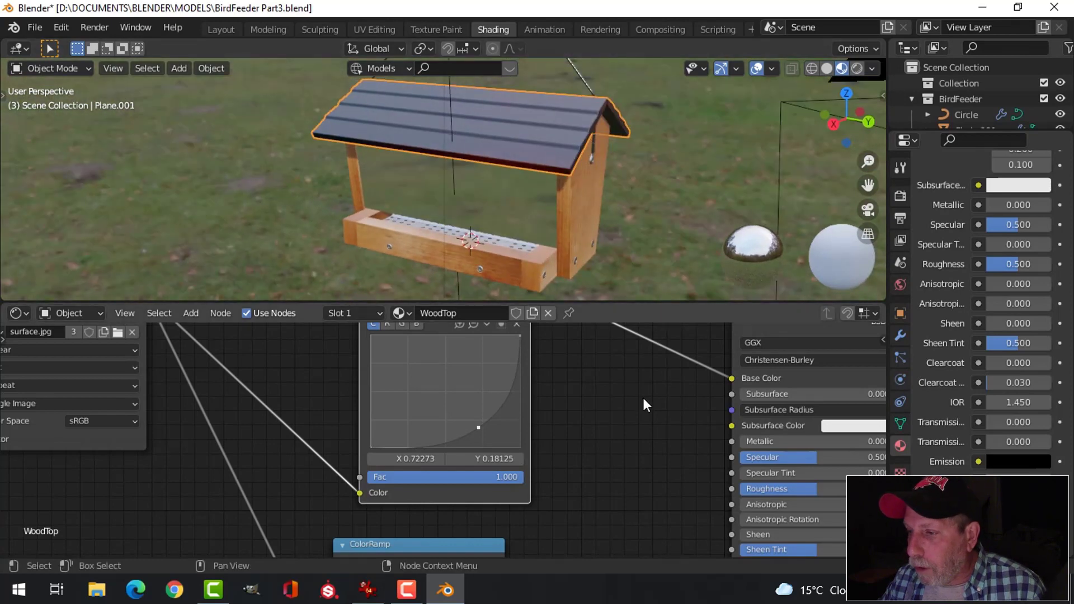
scroll(642, 395, "down", 1)
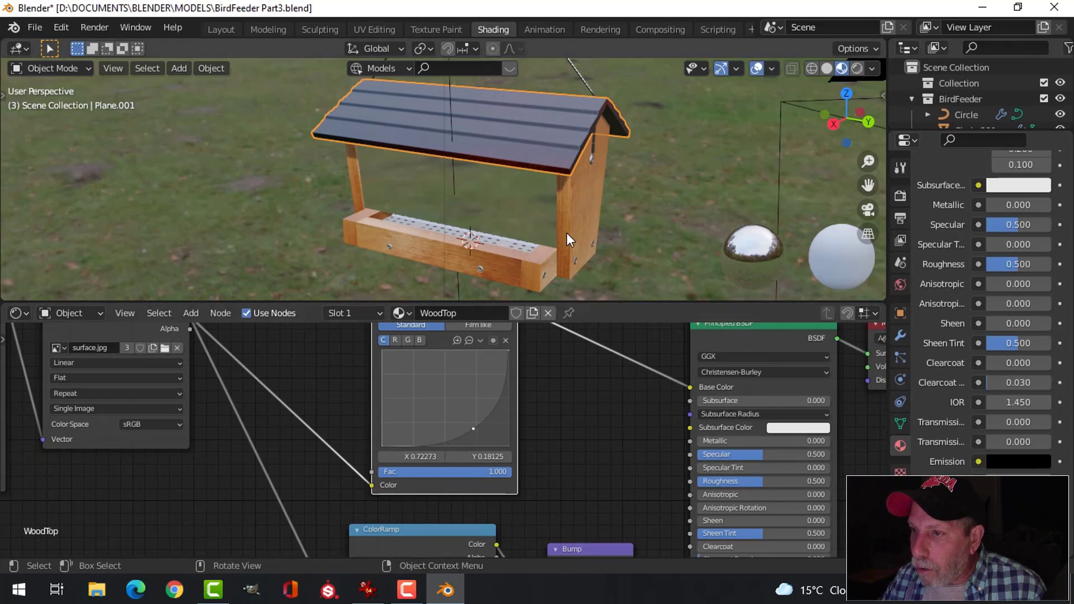
Set the Principled BSDF roughness of the side panels' WoodSide material to 0.35.
left_click(579, 213)
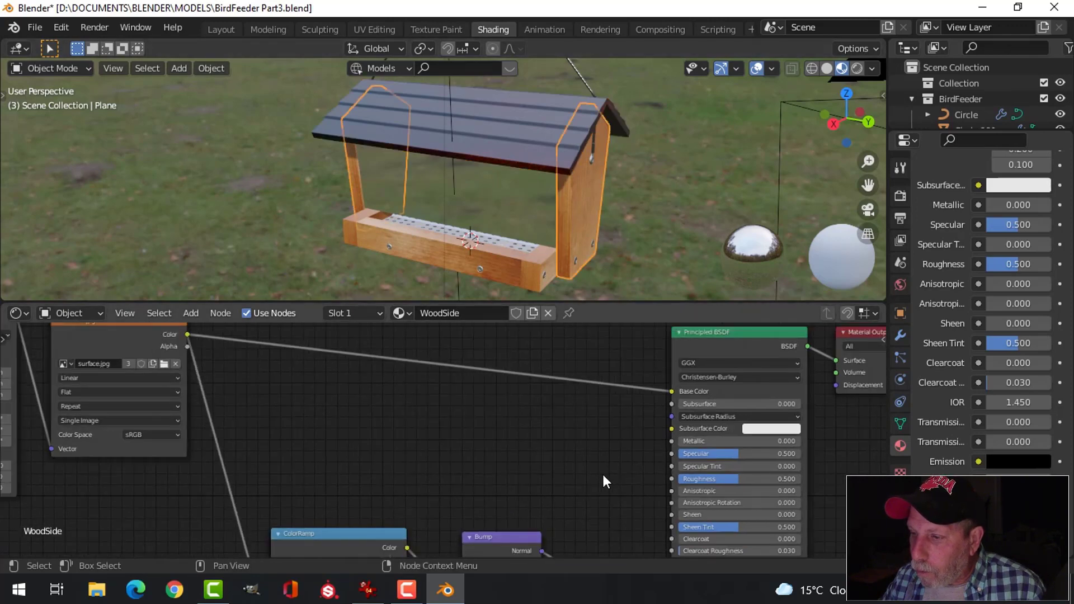
middle_click_drag(601, 472, 575, 427)
scroll(575, 427, "up", 1)
left_click_drag(770, 428, 756, 428)
left_click(786, 426)
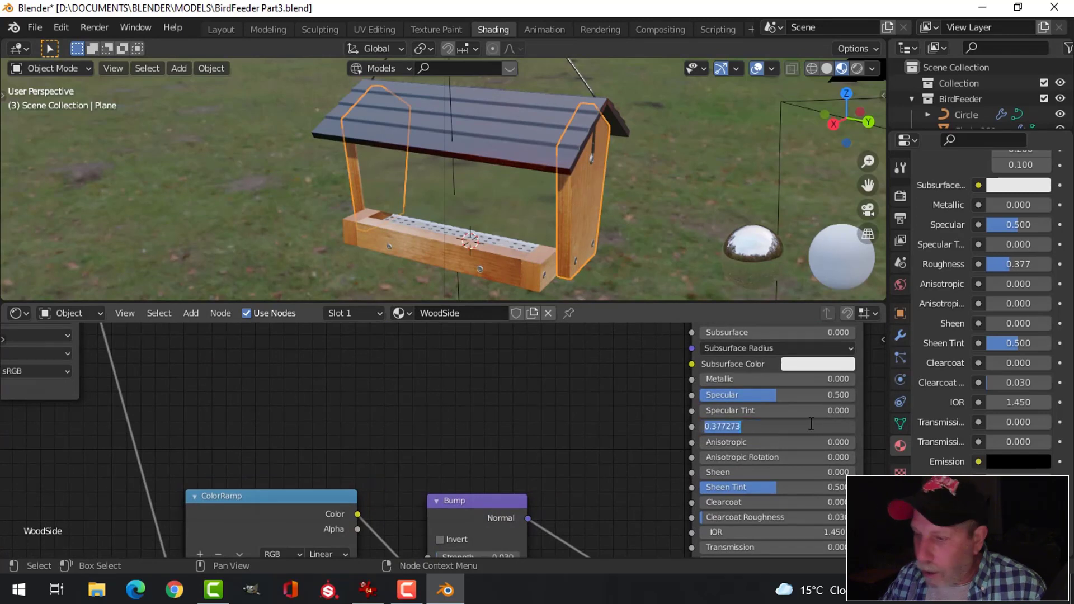
type("0")
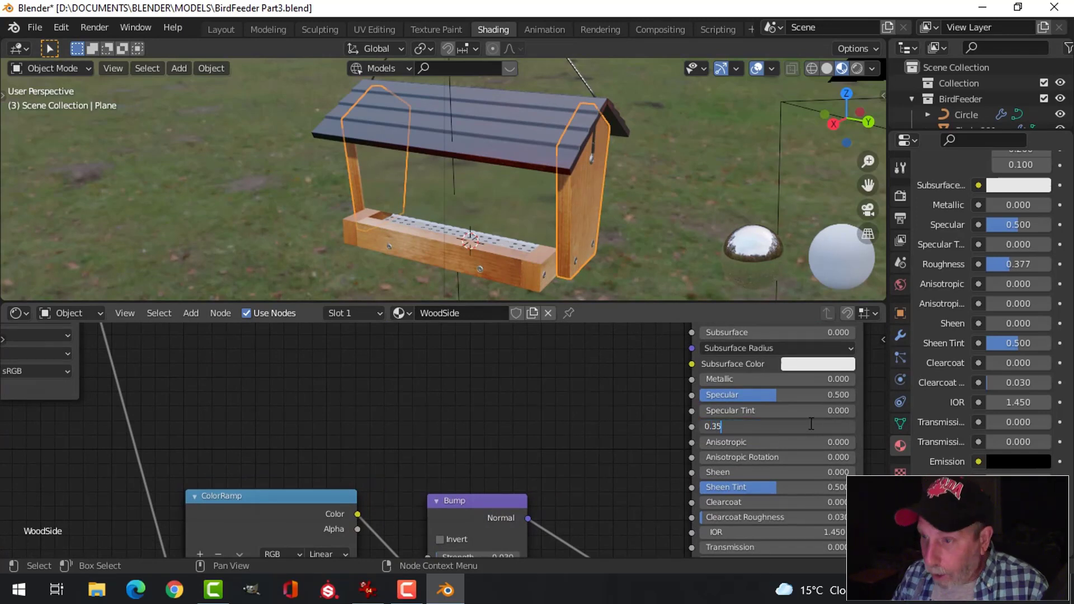
type(".35")
key("Return")
Set the roughness of the tray rails' WoodSupport material to 0.35.
left_click(544, 288)
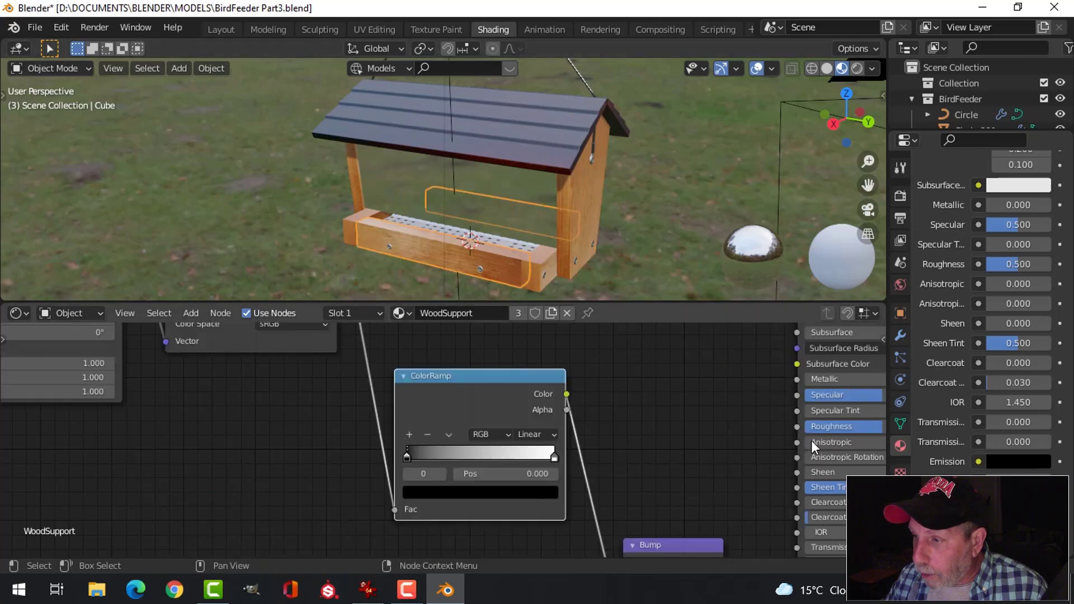
left_click(825, 426)
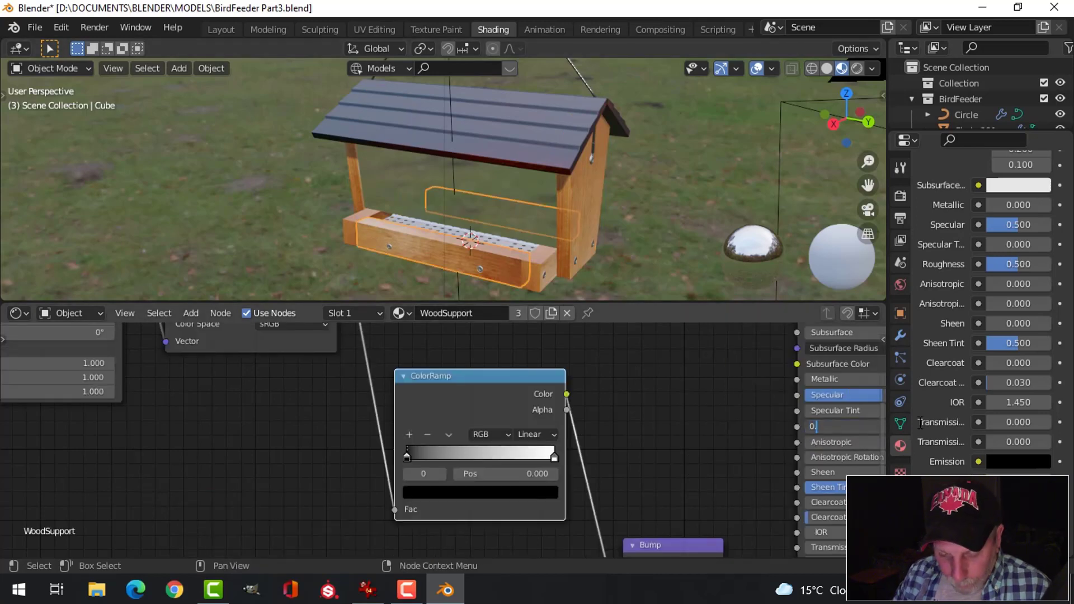
type("0.35")
key("Return")
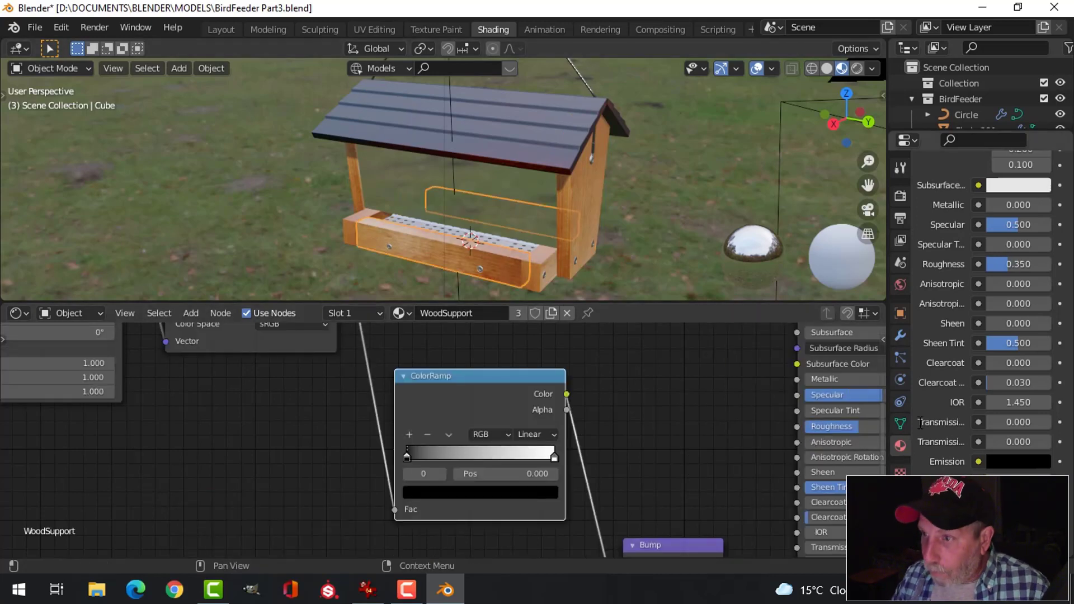
Set the roughness of the roof's WoodTop material to 0.35 and save the file.
left_click(607, 154)
left_click(777, 425)
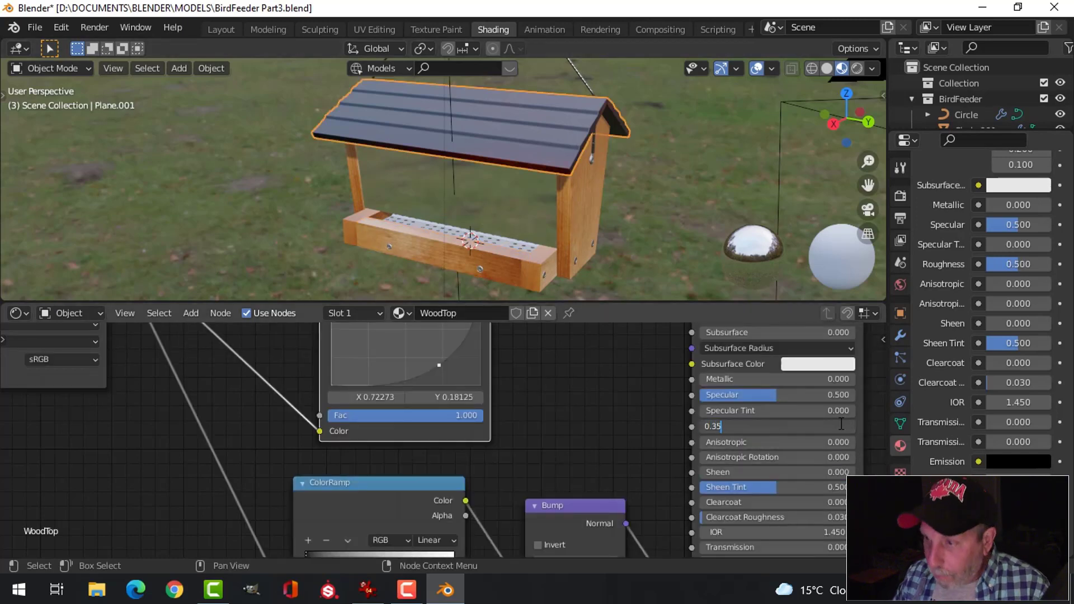
type("0.35")
key("Return")
left_click(602, 226)
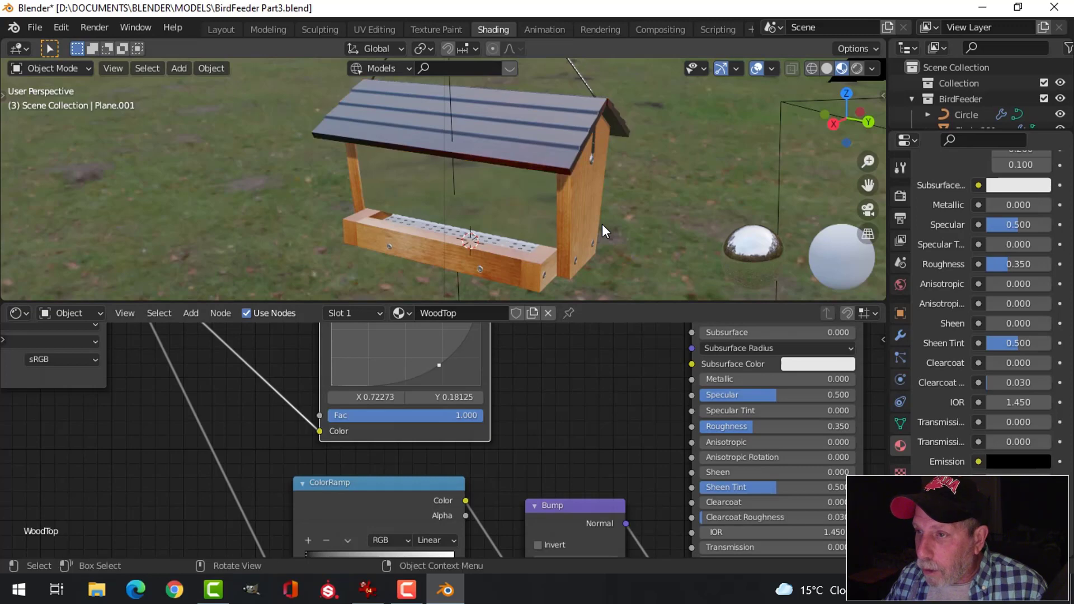
key("ctrl+s")
Set the Glass BSDF roughness of the feeder's glass panes to 0.1 and render a new still image to check it.
left_click(511, 215)
scroll(373, 415, "down", 1)
middle_click_drag(386, 437, 474, 476)
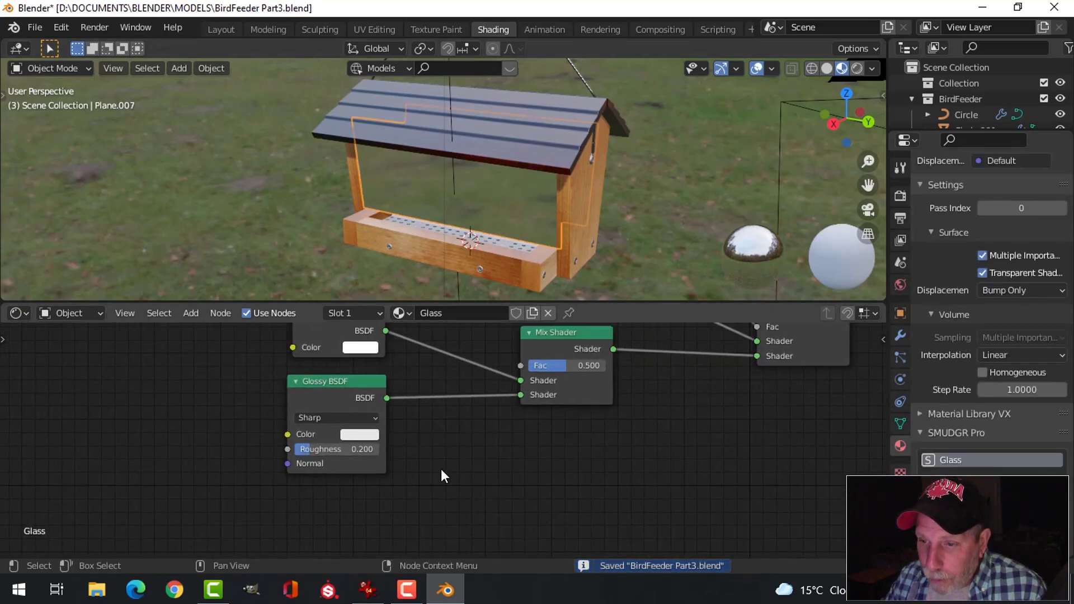
scroll(441, 469, "up", 2)
middle_click_drag(396, 474, 499, 475)
scroll(511, 435, "down", 3)
middle_click_drag(534, 427, 354, 498)
mouse_move(499, 455)
middle_mouse_down("shift")
mouse_move(495, 487)
mouse_move(578, 521)
middle_mouse_up("shift")
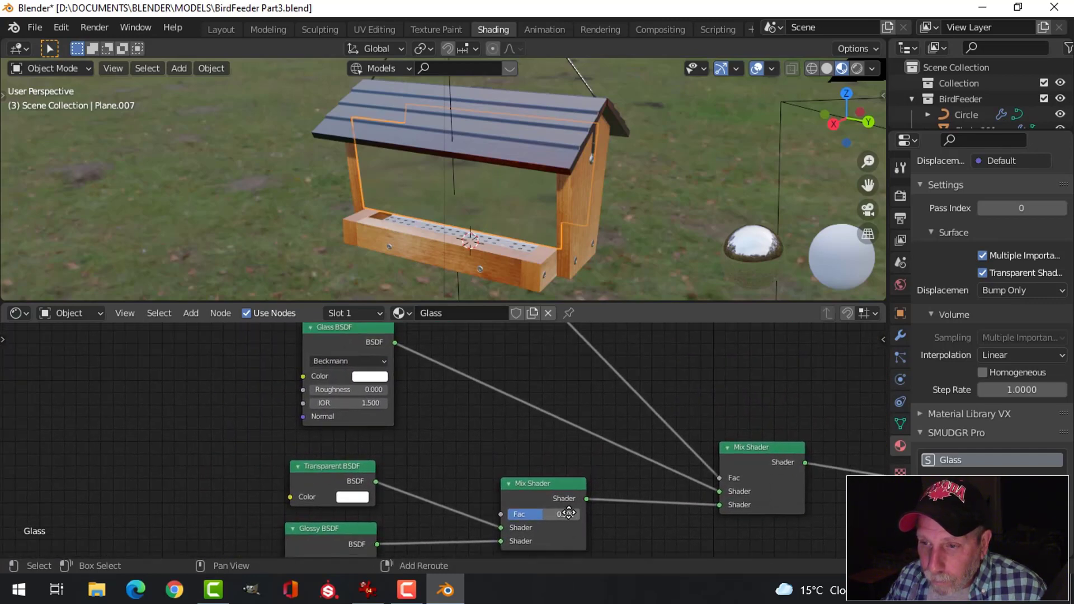
middle_click_drag(419, 431, 498, 491)
scroll(447, 474, "up", 1)
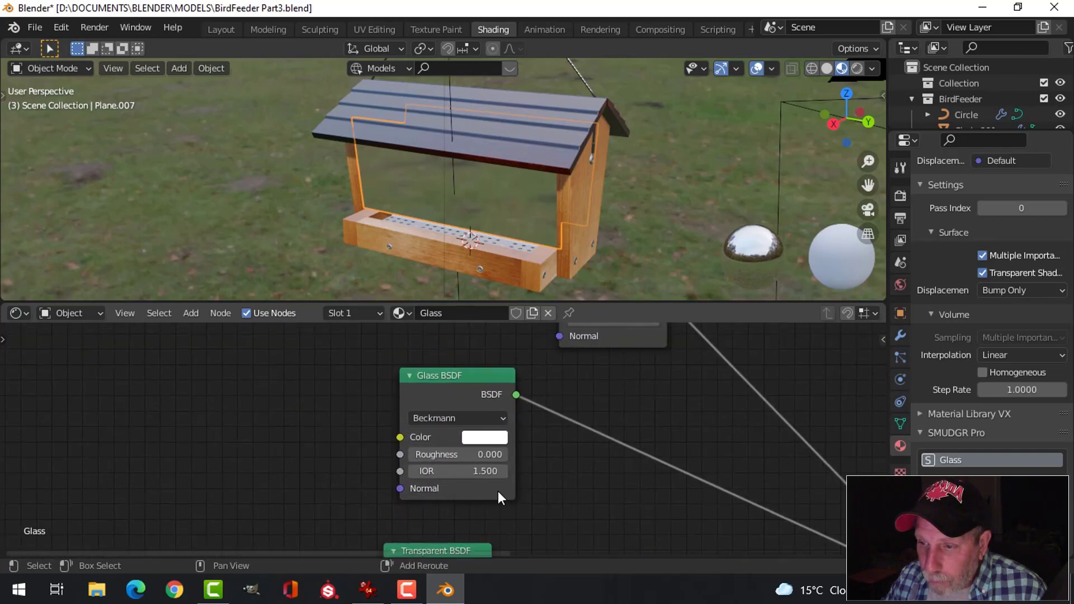
scroll(487, 475, "up", 1)
left_click(468, 457)
type("0.1")
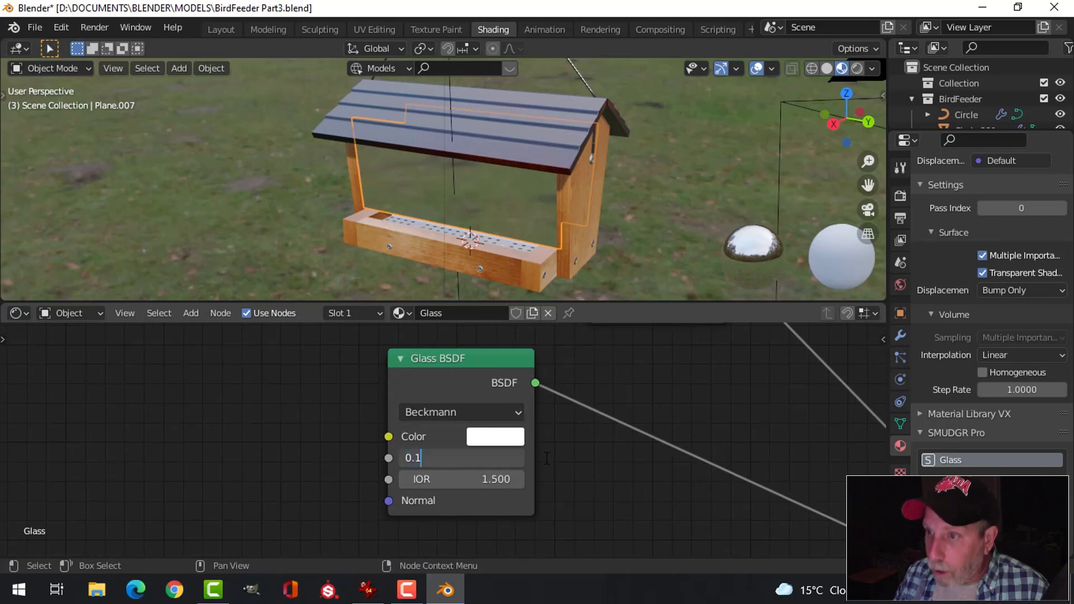
key("Return")
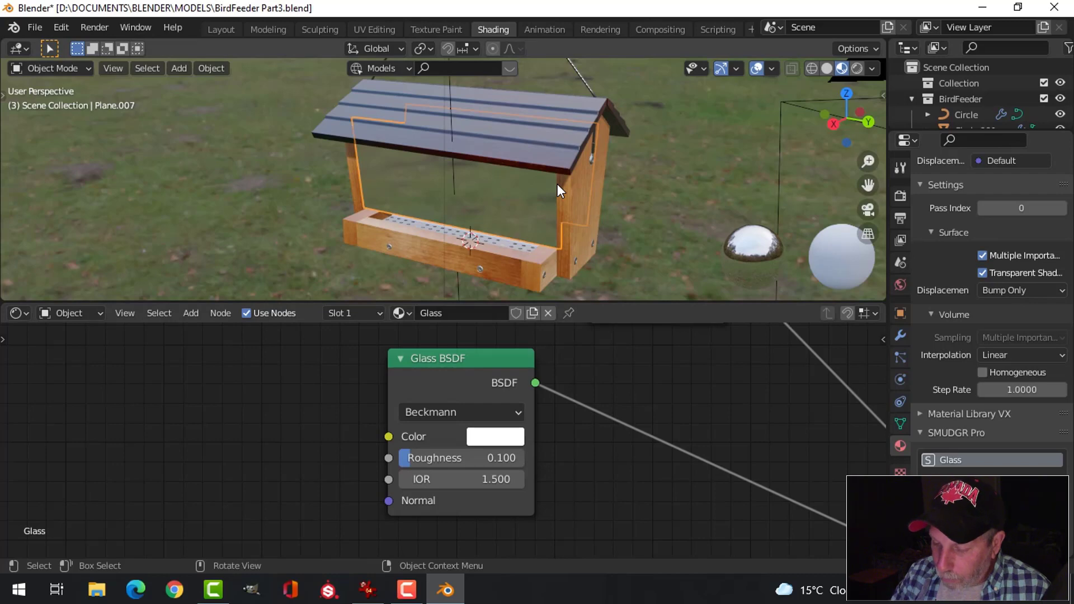
key("F12")
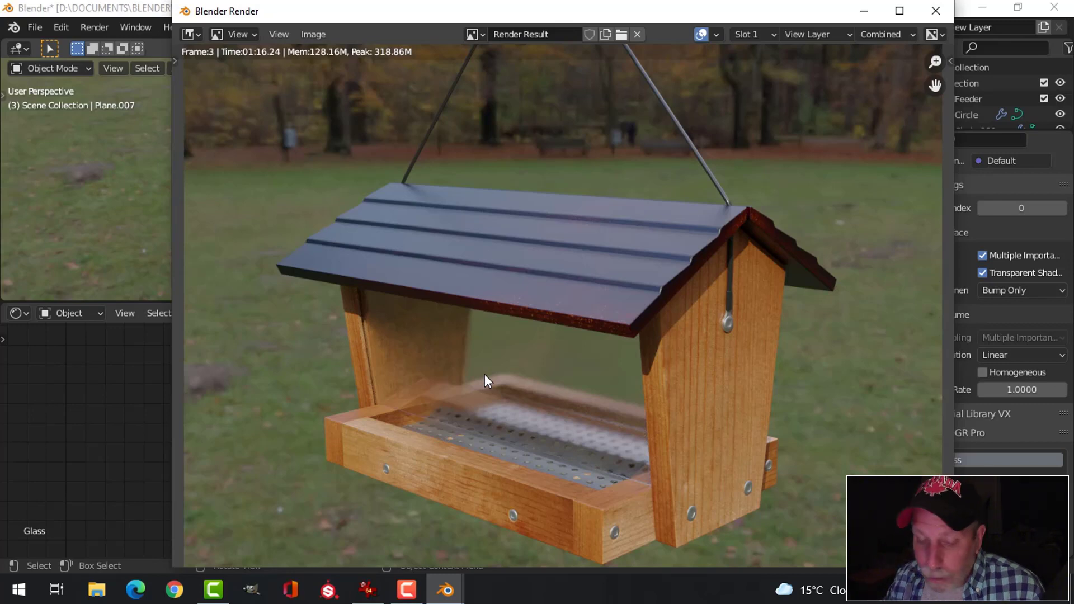
key("Escape")
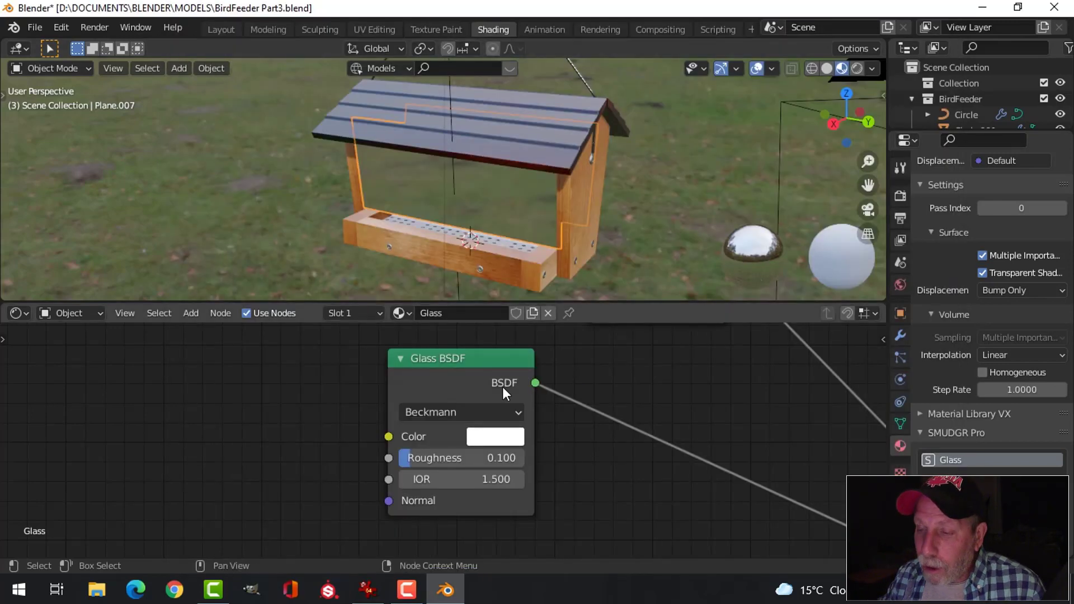
Set the Glass BSDF roughness of the glass panes back to 0.
left_click(482, 461)
type("0")
key("Return")
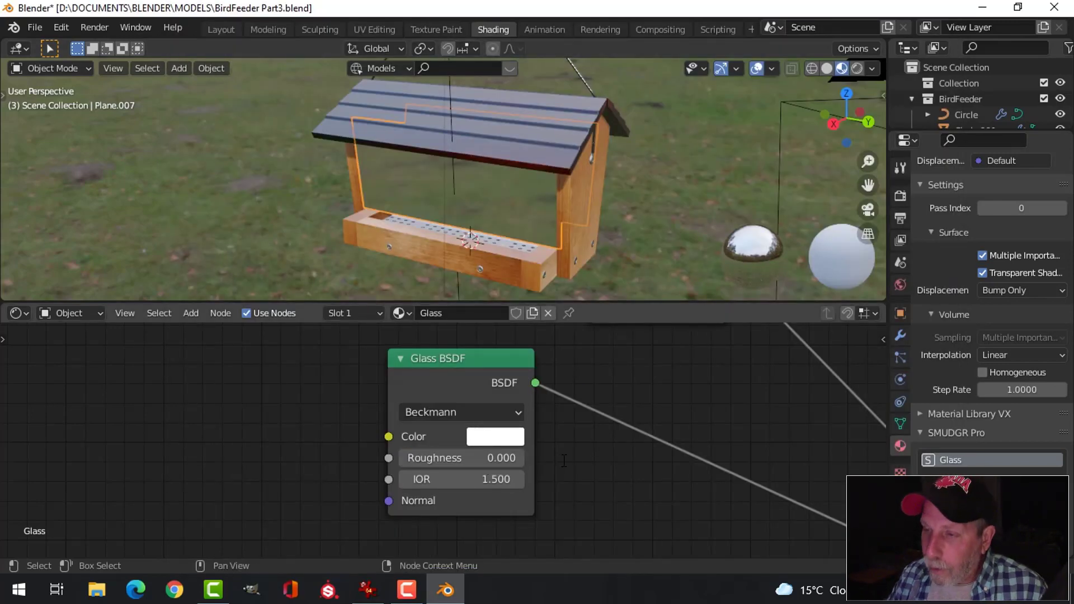
Raise the Principled BSDF roughness of the roof's WoodTop material to 0.6.
left_click(521, 144)
scroll(662, 449, "down", 3)
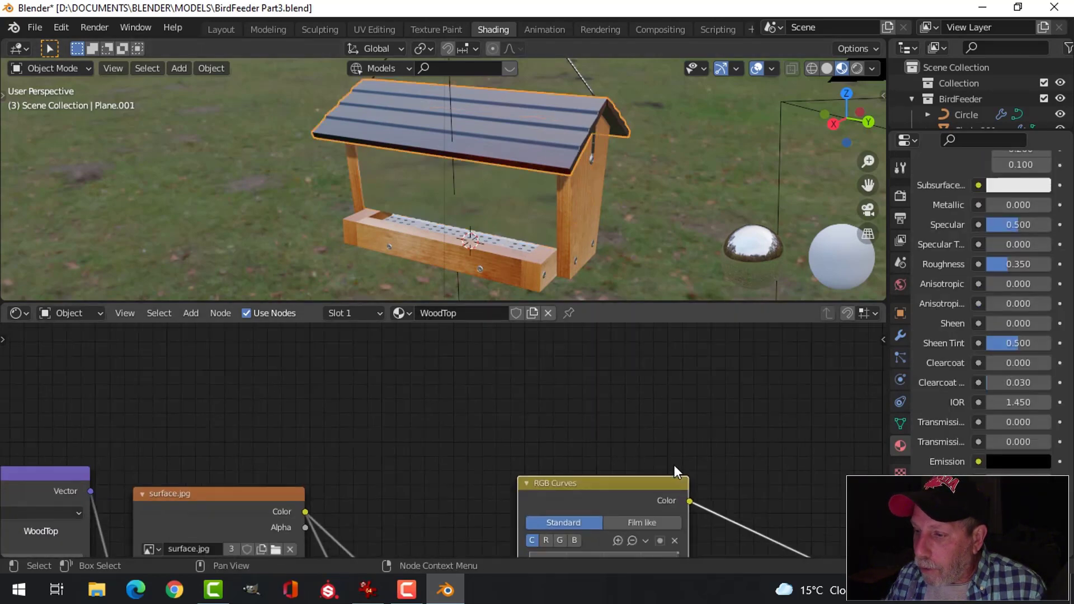
middle_click_drag(652, 471, 526, 346)
scroll(589, 405, "down", 4)
middle_click_drag(589, 402, 587, 348)
scroll(588, 415, "up", 8)
middle_click_drag(678, 405, 514, 439)
scroll(526, 423, "up", 2)
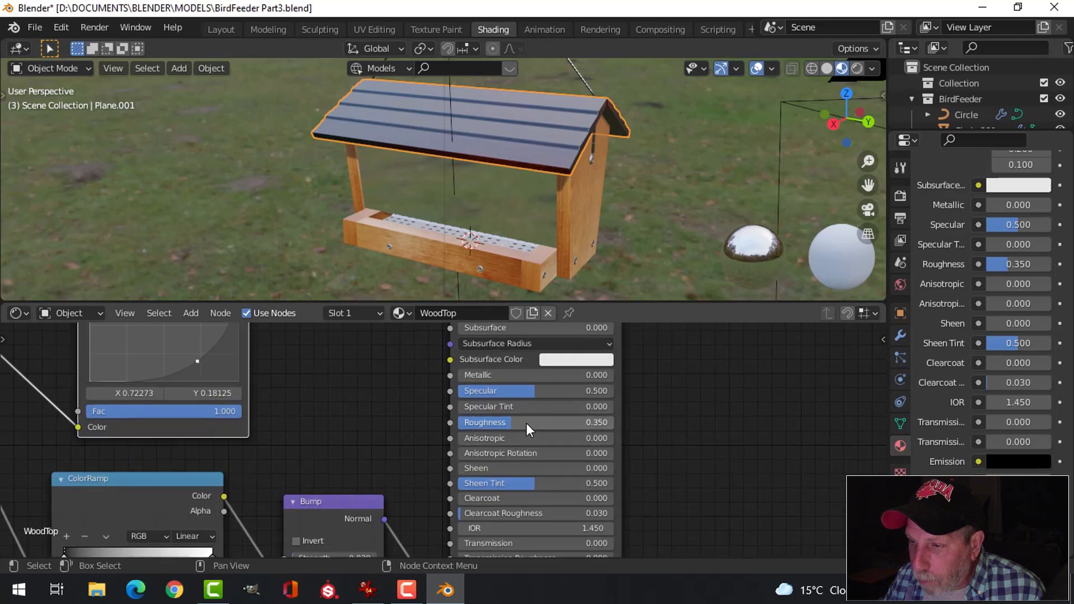
double_click(596, 422)
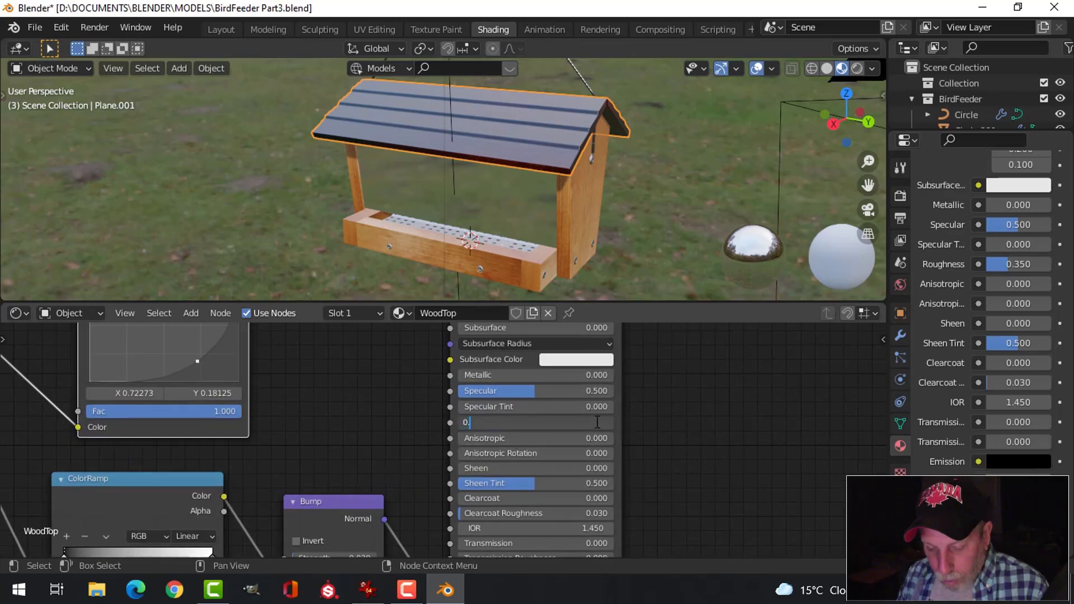
key("Return")
Set the roughness of the side panels' WoodSide material to 0.5.
left_click(565, 185)
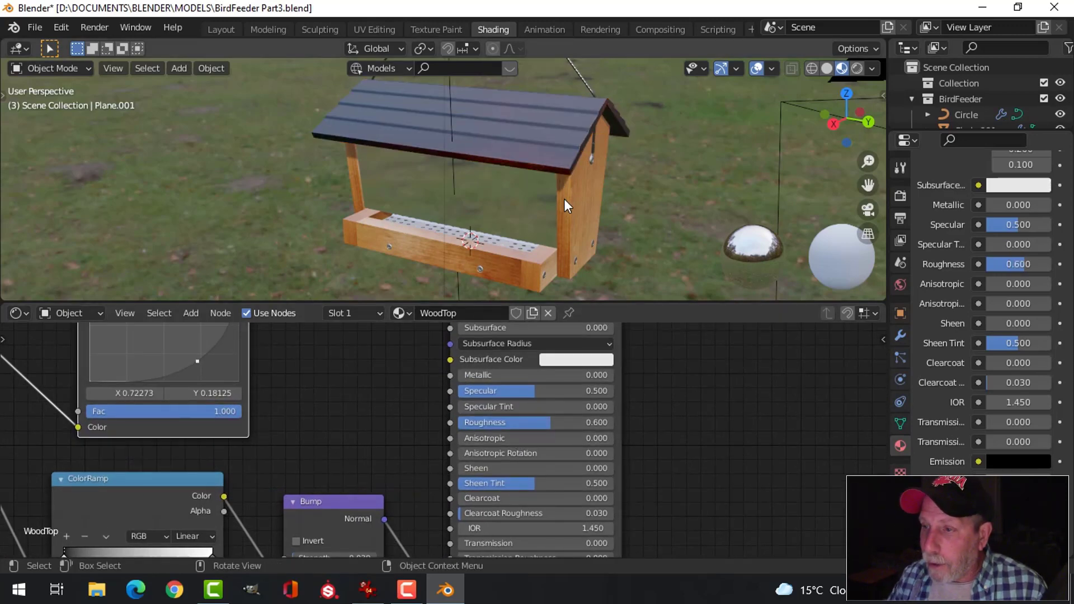
double_click(520, 423)
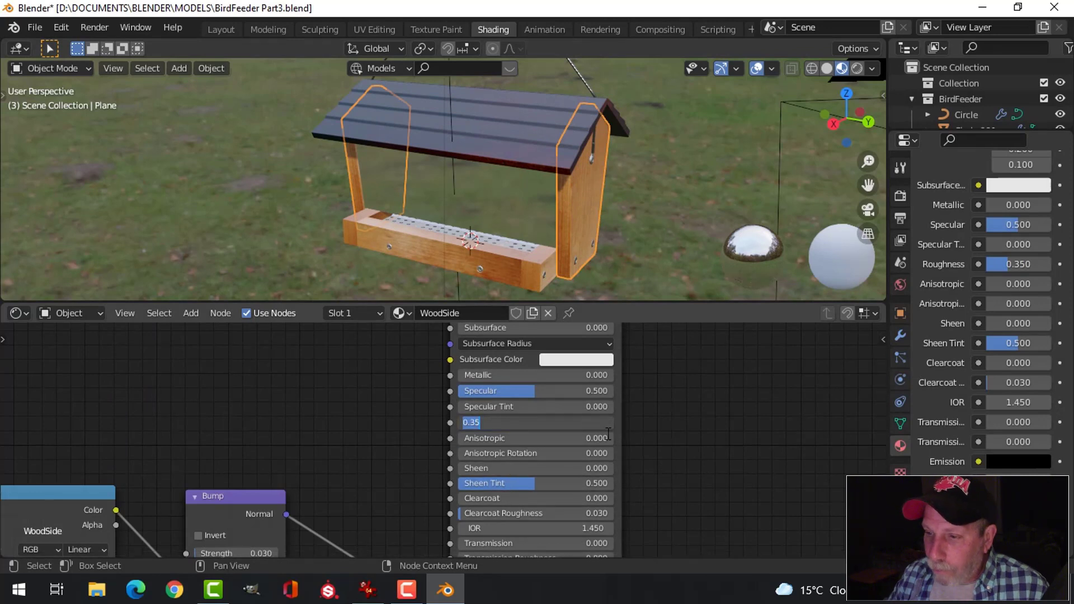
type("0.")
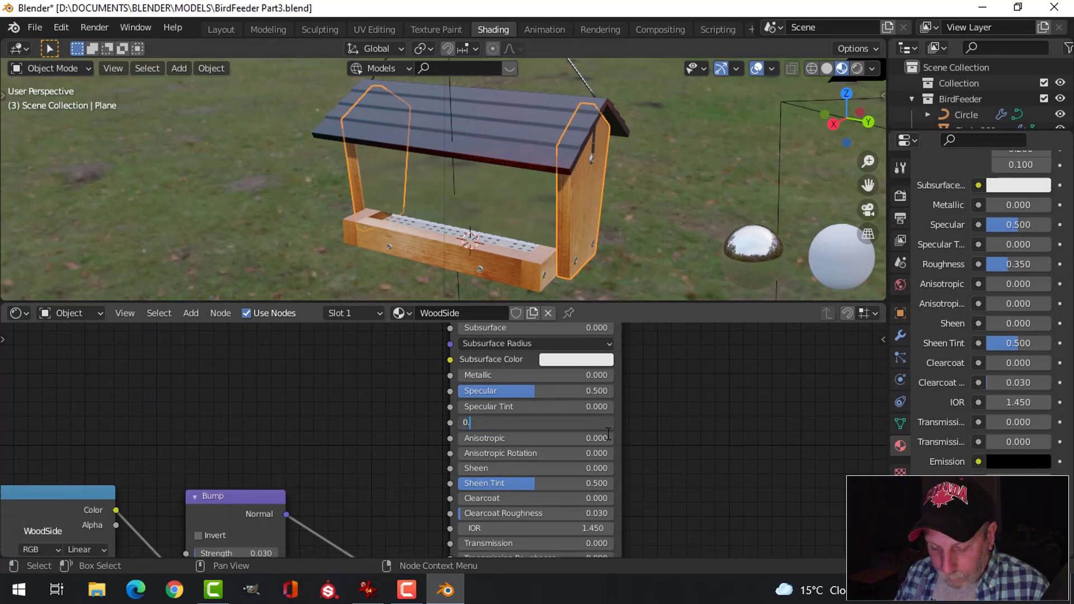
type("500")
key("Return")
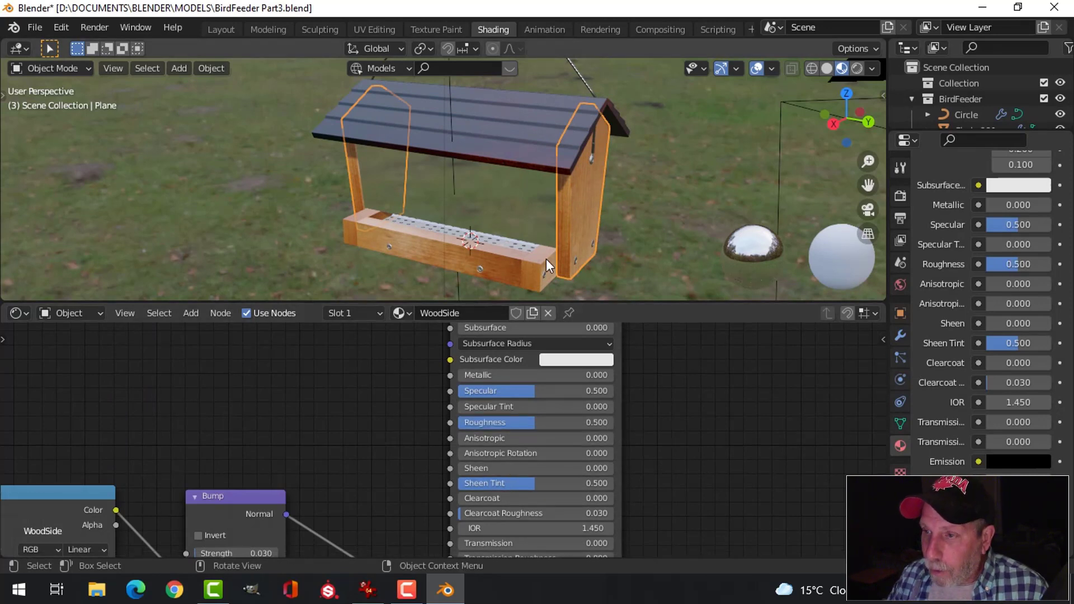
Set the Principled BSDF roughness of the tray's WoodSupport material to 0.5.
left_click(501, 272)
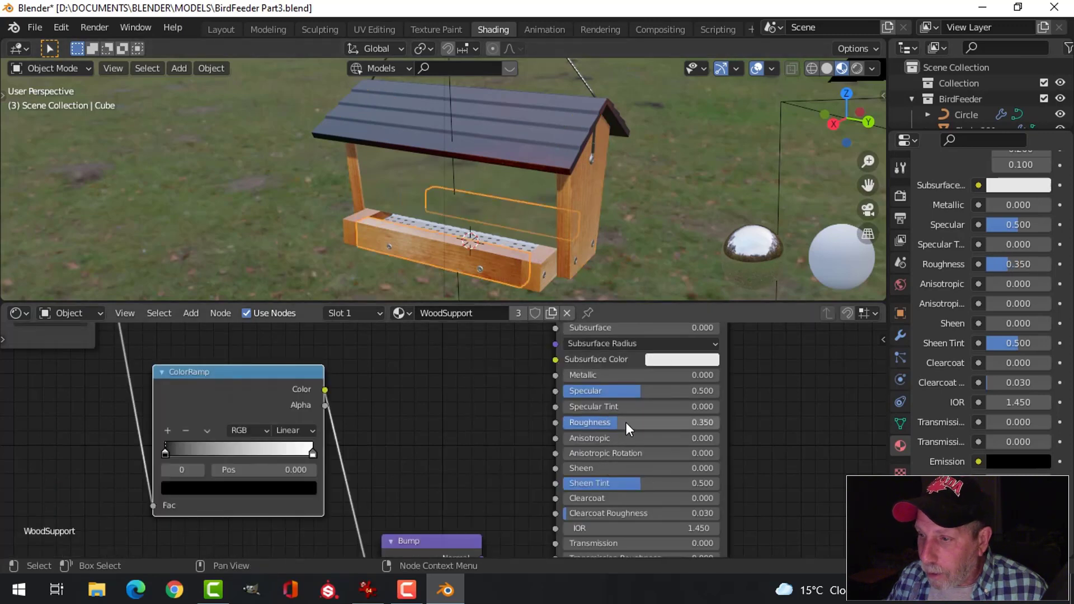
double_click(672, 420)
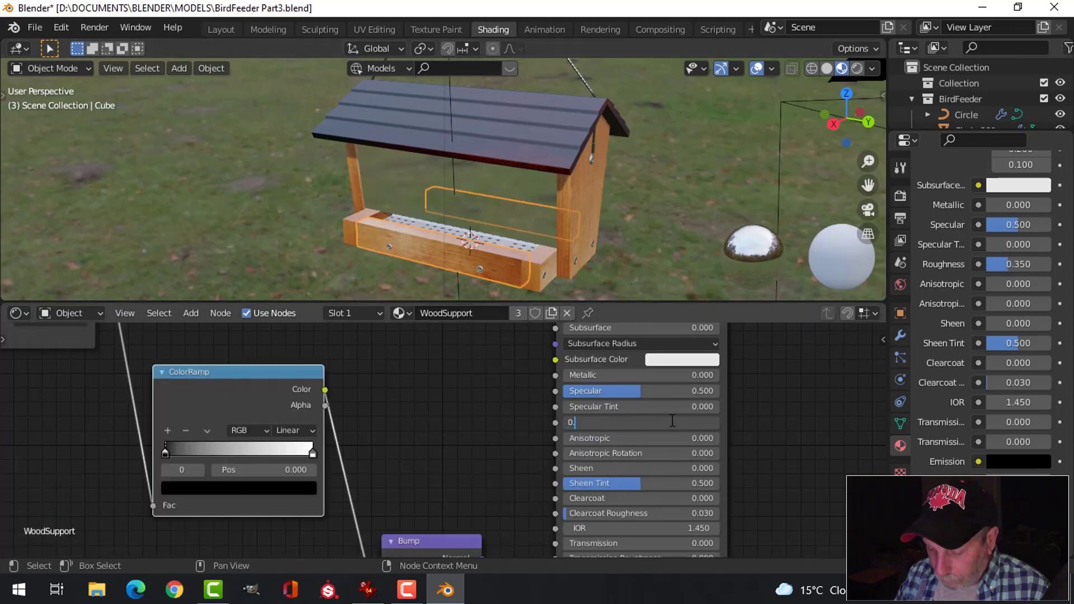
type("0.5")
key("Return")
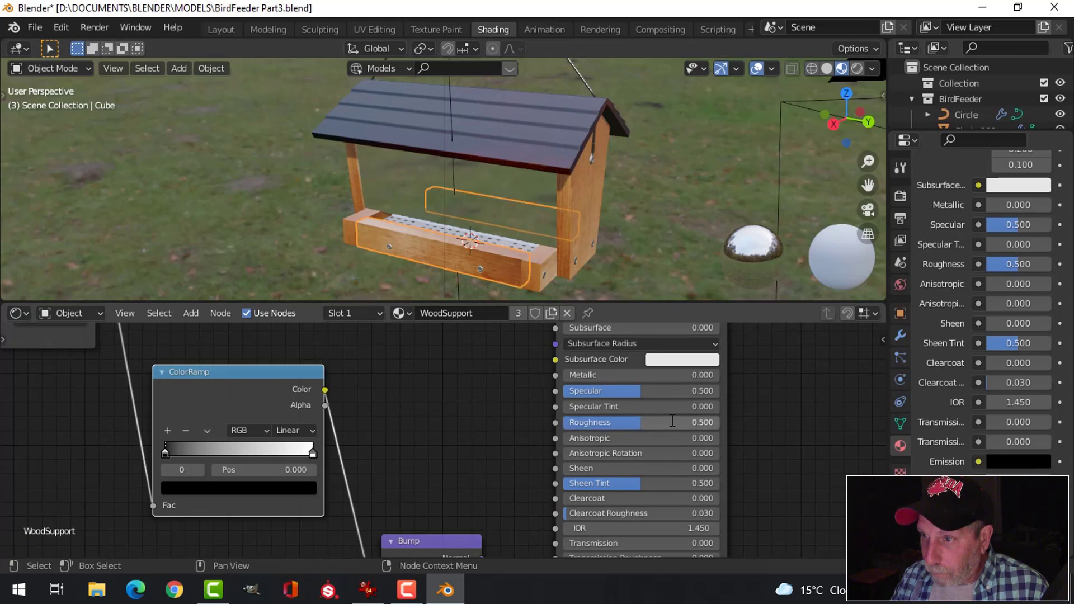
Check the material roughness on the tray's other wooden supports, including the slats underneath the perforated base.
left_click(545, 268)
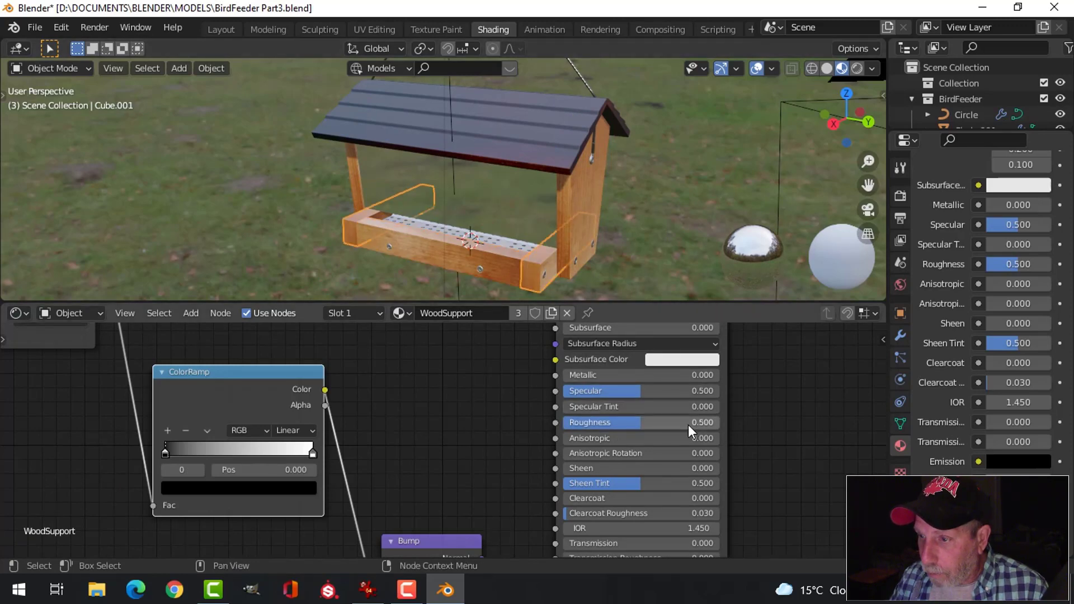
middle_click_drag(464, 263, 417, 202)
left_click(417, 203)
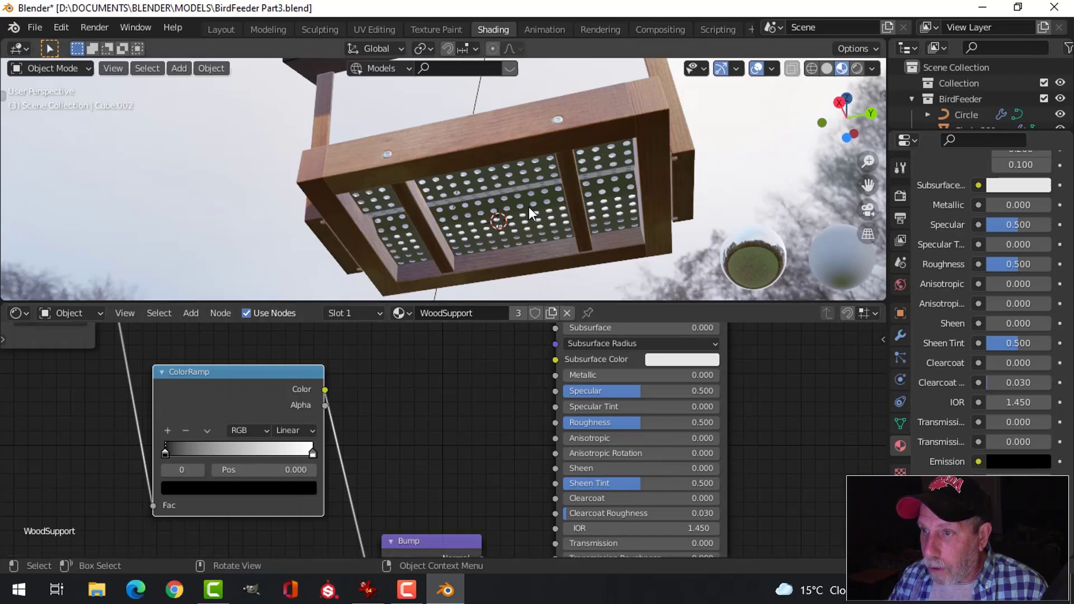
middle_click_drag(529, 207, 577, 220)
left_click(521, 234)
key("alt+a")
Return to the Layout workspace's camera view and swing the camera around to frame the feeder from its opposite end.
left_click(226, 33)
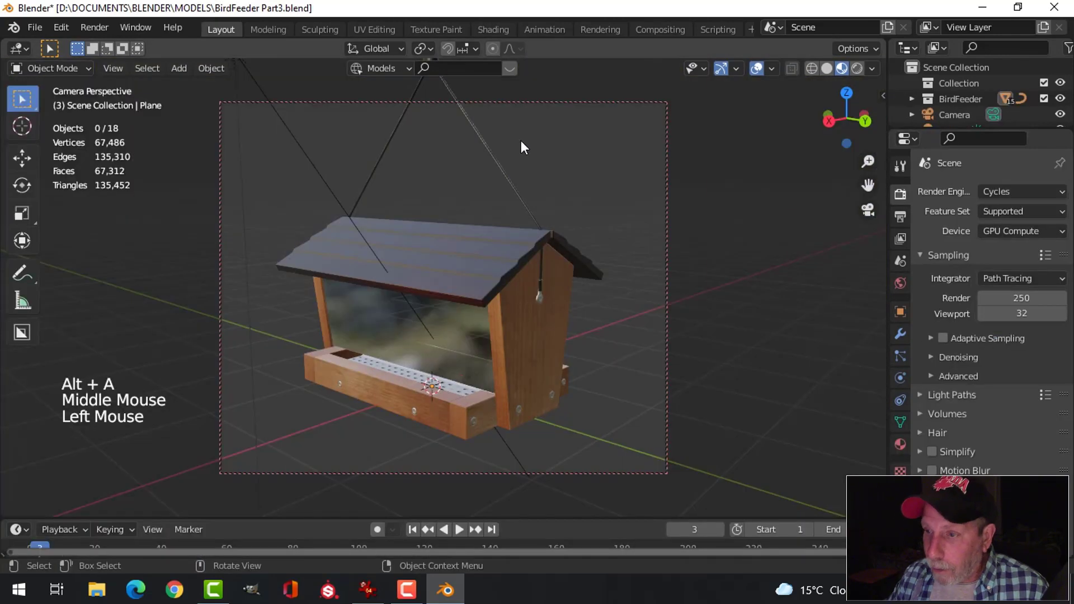
key("KP_0")
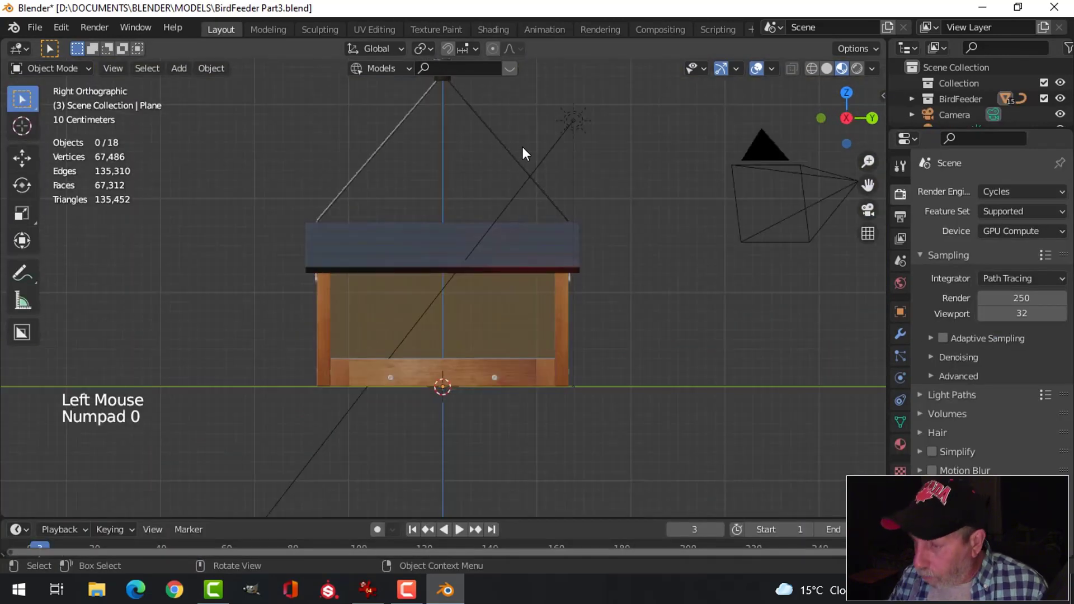
key("KP_0")
middle_click_drag(444, 334, 626, 332)
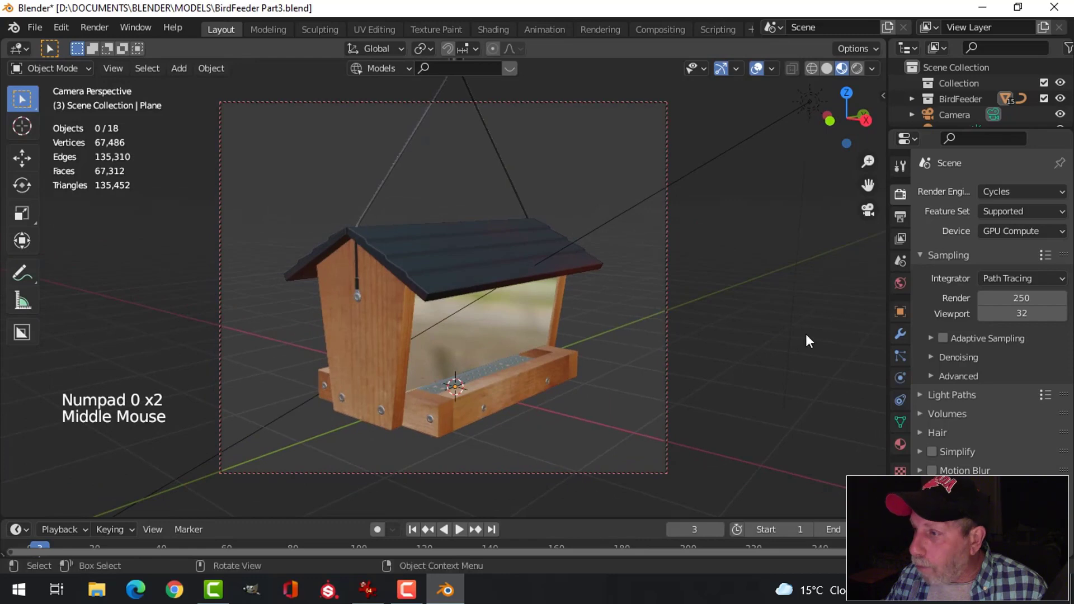
Replace the world's environment texture with sunny_vondelpark_1k.hdr from the HDRI folder.
left_click(900, 283)
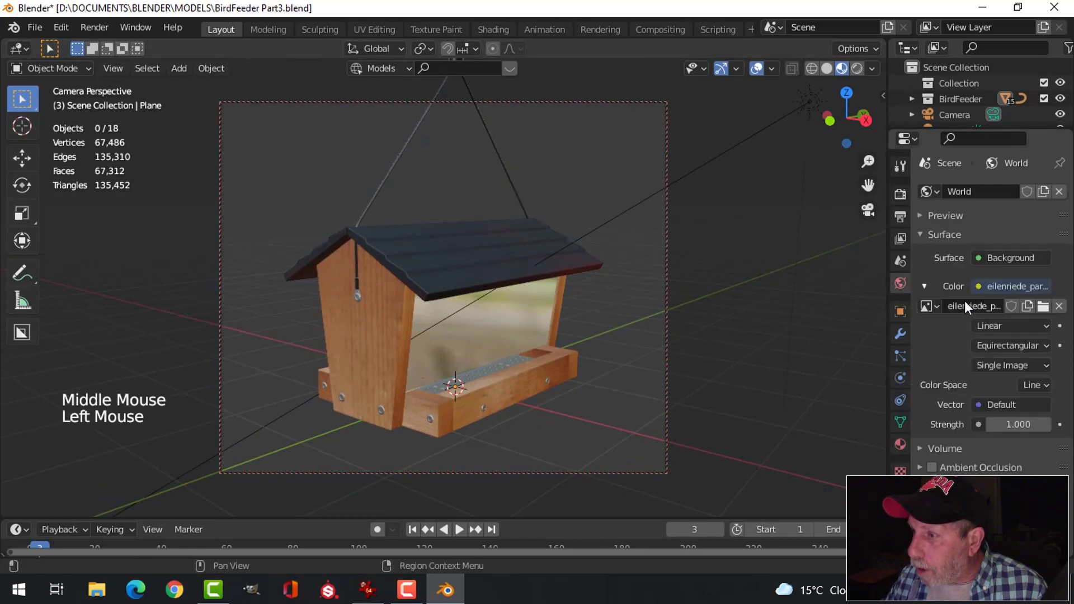
left_click(1044, 306)
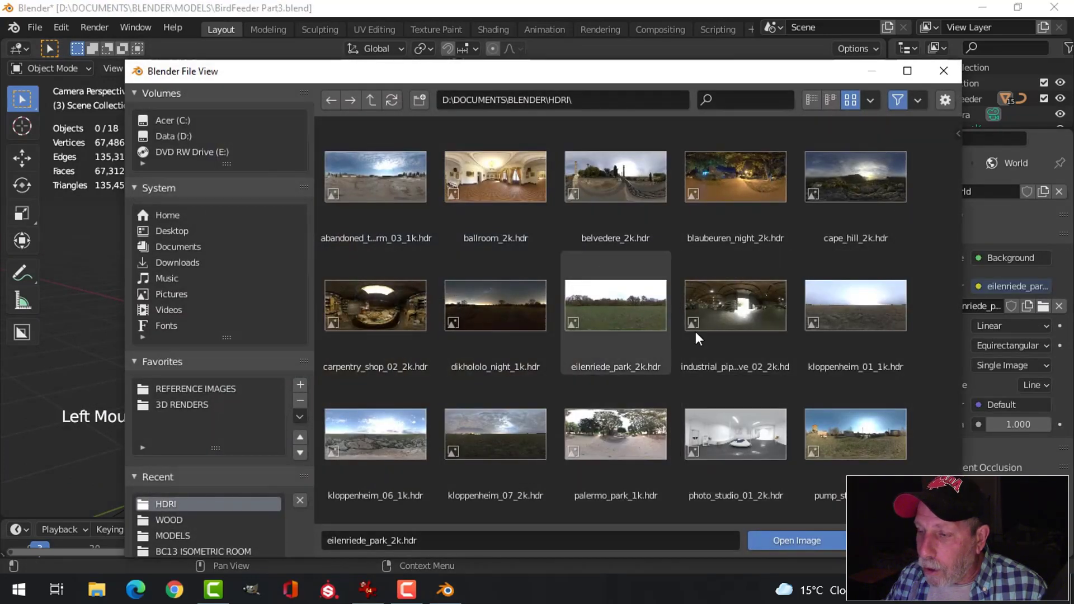
scroll(716, 366, "down", 3)
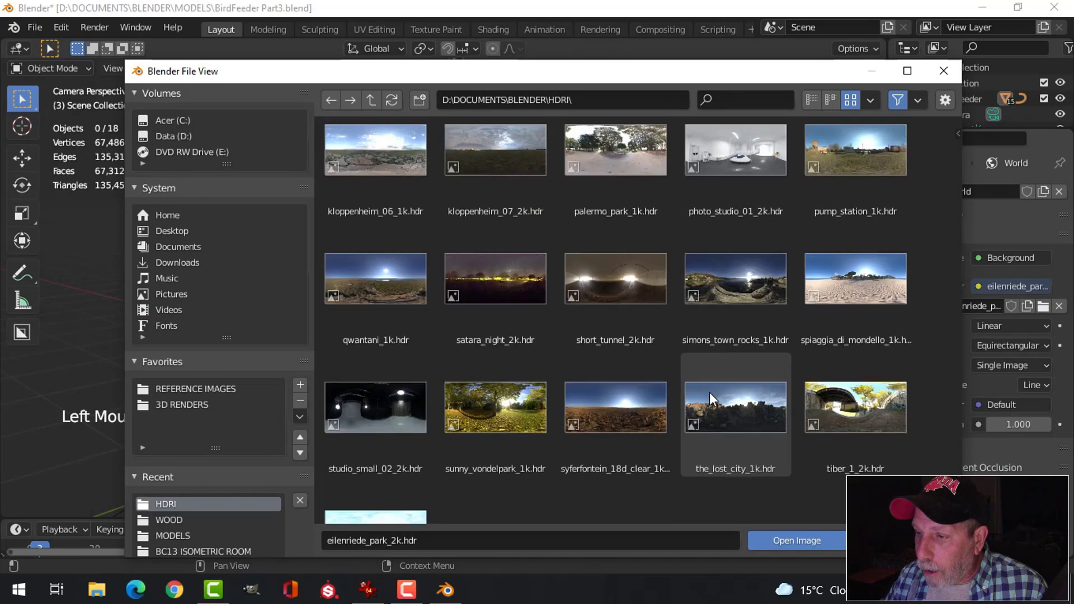
left_click(494, 407)
left_click(770, 541)
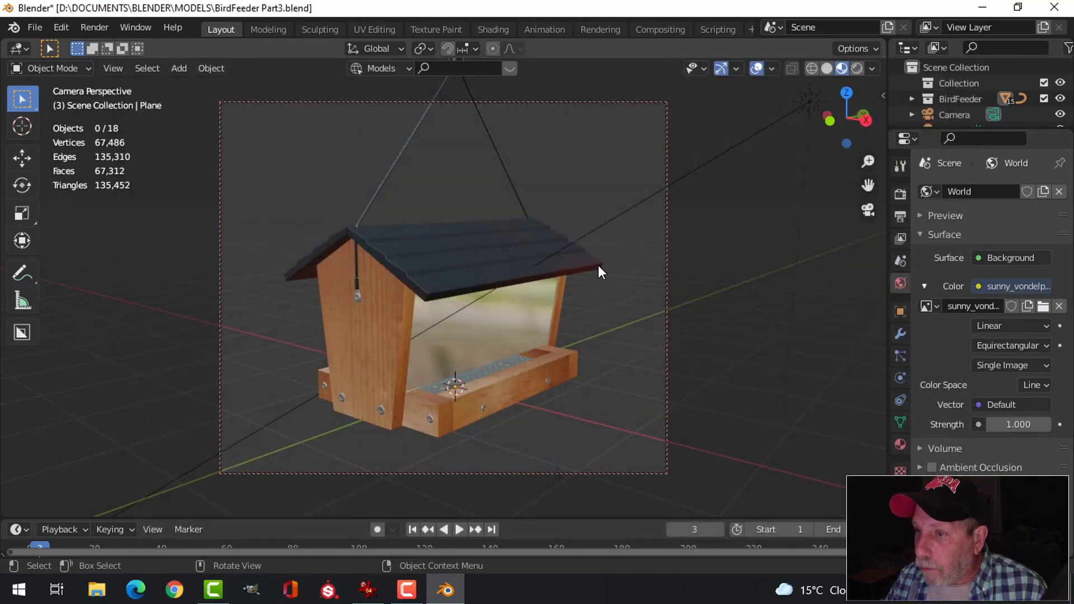
Pull the camera back from the feeder and enable Scene Lights and Scene World in the viewport shading.
scroll(598, 272, "down", 2)
middle_click_drag(489, 287, 661, 116)
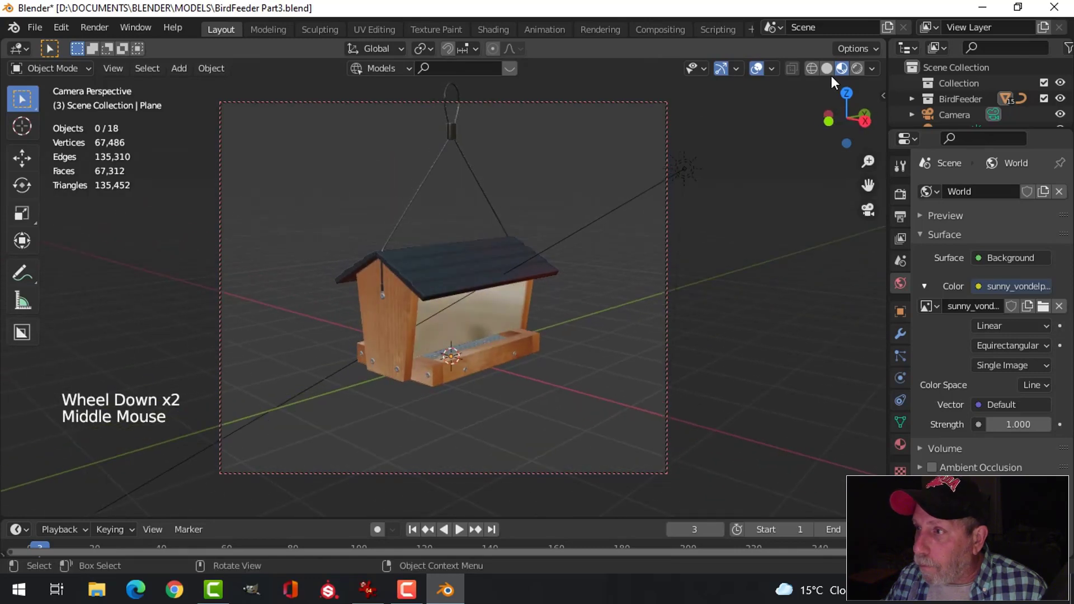
left_click(870, 68)
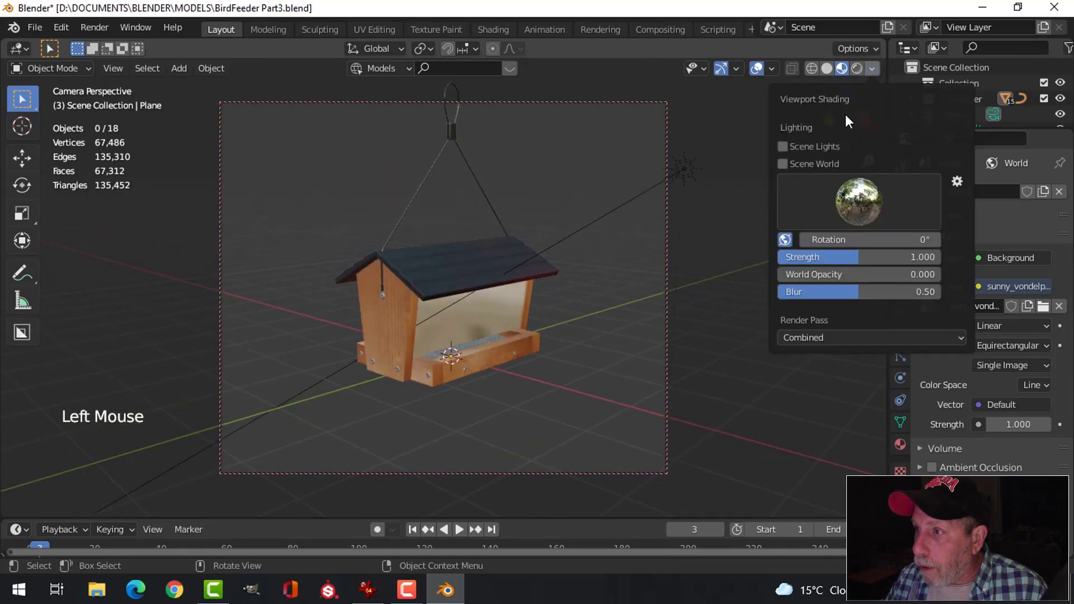
left_click(782, 147)
left_click(783, 163)
Reframe the camera closer on the feeder against the park background.
scroll(515, 304, "up", 2)
mouse_move(515, 304)
middle_mouse_down()
mouse_move(471, 308)
mouse_move(412, 290)
mouse_move(574, 280)
mouse_move(507, 311)
middle_mouse_up()
scroll(545, 294, "down", 1)
middle_click_drag(507, 311, 527, 315)
scroll(506, 314, "up", 1)
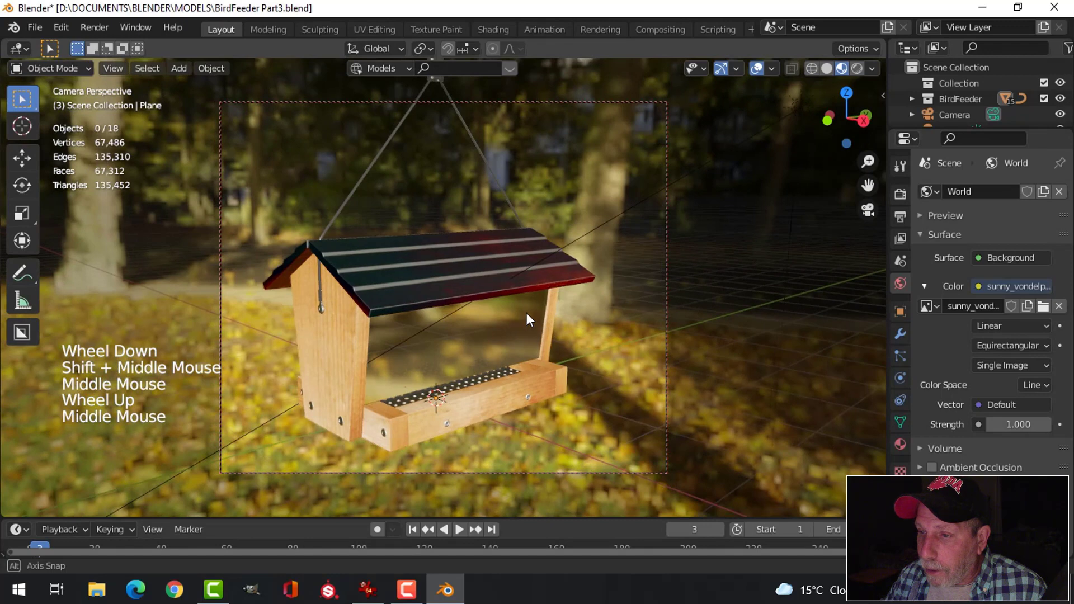
Set the world background strength to 0.6 and render a still image to check the lighting.
left_click(1017, 425)
type("0.")
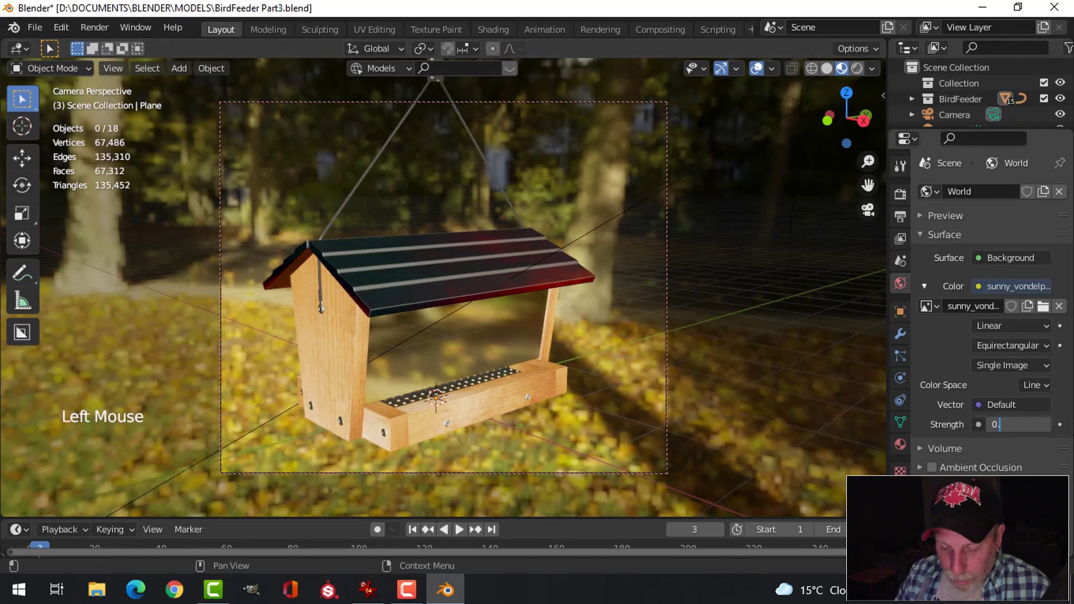
type("6")
key("Return")
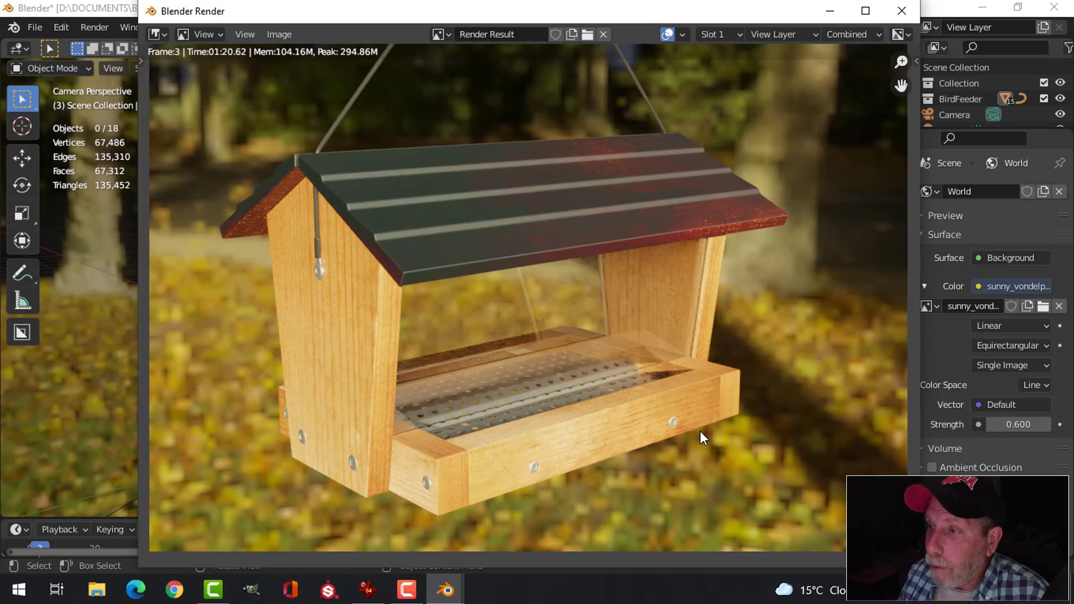
left_click(901, 12)
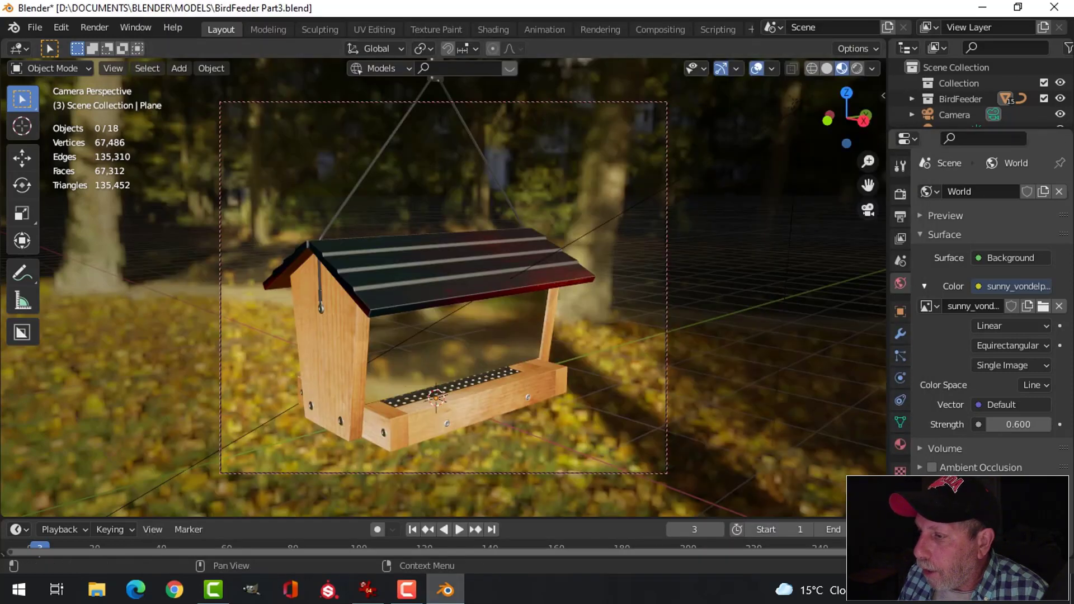
Enable the Transparent option in the Film render settings.
left_click(898, 193)
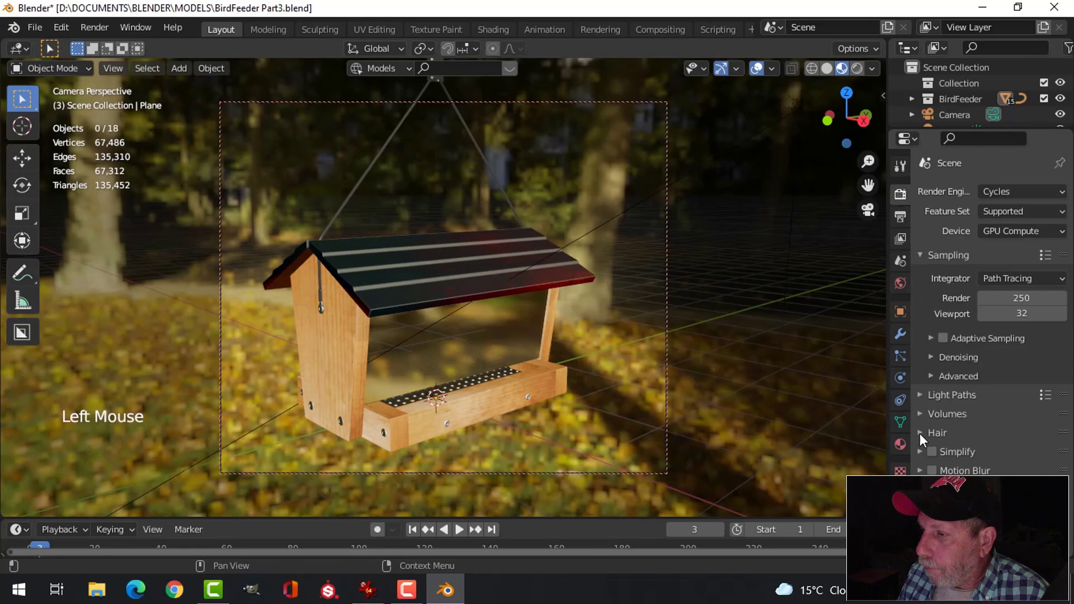
scroll(919, 434, "down", 2)
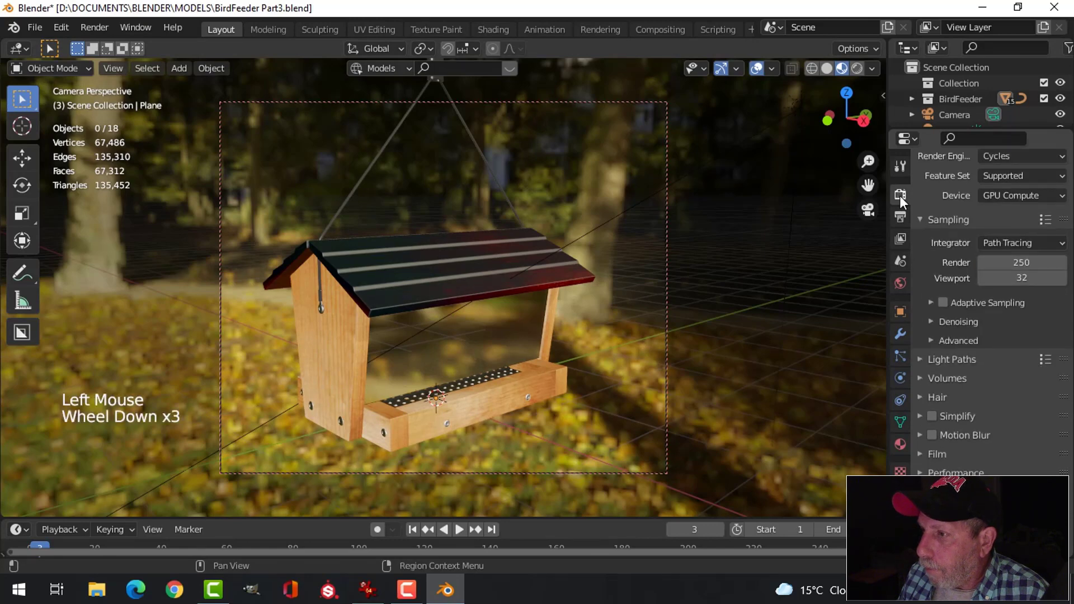
left_click(921, 453)
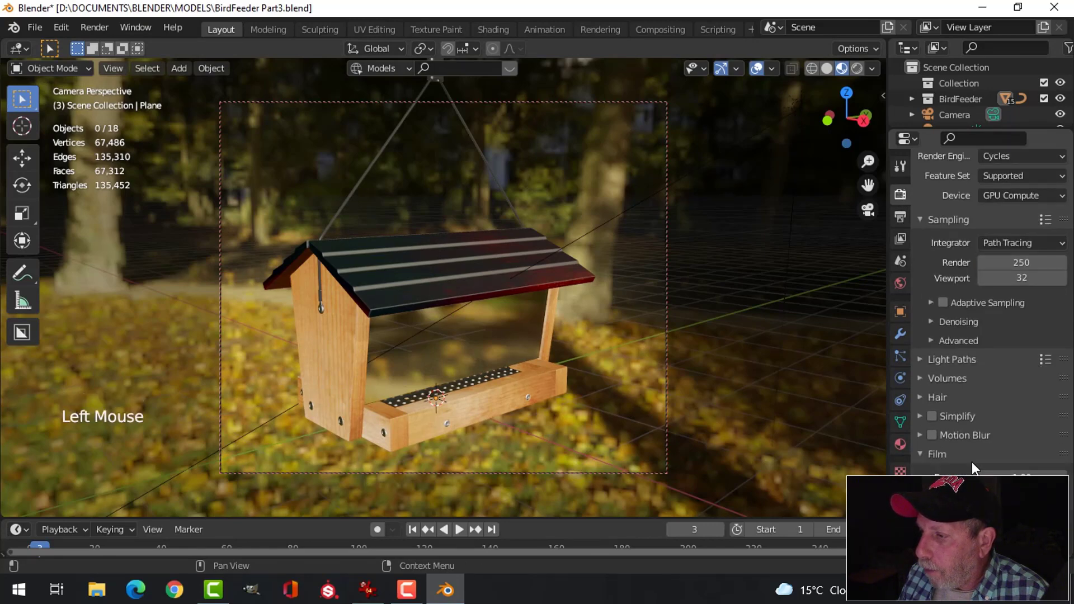
scroll(971, 463, "down", 4)
left_click(945, 440)
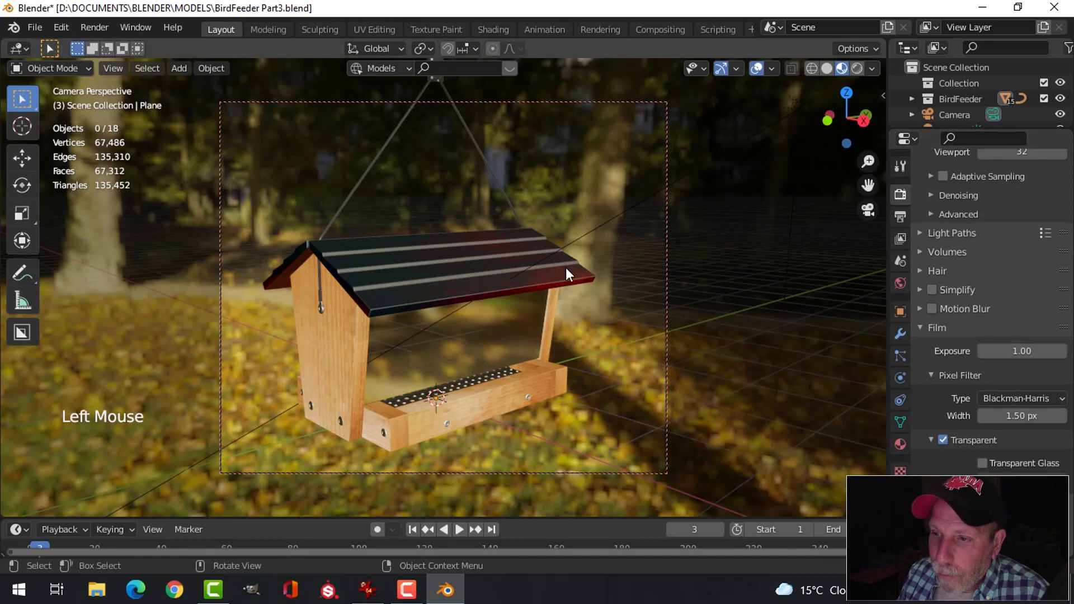
Increase the Bump node strength of the roof's WoodTop material, trying 0.3 and settling on 0.1.
left_click(477, 284)
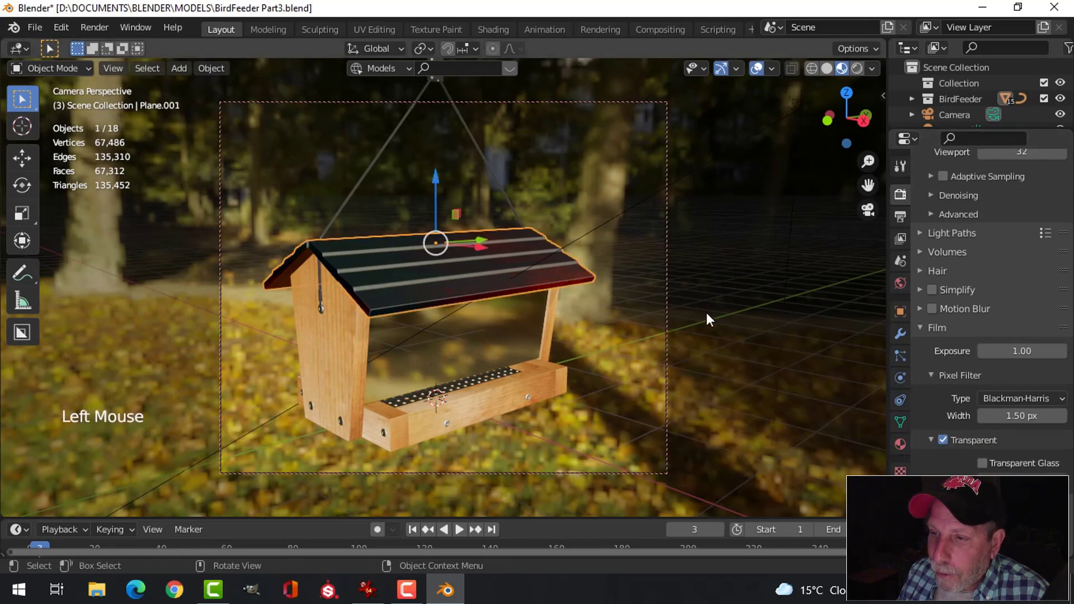
left_click(489, 29)
scroll(710, 451, "down", 1)
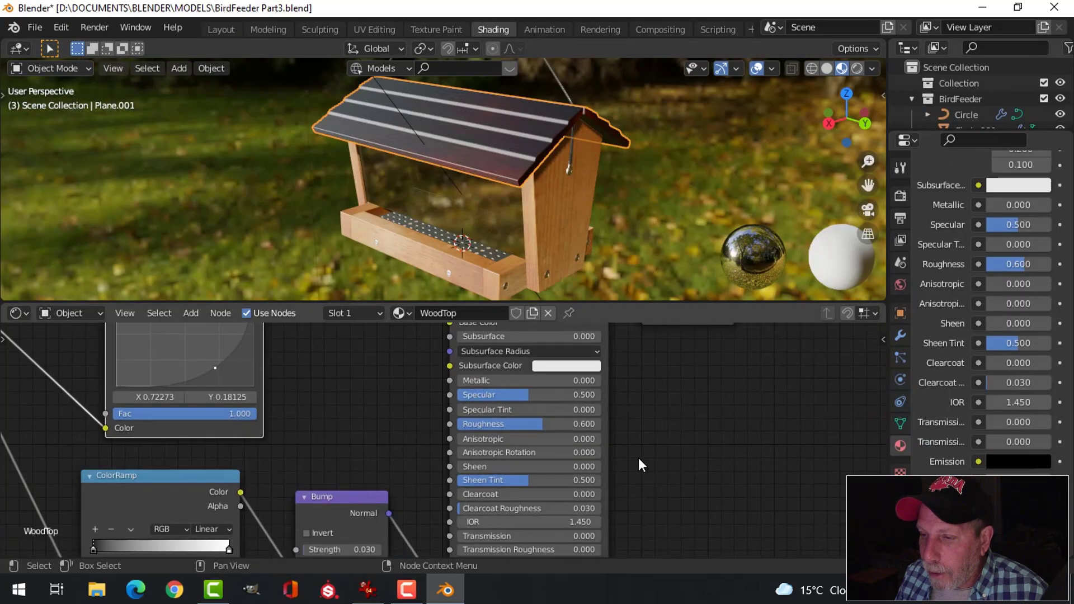
scroll(337, 464, "down", 1)
scroll(337, 464, "down", 2)
middle_click_drag(345, 418, 379, 319)
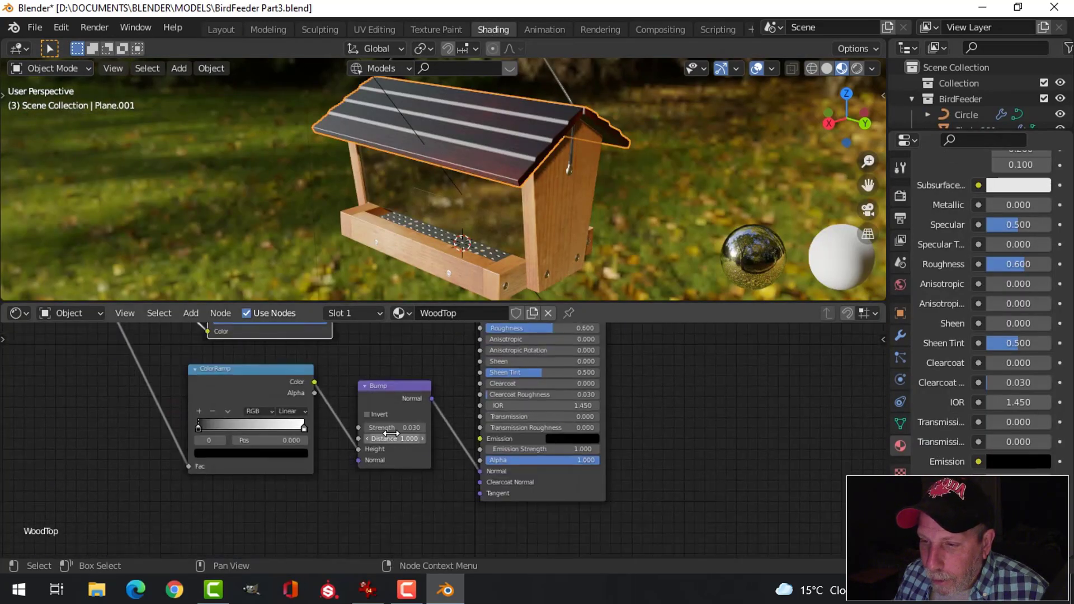
scroll(390, 434, "up", 3)
left_click(391, 425)
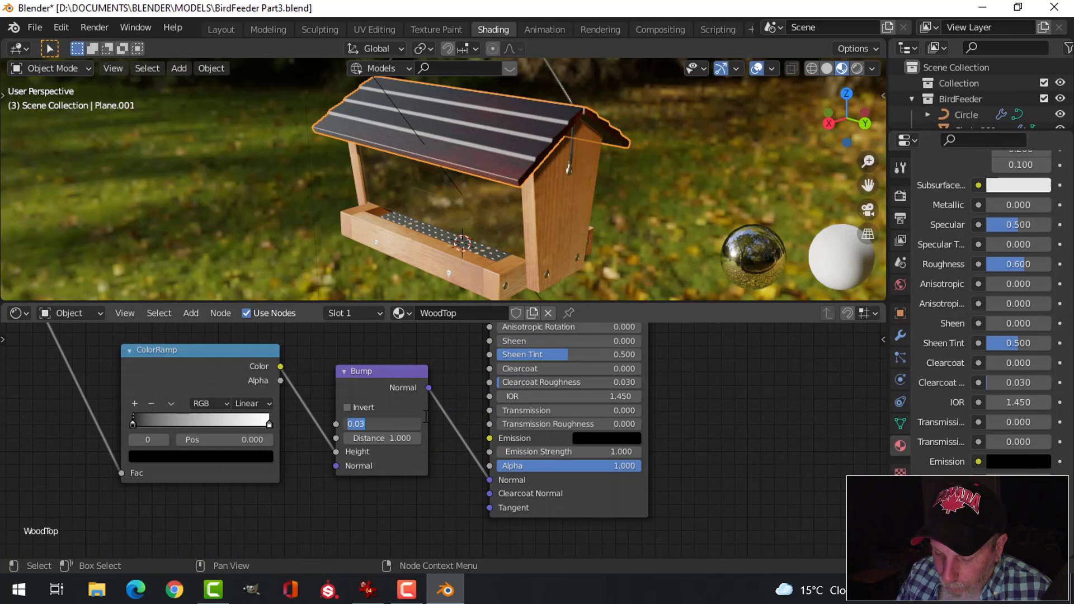
type("0.3")
key("Return")
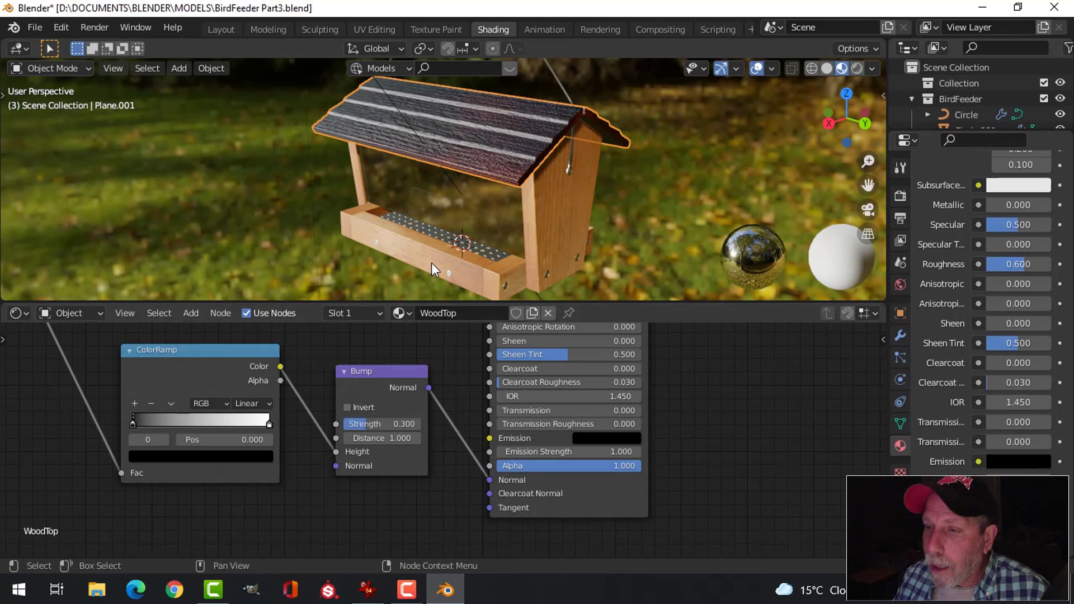
left_click(399, 426)
type("0.1")
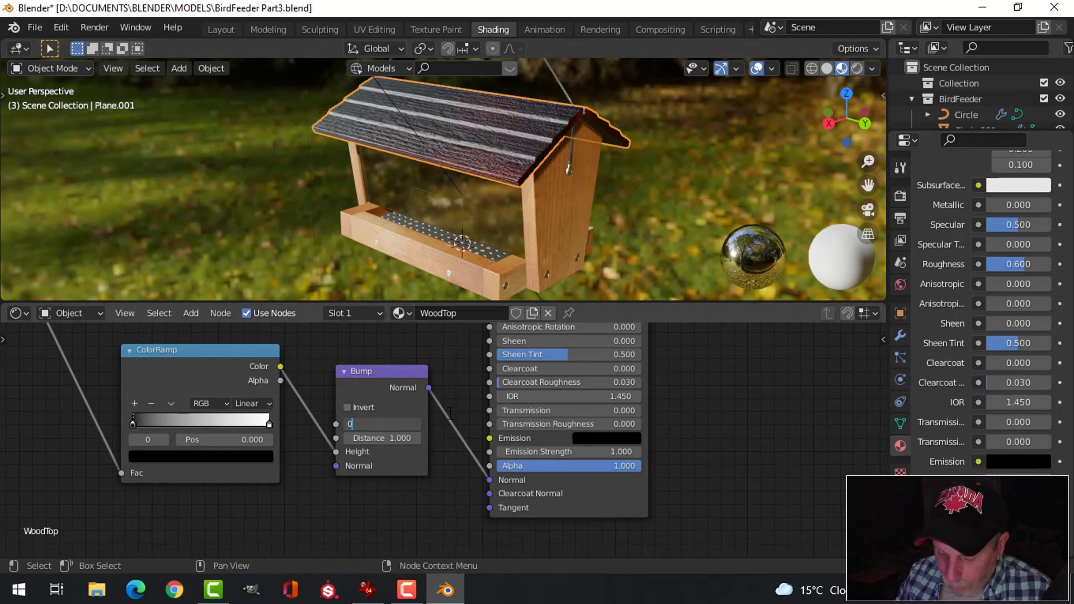
key("Return")
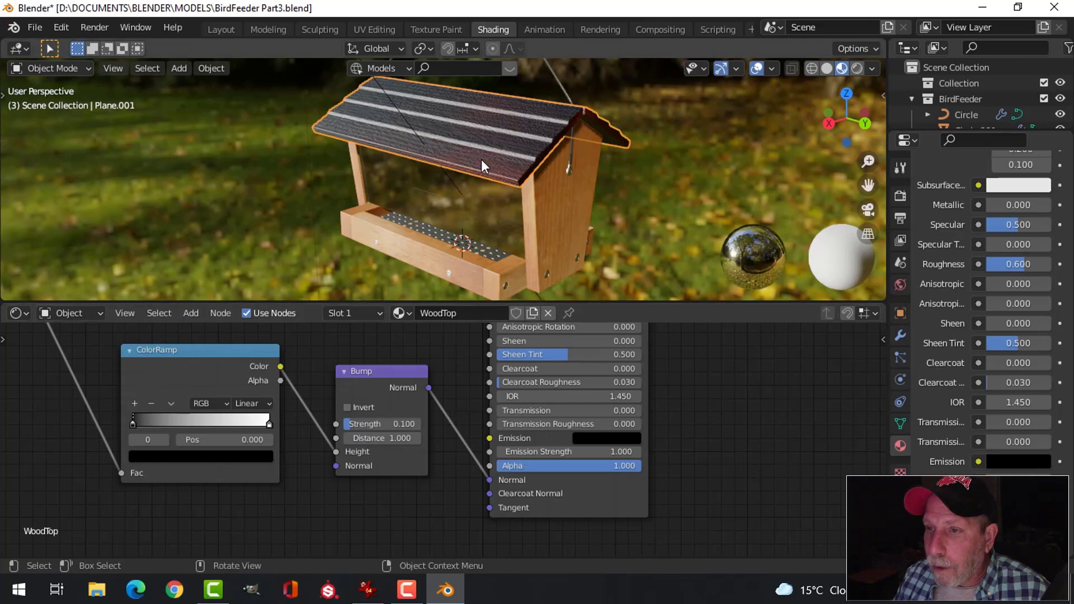
Set the Principled BSDF roughness of the roof's WoodTop material to 0.7.
scroll(619, 388, "up", 2)
middle_click_drag(616, 385, 569, 487)
left_click(621, 371)
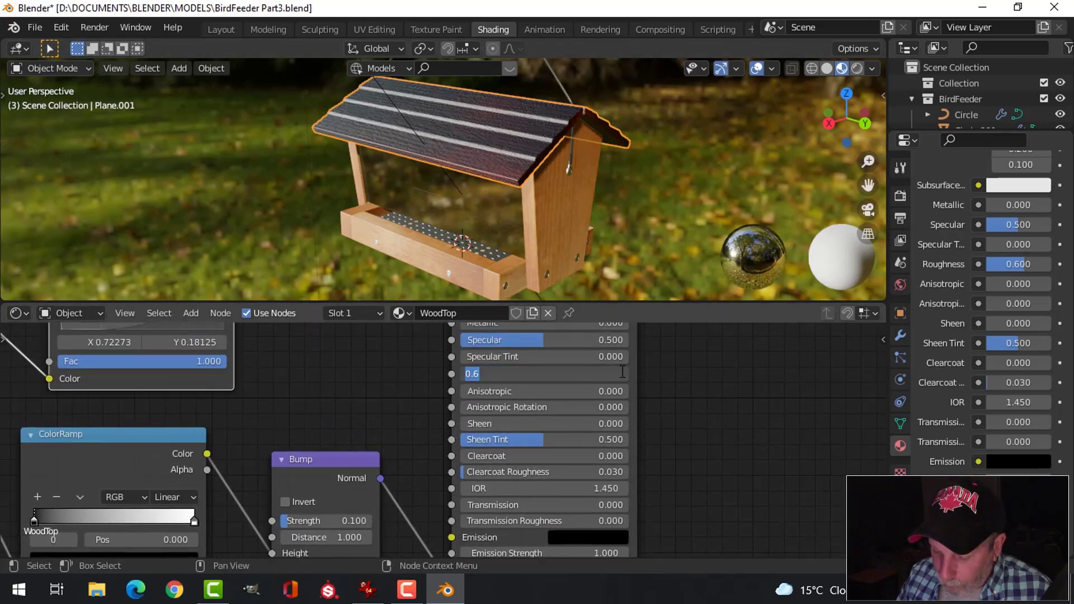
type("0.7")
key("Return")
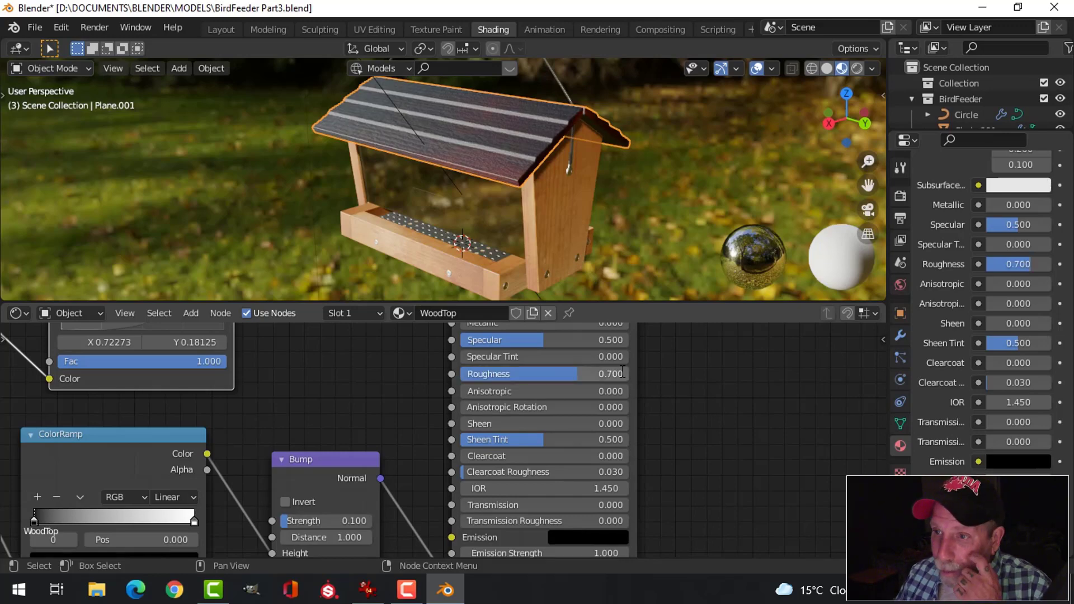
Lighten the roof wood by raising the WoodTop RGB curve point to about X 0.736, Y 0.319, and inspect the roof.
scroll(621, 380, "down", 1)
scroll(621, 378, "down", 1)
middle_click_drag(529, 428, 511, 496)
middle_click_drag(359, 394, 467, 411)
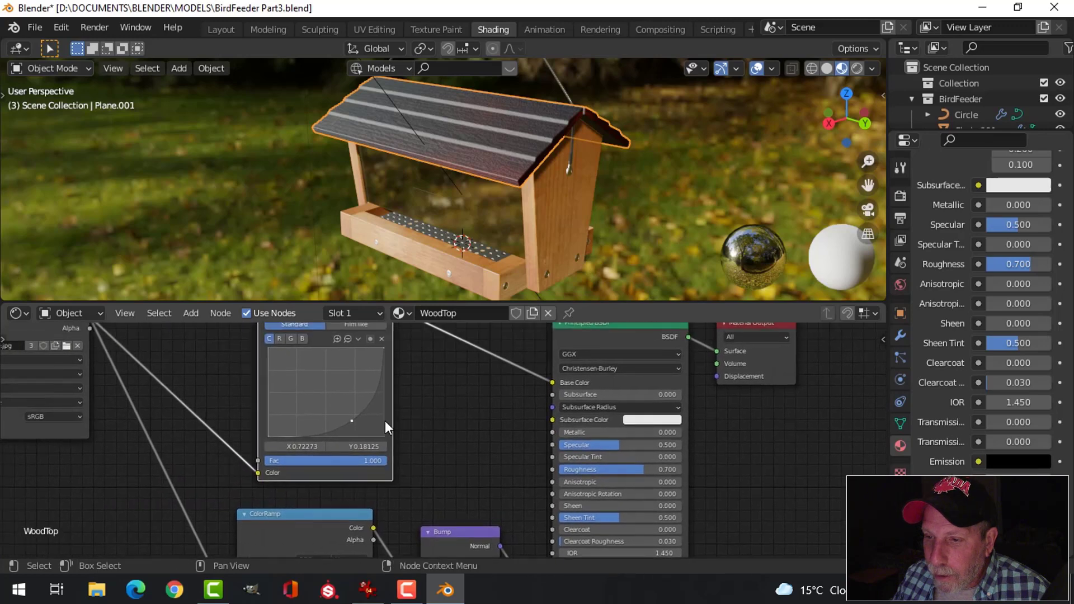
scroll(385, 420, "up", 2)
mouse_move(335, 418)
left_mouse_down()
mouse_move(328, 391)
mouse_move(337, 403)
left_mouse_up()
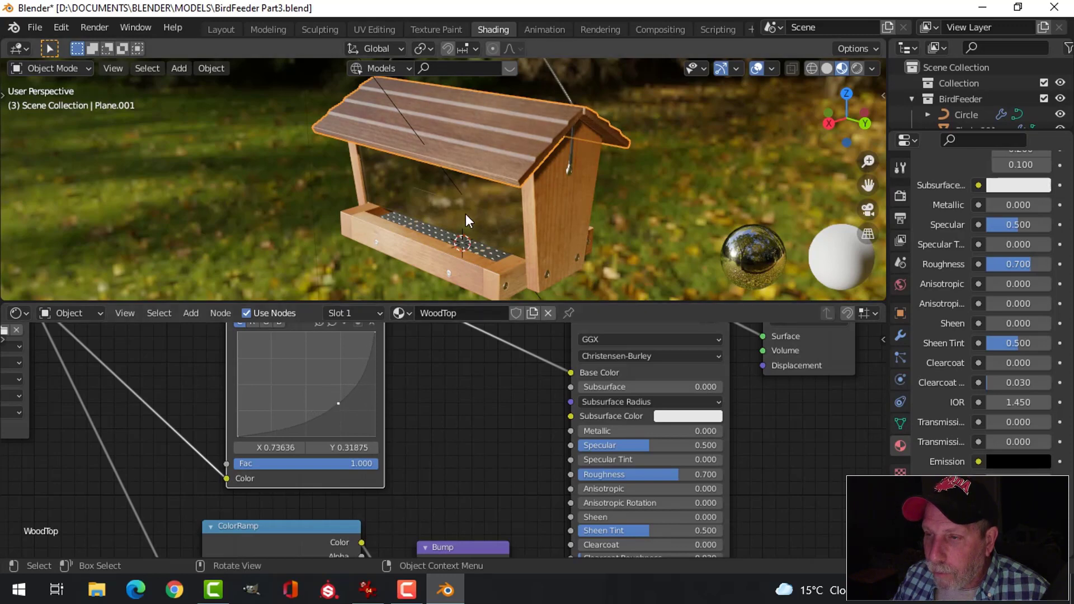
middle_click_drag(465, 213, 573, 225)
scroll(438, 415, "down", 1)
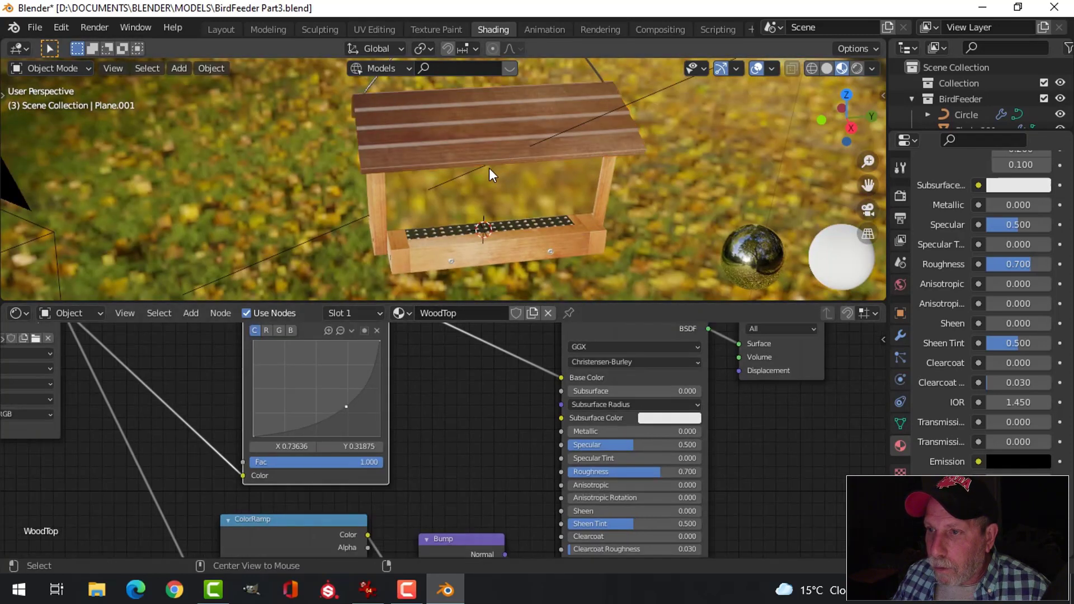
middle_click_drag(489, 169, 596, 167)
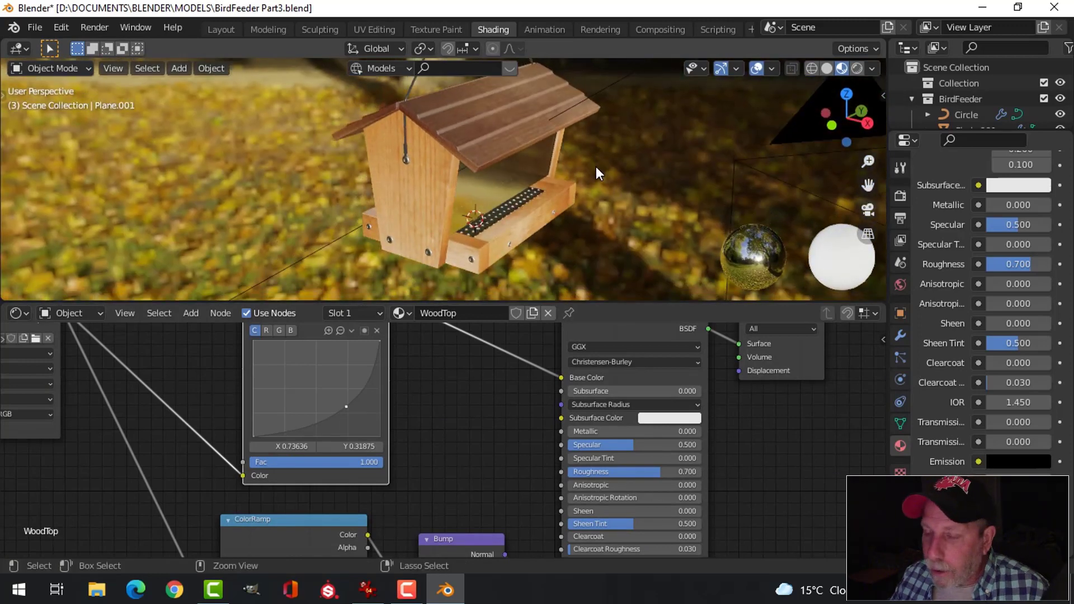
Save the file and render a still image from the Layout workspace's camera view to inspect the feeder.
key("ctrl+s")
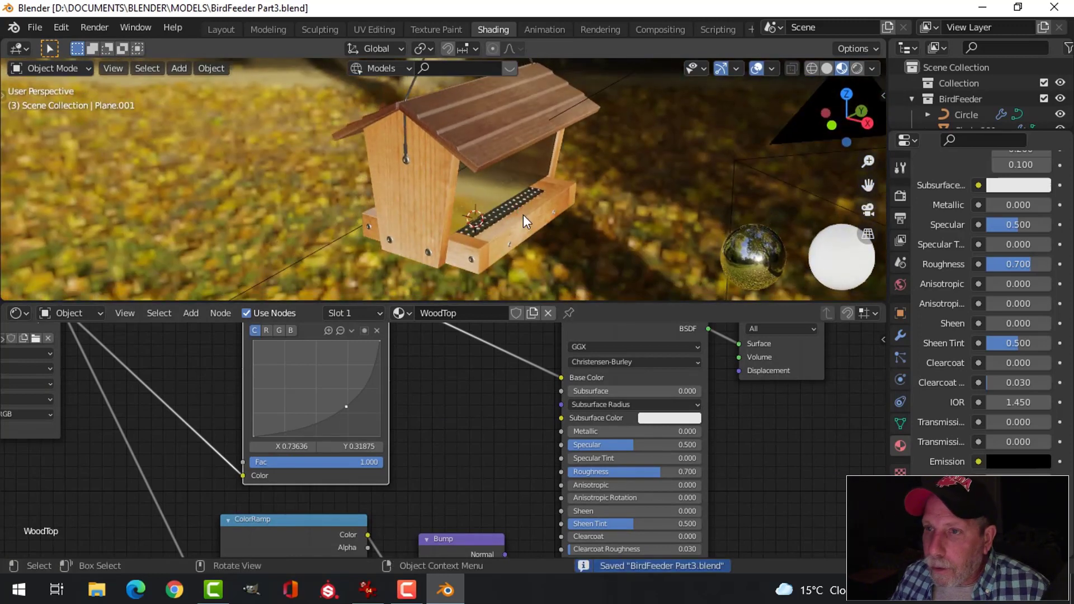
left_click(226, 29)
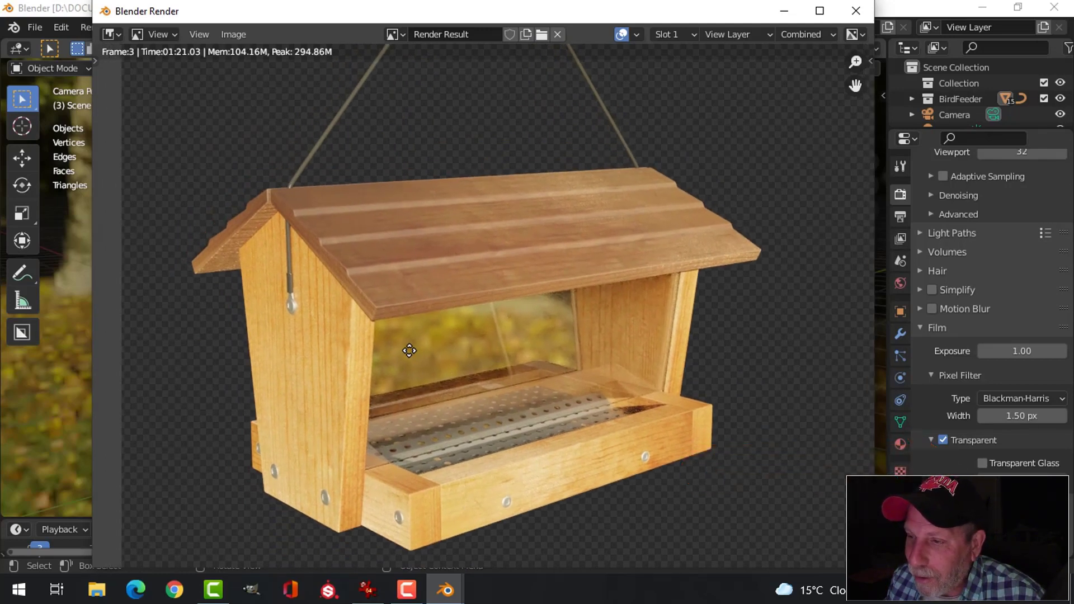
middle_click_drag(571, 371, 577, 360)
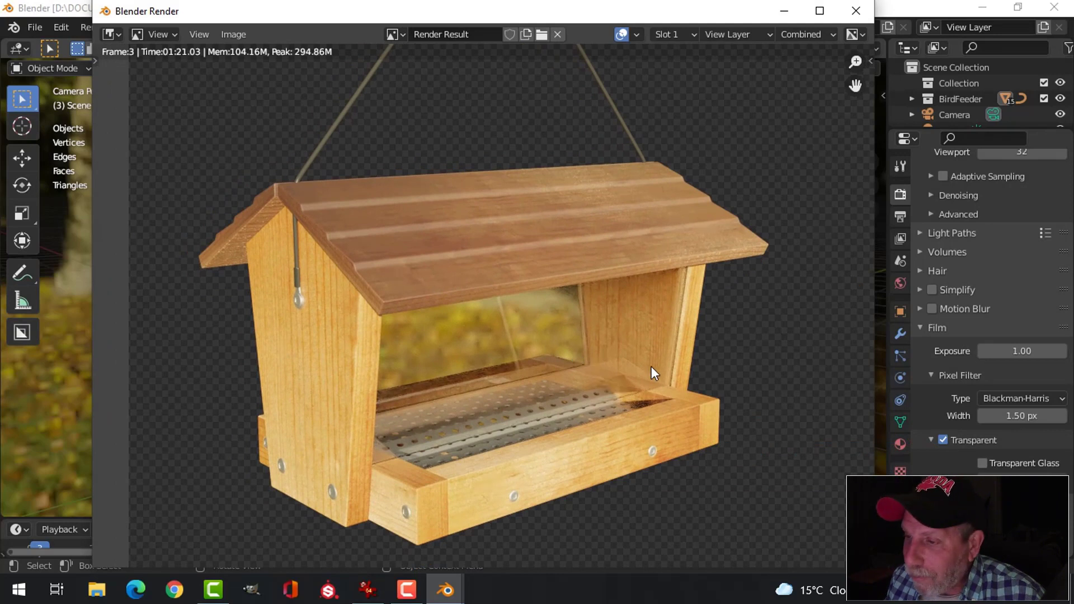
middle_click_drag(650, 367, 649, 379)
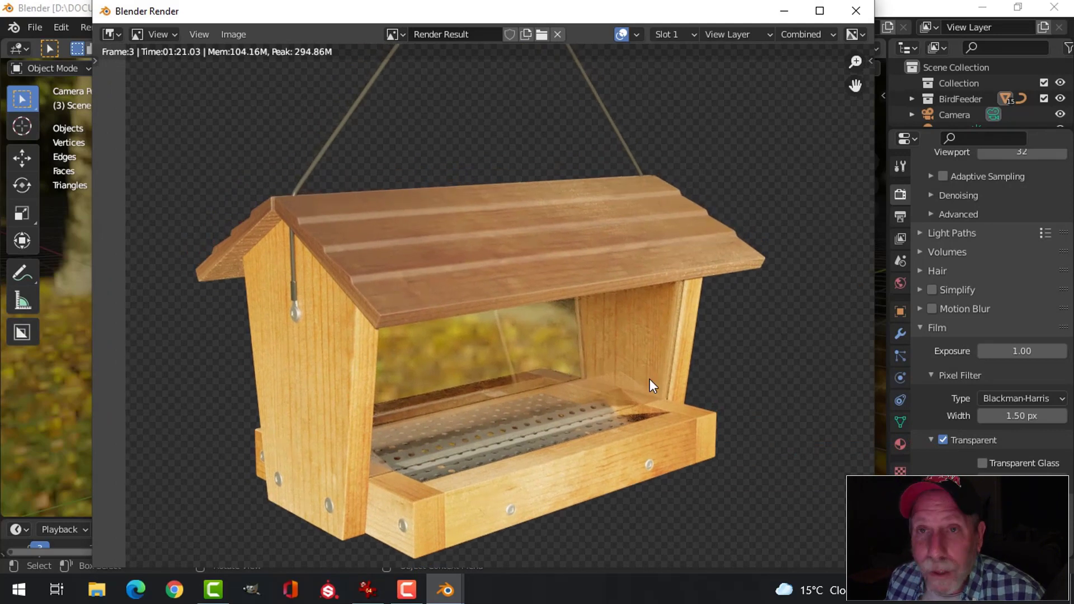